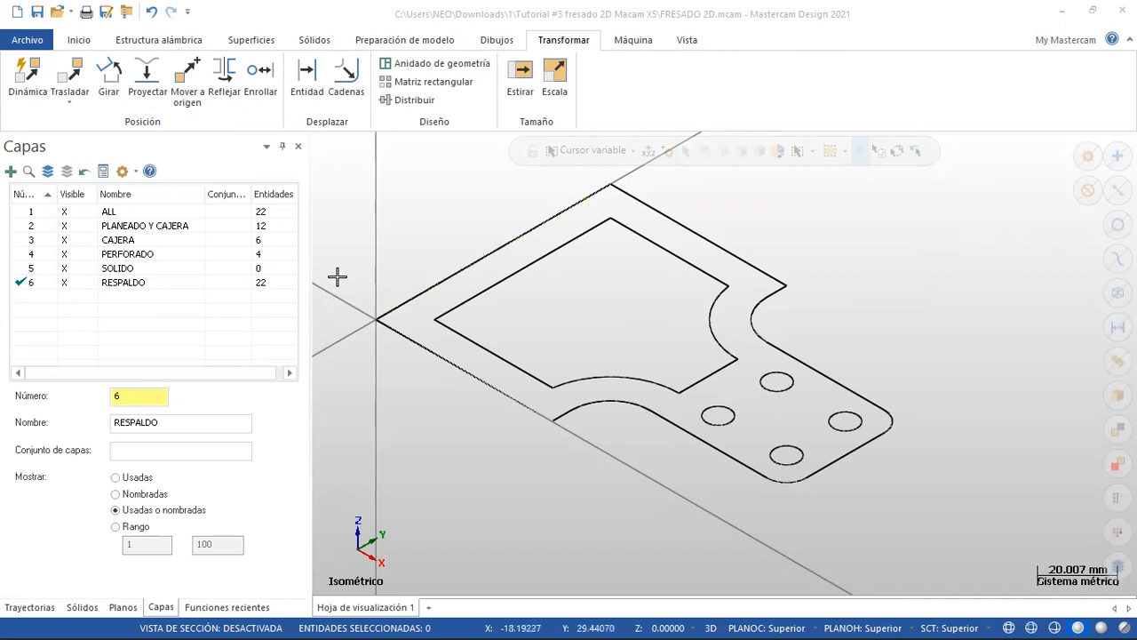
- Make the SOLIDO layer active and hide the ALL, PLANEADO Y CAJERA, CAJERA, PERFORADO and RESPALDO layers
{"action": "left_click", "coordinate": [30, 269]}
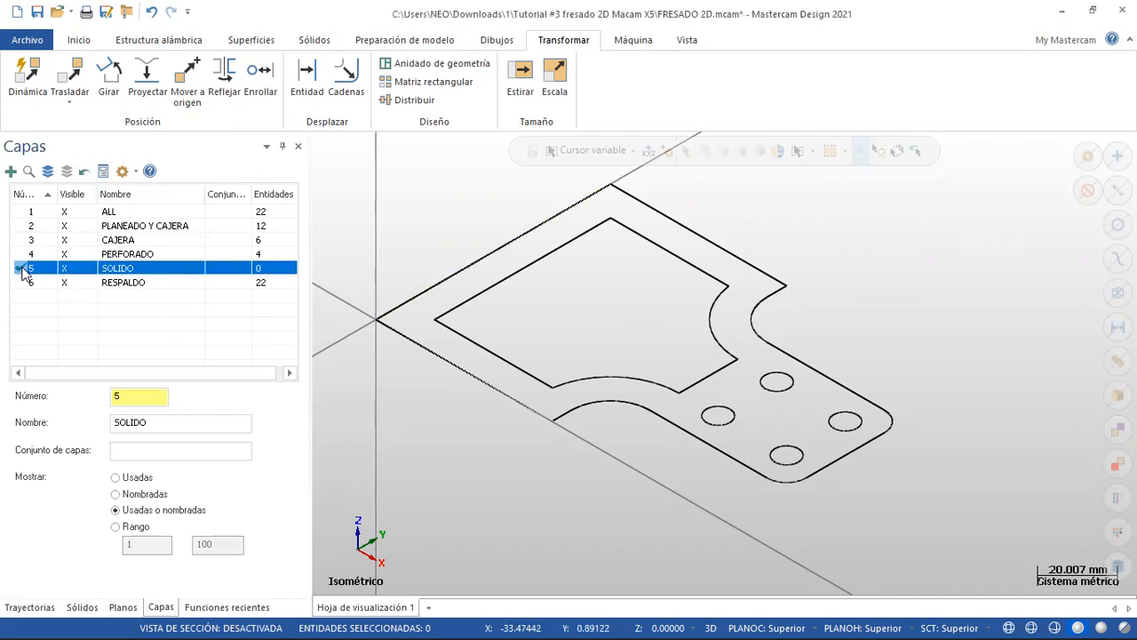
{"action": "left_click", "coordinate": [66, 282]}
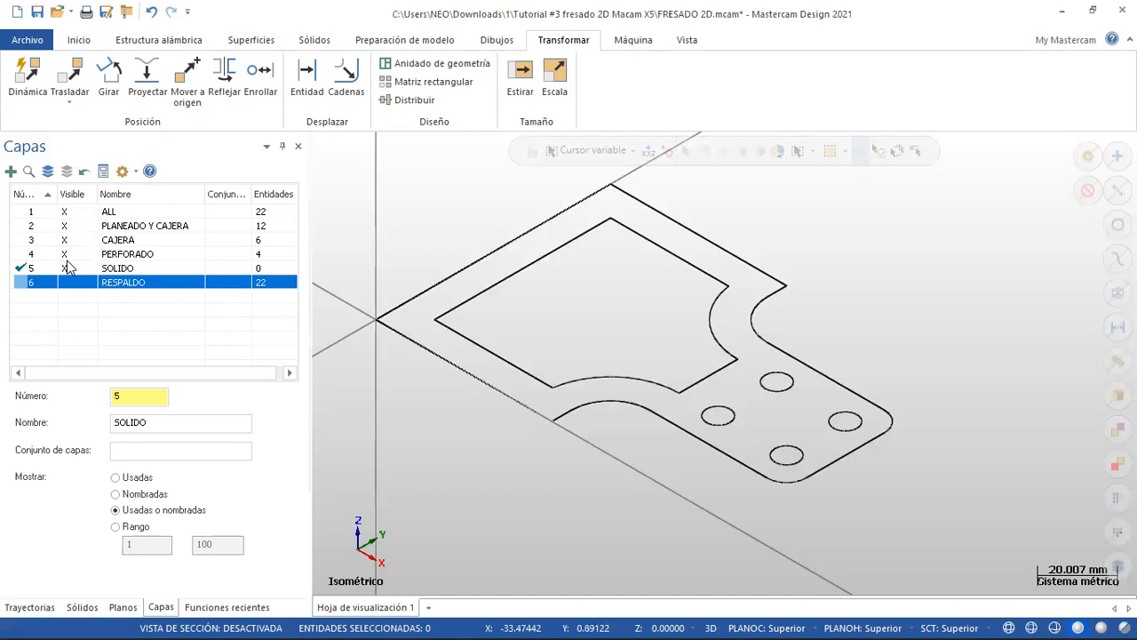
{"action": "left_click", "coordinate": [67, 254]}
{"action": "left_click", "coordinate": [68, 239]}
{"action": "left_click", "coordinate": [68, 226]}
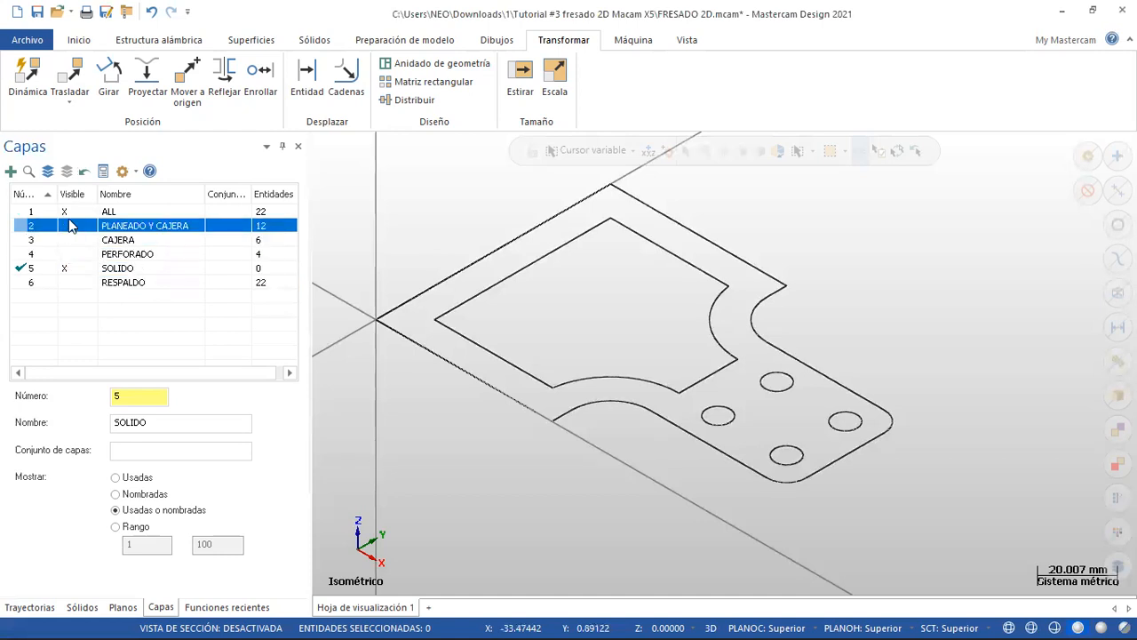
{"action": "left_click", "coordinate": [69, 211]}
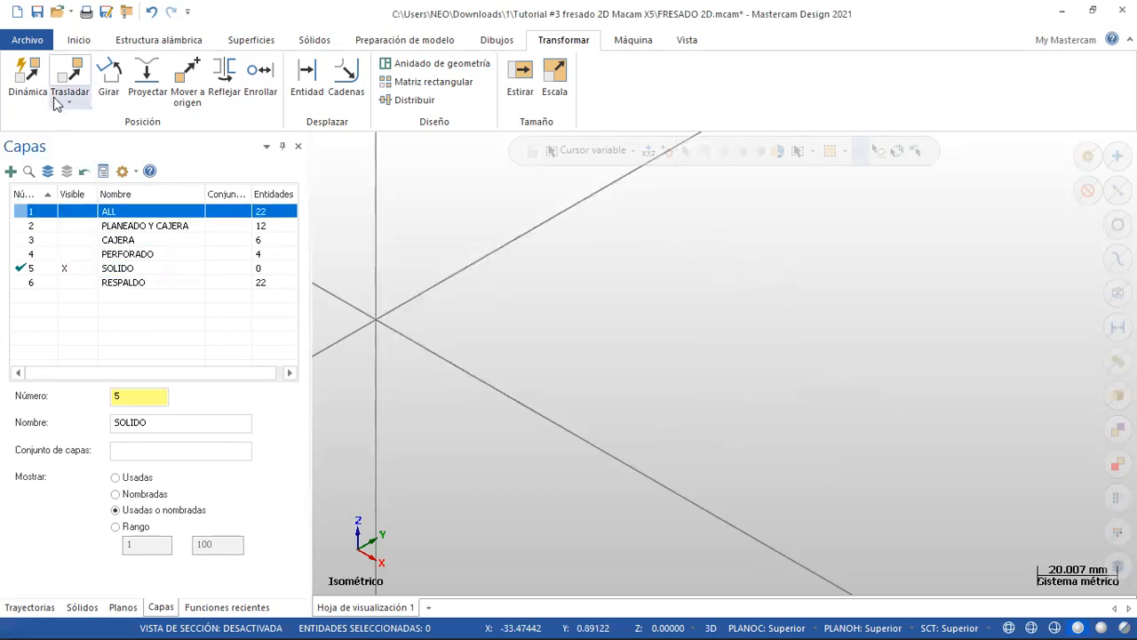
- Merge the Parasolid file Pieza4 into the current part, placing it on the active layer
{"action": "left_click", "coordinate": [30, 40]}
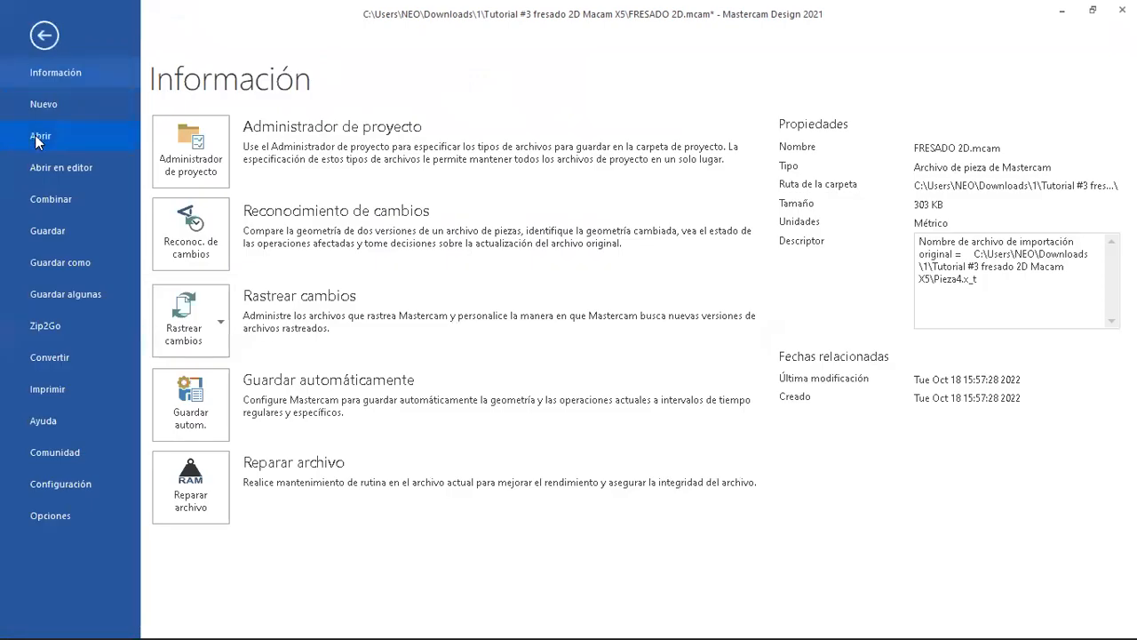
{"action": "left_click", "coordinate": [39, 197]}
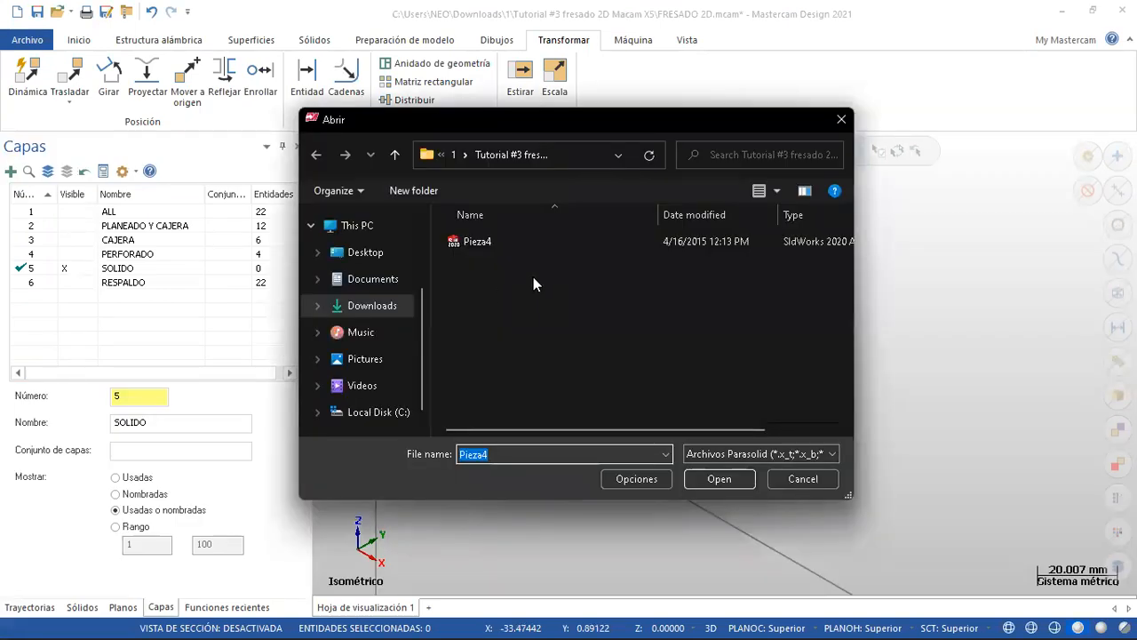
{"action": "left_click", "coordinate": [483, 243]}
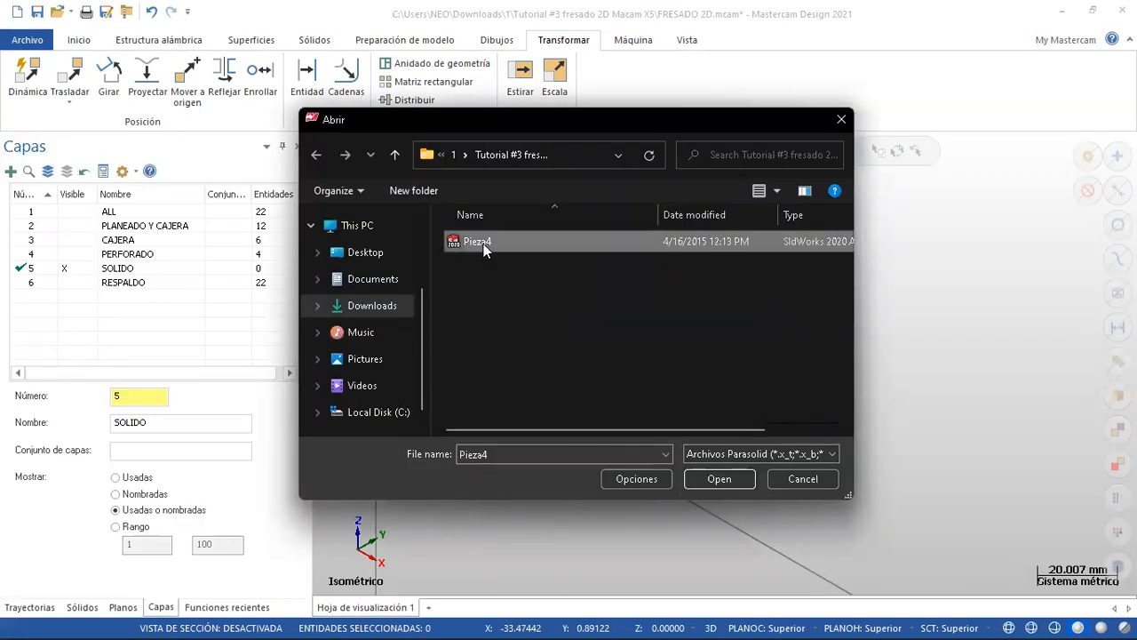
{"action": "left_click", "coordinate": [719, 480]}
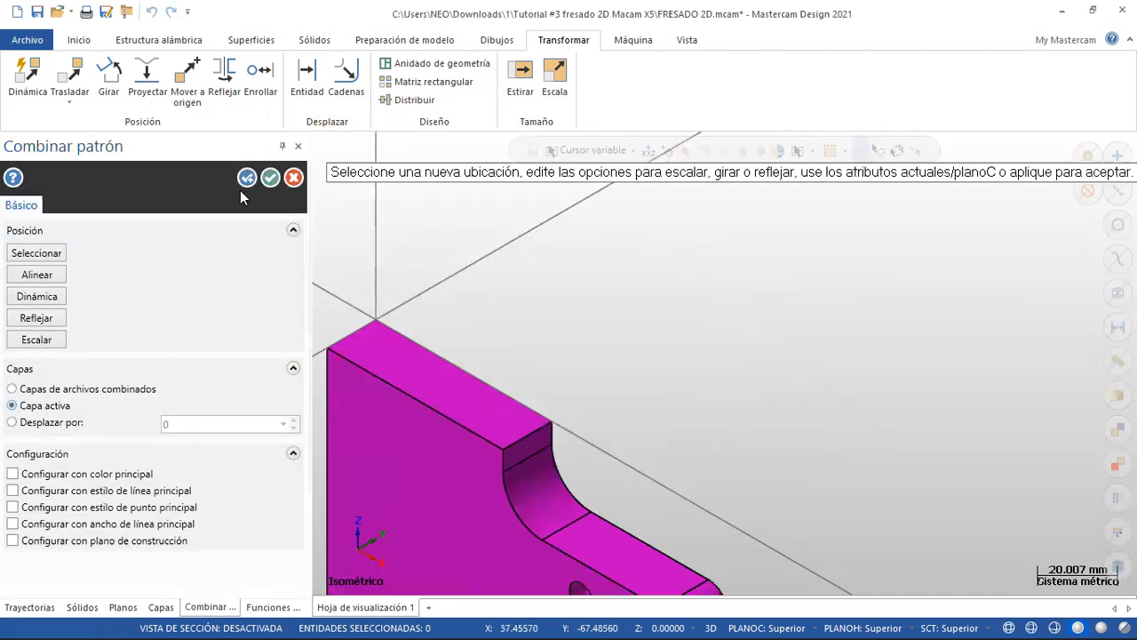
{"action": "left_click", "coordinate": [269, 179]}
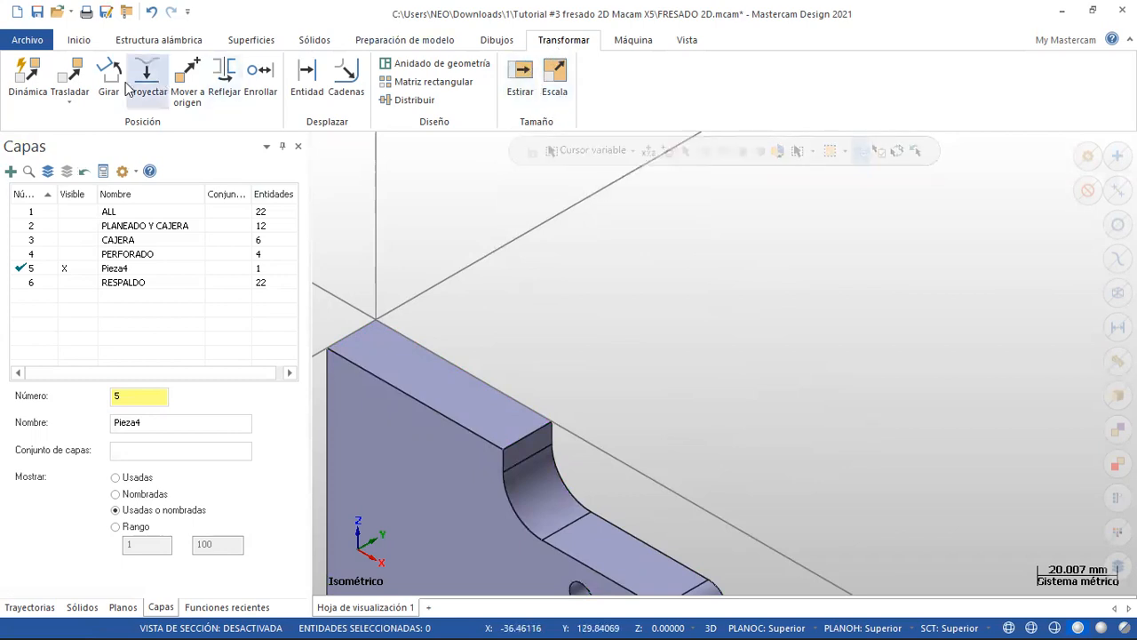
- Translate the solid from the Superior plane to the Frontal plane, moving it instead of copying it
{"action": "left_click", "coordinate": [70, 100]}
{"action": "left_click", "coordinate": [106, 138]}
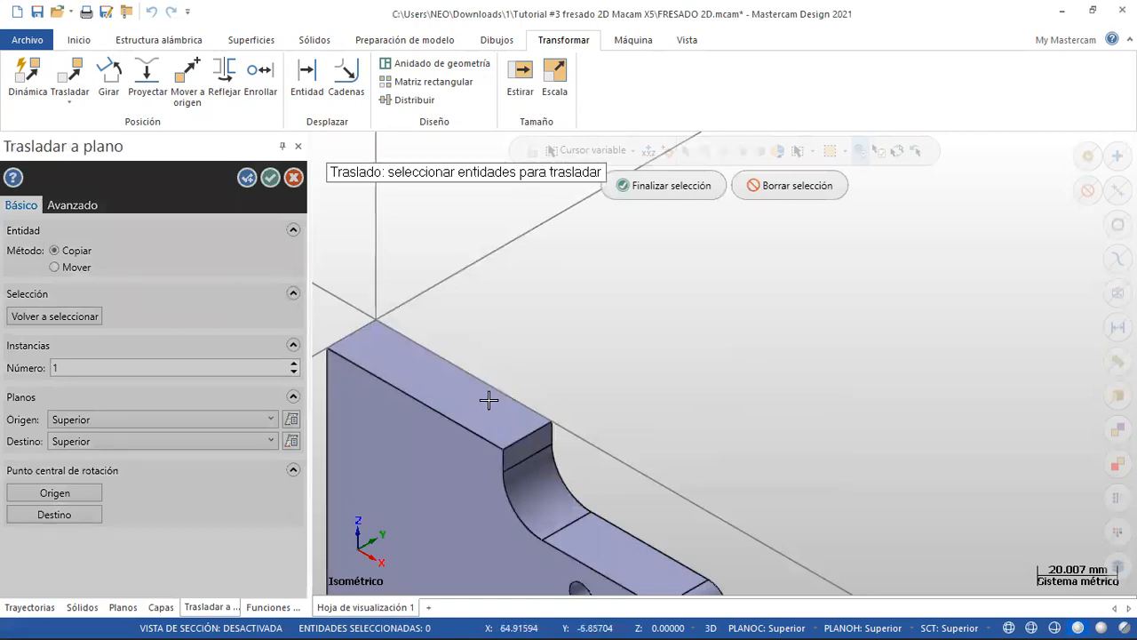
{"action": "left_click", "coordinate": [670, 185]}
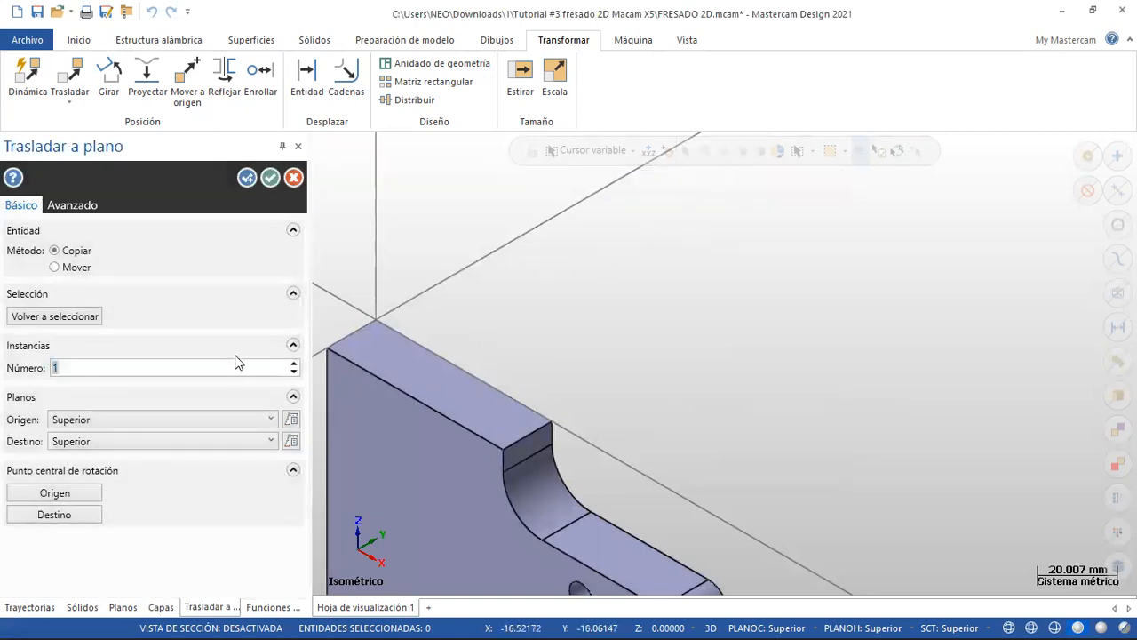
{"action": "scroll", "coordinate": [482, 358], "scroll_direction": "down", "scroll_amount": 5}
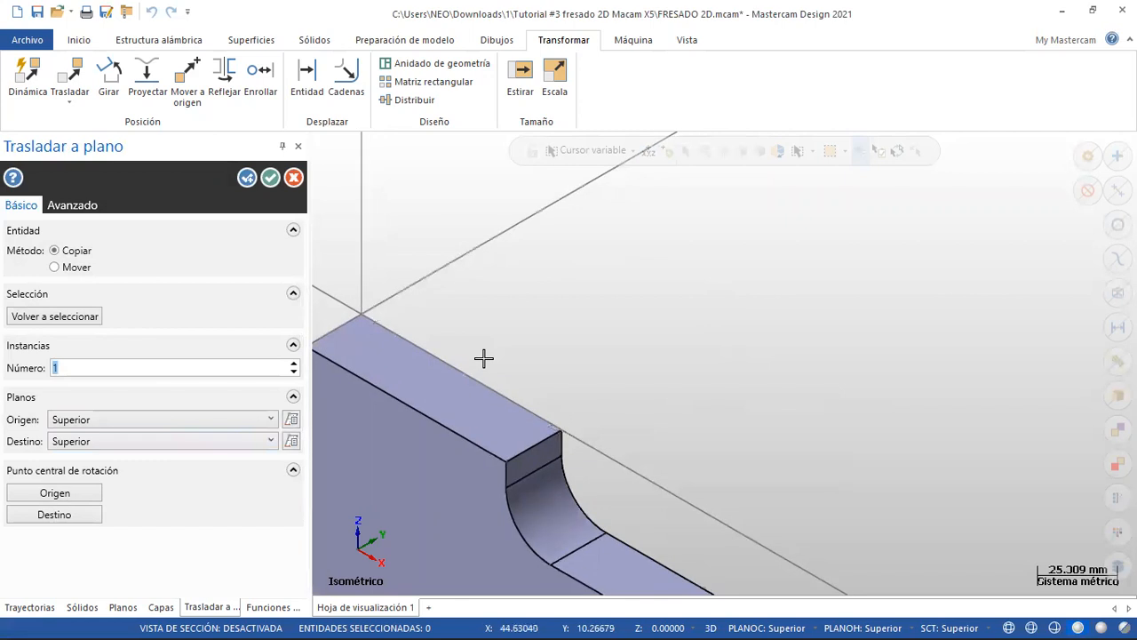
{"action": "left_click", "coordinate": [190, 441]}
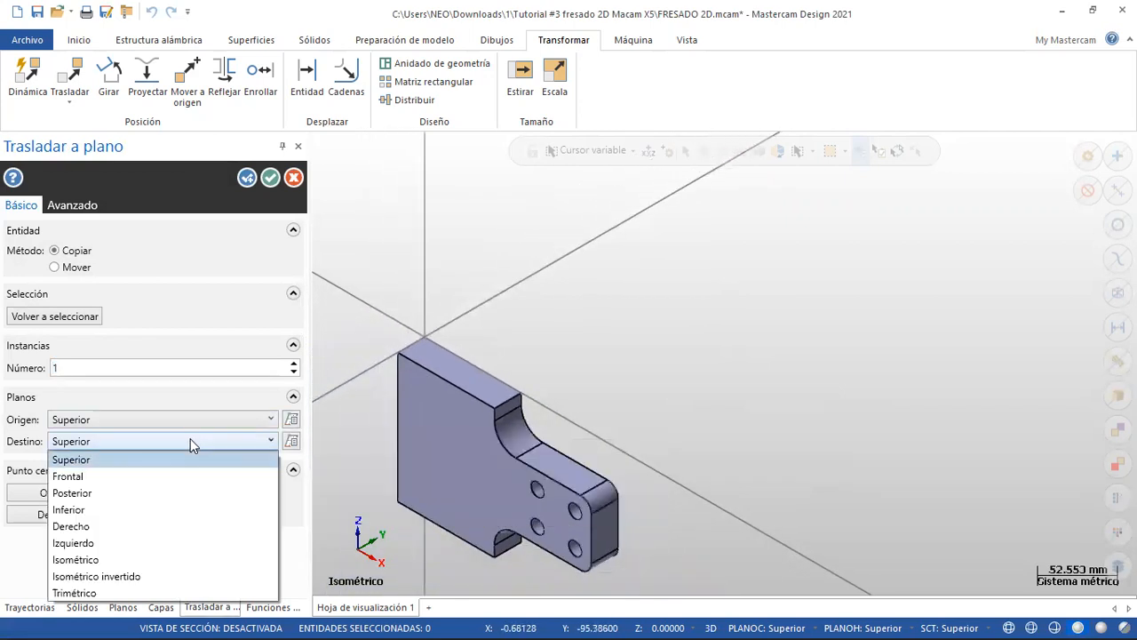
{"action": "left_click", "coordinate": [113, 477]}
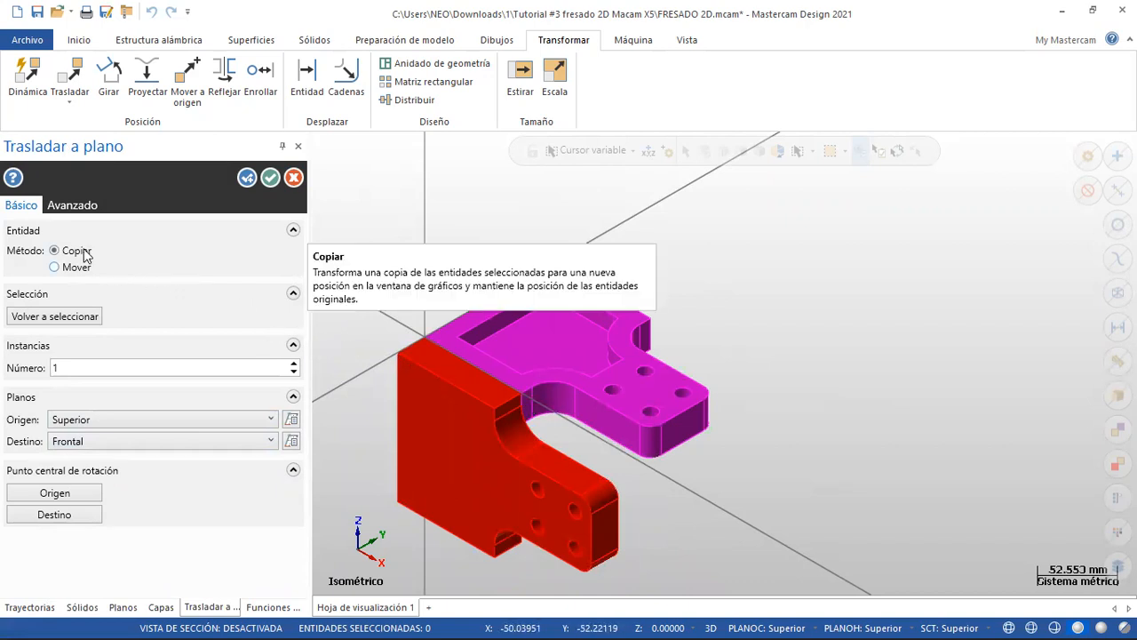
{"action": "left_click", "coordinate": [55, 267]}
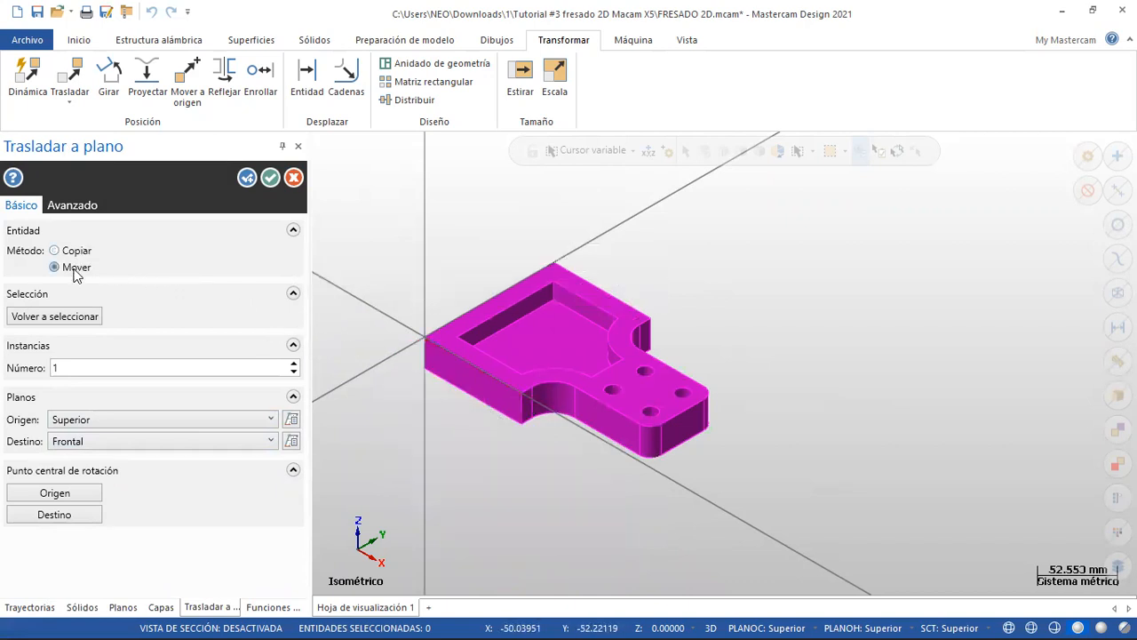
{"action": "left_click", "coordinate": [270, 178]}
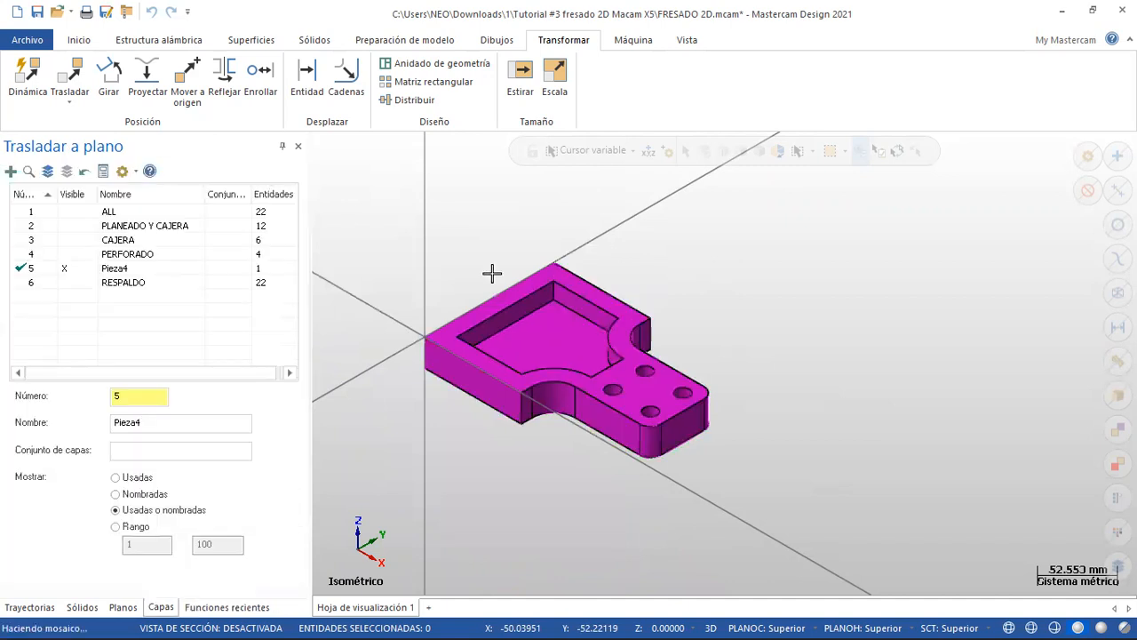
- Clear the transformation result colours from the moved solid
{"action": "right_click", "coordinate": [664, 269]}
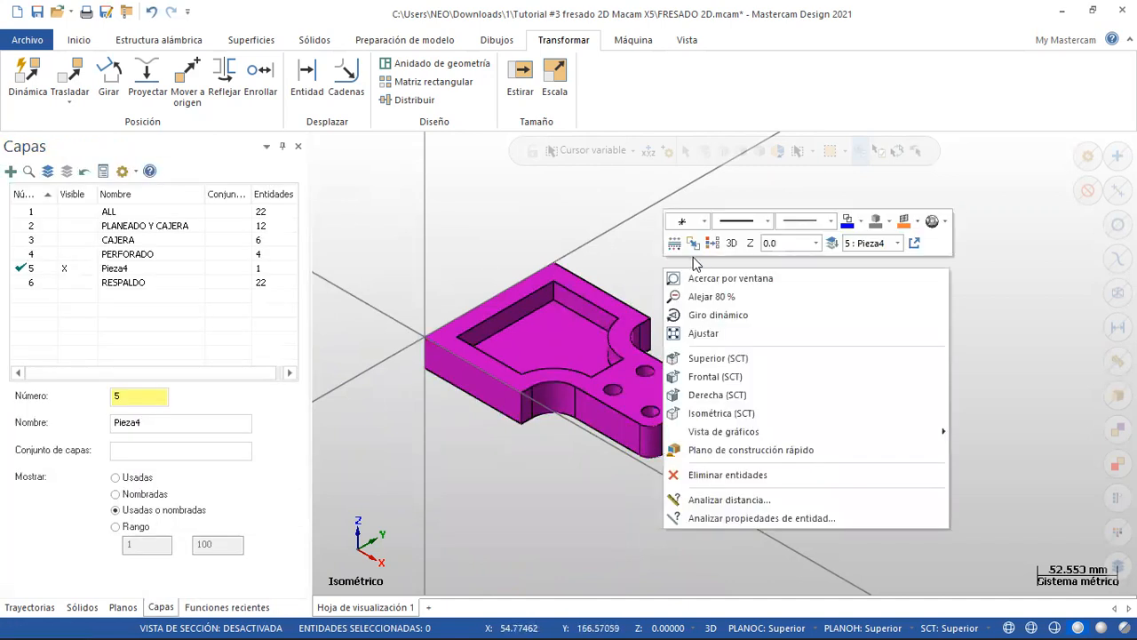
{"action": "left_click", "coordinate": [693, 243]}
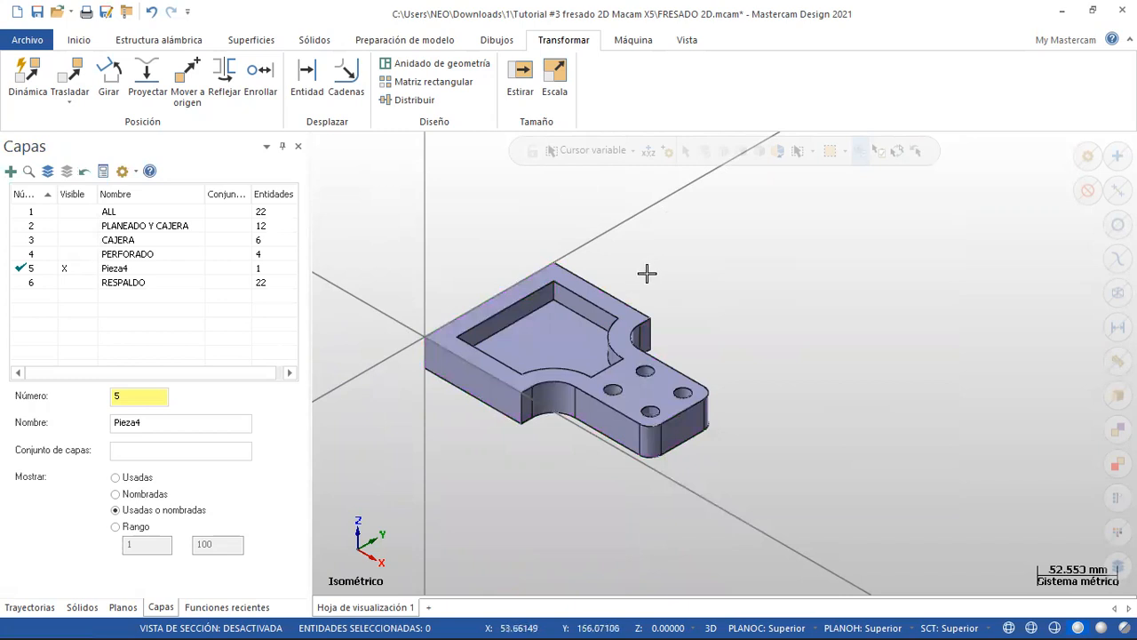
{"action": "left_click", "coordinate": [86, 215]}
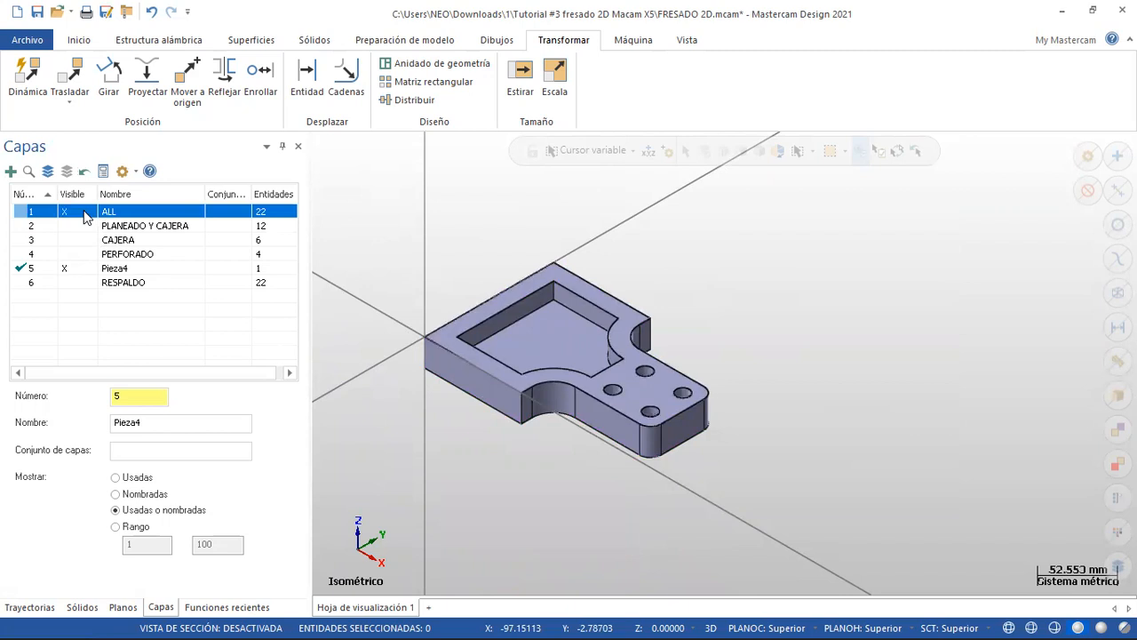
{"action": "left_click", "coordinate": [84, 214]}
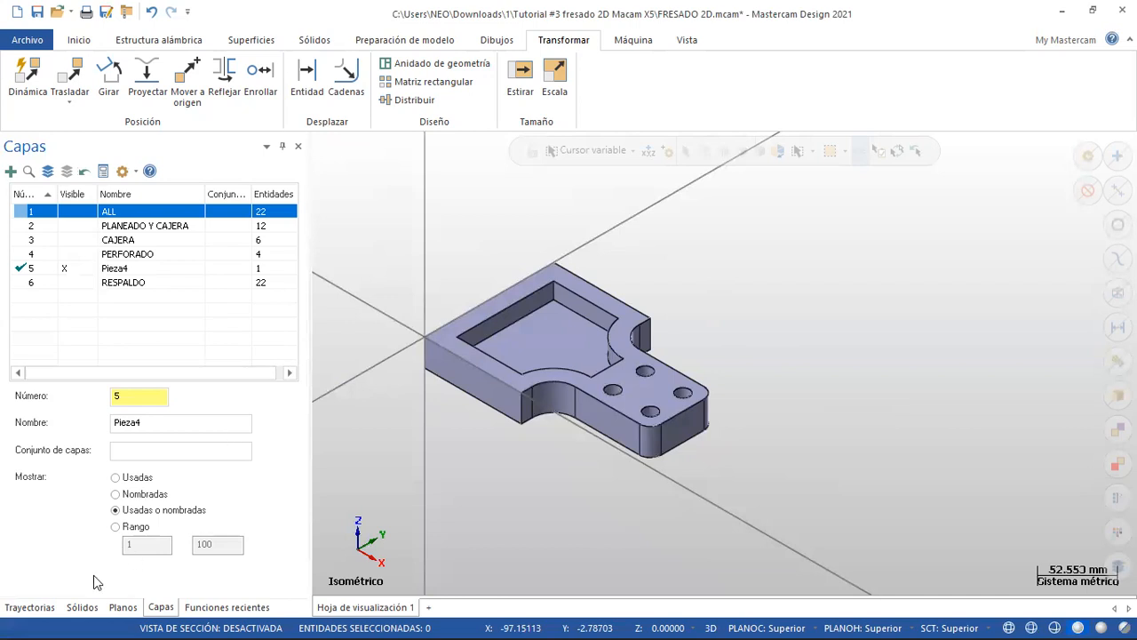
- Add a machine group with the default milling machine to the toolpath list
{"action": "left_click", "coordinate": [29, 607]}
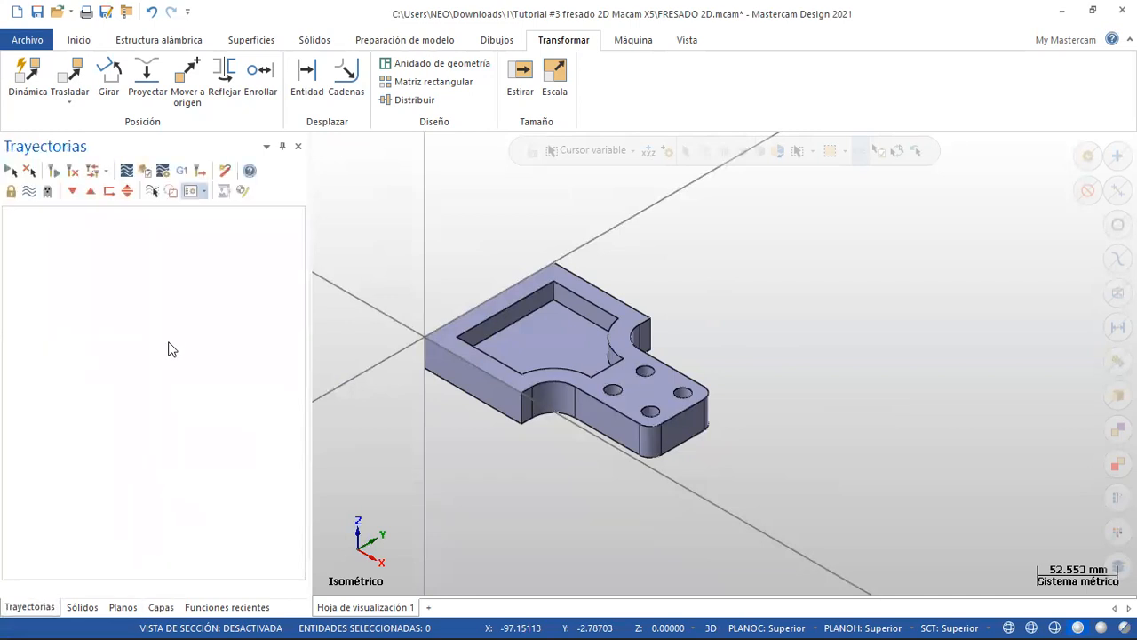
{"action": "scroll", "coordinate": [565, 234], "scroll_direction": "up", "scroll_amount": 1}
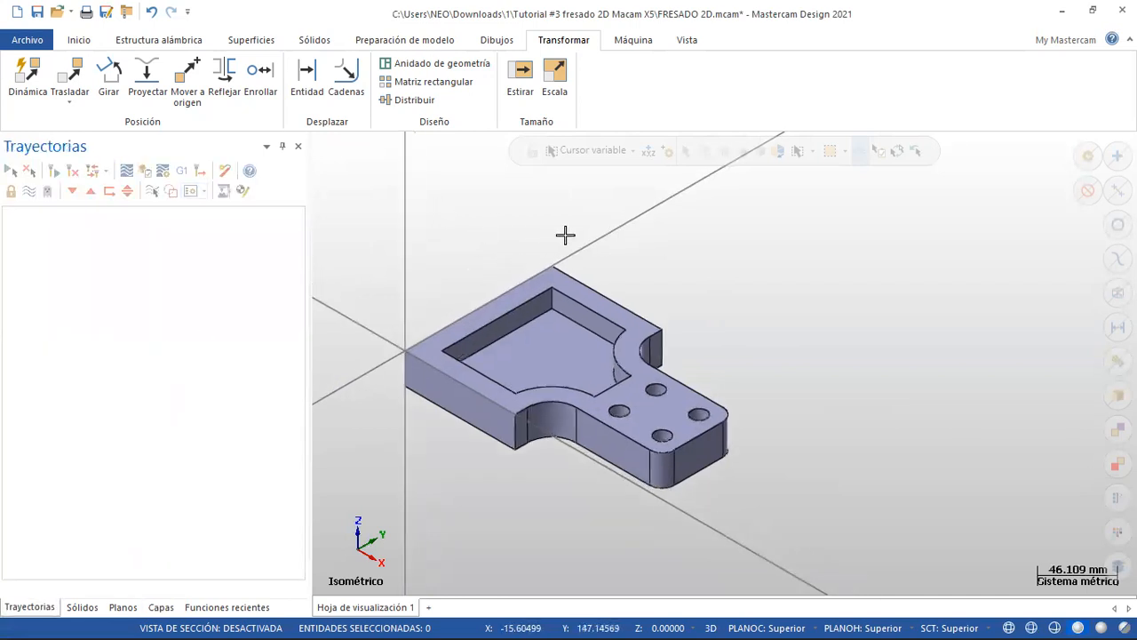
{"action": "scroll", "coordinate": [565, 234], "scroll_direction": "up", "scroll_amount": 3}
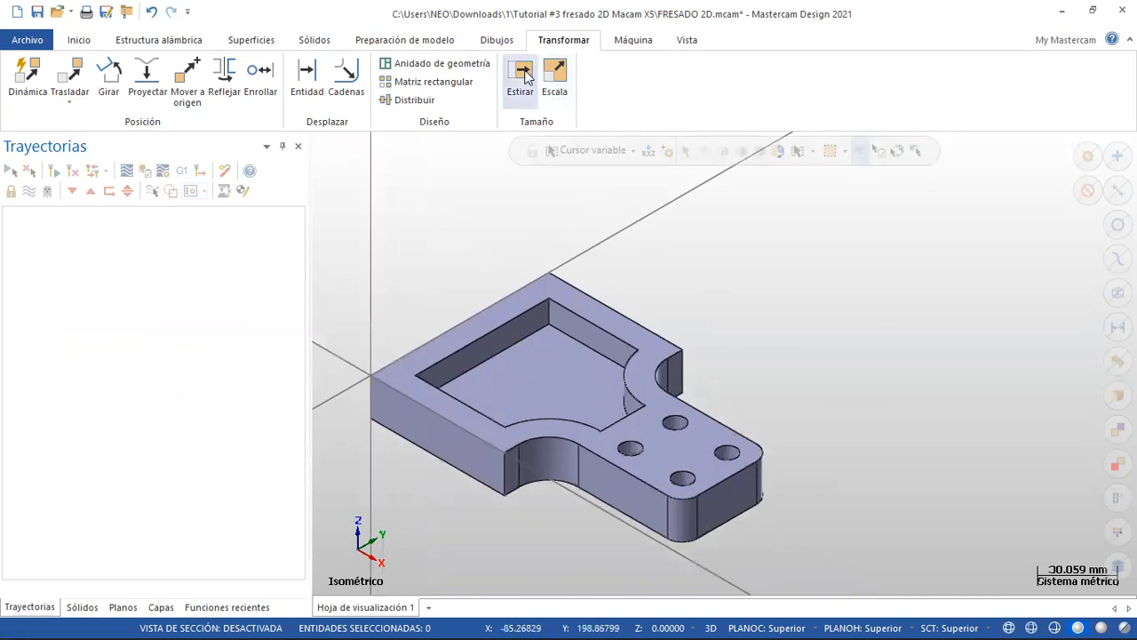
{"action": "left_click", "coordinate": [628, 44]}
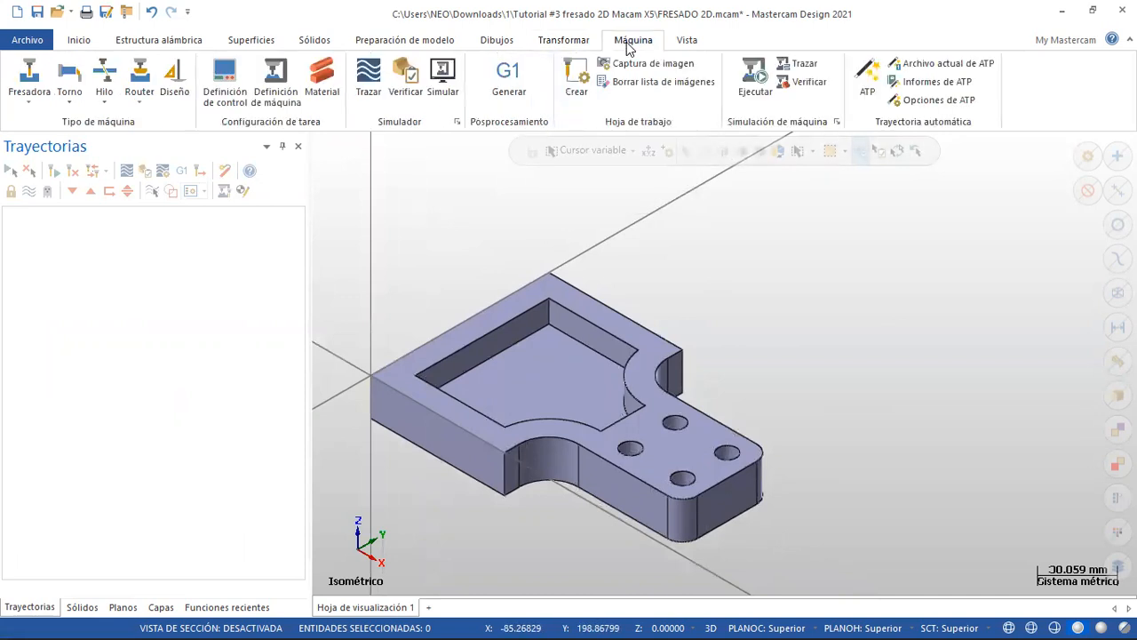
{"action": "left_click", "coordinate": [29, 93]}
{"action": "left_click", "coordinate": [37, 119]}
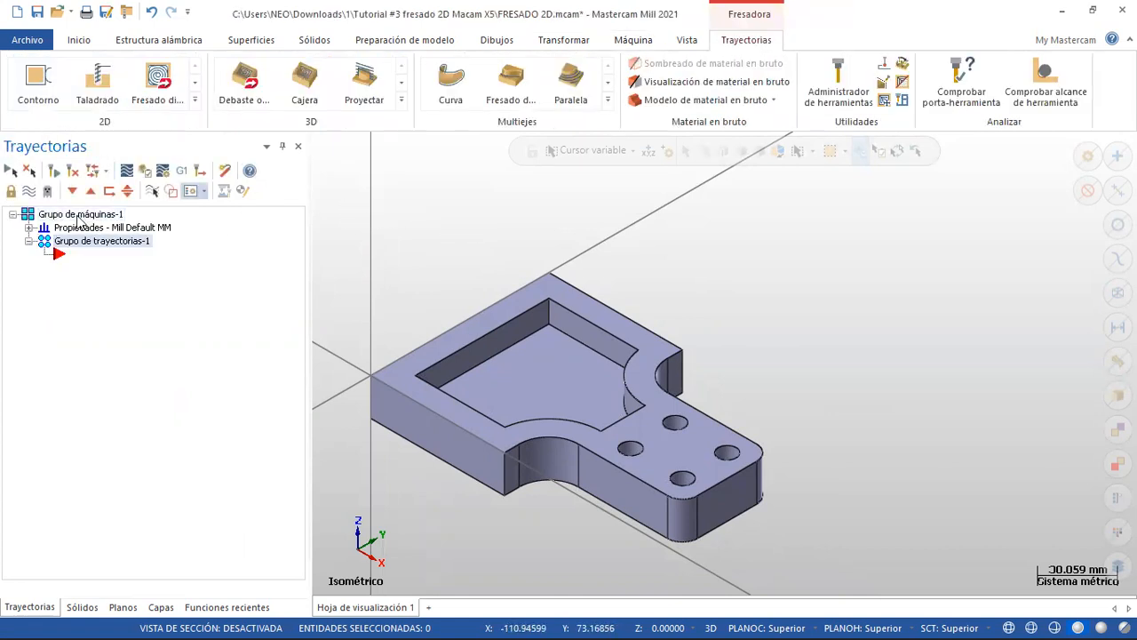
- In the machine group's tool settings, calculate feed from material, set the program number to 11 and assign tool numbers sequentially
{"action": "left_click", "coordinate": [28, 228]}
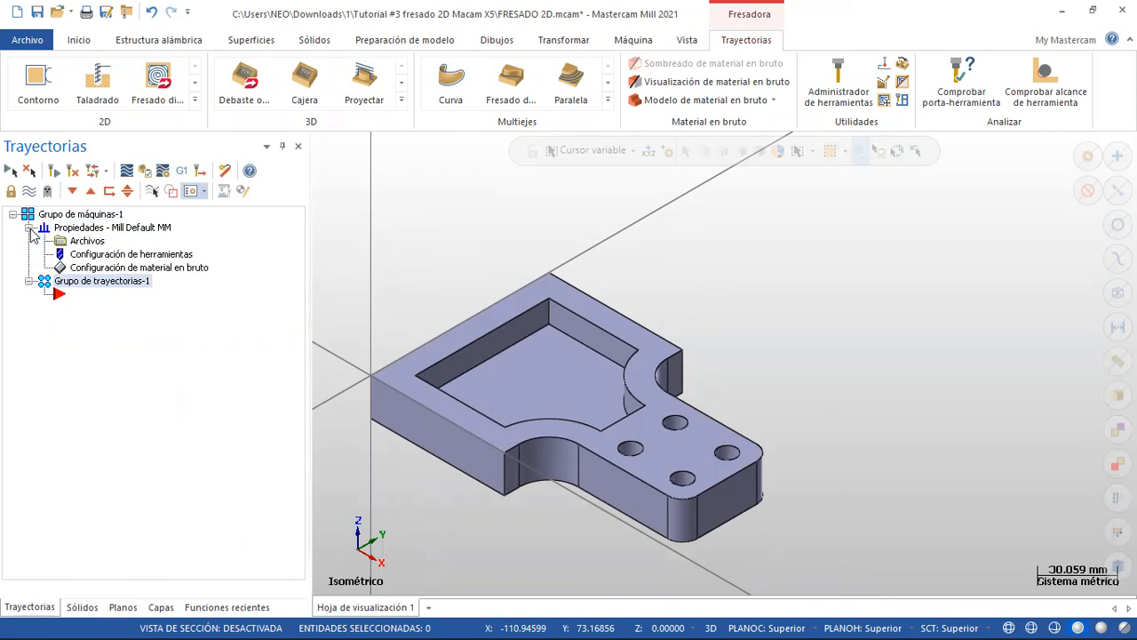
{"action": "left_click", "coordinate": [99, 247]}
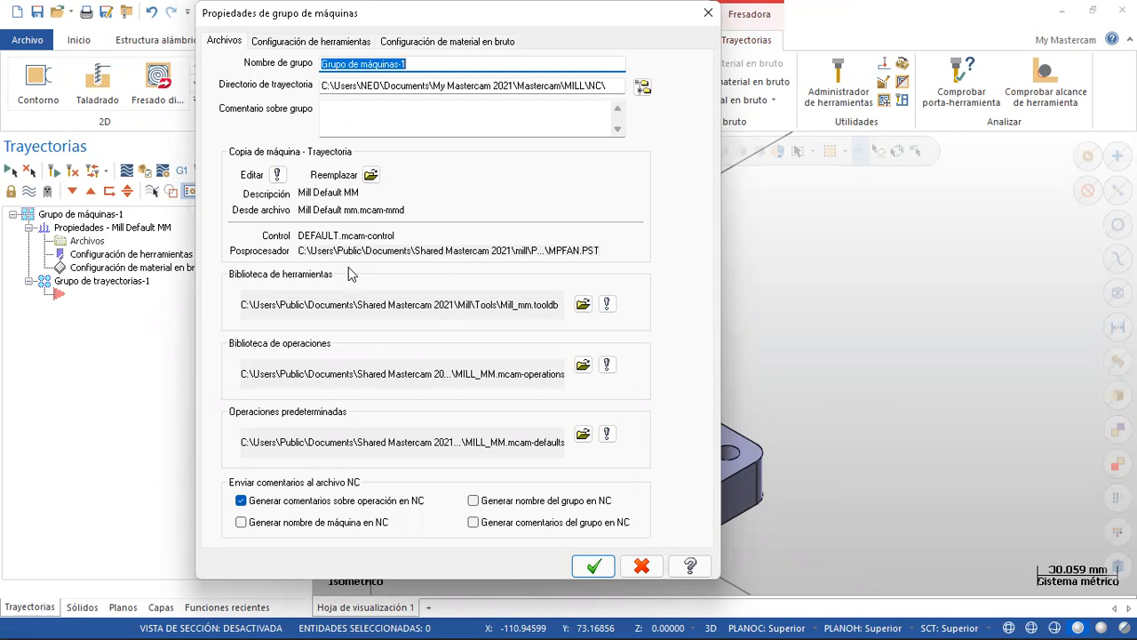
{"action": "left_click", "coordinate": [321, 43]}
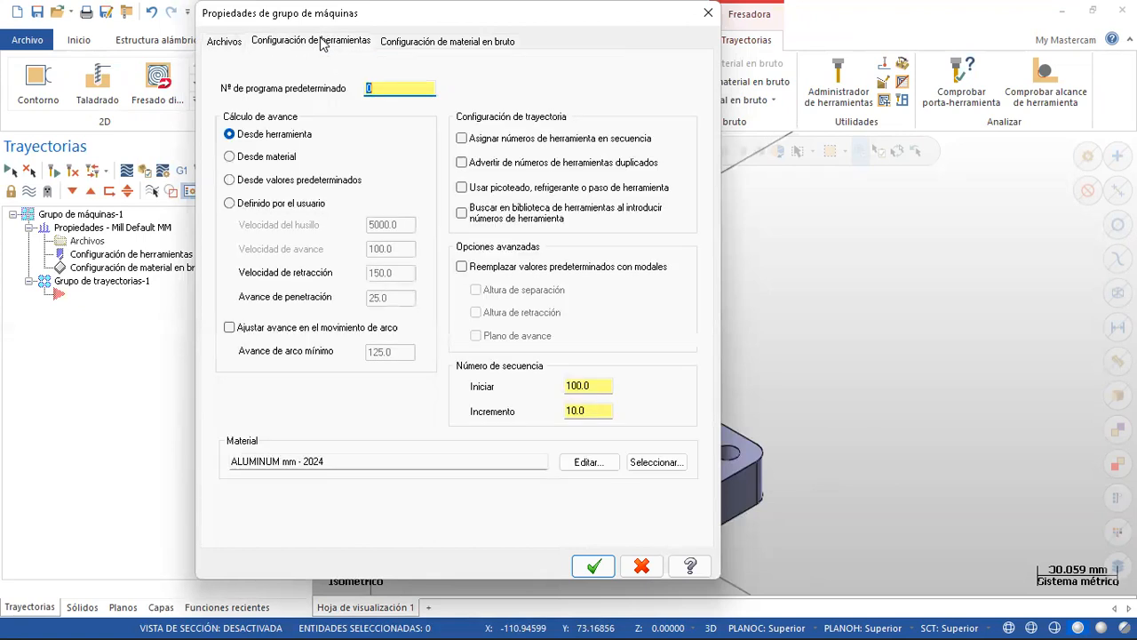
{"action": "left_click", "coordinate": [281, 157]}
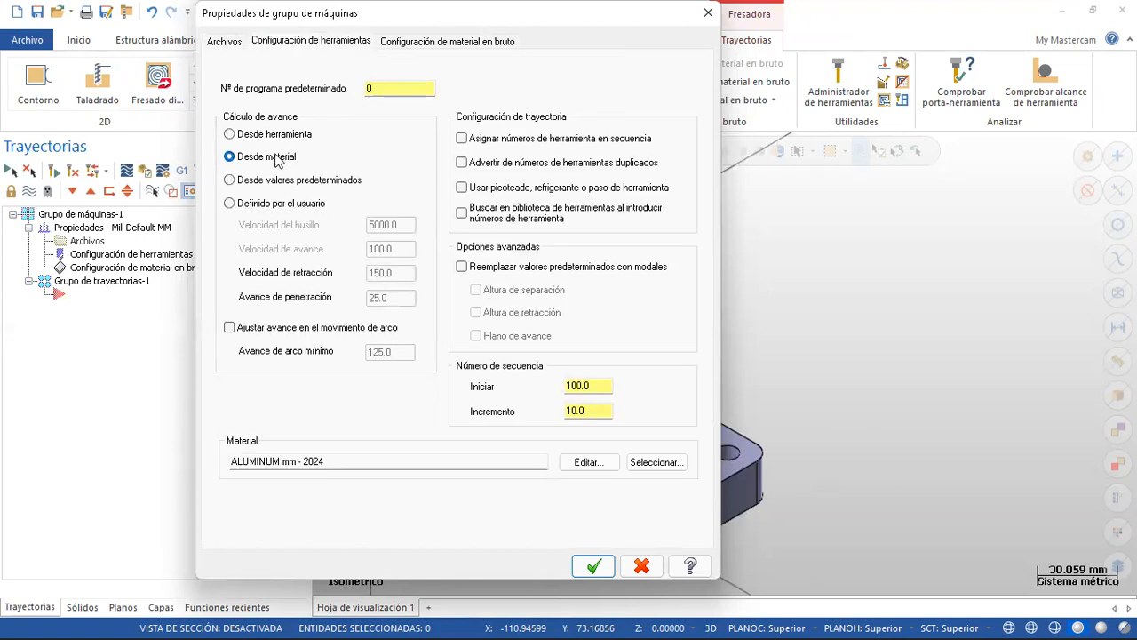
{"action": "left_click", "coordinate": [367, 88]}
{"action": "type", "text": "11"}
{"action": "left_click", "coordinate": [481, 142]}
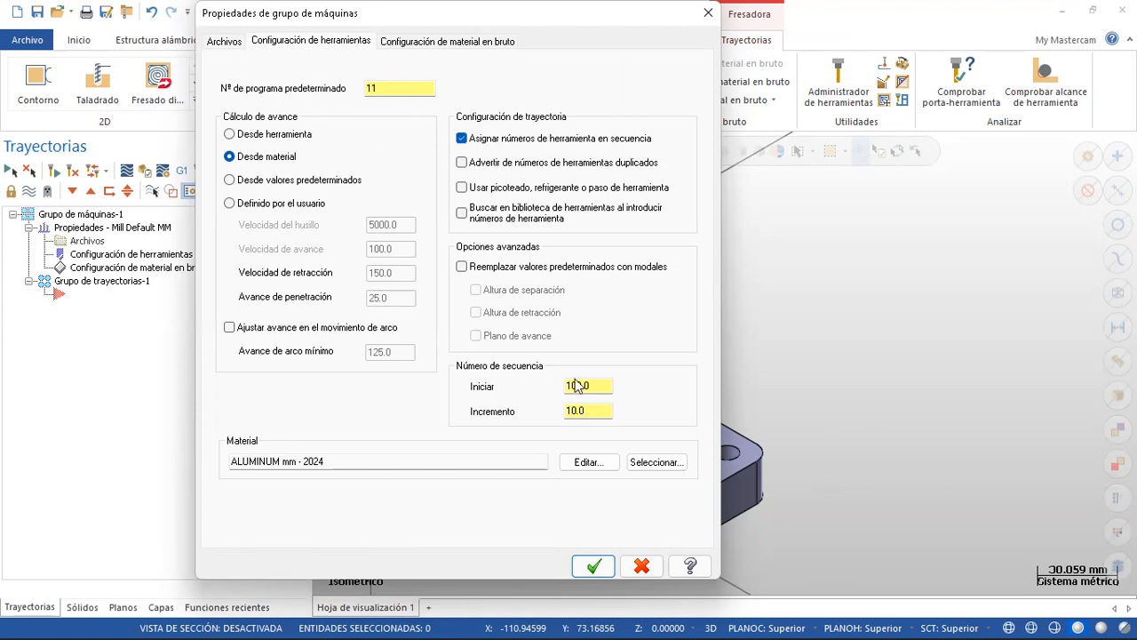
- Set the sequence number start to 1 and its increment to 1
{"action": "left_click_drag", "start_coordinate": [591, 386], "coordinate": [518, 386]}
{"action": "type", "text": "1"}
{"action": "left_click_drag", "start_coordinate": [600, 408], "coordinate": [514, 413]}
{"action": "type", "text": "1"}
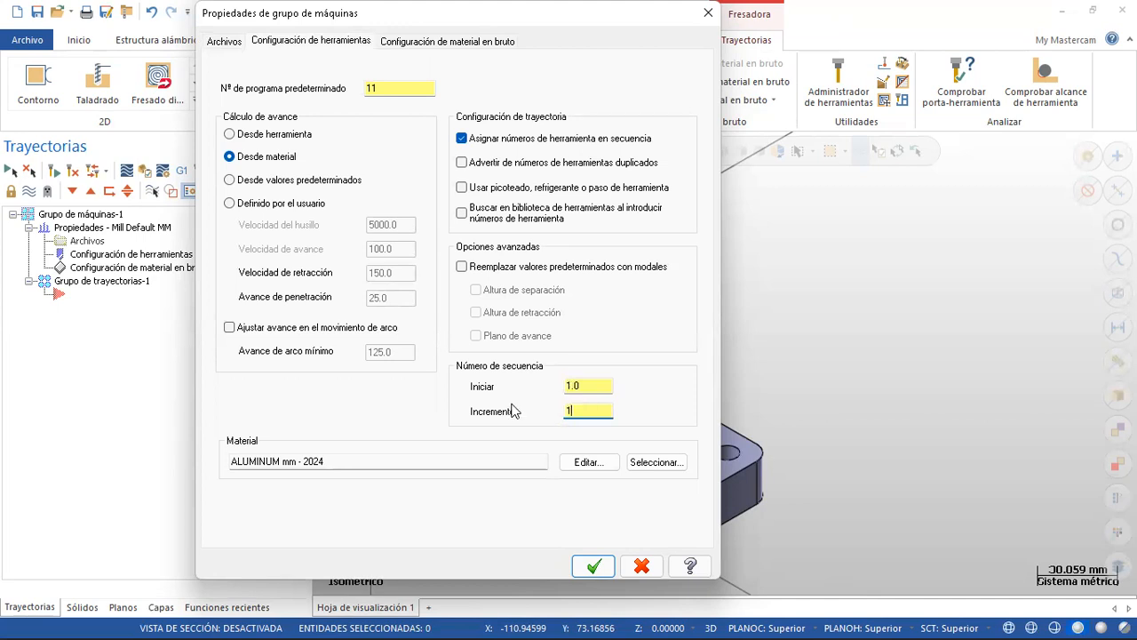
- Choose ALUMINUM mm - 7075 from the mill material library as the machine group's material
{"action": "left_click", "coordinate": [588, 462]}
{"action": "left_click", "coordinate": [487, 519]}
{"action": "left_click", "coordinate": [645, 462]}
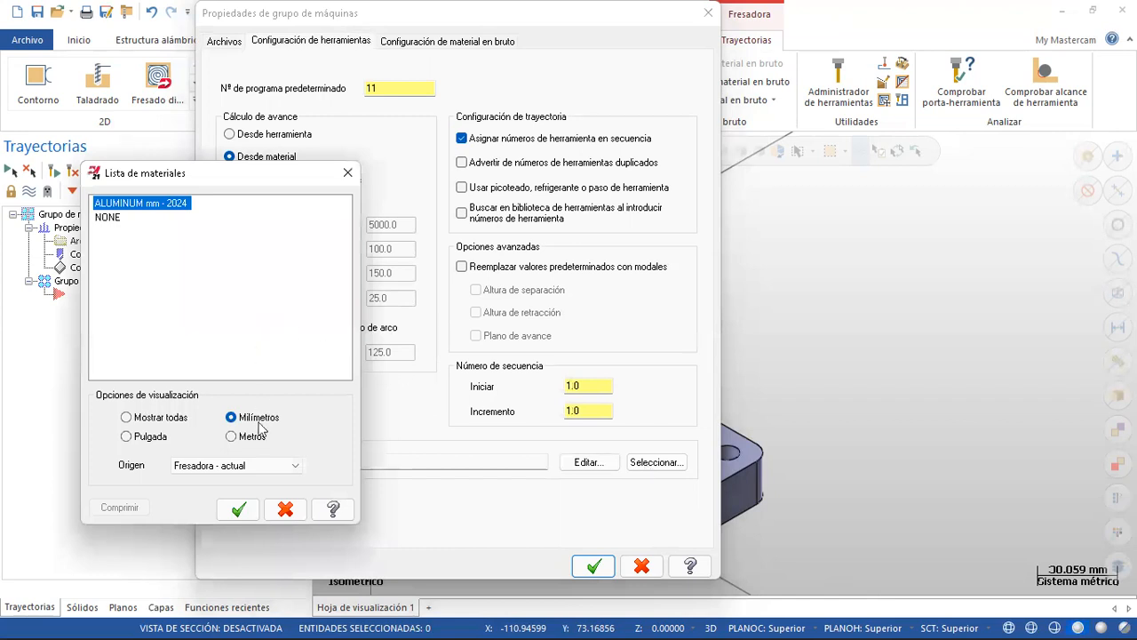
{"action": "left_click", "coordinate": [246, 467]}
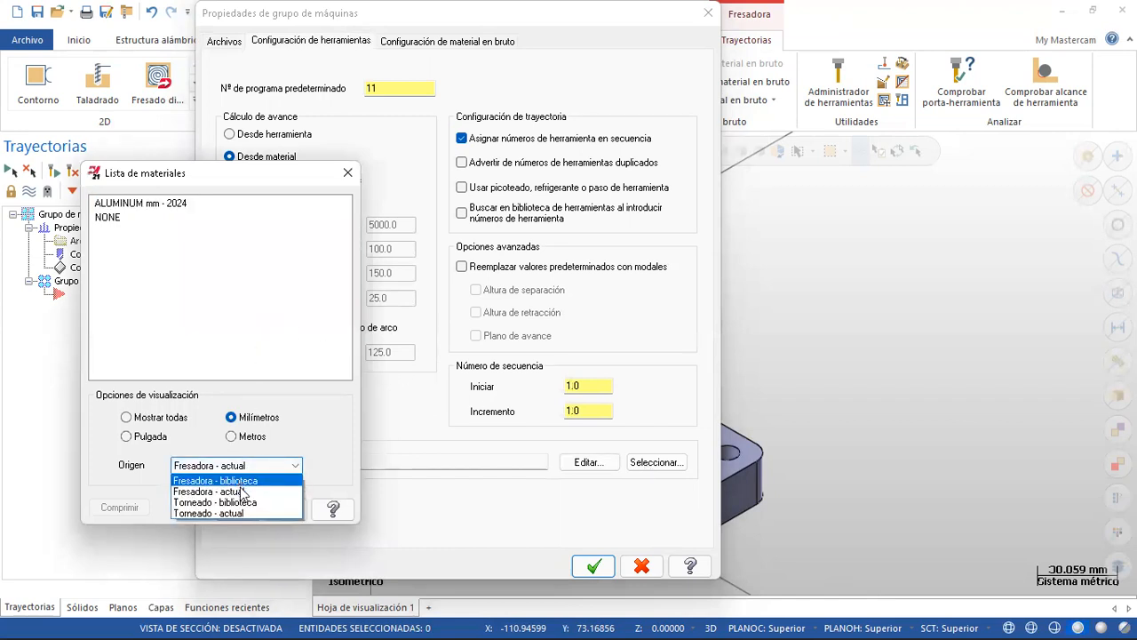
{"action": "left_click", "coordinate": [256, 484]}
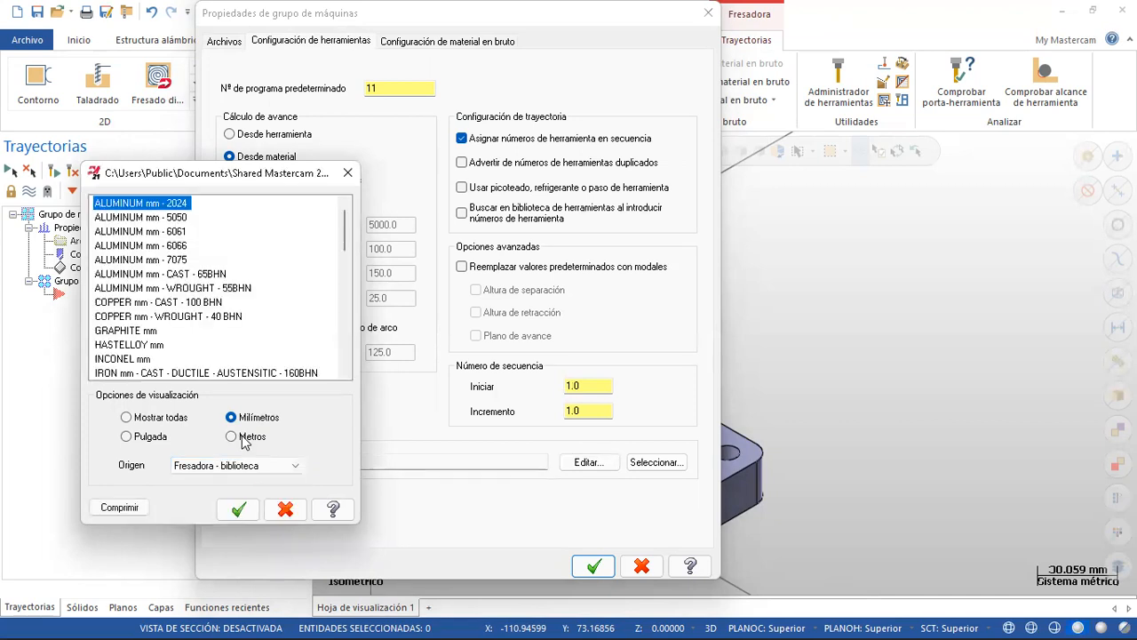
{"action": "left_click", "coordinate": [172, 257]}
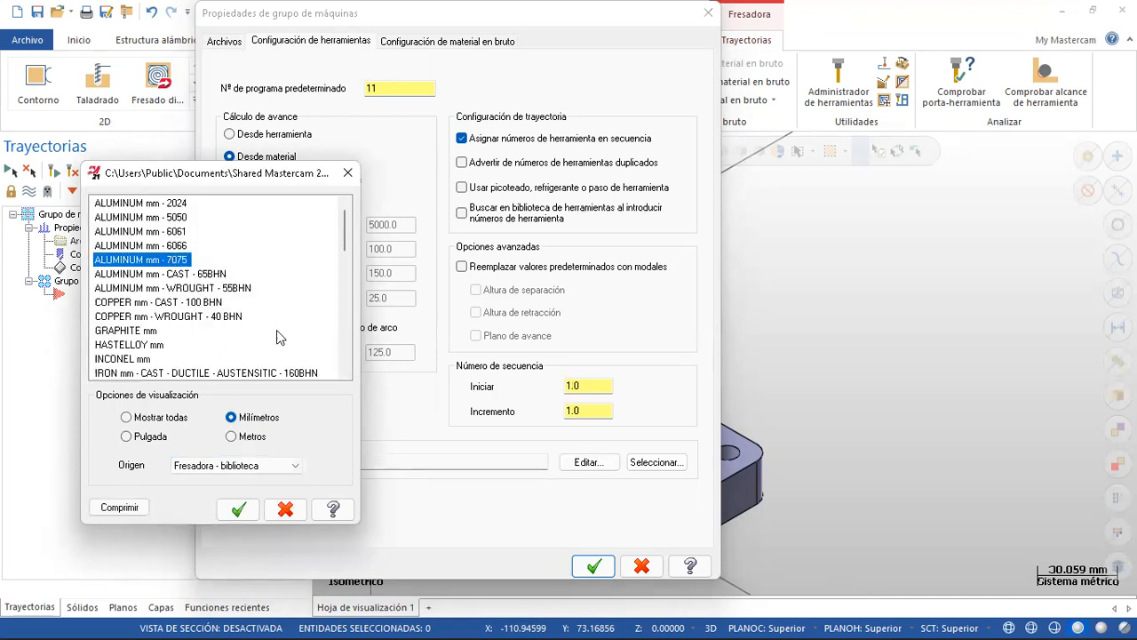
{"action": "left_click", "coordinate": [238, 510]}
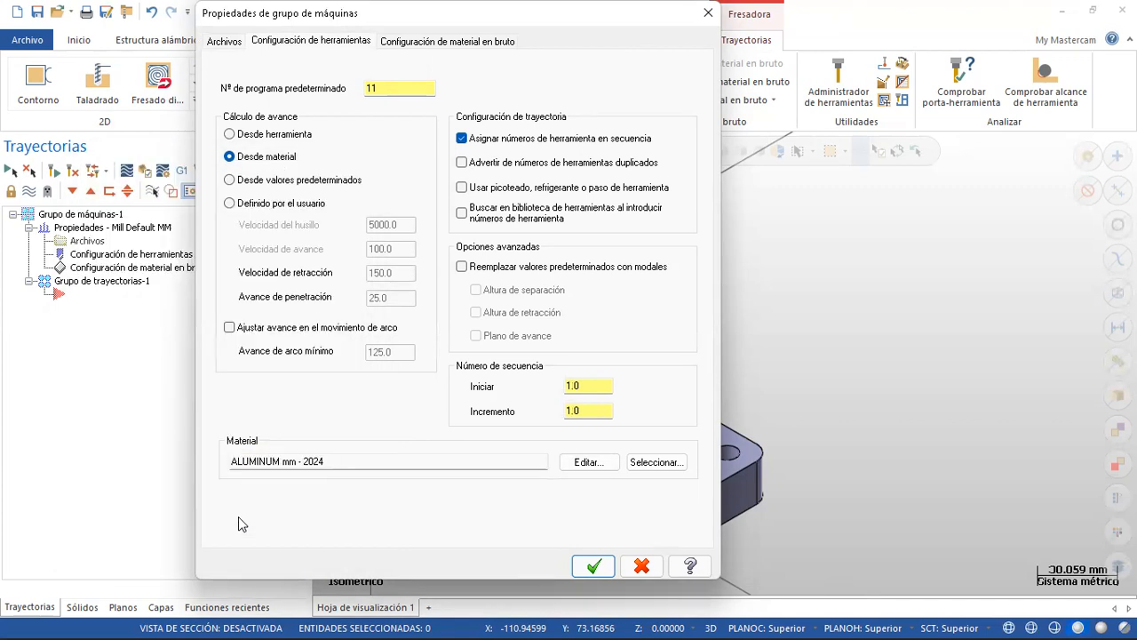
- Define the machine group's rectangular stock on the Superior plane from the extents of all solids
{"action": "left_click", "coordinate": [431, 46]}
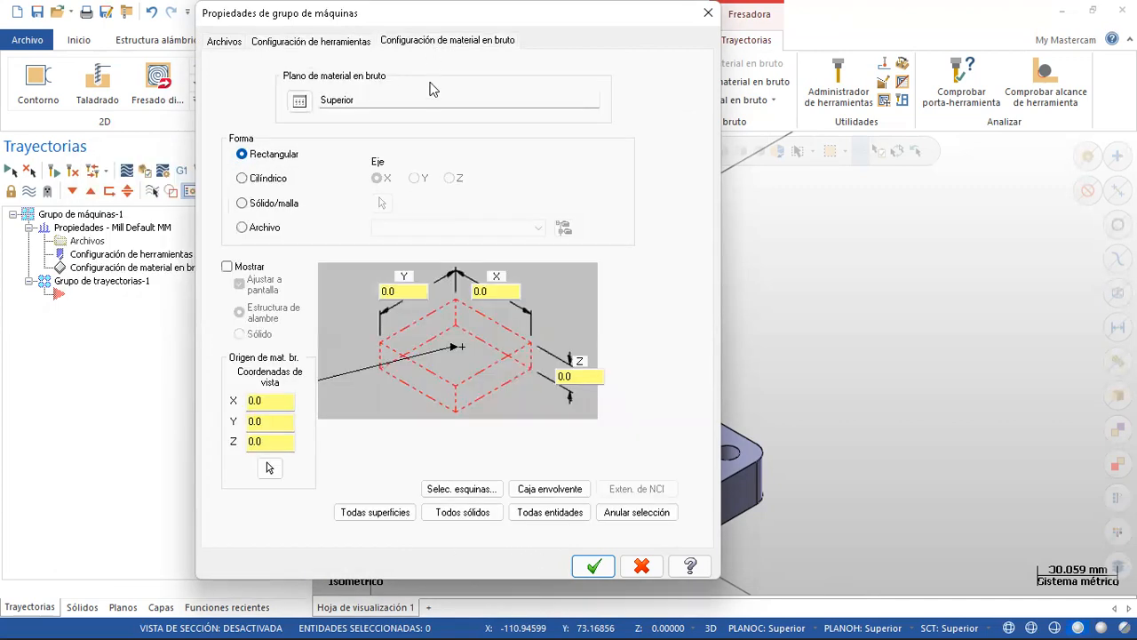
{"action": "left_click", "coordinate": [459, 305]}
{"action": "left_click", "coordinate": [459, 352]}
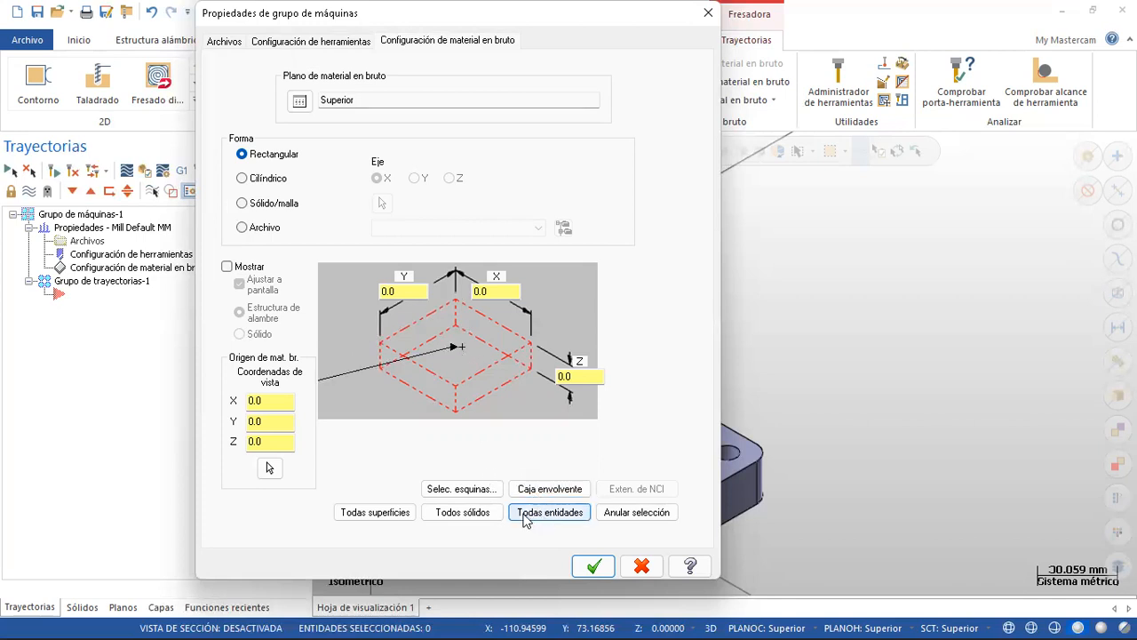
{"action": "left_click", "coordinate": [474, 518]}
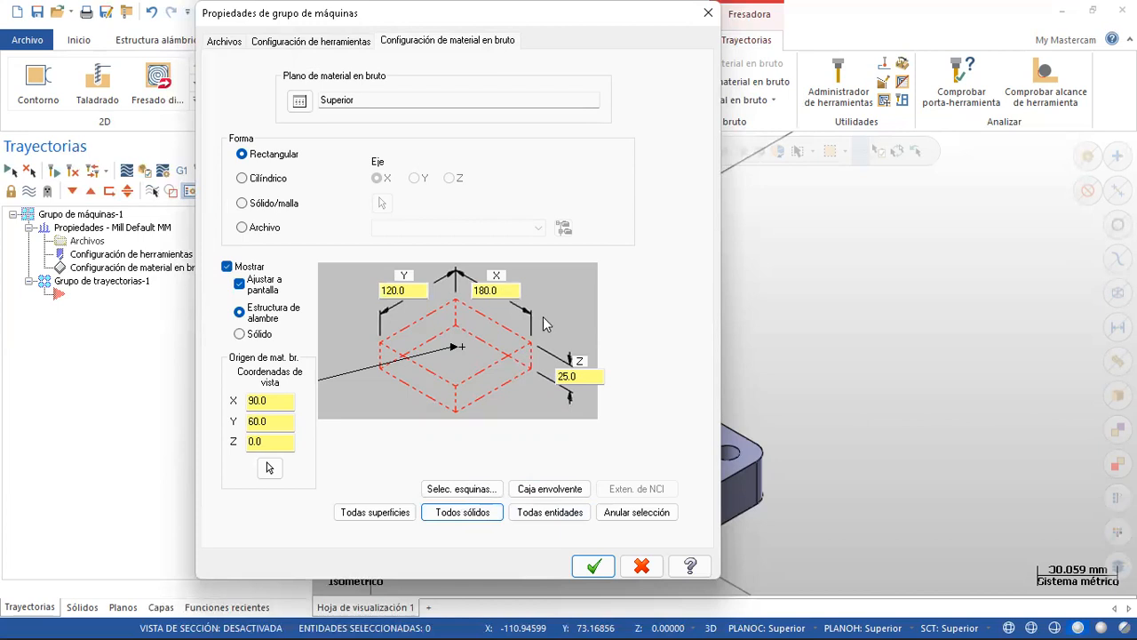
- Set the stock's Y size to 122 mm and enlarge its X and Z sizes and Z origin to leave a margin around the part
{"action": "double_click", "coordinate": [413, 289]}
{"action": "type", "text": "122"}
{"action": "double_click", "coordinate": [500, 289]}
{"action": "left_click", "coordinate": [583, 376]}
{"action": "left_click", "coordinate": [265, 441]}
{"action": "left_click", "coordinate": [598, 567]}
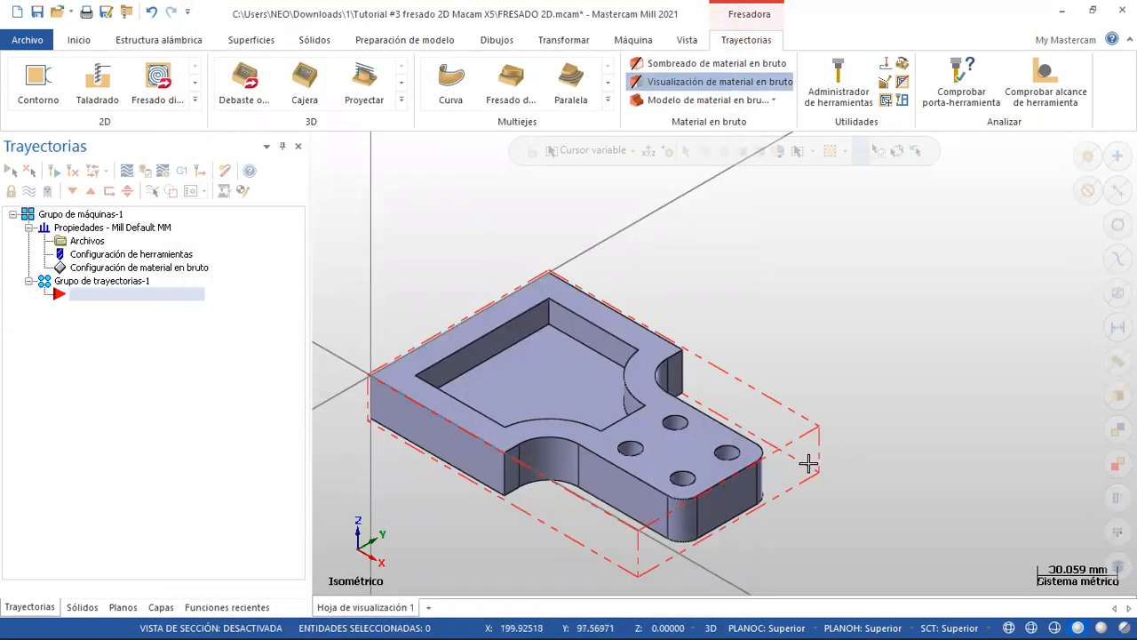
- Examine the stock margin around the part's edges and top face in the top, front and isometric views
{"action": "key", "text": "alt+1"}
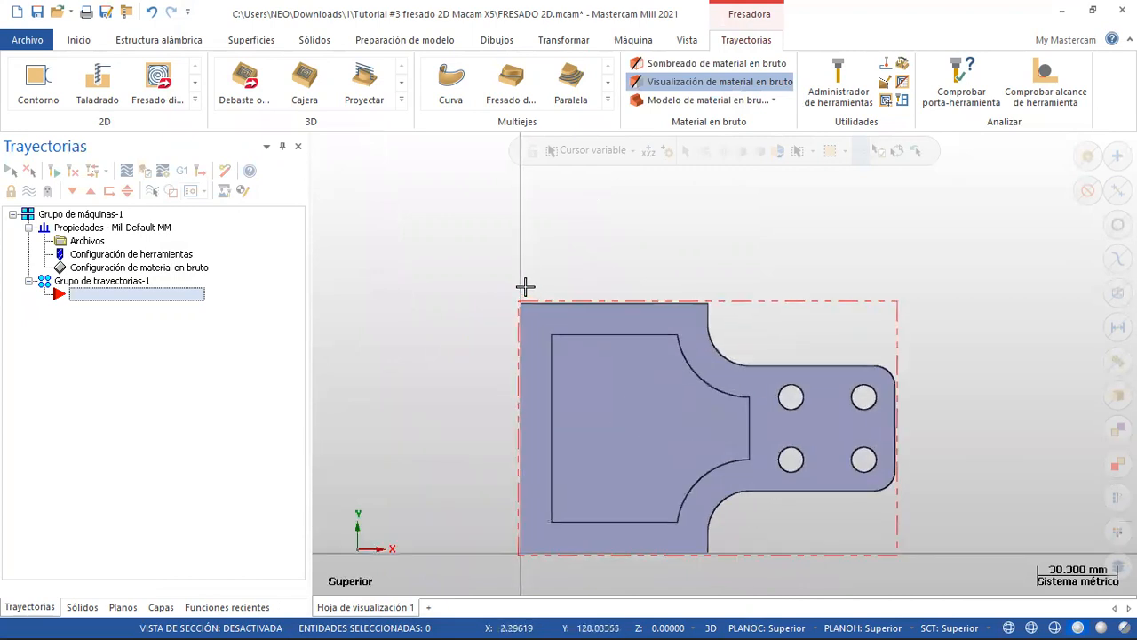
{"action": "scroll", "coordinate": [525, 286], "scroll_direction": "up", "scroll_amount": 7}
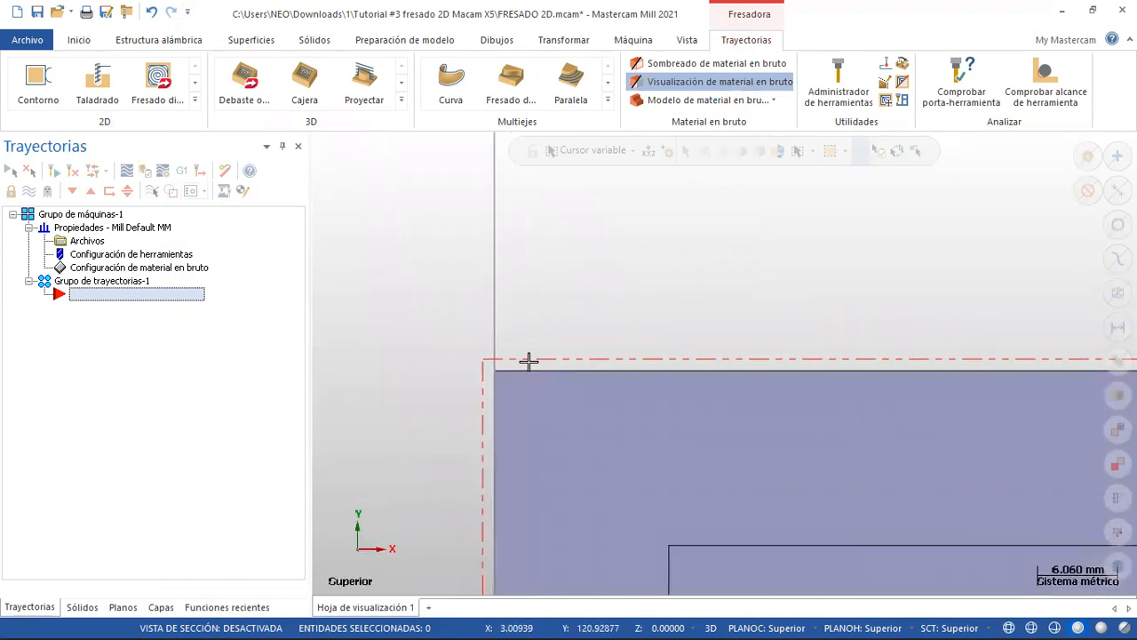
{"action": "scroll", "coordinate": [513, 324], "scroll_direction": "down", "scroll_amount": 3}
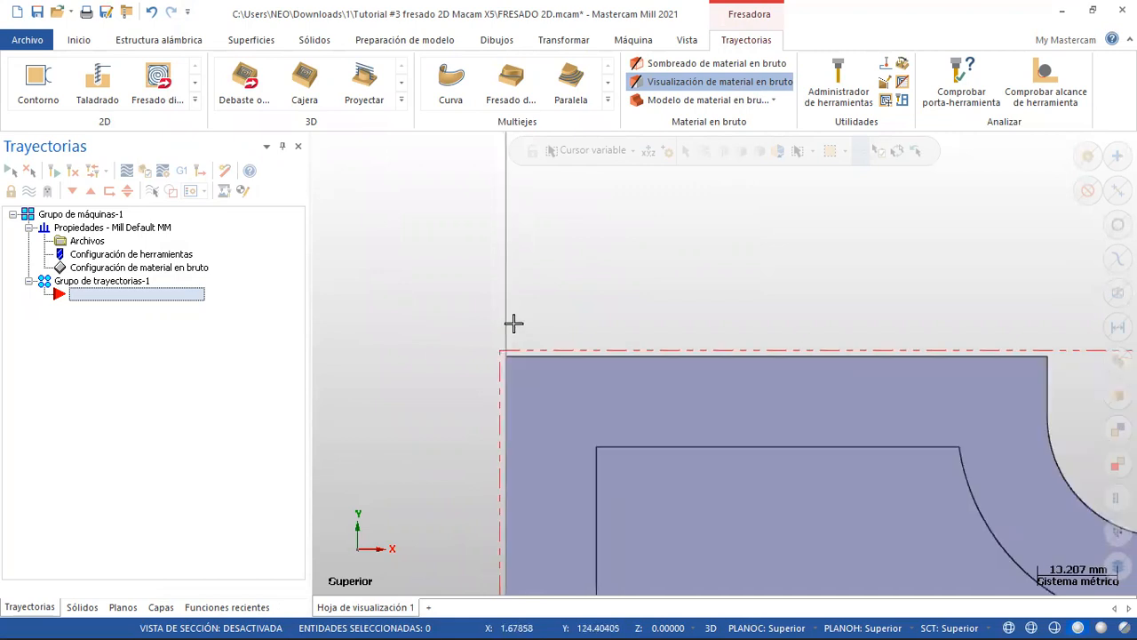
{"action": "scroll", "coordinate": [515, 323], "scroll_direction": "down", "scroll_amount": 4}
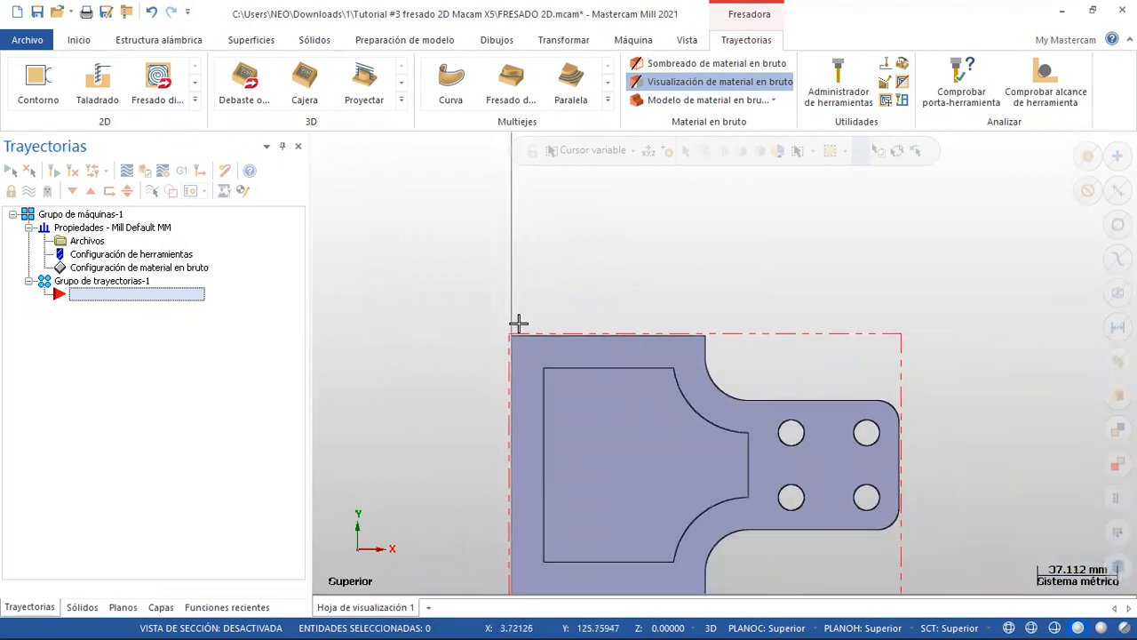
{"action": "key", "text": "alt+2"}
{"action": "scroll", "coordinate": [468, 309], "scroll_direction": "up", "scroll_amount": 4}
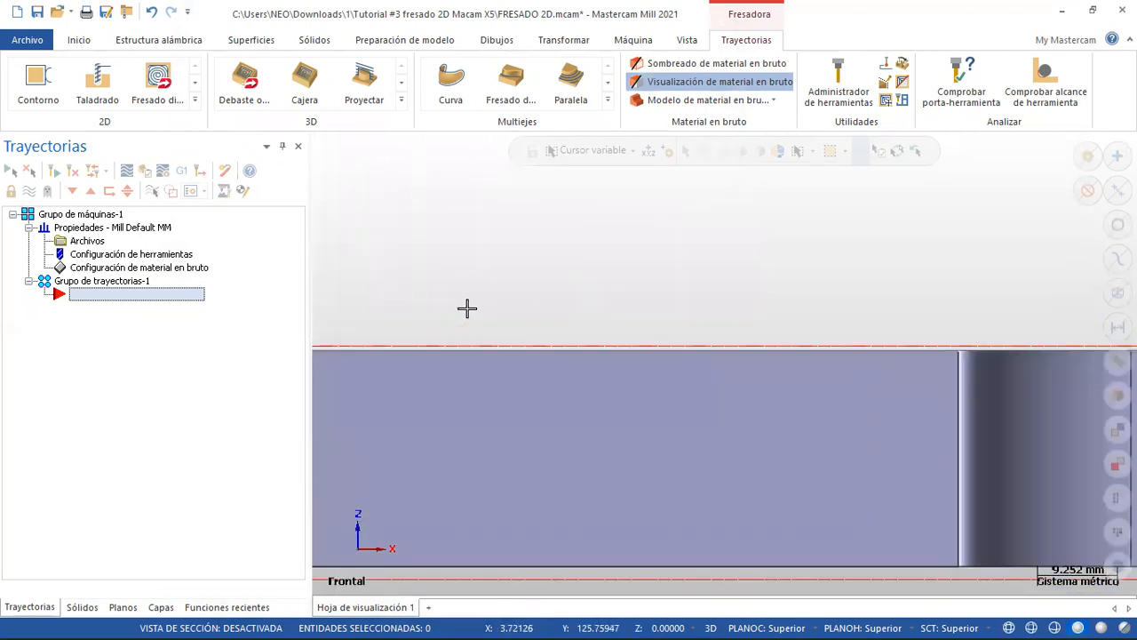
{"action": "scroll", "coordinate": [573, 373], "scroll_direction": "up", "scroll_amount": 4}
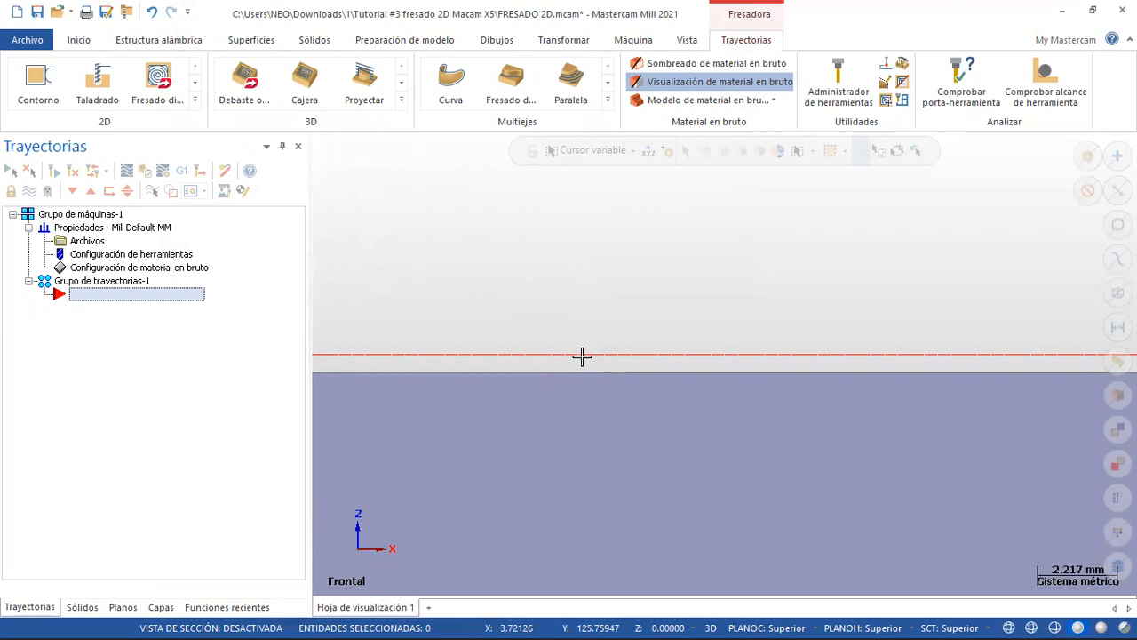
{"action": "key", "text": "alt+1"}
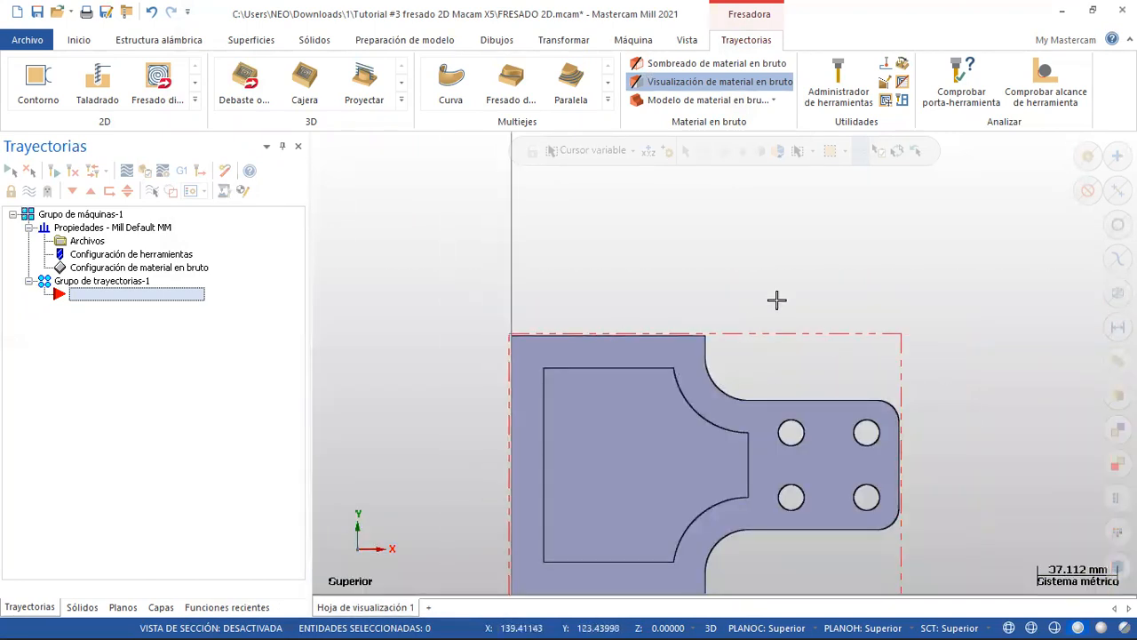
{"action": "scroll", "coordinate": [763, 289], "scroll_direction": "down", "scroll_amount": 3}
{"action": "scroll", "coordinate": [761, 286], "scroll_direction": "down", "scroll_amount": 1}
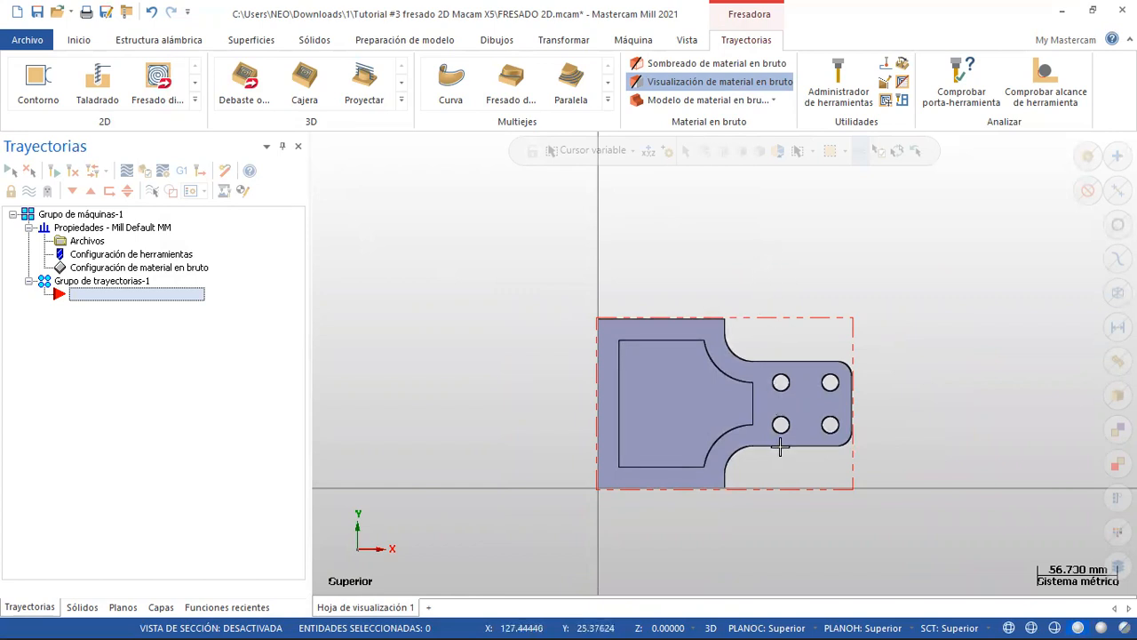
{"action": "key", "text": "alt+2"}
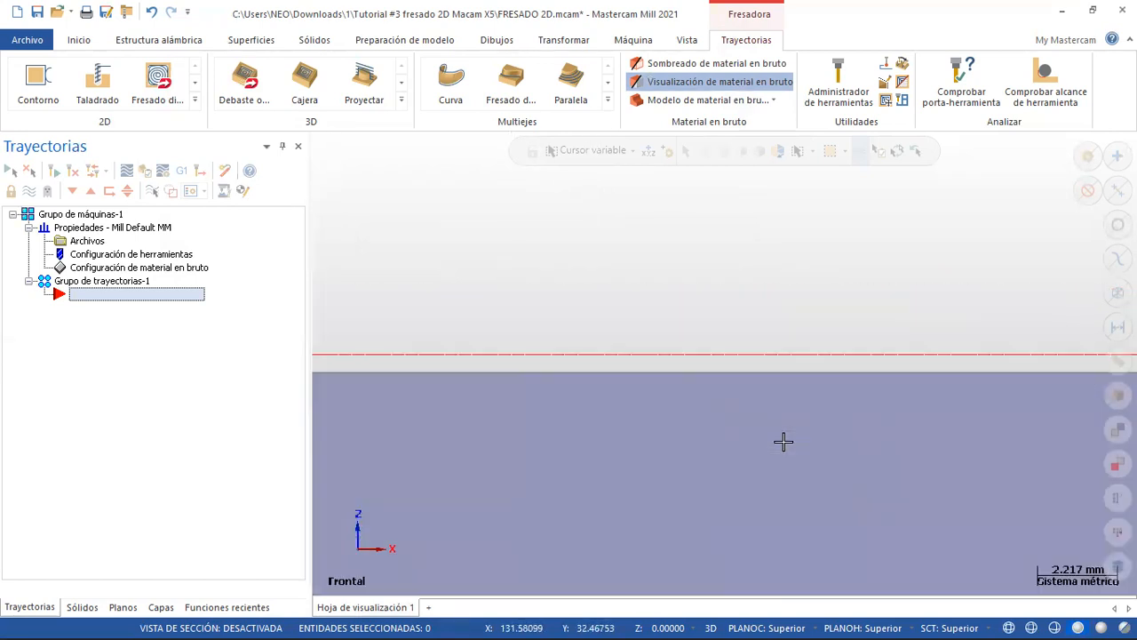
{"action": "scroll", "coordinate": [503, 480], "scroll_direction": "down", "scroll_amount": 5}
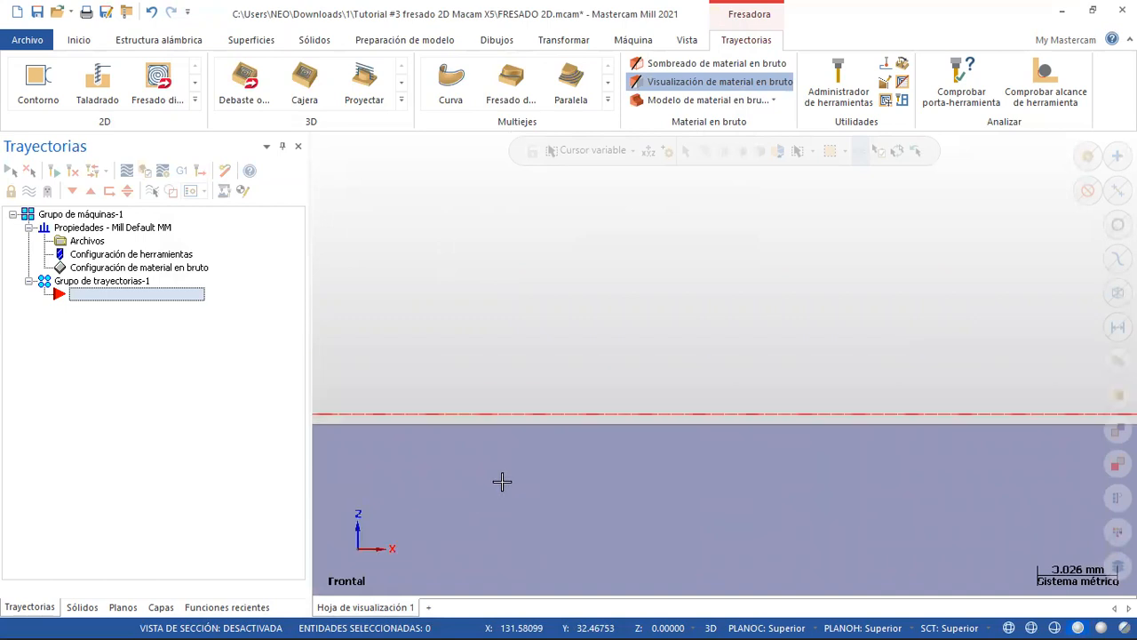
{"action": "scroll", "coordinate": [504, 479], "scroll_direction": "down", "scroll_amount": 4}
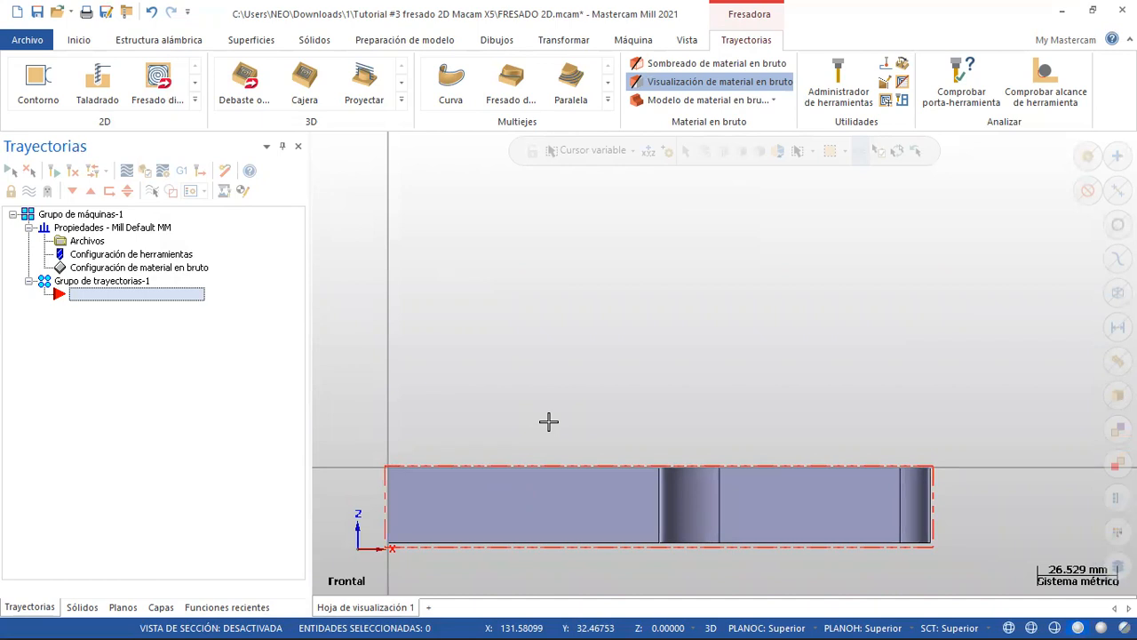
{"action": "key", "text": "alt+7"}
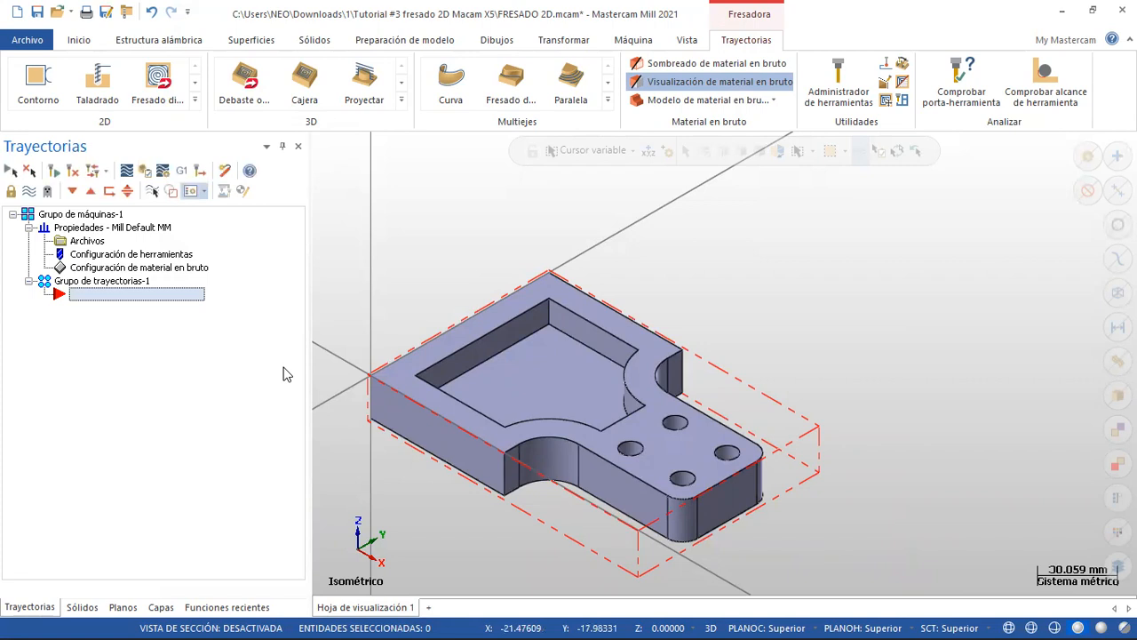
{"action": "right_click", "coordinate": [186, 366]}
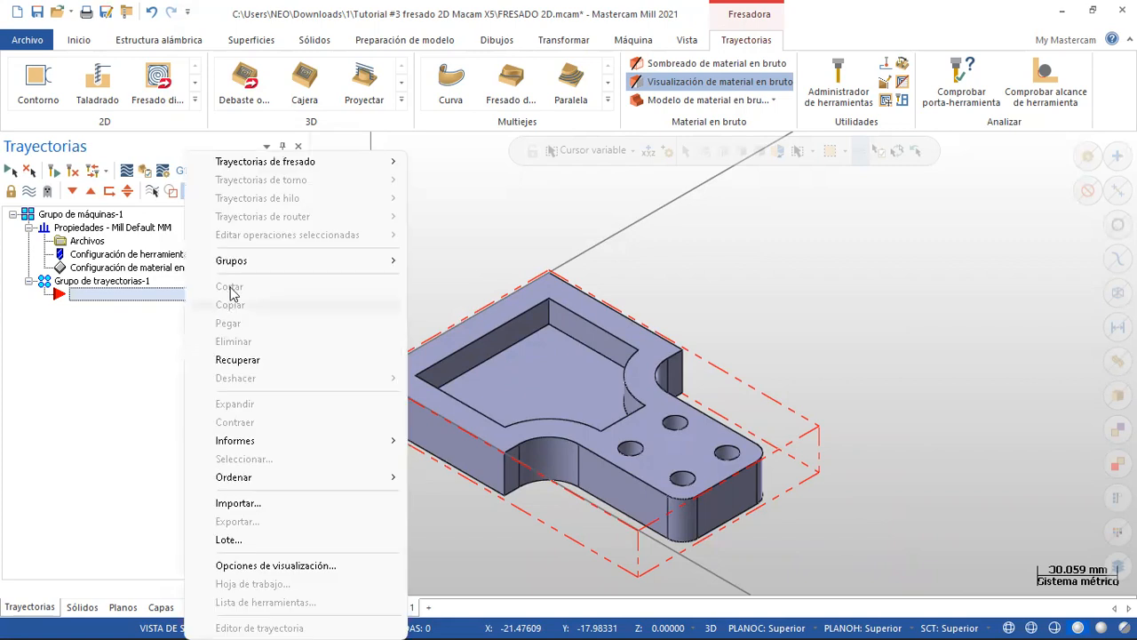
{"action": "mouse_move", "coordinate": [321, 165]}
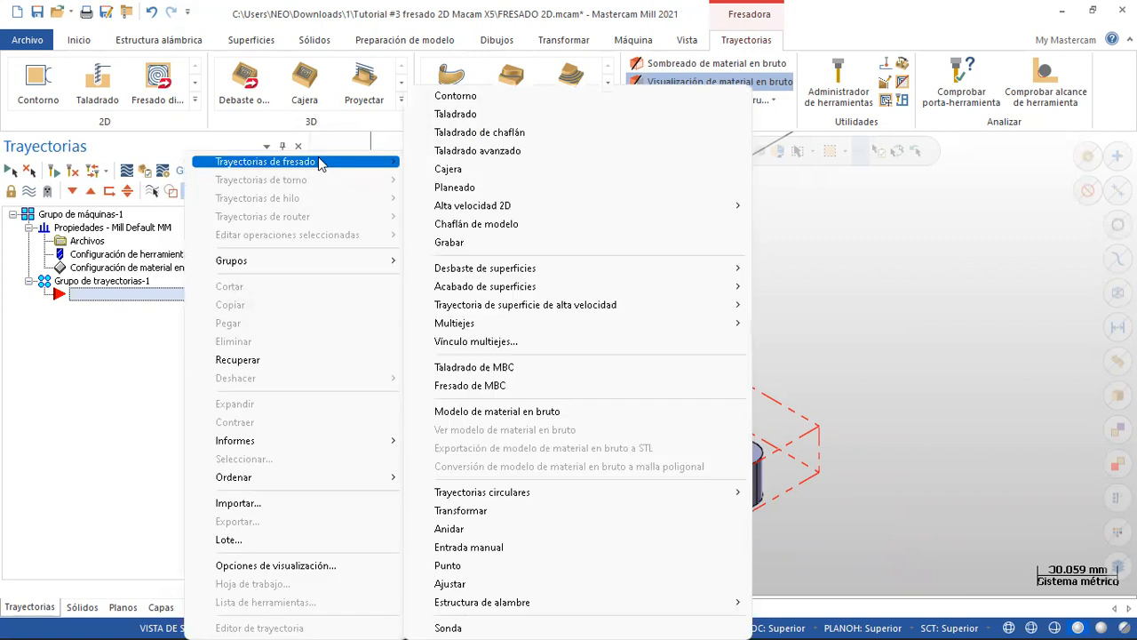
{"action": "left_click", "coordinate": [454, 188]}
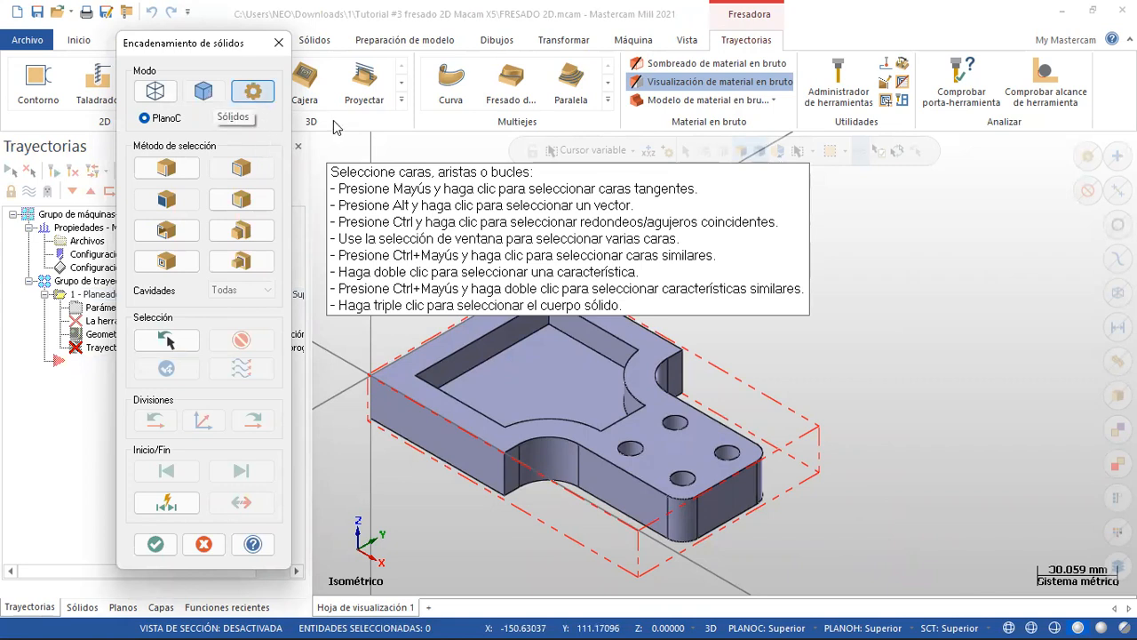
{"action": "left_click", "coordinate": [278, 43]}
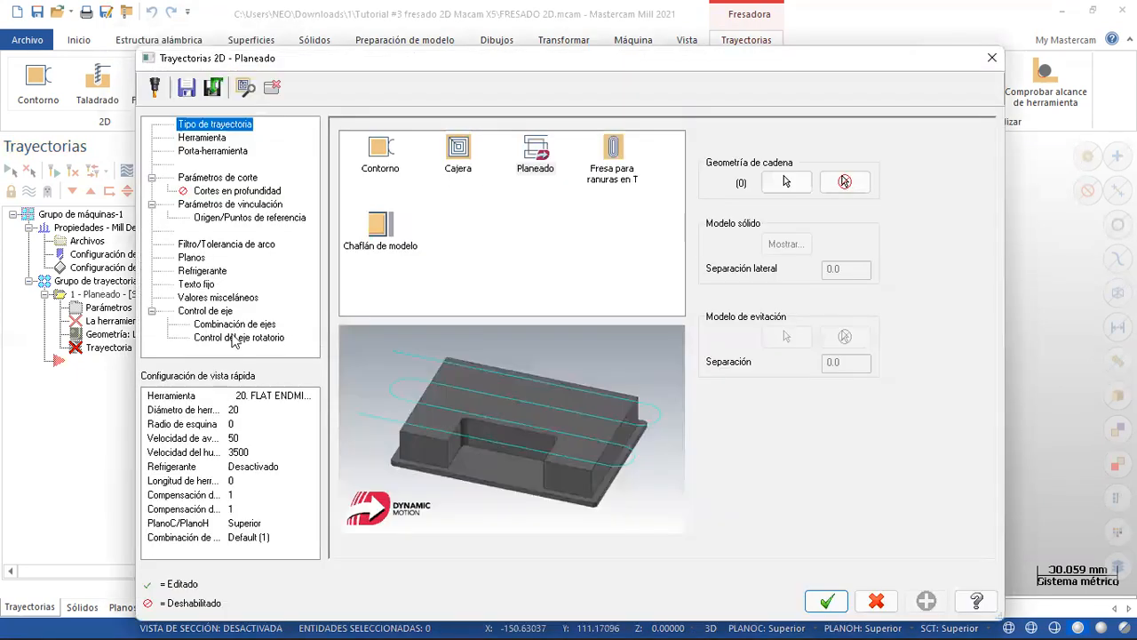
{"action": "left_click", "coordinate": [991, 58]}
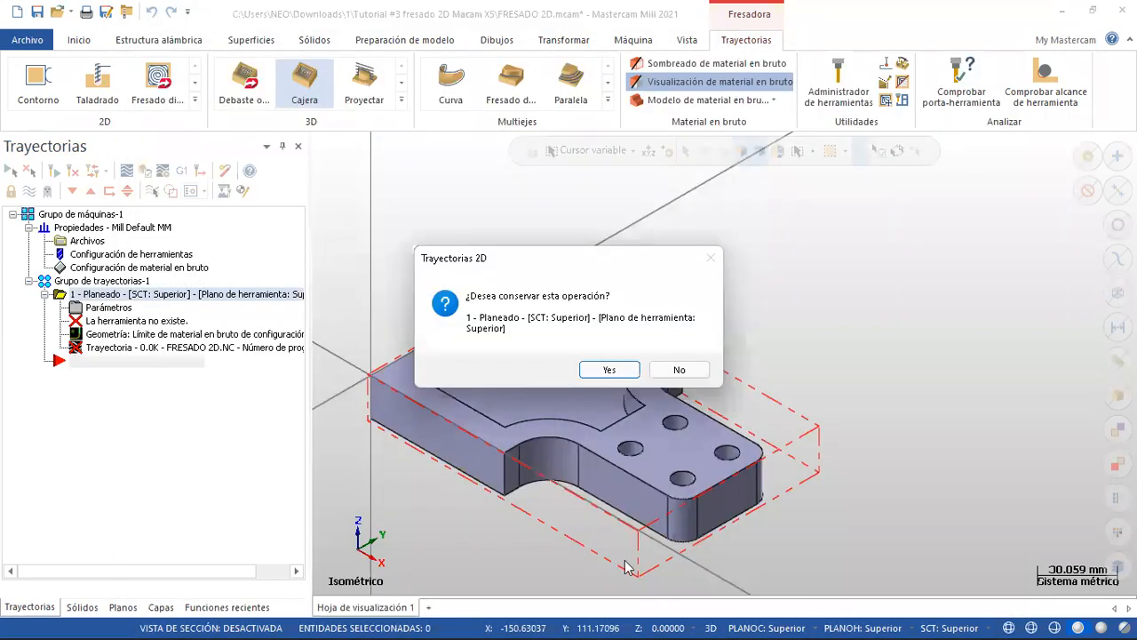
{"action": "left_click", "coordinate": [701, 373]}
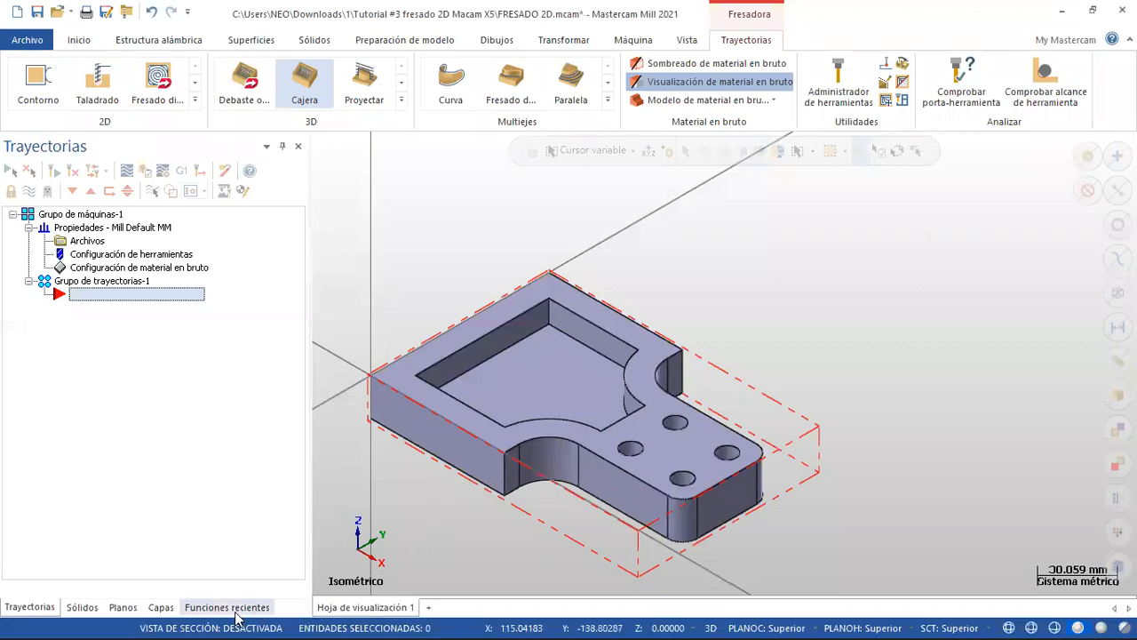
- Show the PLANEADO Y CAJERA layer, make it the main layer, and hide the Pieza4 layer
{"action": "left_click", "coordinate": [161, 607]}
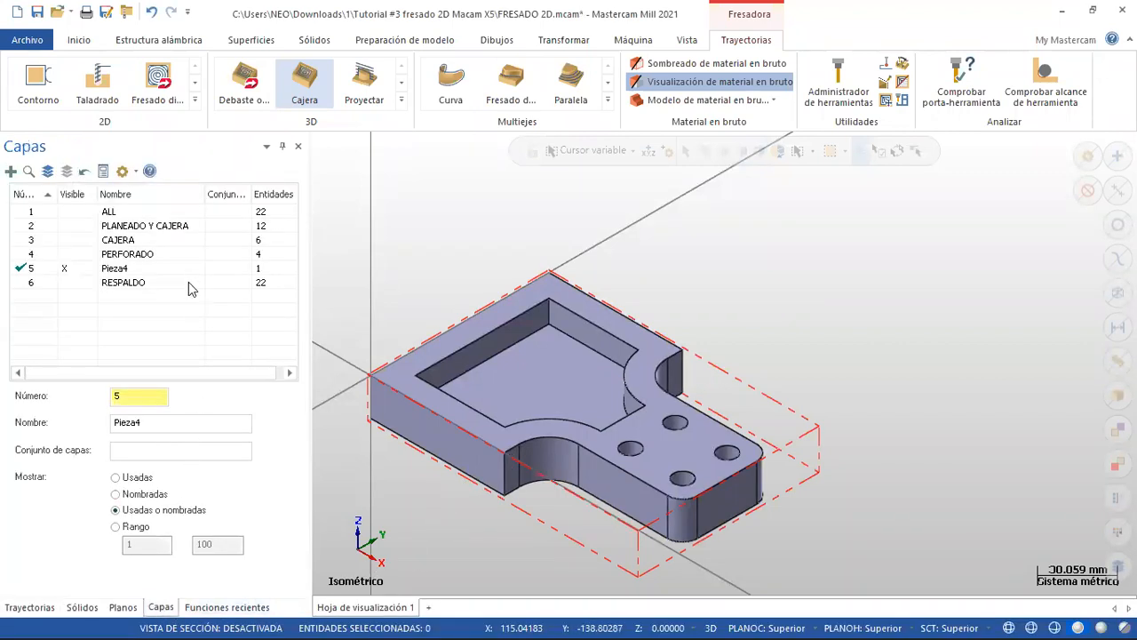
{"action": "left_click", "coordinate": [82, 228]}
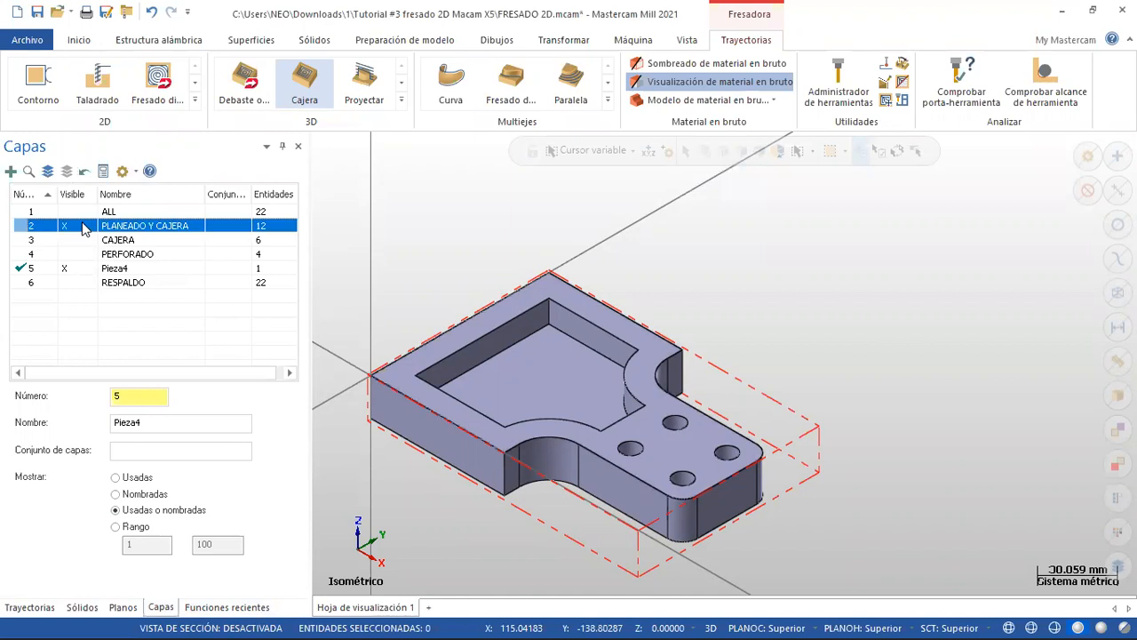
{"action": "right_click", "coordinate": [84, 226]}
{"action": "left_click", "coordinate": [129, 236]}
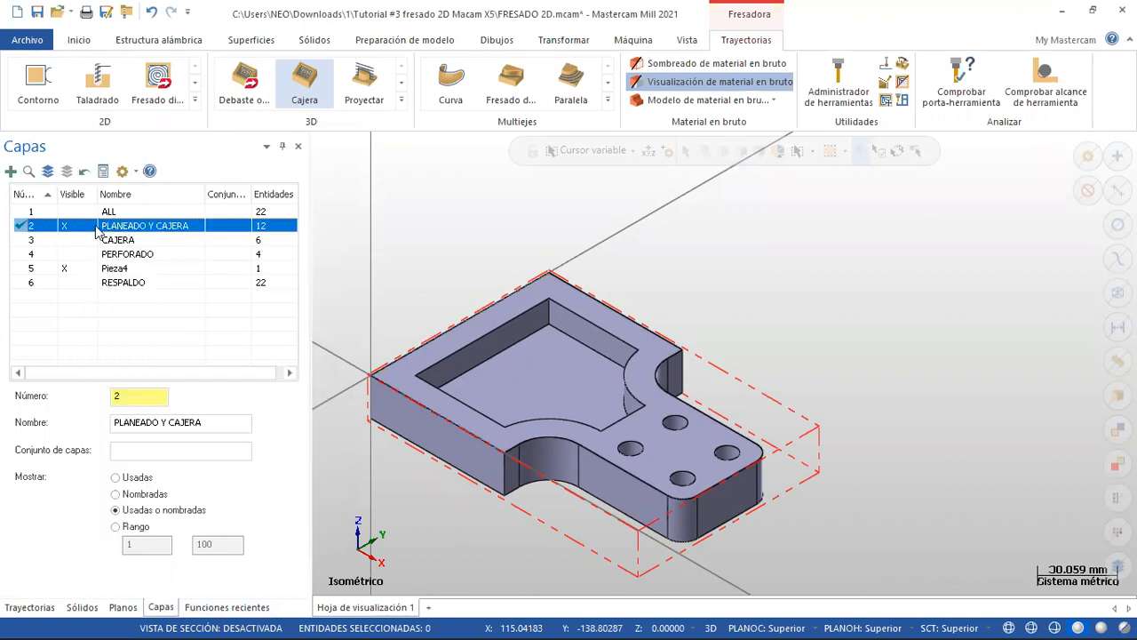
{"action": "left_click", "coordinate": [65, 268]}
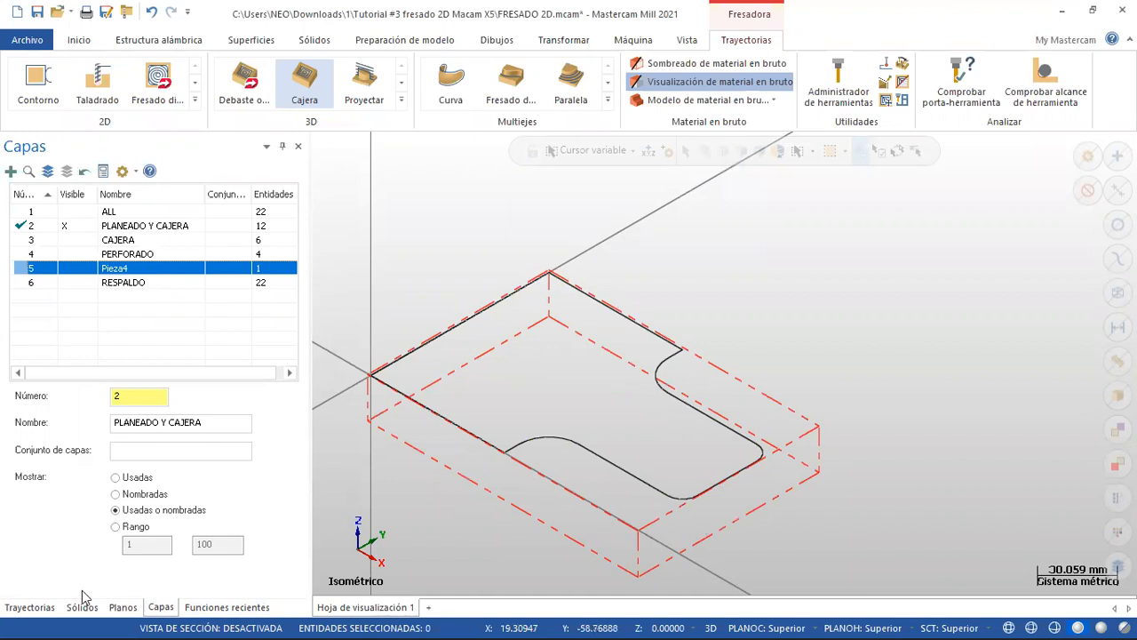
- Create a facing (Planeado) toolpath in the toolpath group, chaining the closed profile of the PLANEADO Y CAJERA layer
{"action": "left_click", "coordinate": [42, 607]}
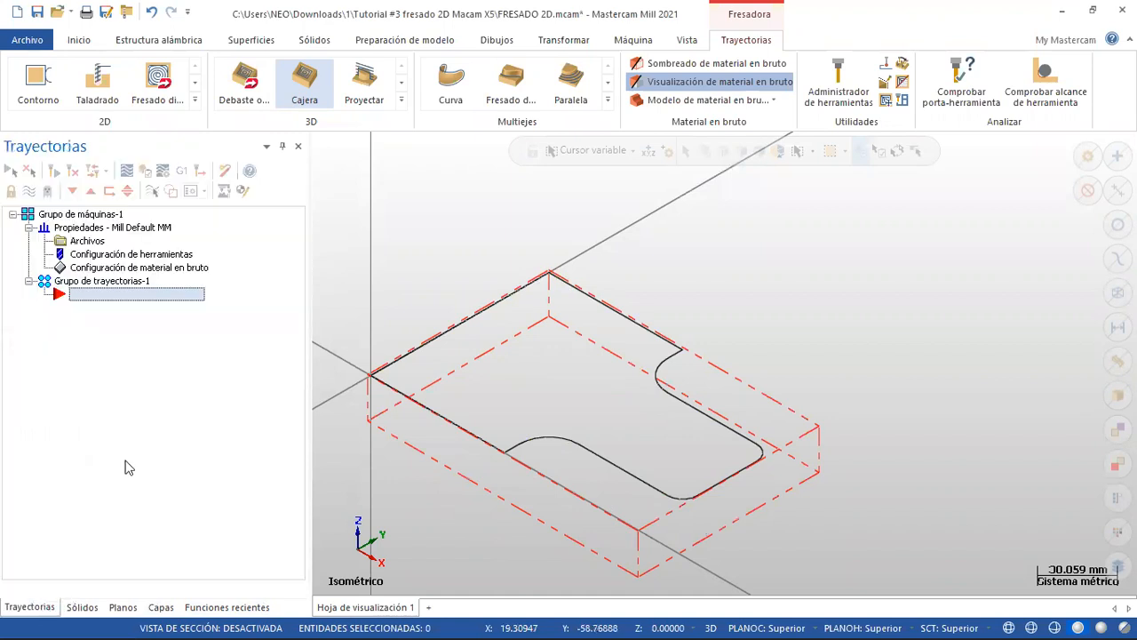
{"action": "right_click", "coordinate": [165, 386]}
{"action": "mouse_move", "coordinate": [354, 164]}
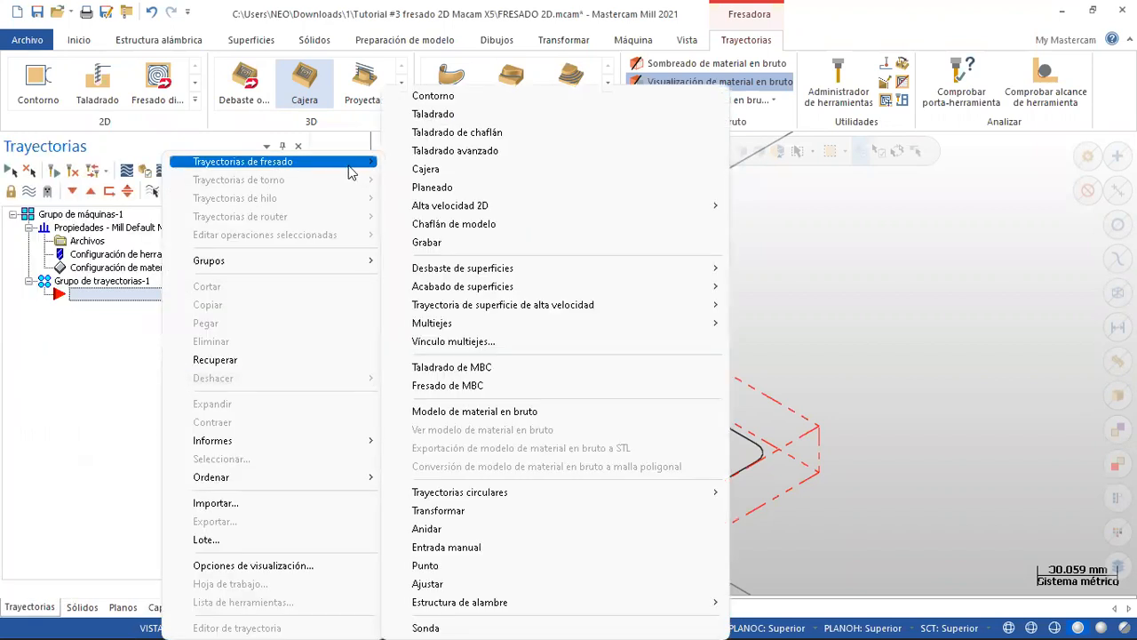
{"action": "left_click", "coordinate": [451, 186]}
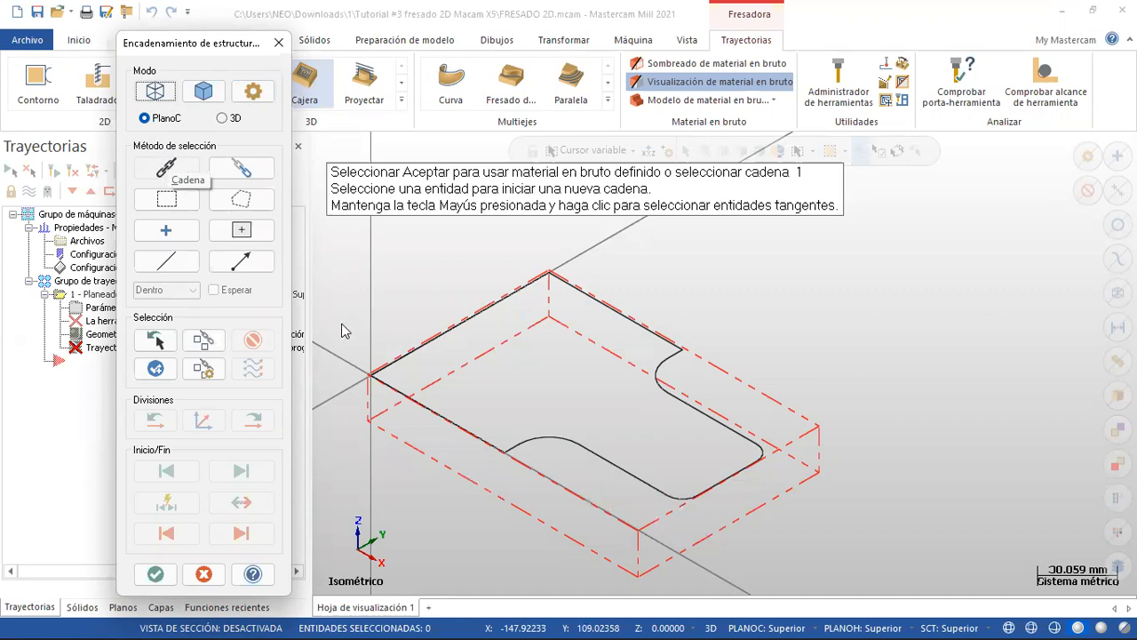
{"action": "left_click", "coordinate": [381, 362]}
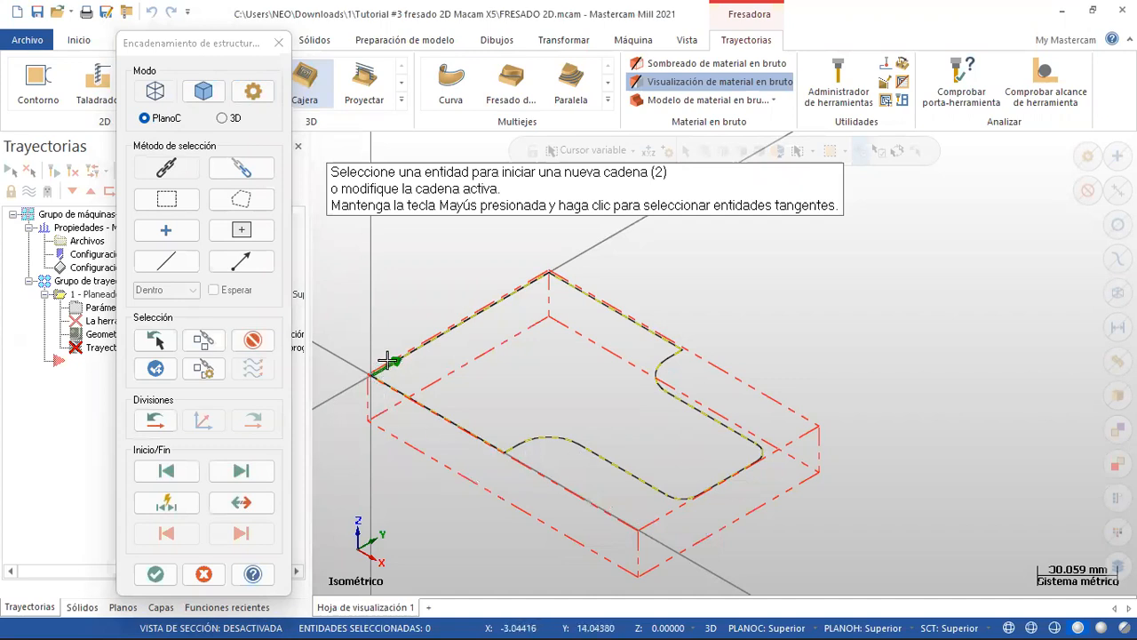
{"action": "left_click", "coordinate": [156, 575]}
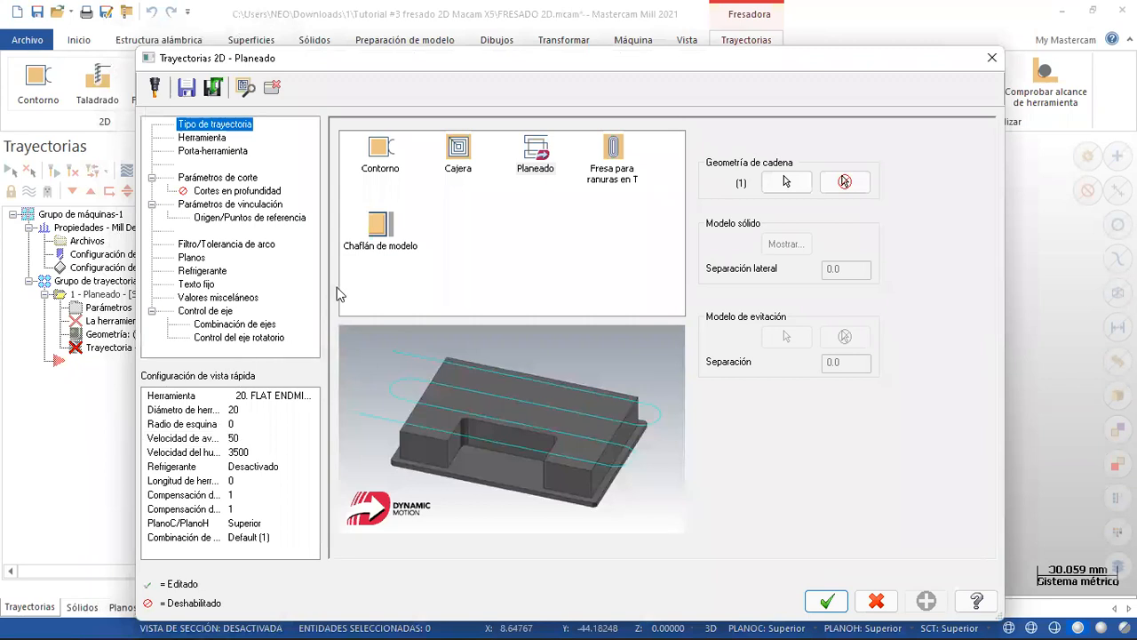
- Filter the Mill_mm tool library for the facing operation to tools with a diameter equal to 50 mm
{"action": "left_click", "coordinate": [215, 138]}
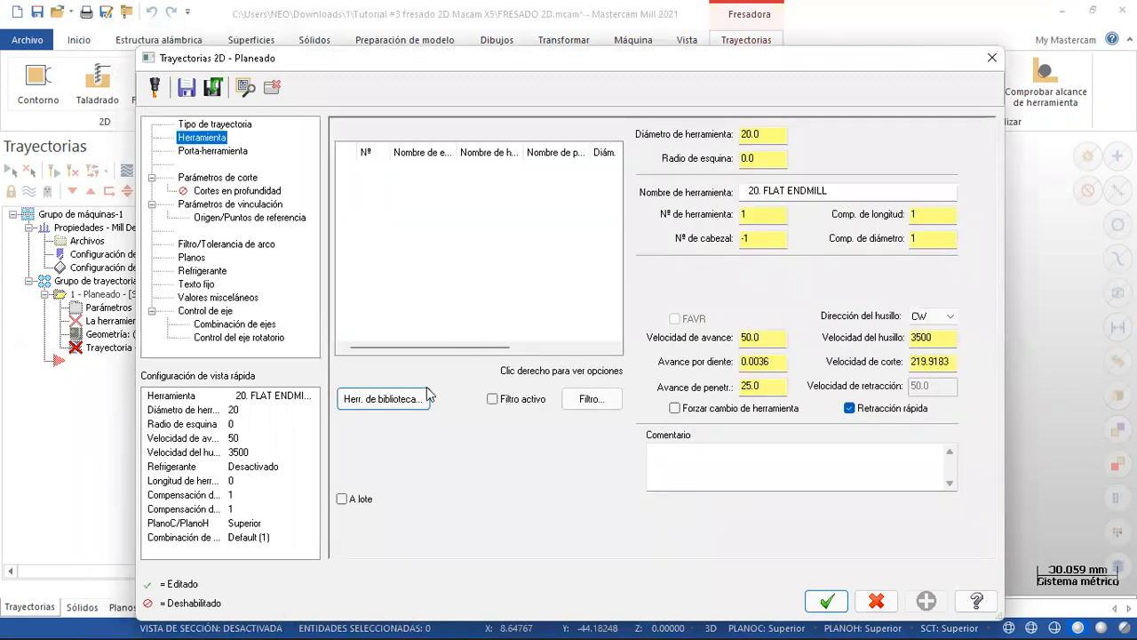
{"action": "left_click", "coordinate": [417, 400]}
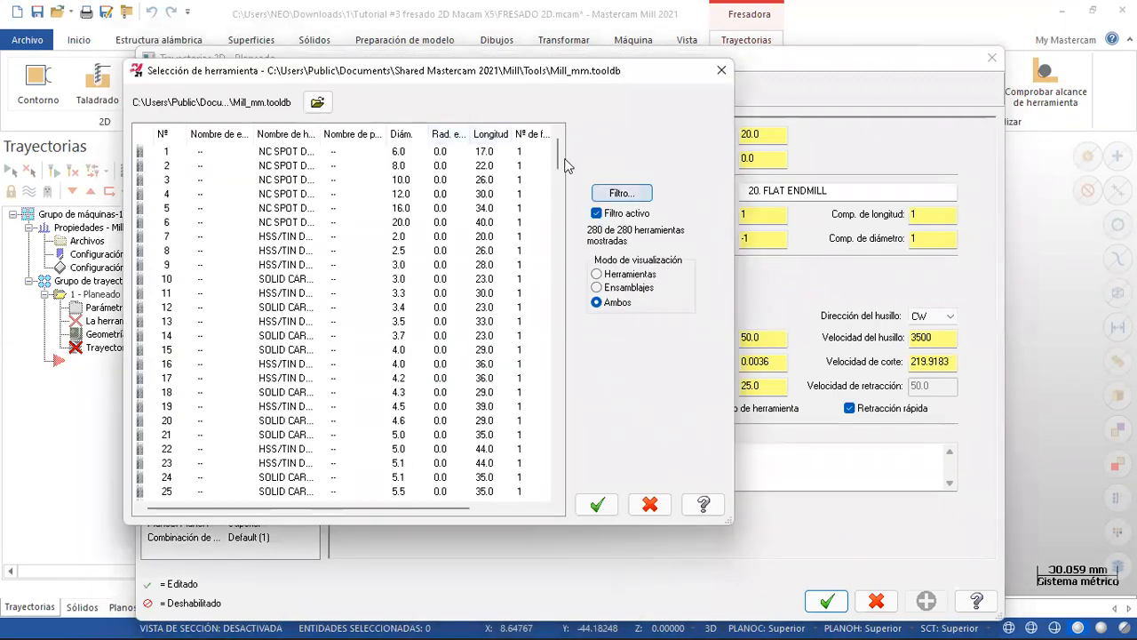
{"action": "left_click", "coordinate": [620, 193]}
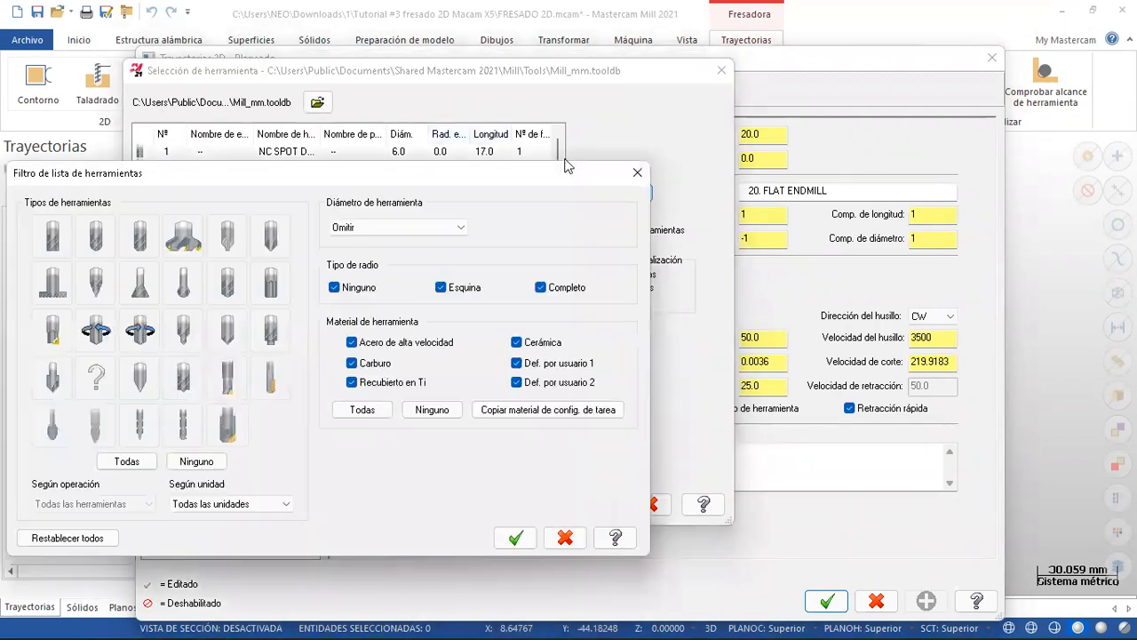
{"action": "left_click", "coordinate": [371, 229]}
{"action": "left_click", "coordinate": [371, 229]}
{"action": "left_click", "coordinate": [371, 229]}
{"action": "left_click", "coordinate": [411, 254]}
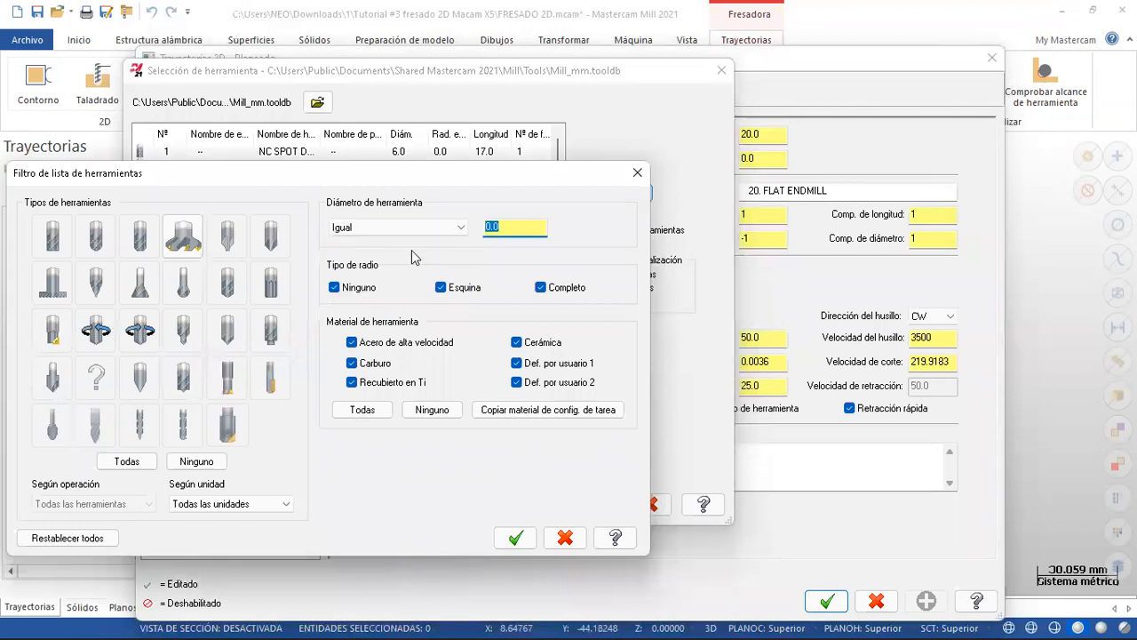
{"action": "type", "text": "5"}
{"action": "key", "text": "Tab"}
{"action": "left_click", "coordinate": [515, 538]}
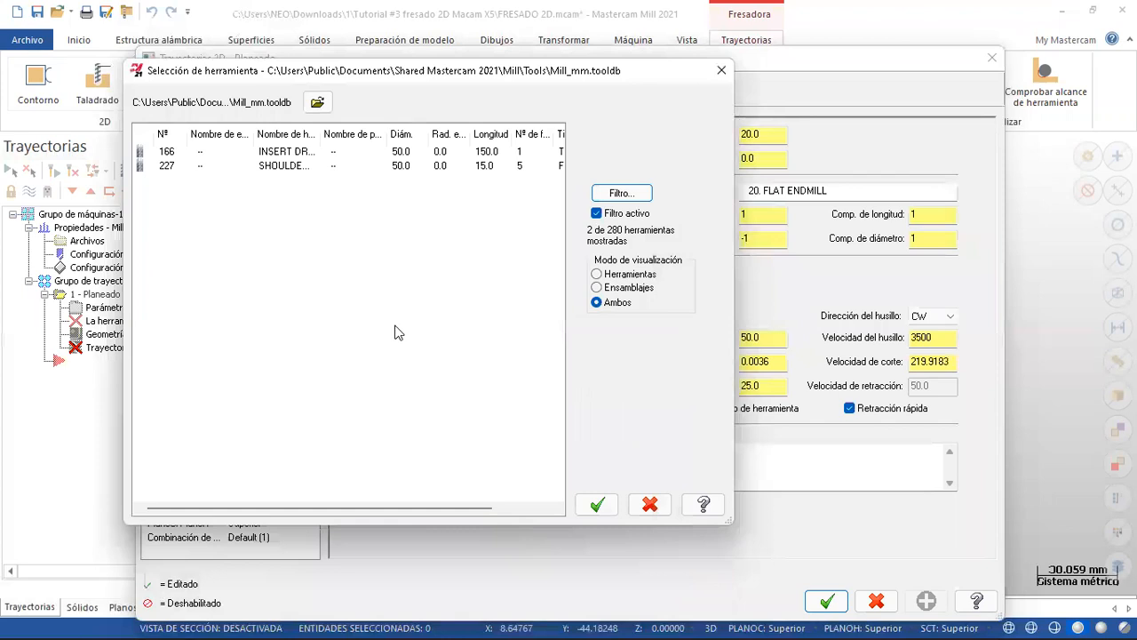
- Choose the 50 mm INSERT DRILL from the filtered library as the facing tool
{"action": "left_click", "coordinate": [238, 157]}
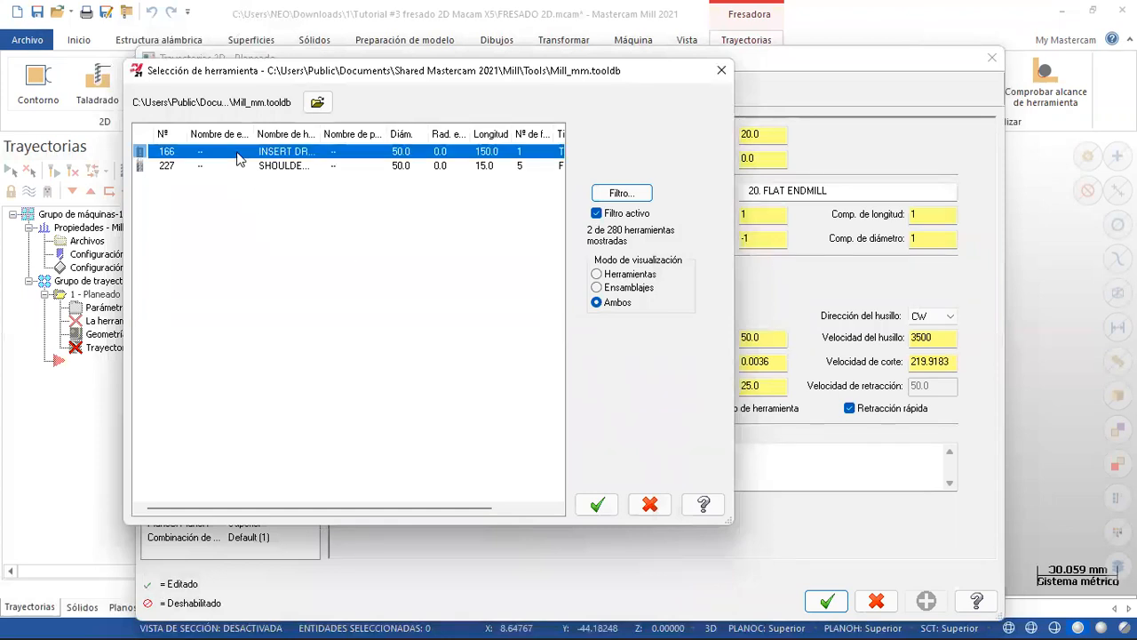
{"action": "left_click", "coordinate": [238, 167]}
{"action": "left_click", "coordinate": [238, 153]}
{"action": "left_click", "coordinate": [597, 503]}
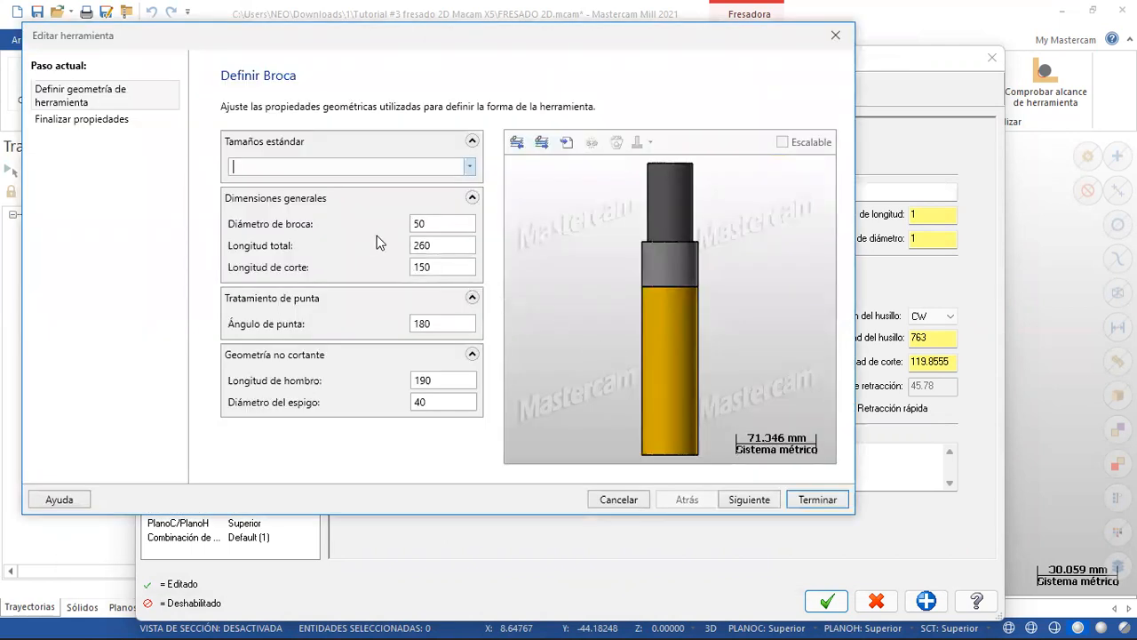
- Review the selected tool's geometry and operating properties, accept its definition, and enter the operation comment PLANEADO
{"action": "key", "text": "Tab"}
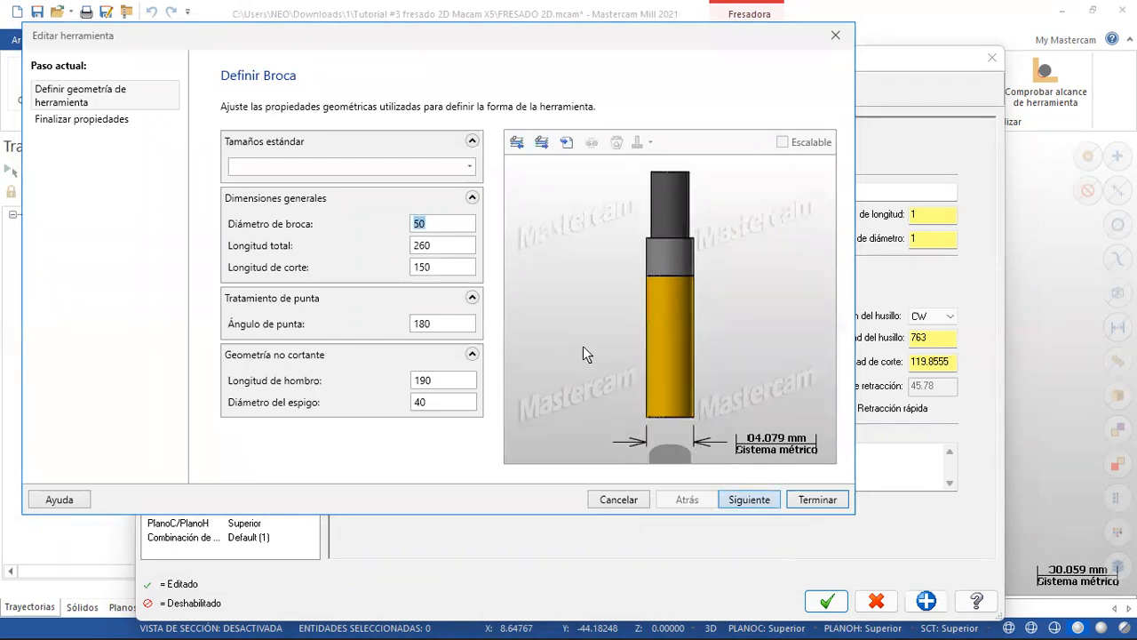
{"action": "left_click", "coordinate": [749, 499]}
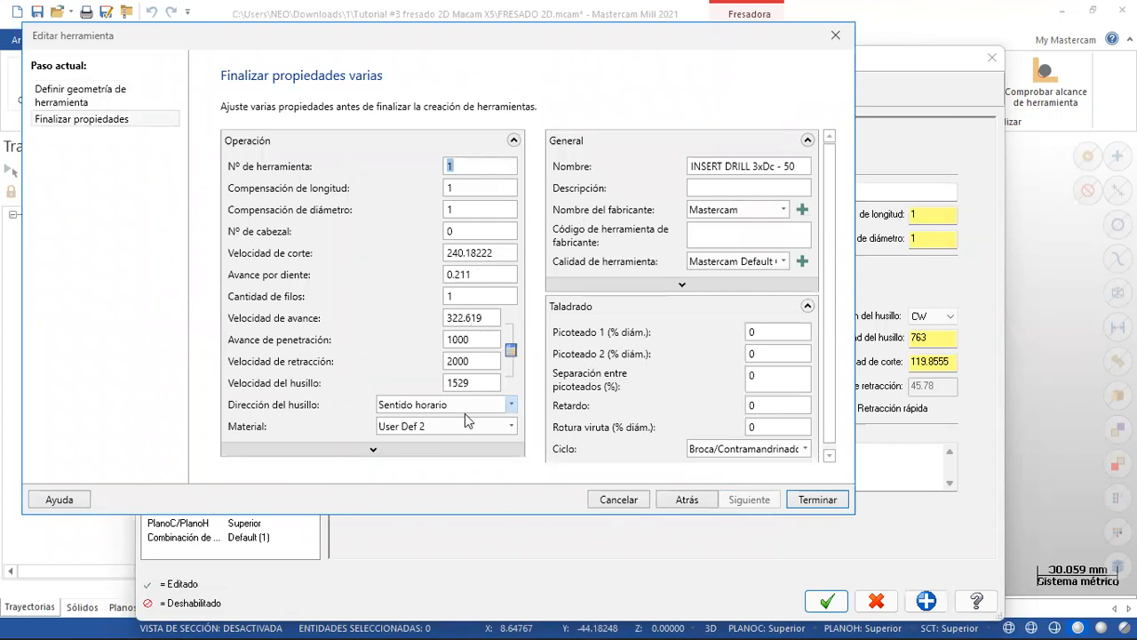
{"action": "left_click", "coordinate": [815, 499]}
{"action": "left_click", "coordinate": [777, 468]}
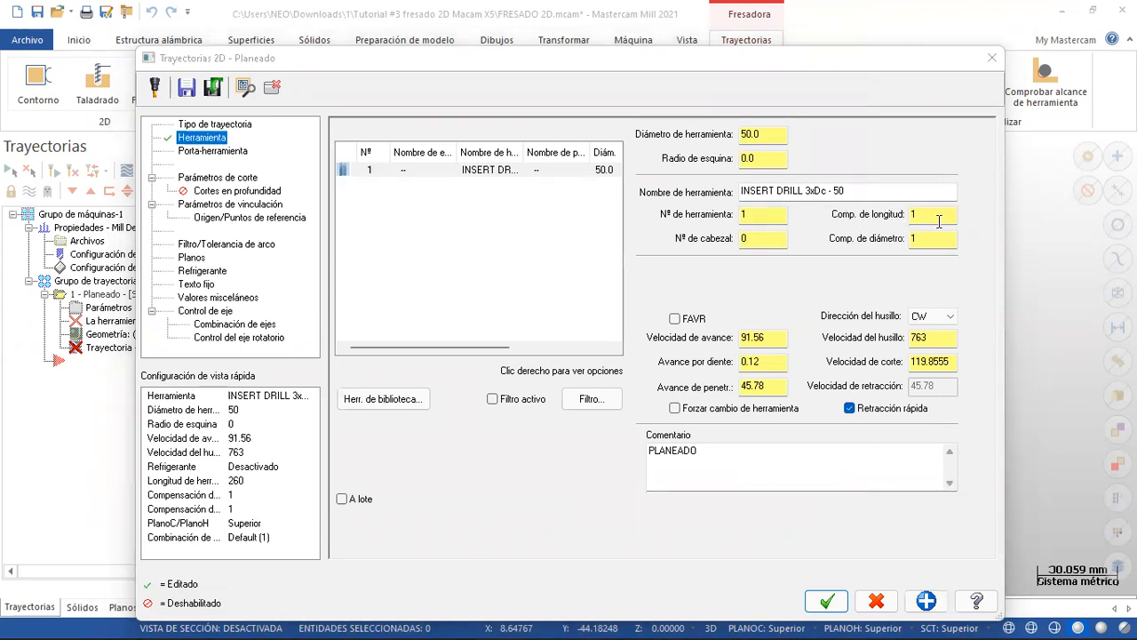
- Check the tool holder, and set the facing cut style to Zigzag with 0 stock to leave on floors
{"action": "left_click", "coordinate": [226, 158]}
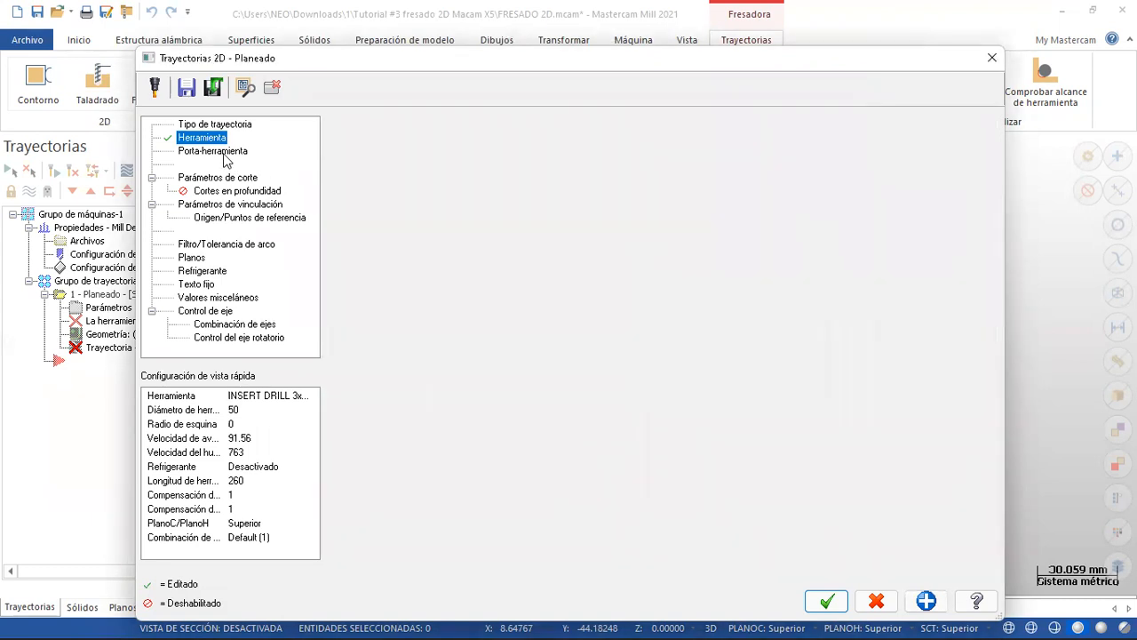
{"action": "left_click", "coordinate": [226, 158]}
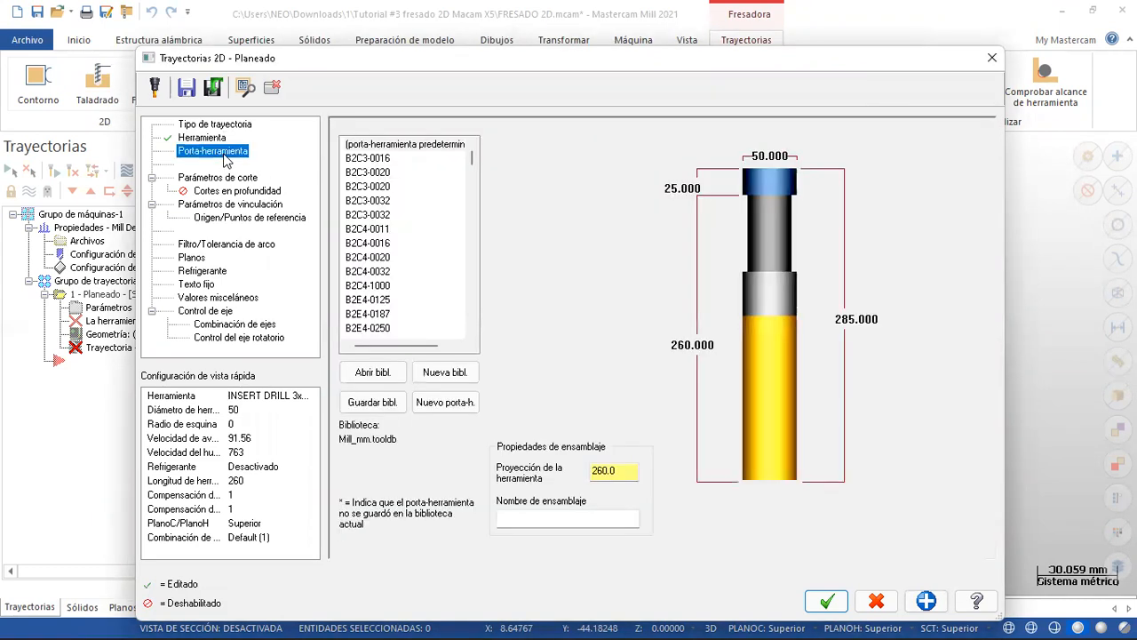
{"action": "left_click", "coordinate": [218, 178]}
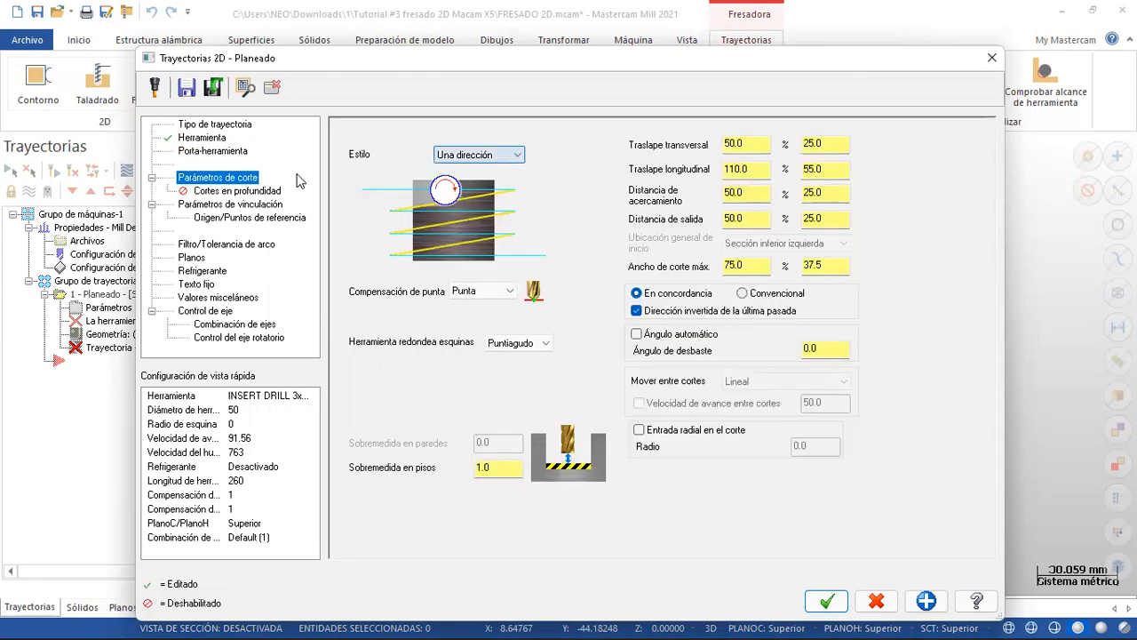
{"action": "left_click", "coordinate": [484, 155]}
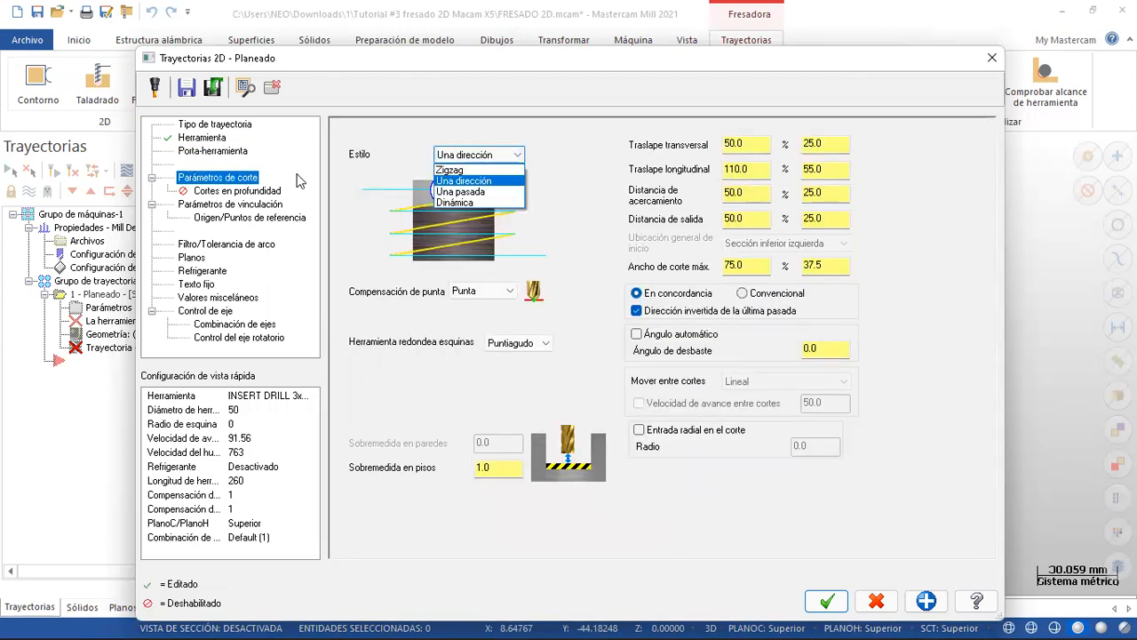
{"action": "left_click", "coordinate": [493, 170]}
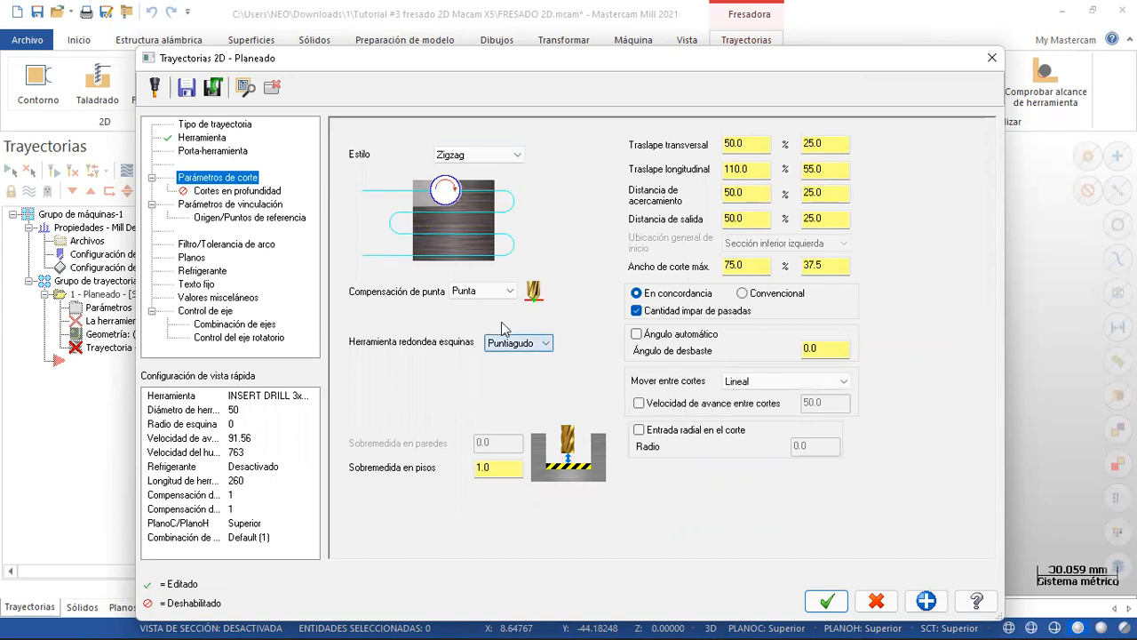
{"action": "double_click", "coordinate": [512, 470]}
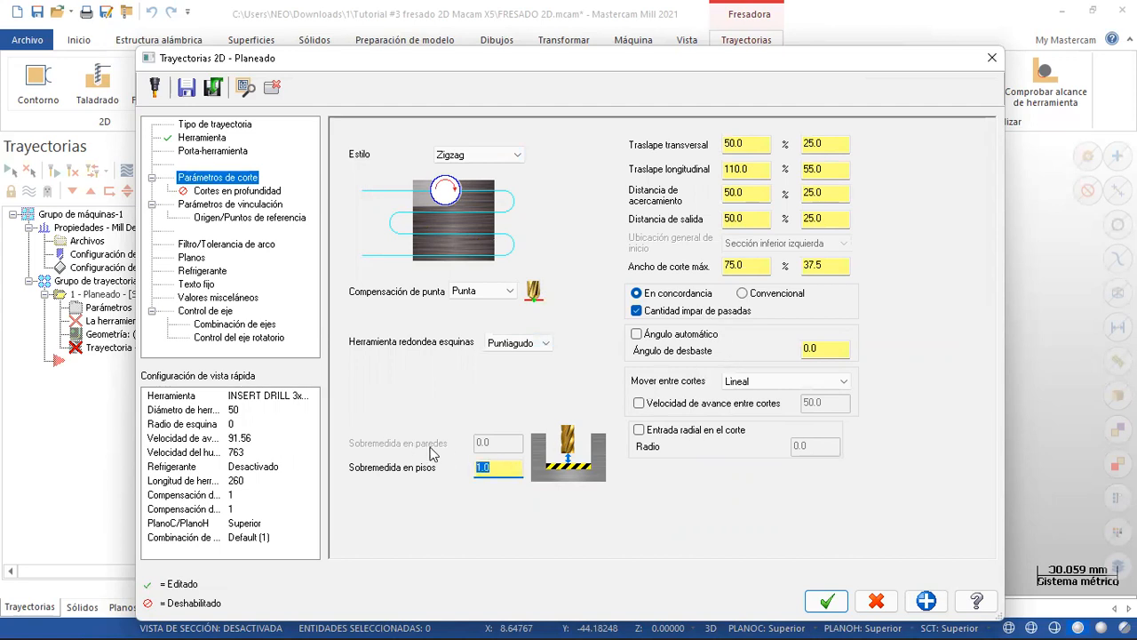
{"action": "type", "text": "0"}
{"action": "key", "text": "Return"}
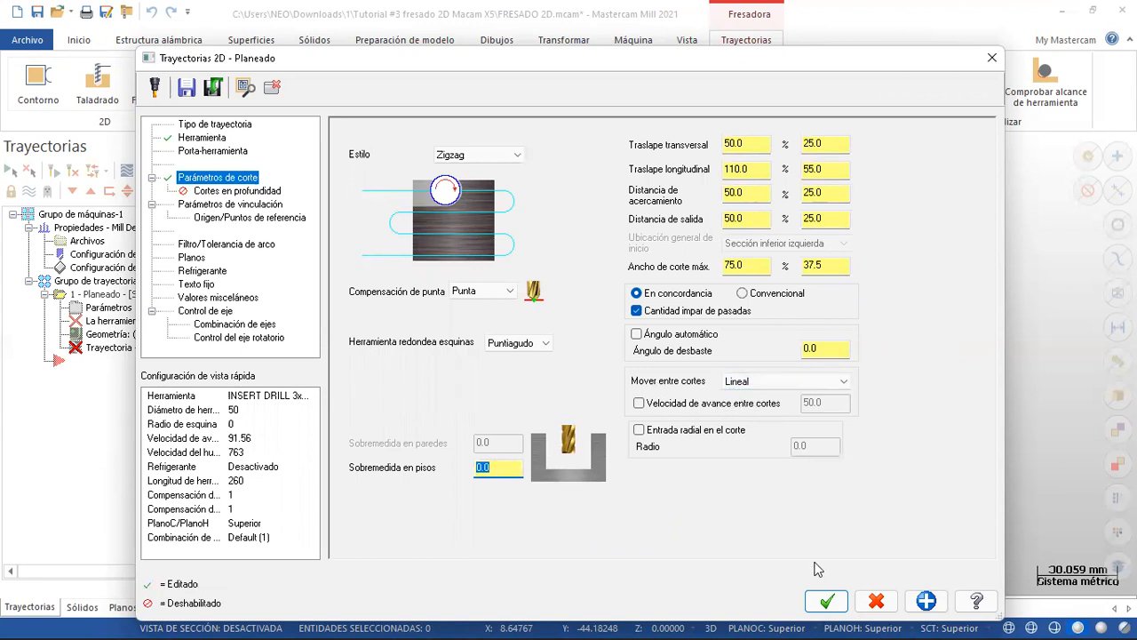
- In the facing's linking parameters, make the depth absolute at 0 and set the top of stock to 1
{"action": "left_click", "coordinate": [253, 192]}
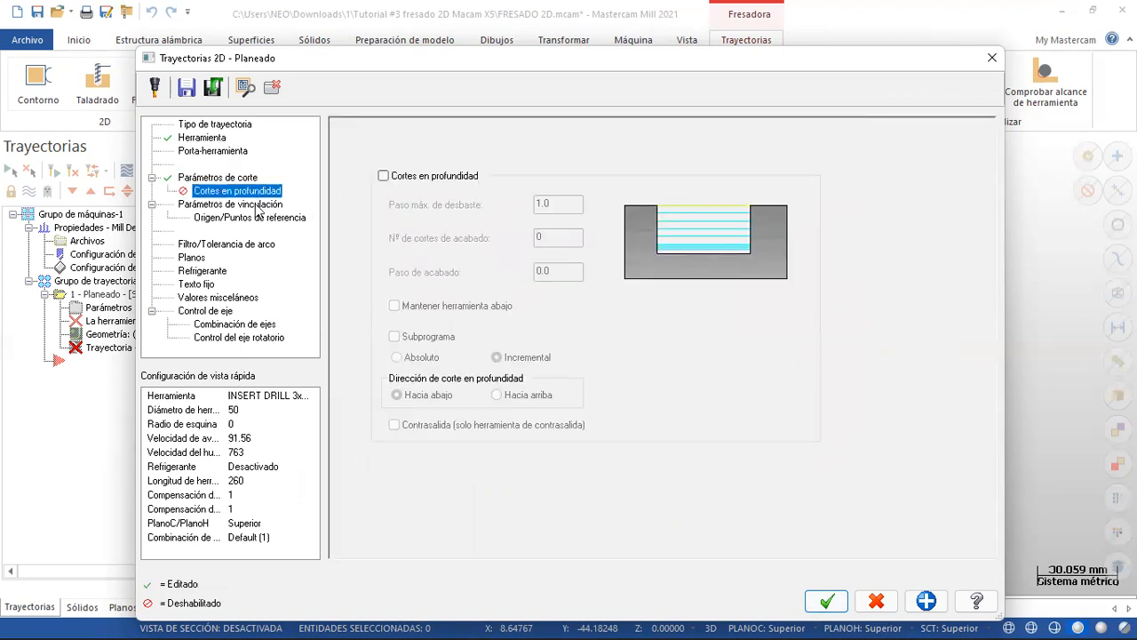
{"action": "left_click", "coordinate": [256, 206]}
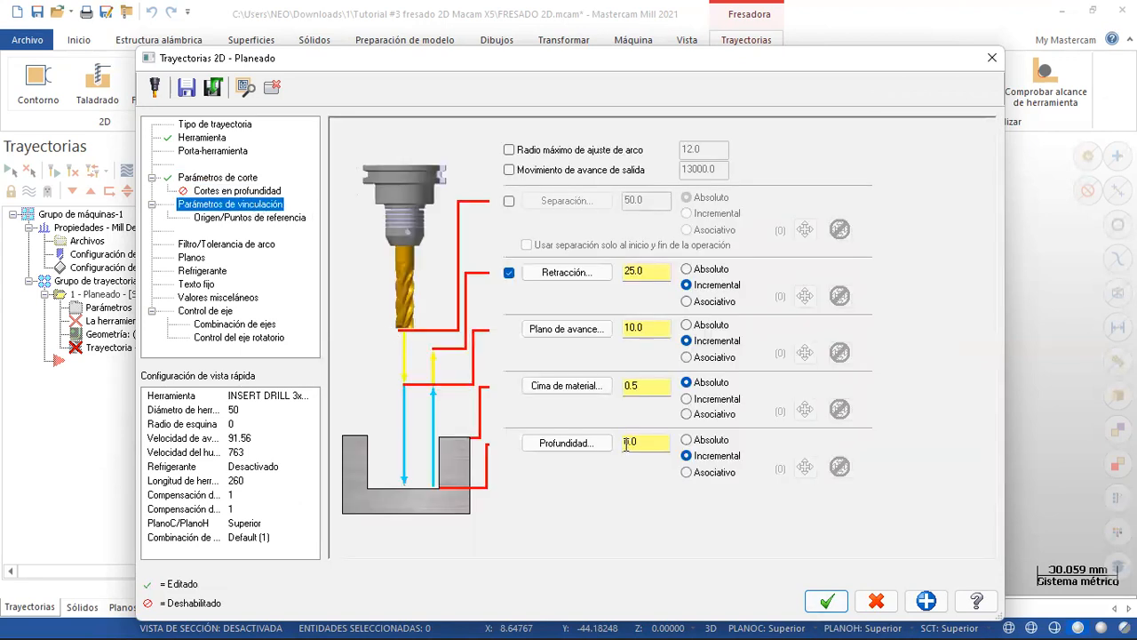
{"action": "left_click", "coordinate": [686, 439]}
{"action": "left_click", "coordinate": [662, 441]}
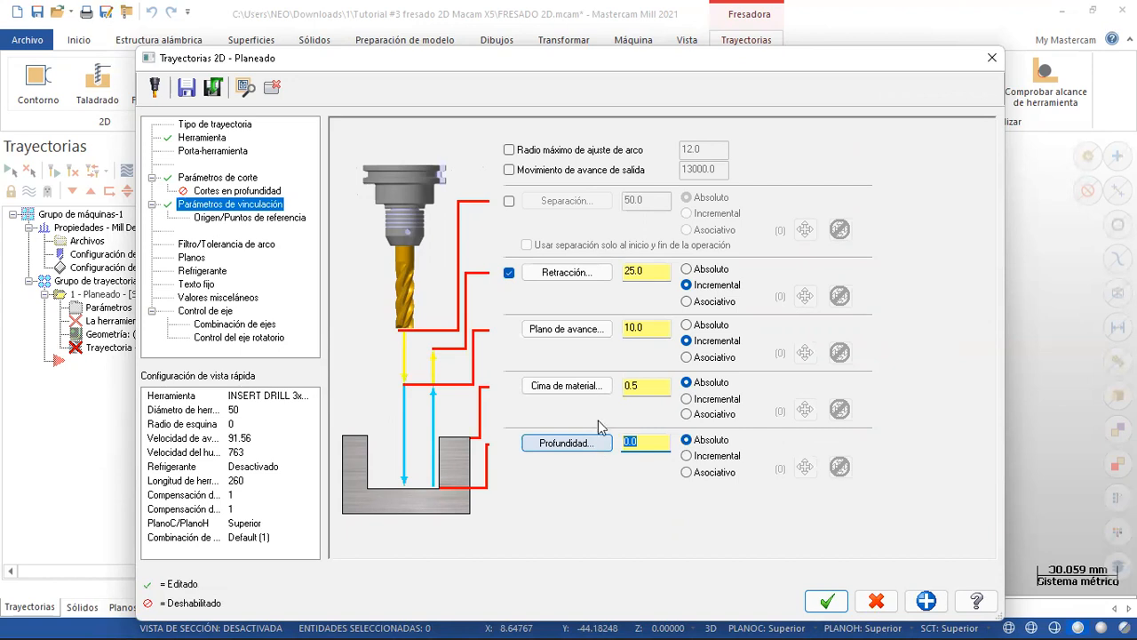
{"action": "left_click", "coordinate": [651, 388]}
{"action": "double_click", "coordinate": [651, 387]}
{"action": "type", "text": "1"}
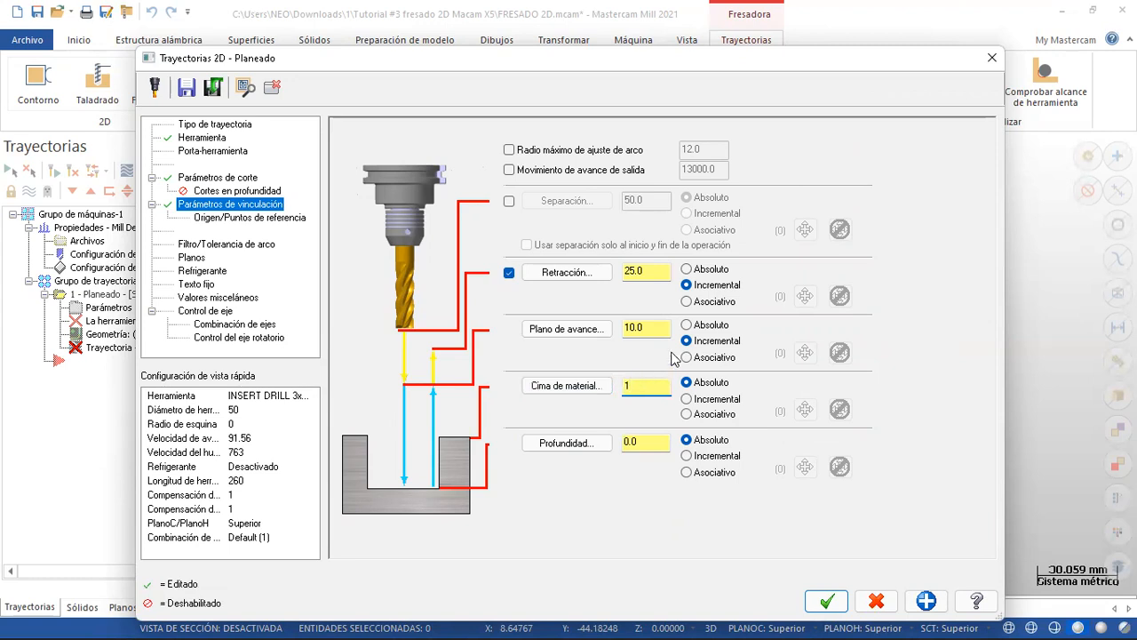
- Set the feed plane to absolute 5 and the retract height to absolute 6, and generate the facing toolpath
{"action": "left_click", "coordinate": [687, 326]}
{"action": "double_click", "coordinate": [660, 330]}
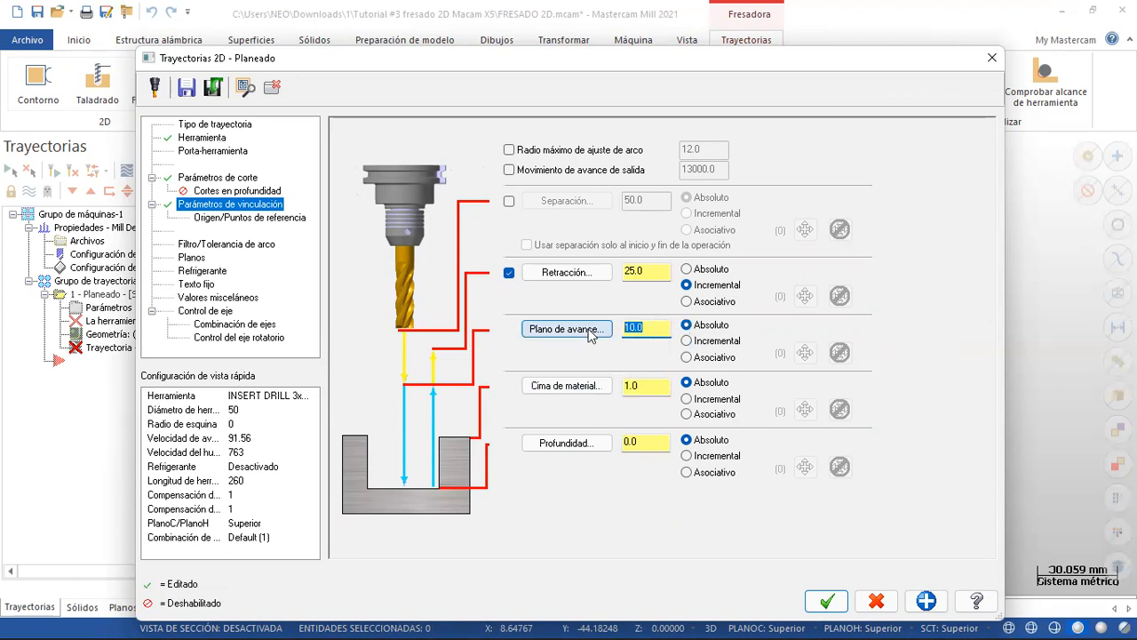
{"action": "type", "text": "5"}
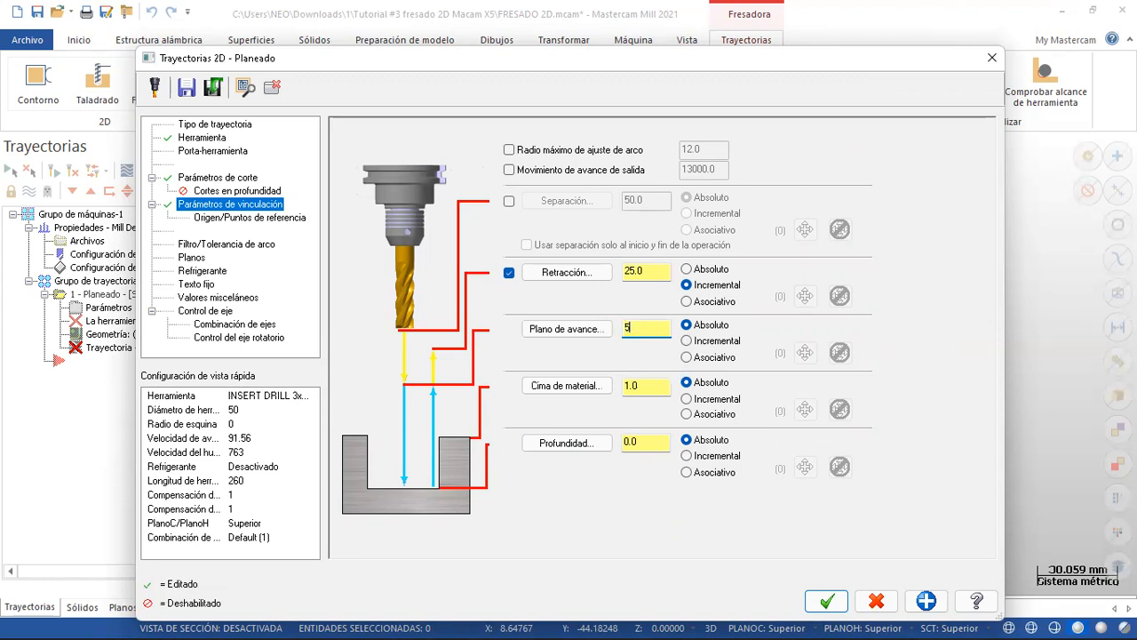
{"action": "left_click", "coordinate": [685, 269]}
{"action": "double_click", "coordinate": [634, 271]}
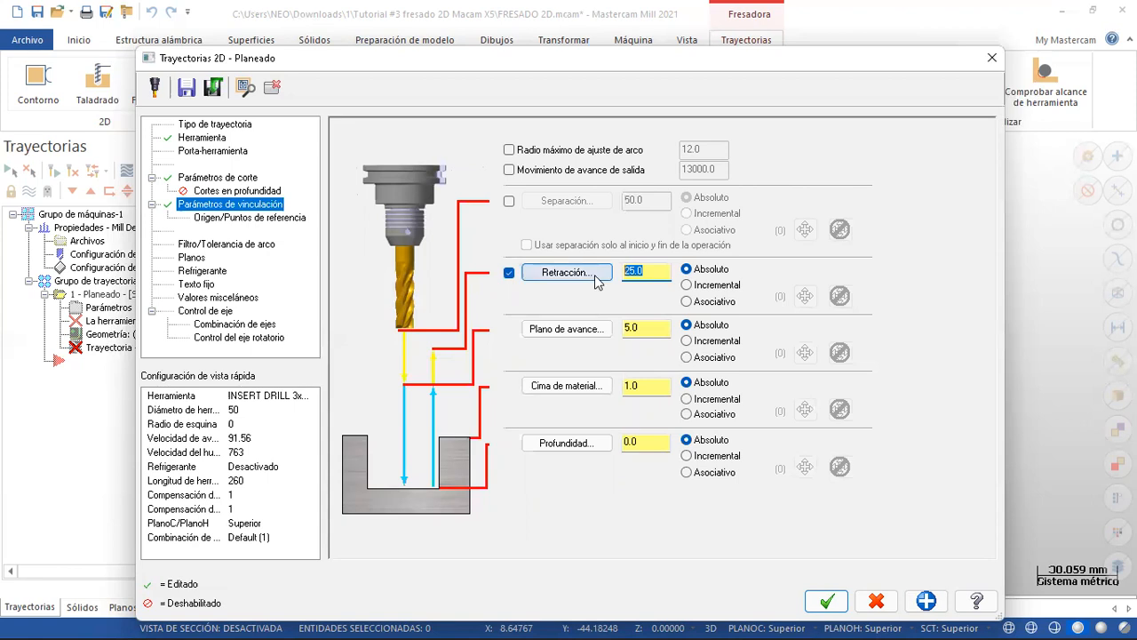
{"action": "type", "text": "6"}
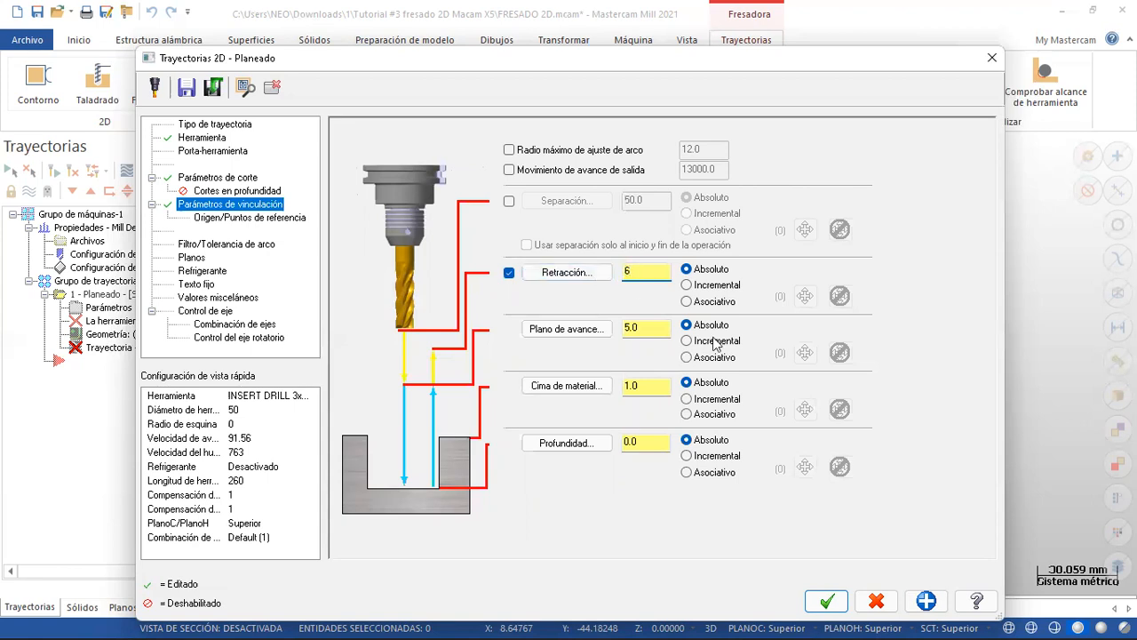
{"action": "left_click", "coordinate": [826, 600]}
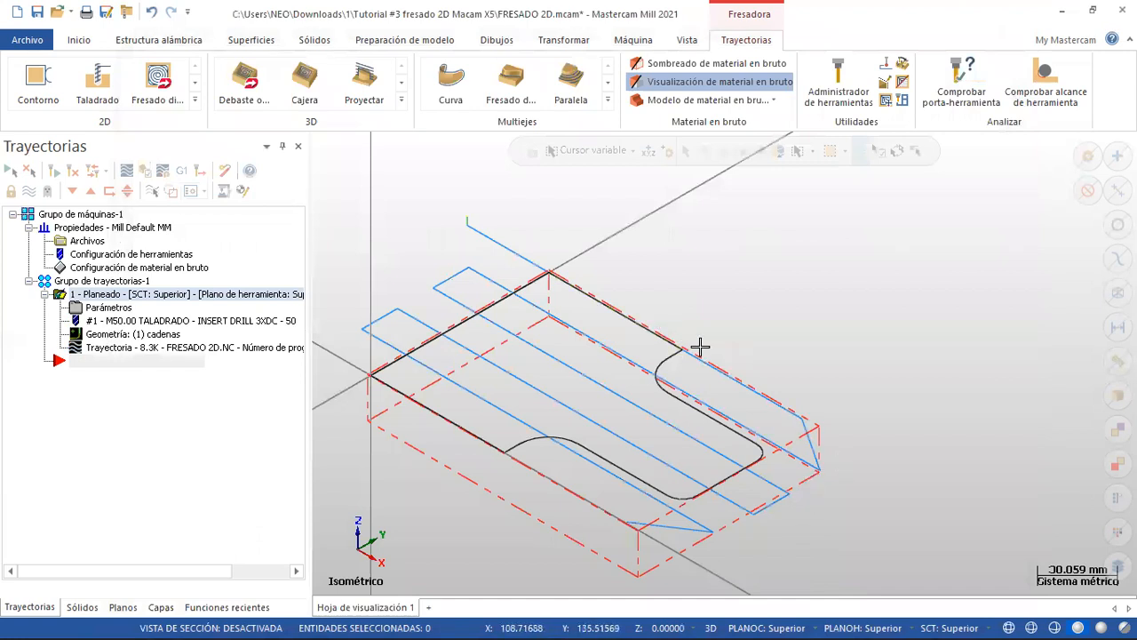
- Set the facing operation's move between cuts to Bucles de alta velocidad and regenerate its toolpath
{"action": "left_click", "coordinate": [107, 307]}
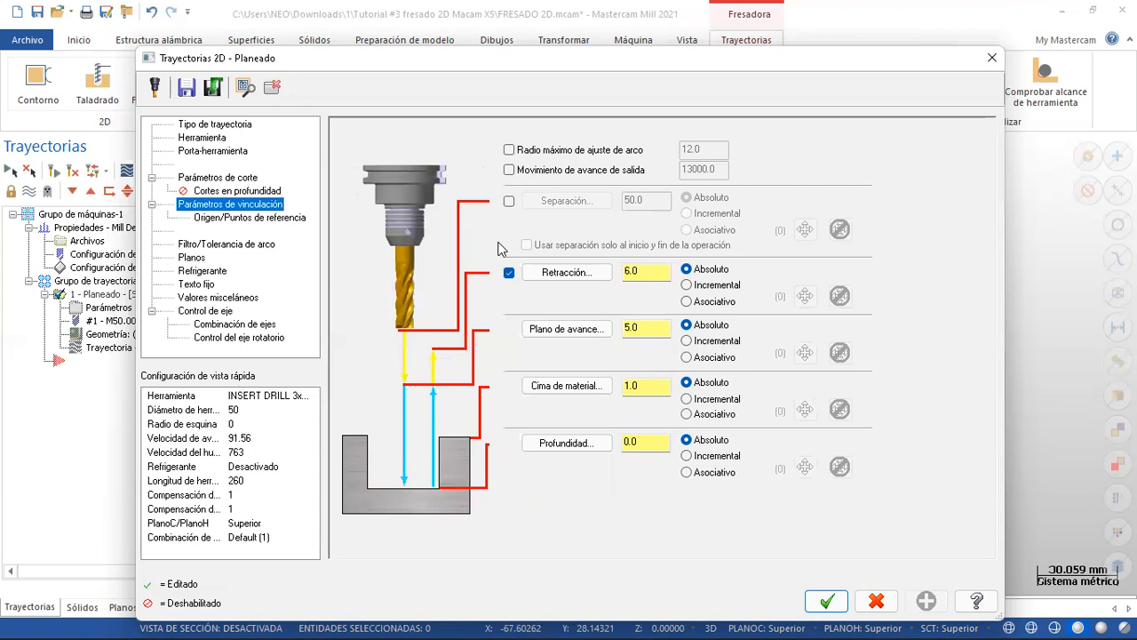
{"action": "left_click", "coordinate": [229, 179]}
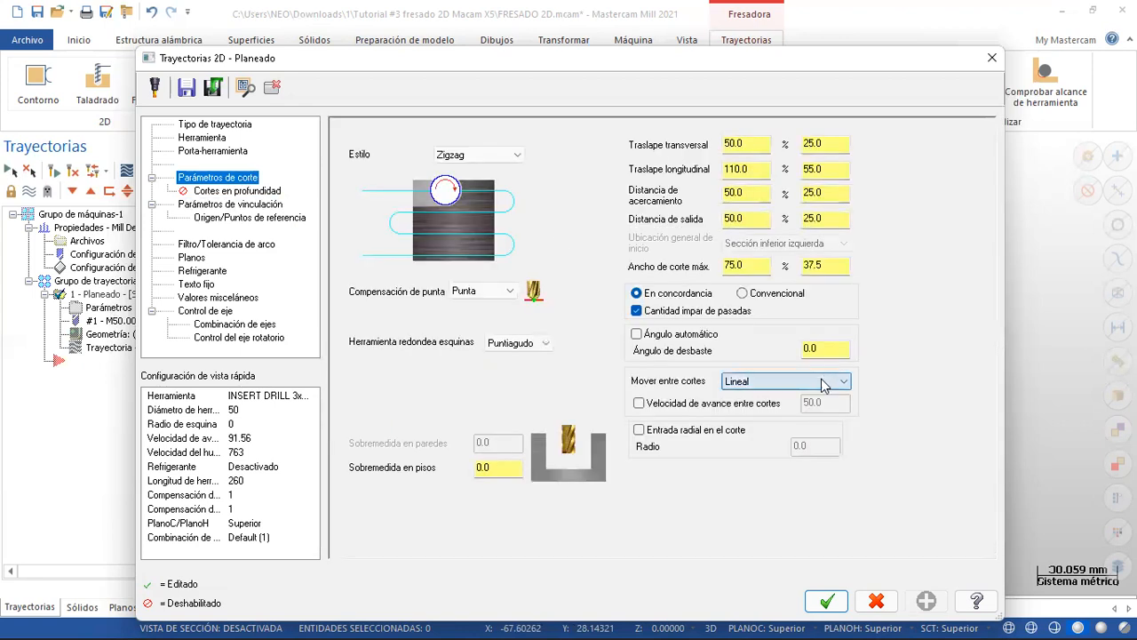
{"action": "left_click", "coordinate": [822, 384]}
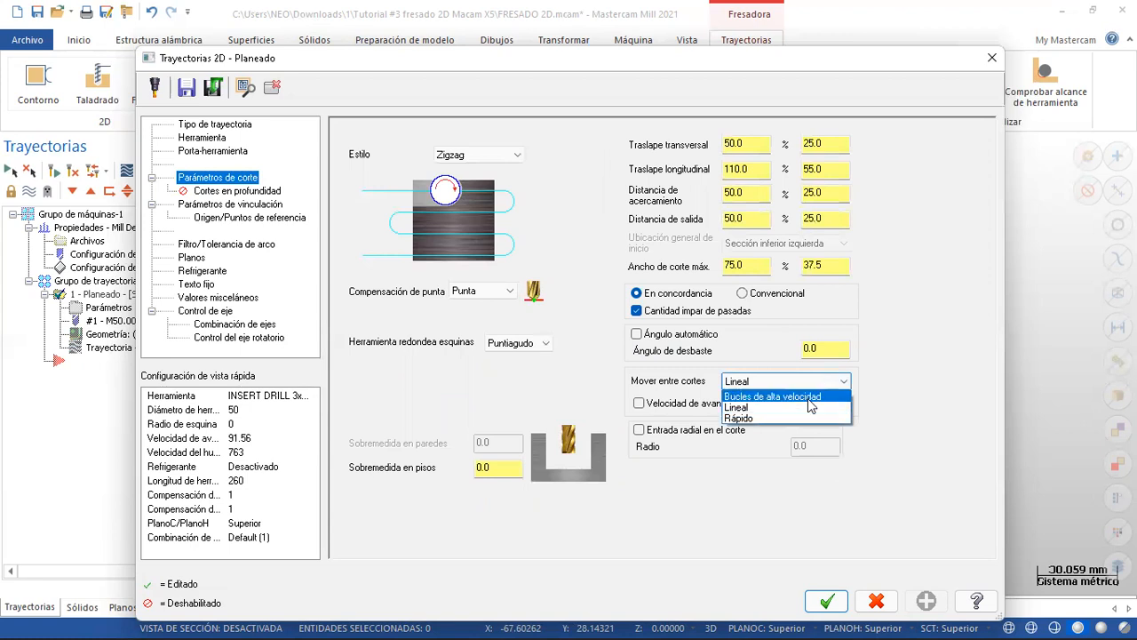
{"action": "left_click", "coordinate": [810, 396]}
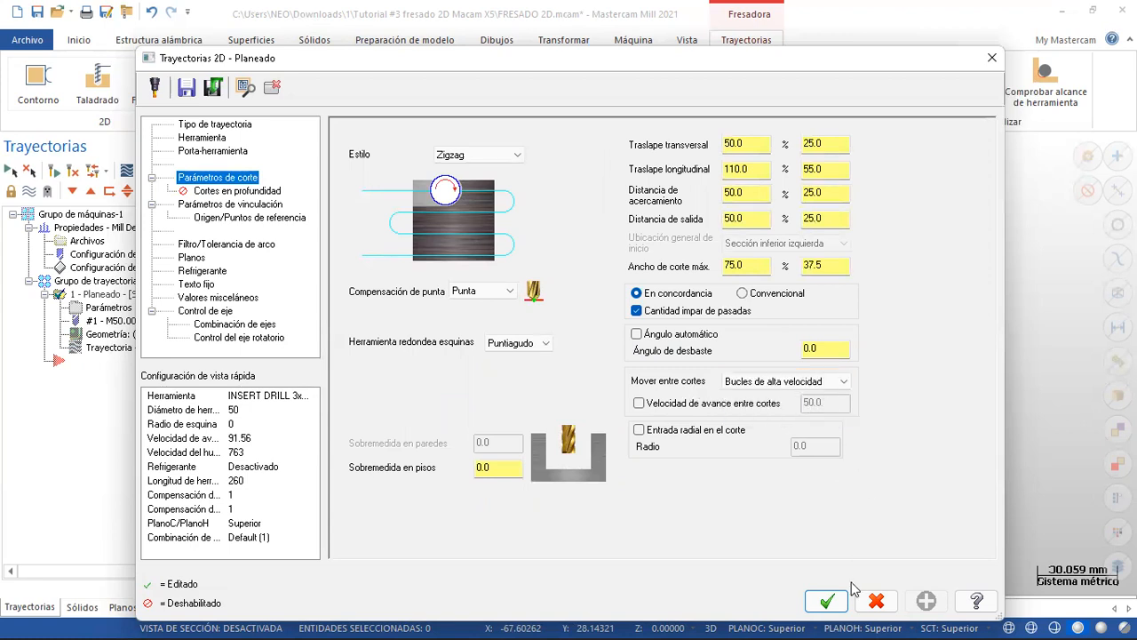
{"action": "left_click", "coordinate": [827, 602]}
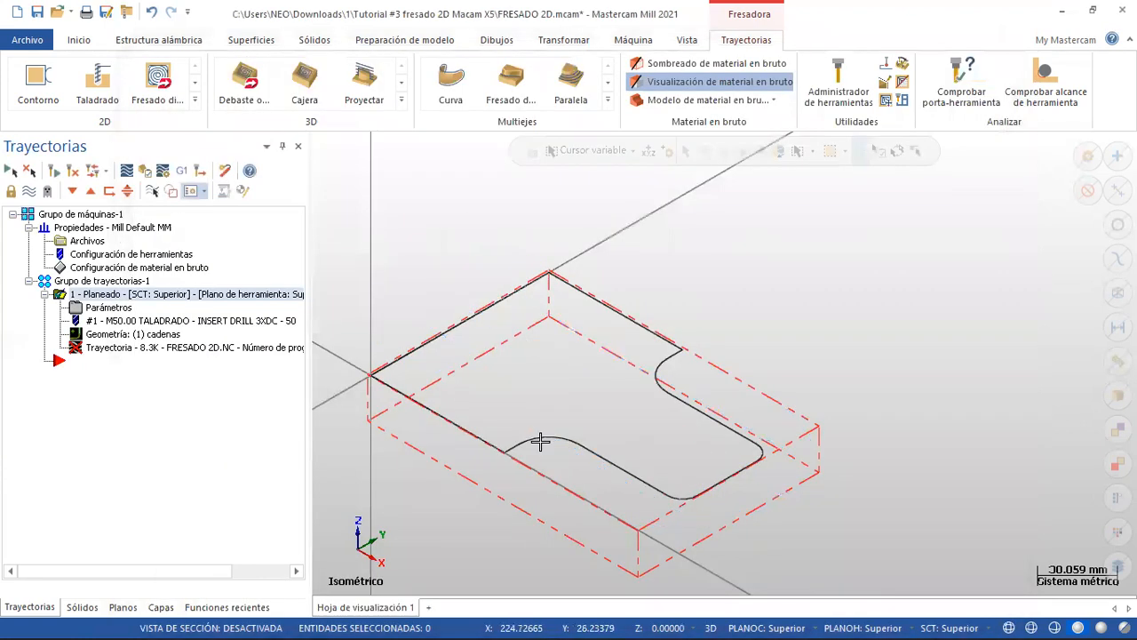
{"action": "left_click", "coordinate": [54, 171]}
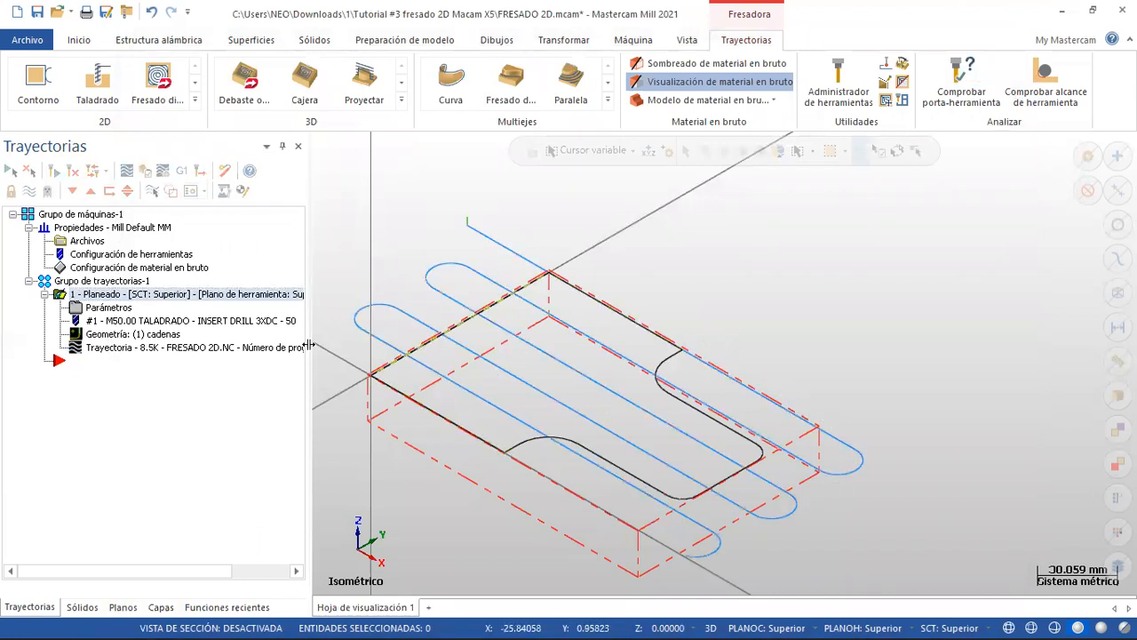
- Hide the facing toolpath and collapse its operation in the tree, checking the level list
{"action": "left_click", "coordinate": [28, 190]}
{"action": "left_click", "coordinate": [45, 294]}
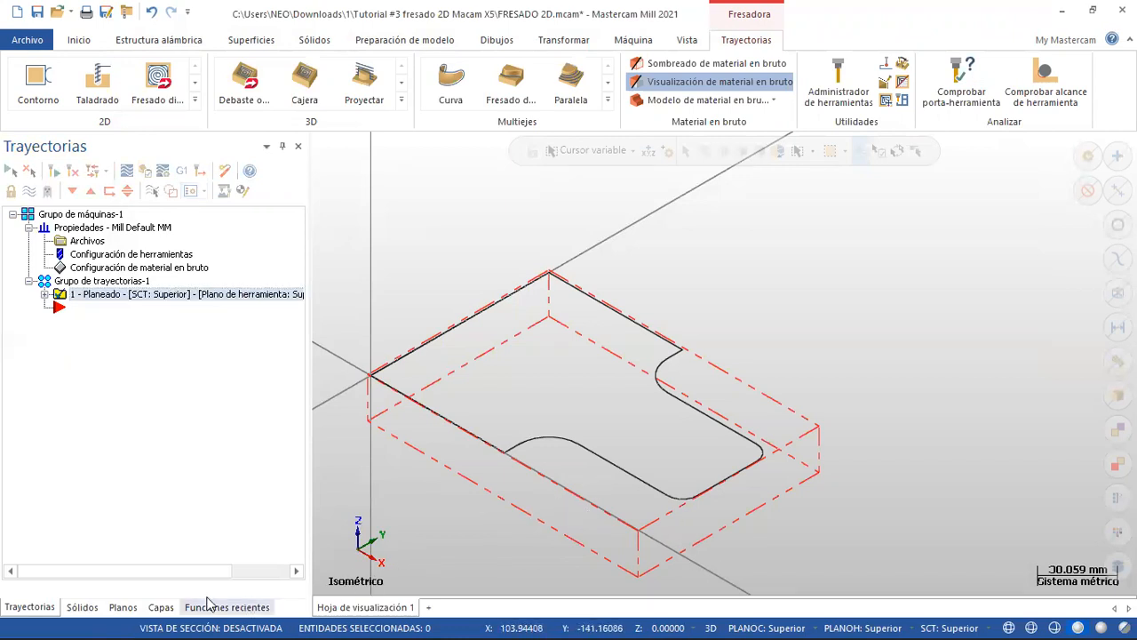
{"action": "left_click", "coordinate": [161, 606]}
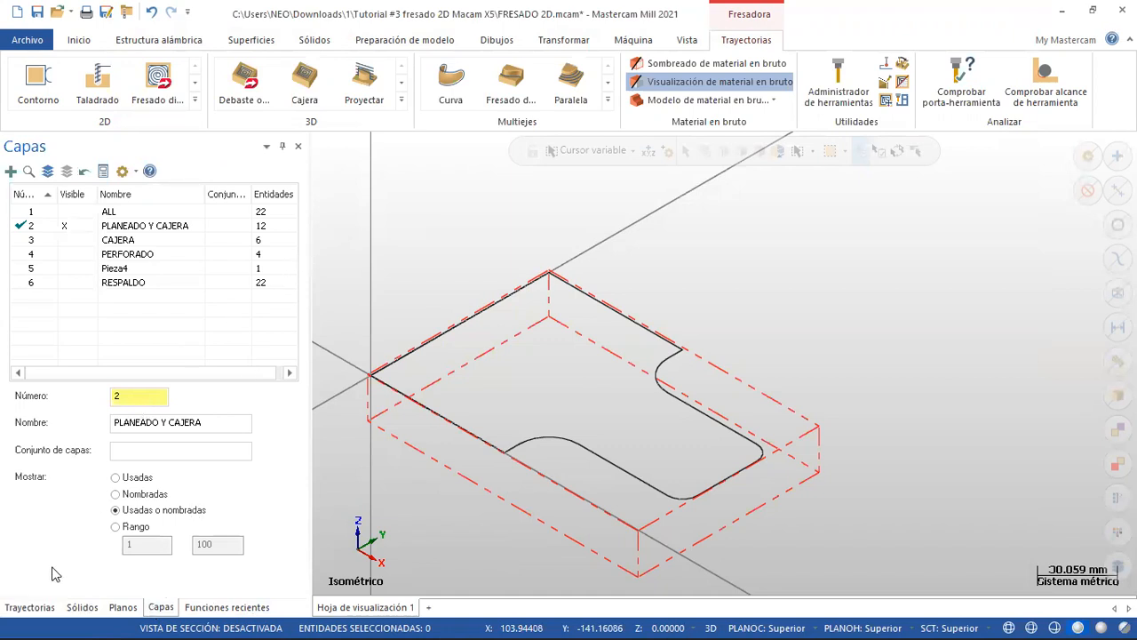
{"action": "left_click", "coordinate": [36, 607]}
- Create a Contorno milling toolpath from the closed outer profile chain and open the tool library for it
{"action": "right_click", "coordinate": [124, 414]}
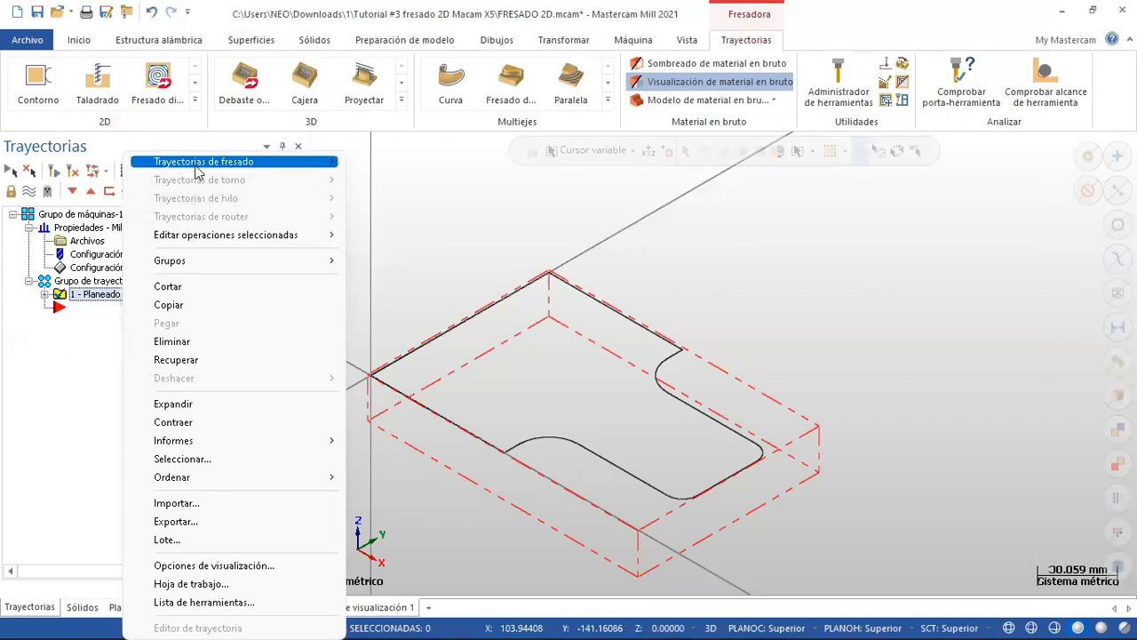
{"action": "mouse_move", "coordinate": [275, 172]}
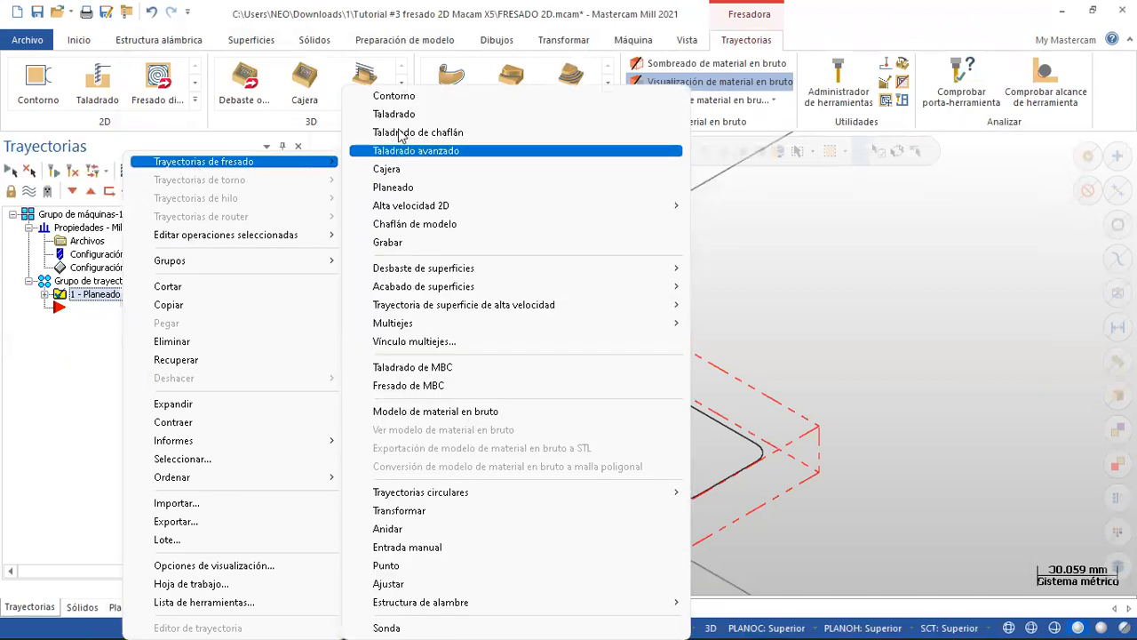
{"action": "key", "text": "Return"}
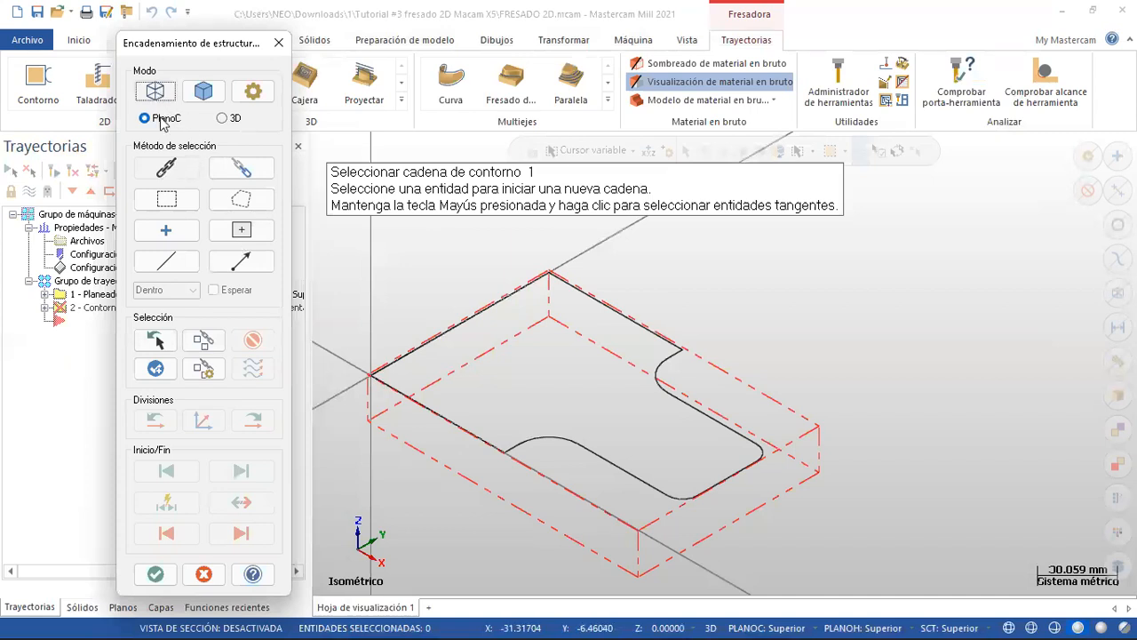
{"action": "left_click", "coordinate": [393, 361]}
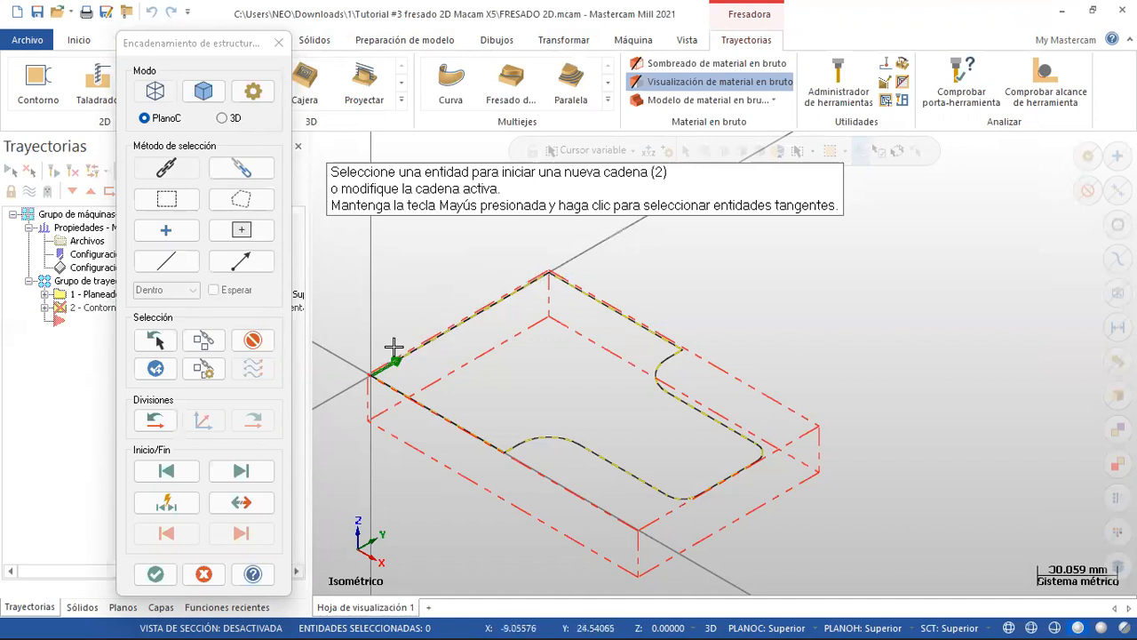
{"action": "left_click", "coordinate": [155, 575]}
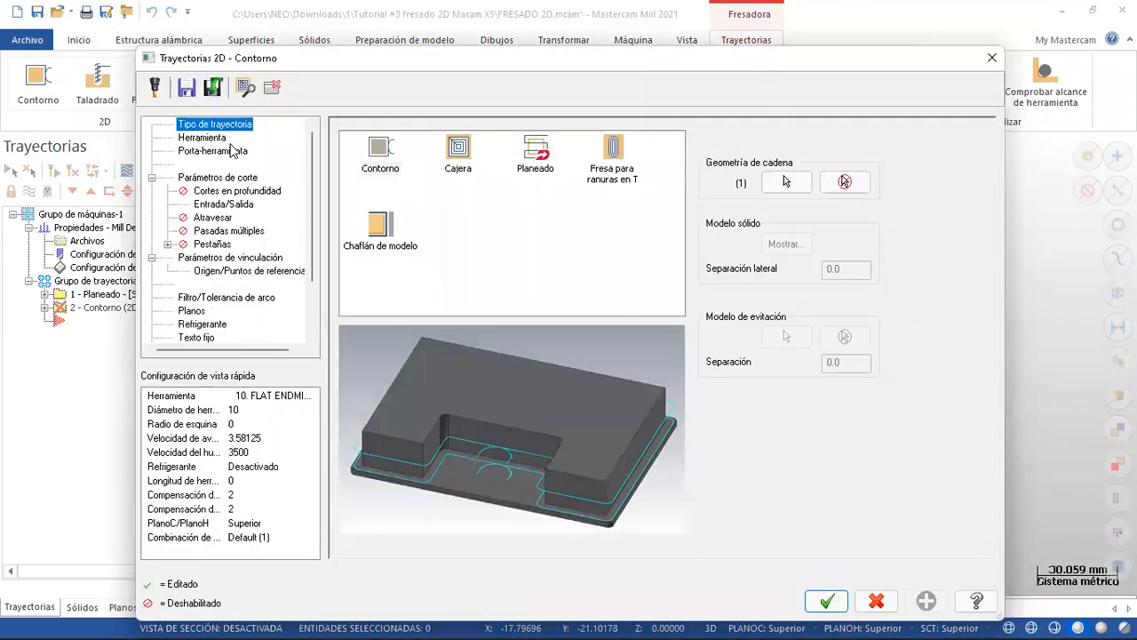
{"action": "left_click", "coordinate": [213, 139]}
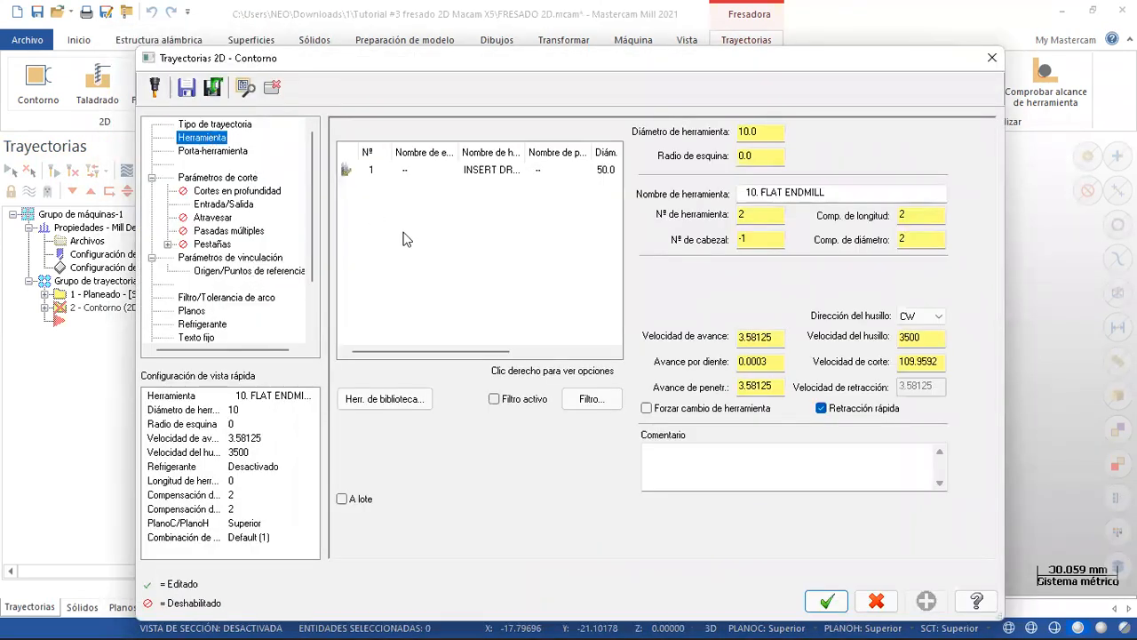
{"action": "left_click", "coordinate": [382, 399]}
- Try to filter the tool library for ball end mills with a diameter equal to 20
{"action": "left_click", "coordinate": [613, 196]}
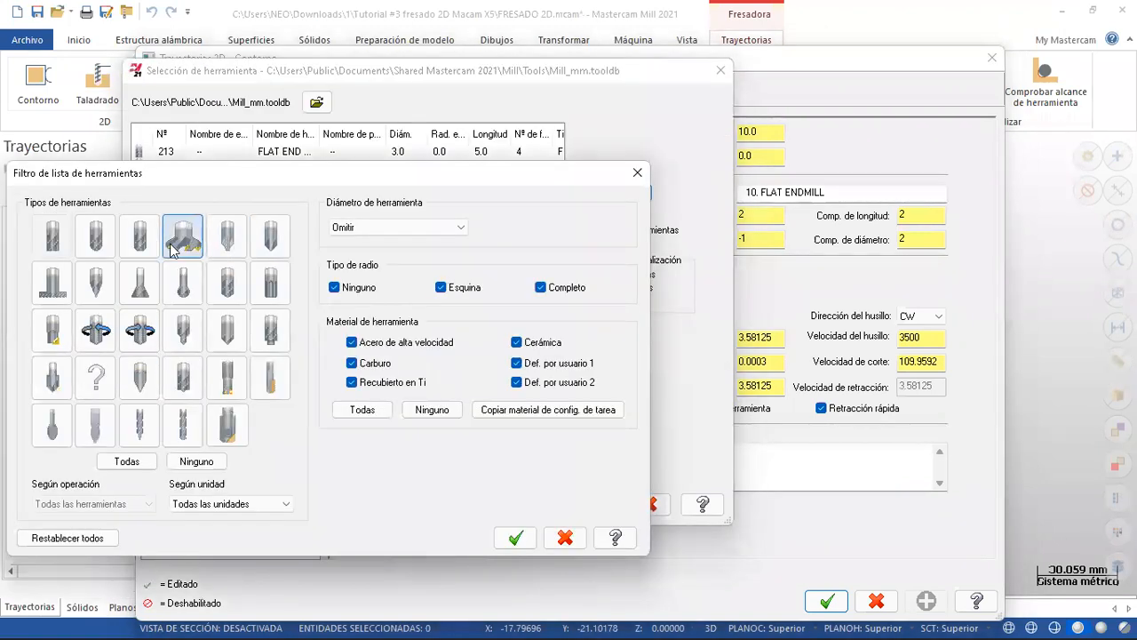
{"action": "left_click", "coordinate": [95, 235]}
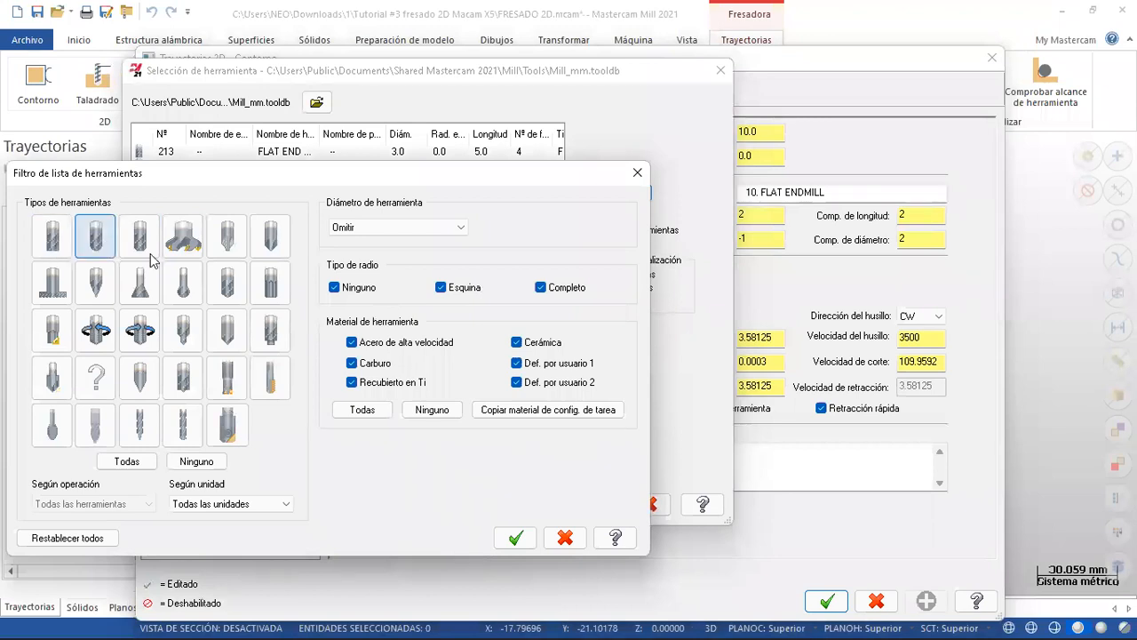
{"action": "left_click", "coordinate": [352, 229]}
{"action": "left_click", "coordinate": [357, 244]}
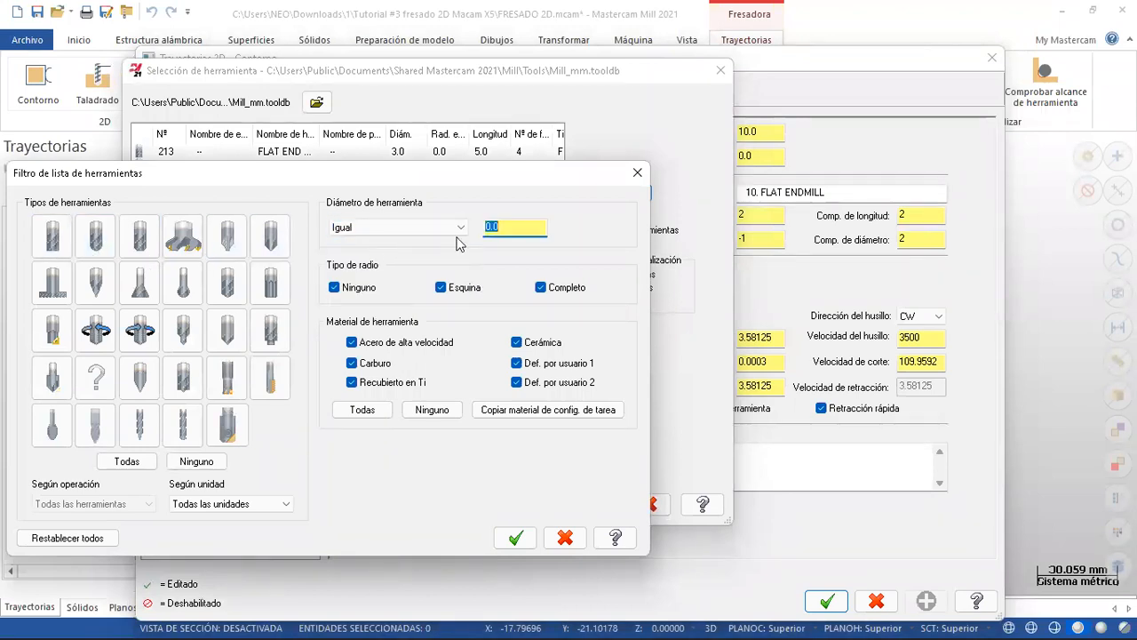
{"action": "type", "text": "20.0"}
{"action": "left_click", "coordinate": [515, 537]}
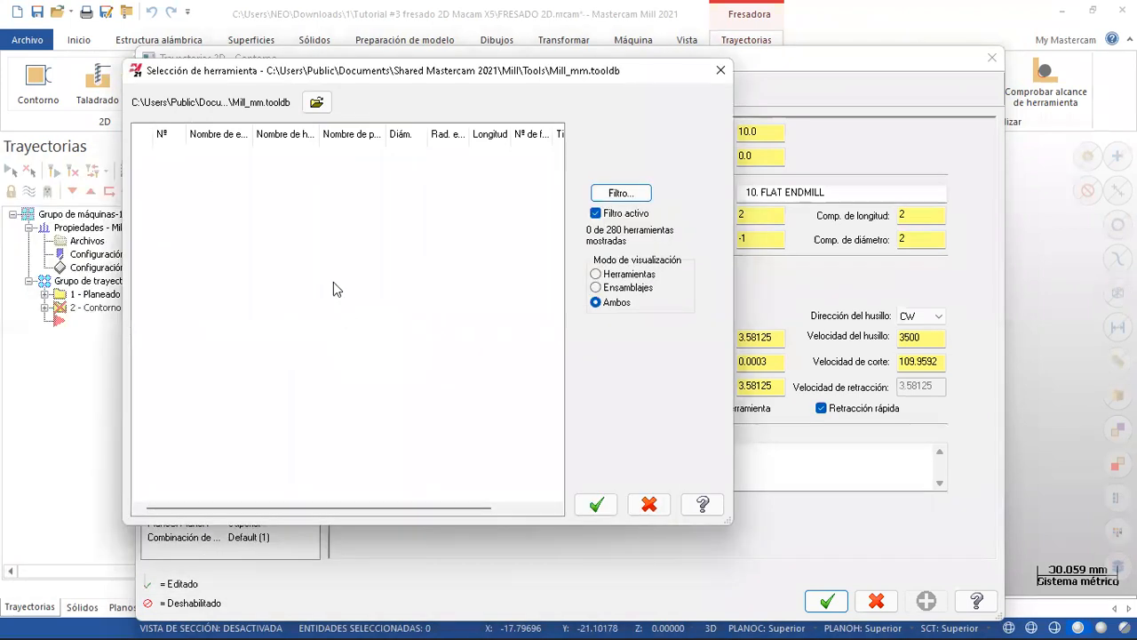
- Filter the library to flat end mills with the diameter condition Omitir, and load the 20 mm flat end mill
{"action": "left_click", "coordinate": [622, 192]}
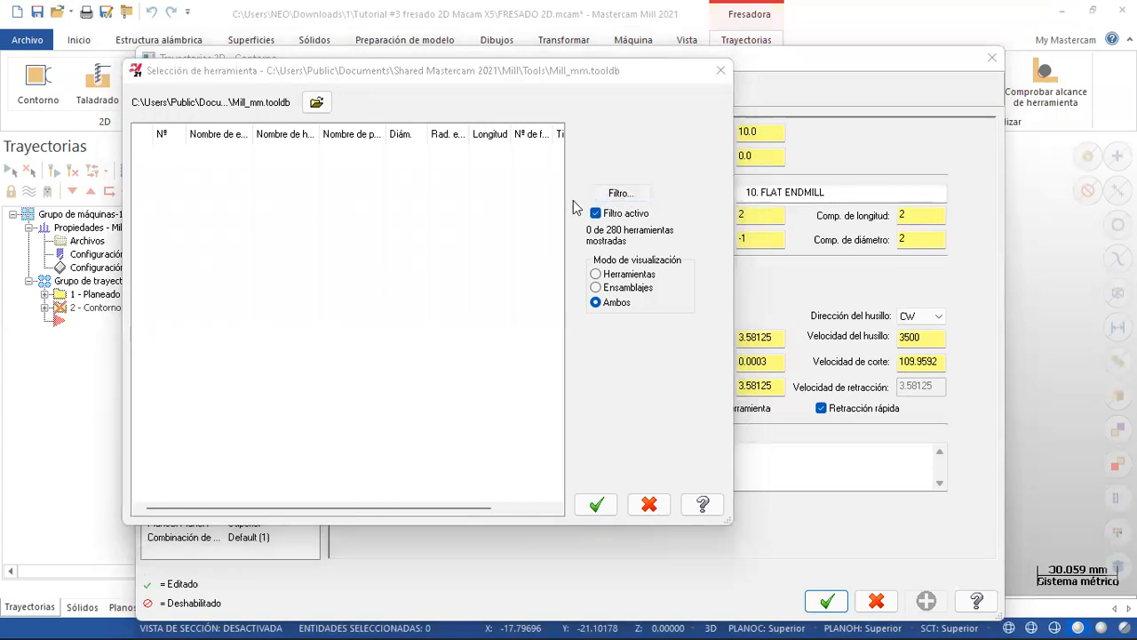
{"action": "left_click", "coordinate": [55, 246]}
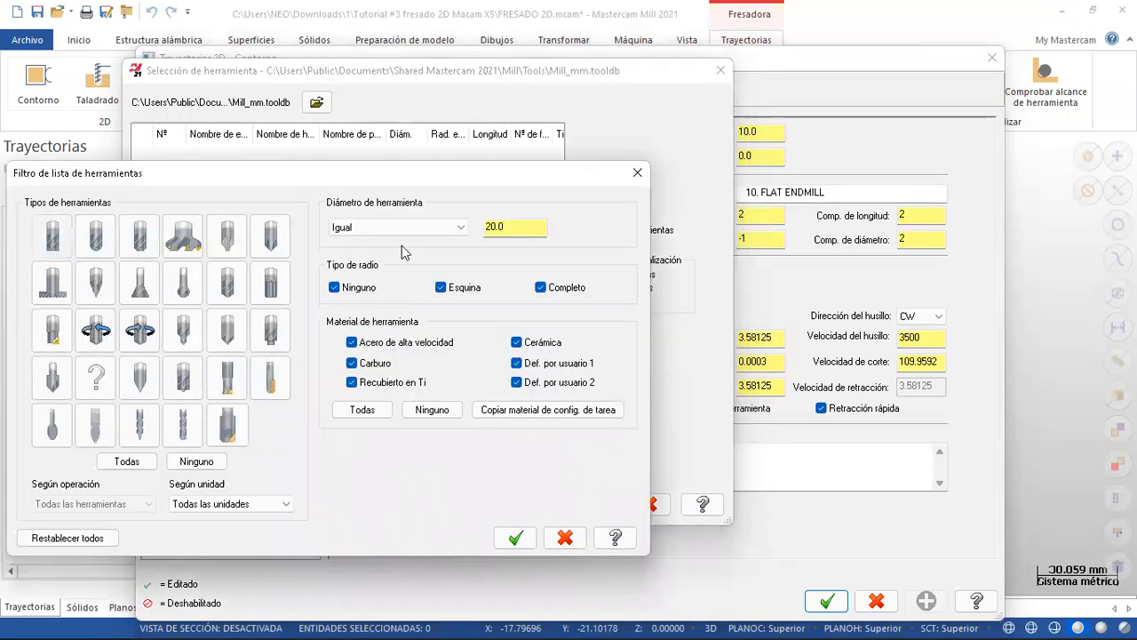
{"action": "left_click", "coordinate": [455, 228]}
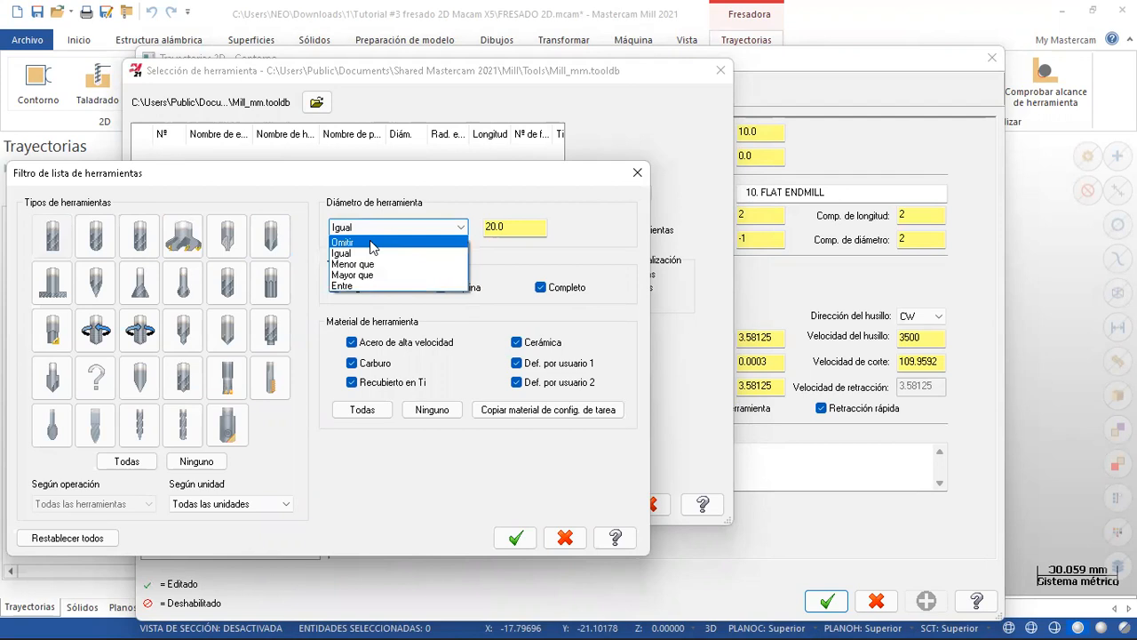
{"action": "left_click", "coordinate": [423, 237]}
{"action": "left_click", "coordinate": [515, 537]}
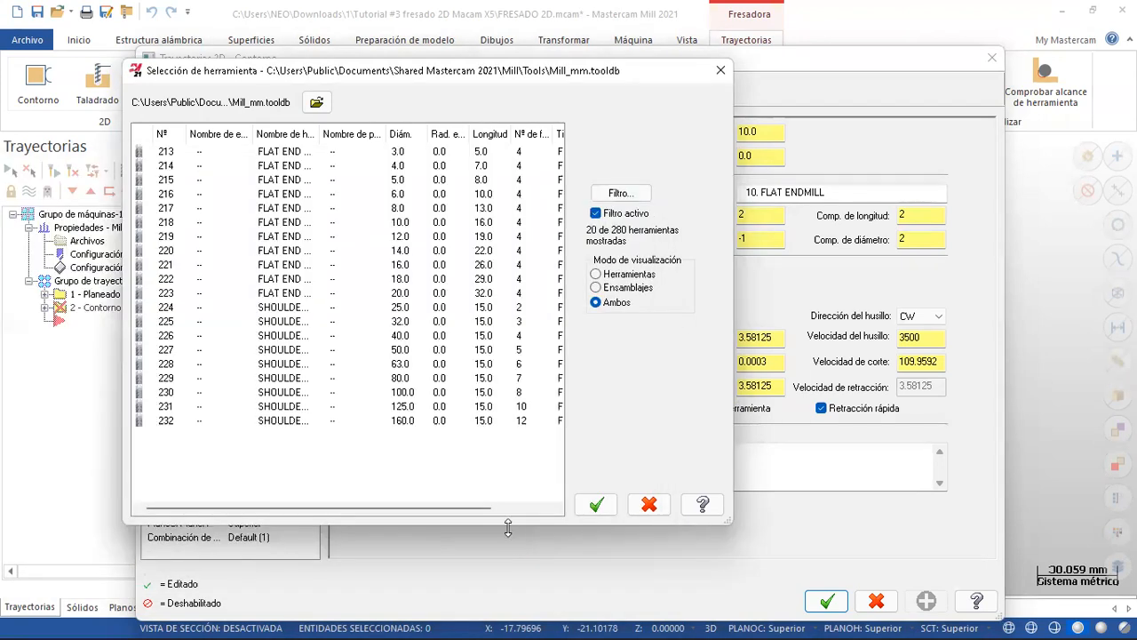
{"action": "left_click", "coordinate": [287, 296]}
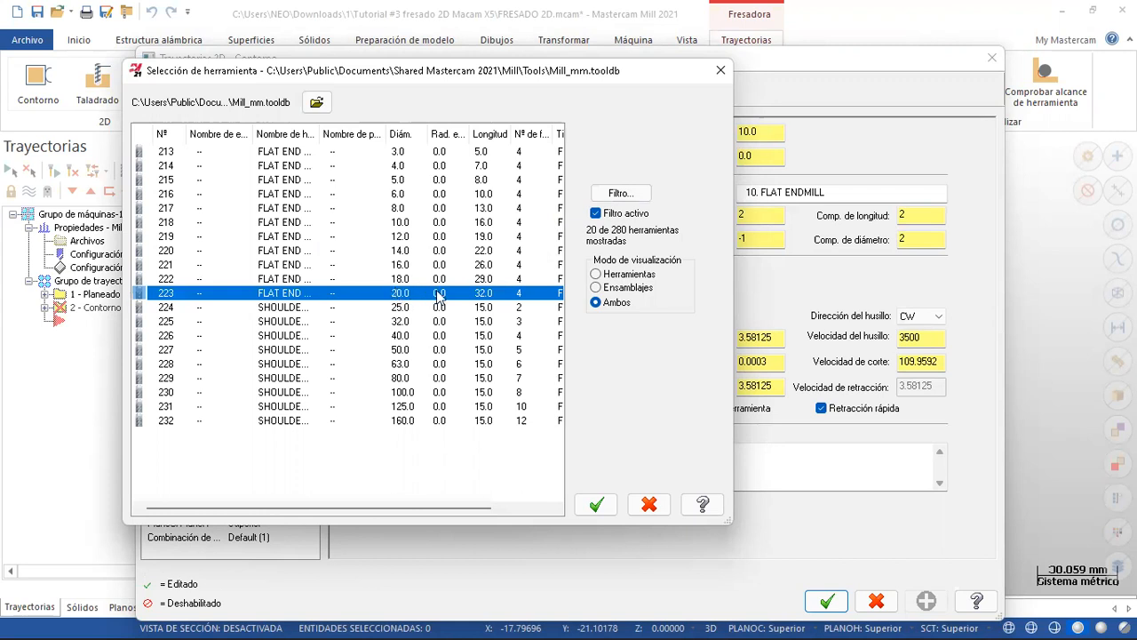
{"action": "left_click", "coordinate": [596, 504]}
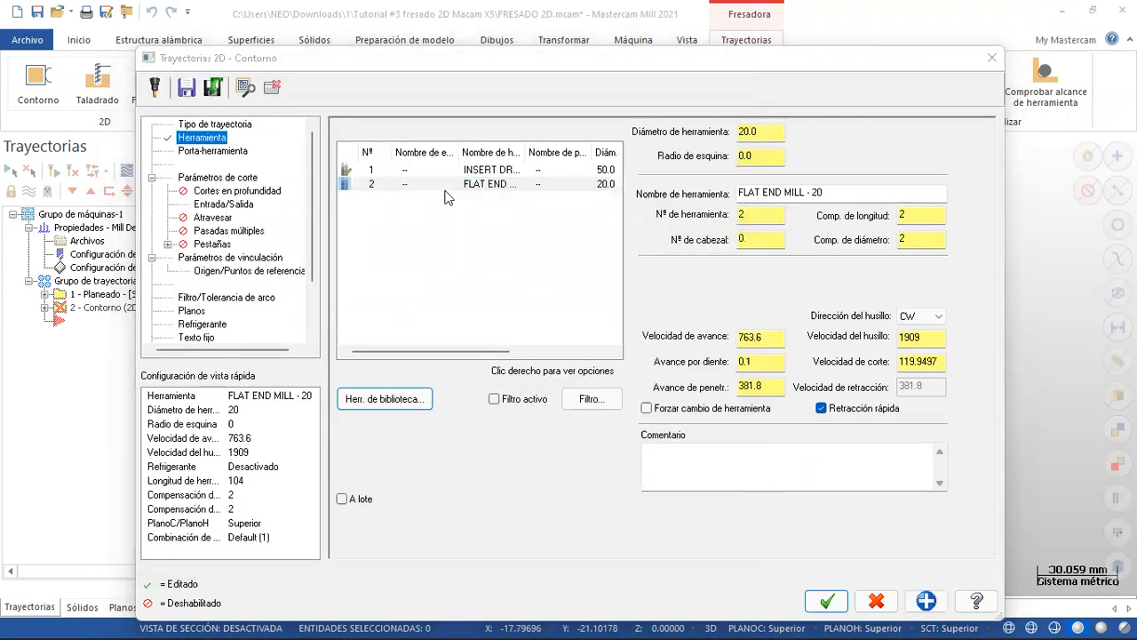
- Check the 20 mm flat end mill's geometry and enter the operation comment CONTORNO EXT
{"action": "double_click", "coordinate": [444, 189]}
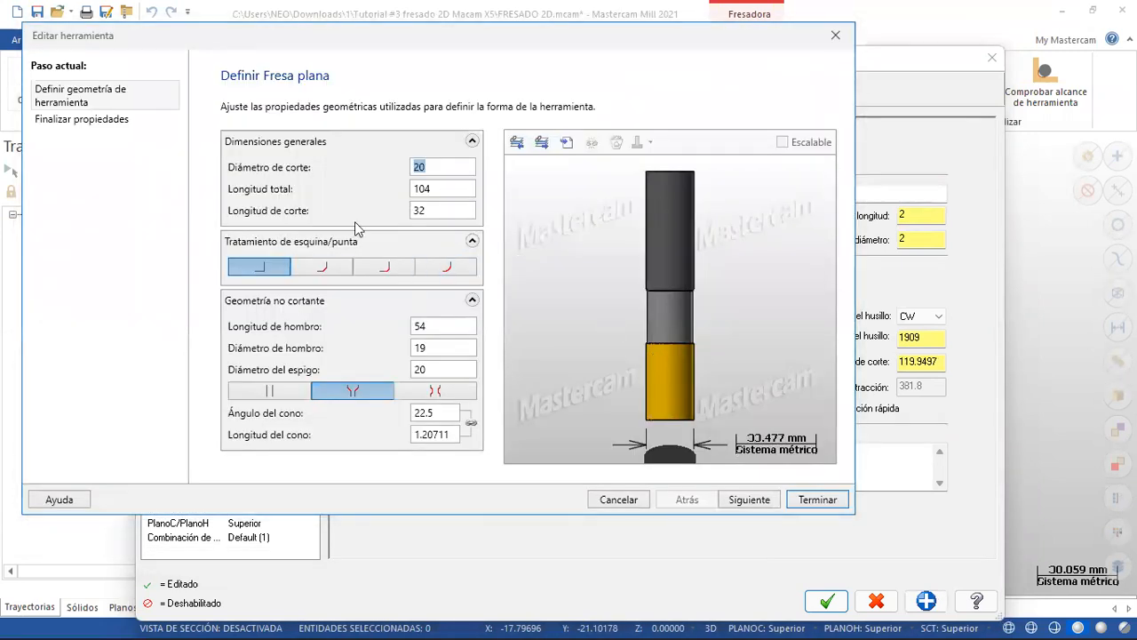
{"action": "left_click", "coordinate": [835, 39]}
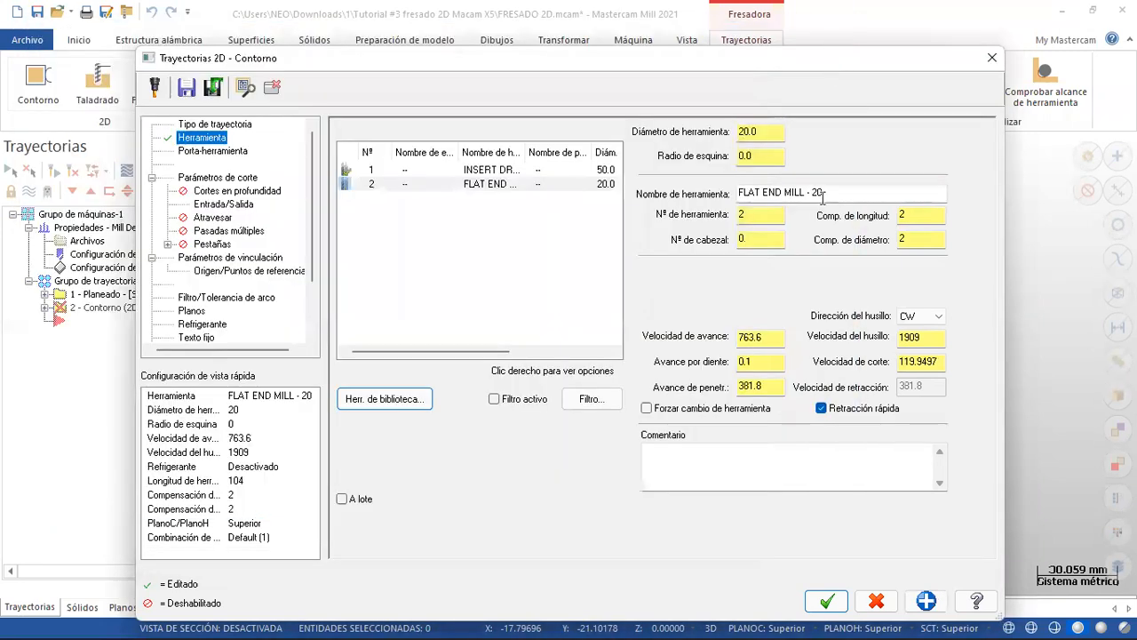
{"action": "left_click", "coordinate": [699, 453]}
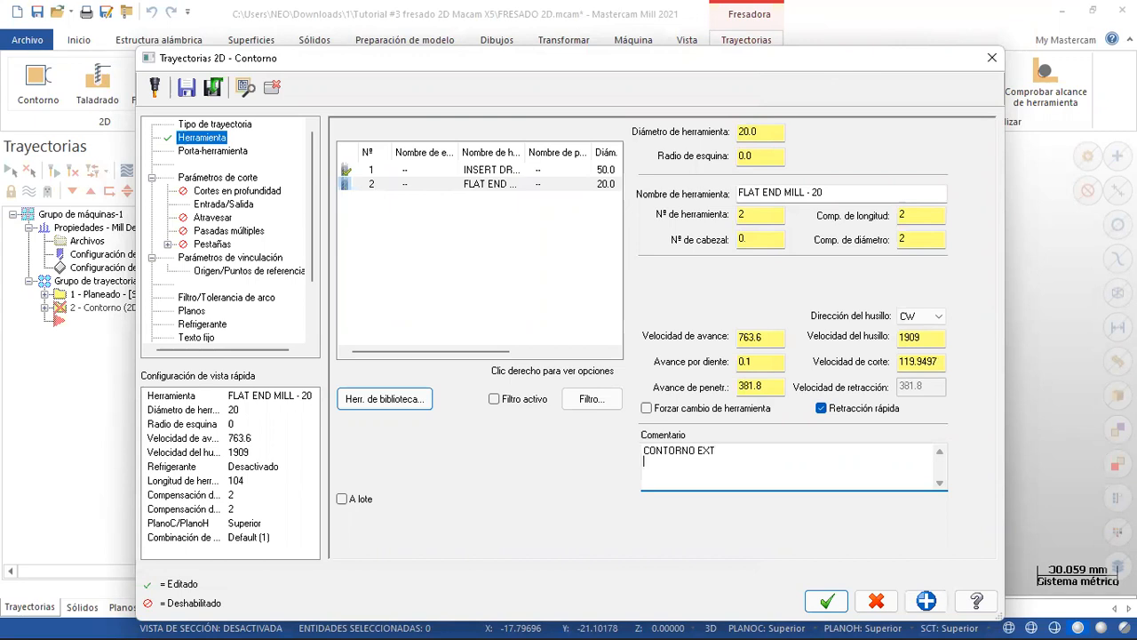
{"action": "key", "text": "Return"}
- Review the flat end mill's geometry and operating properties, including its flute count, and accept the definition
{"action": "double_click", "coordinate": [494, 184]}
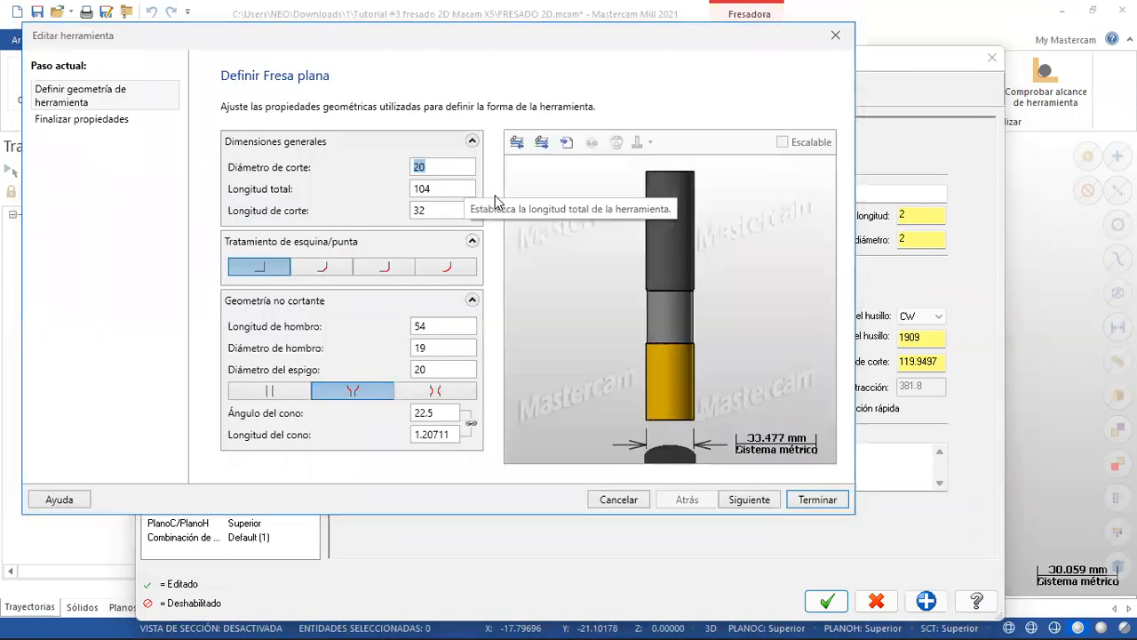
{"action": "left_click", "coordinate": [748, 499]}
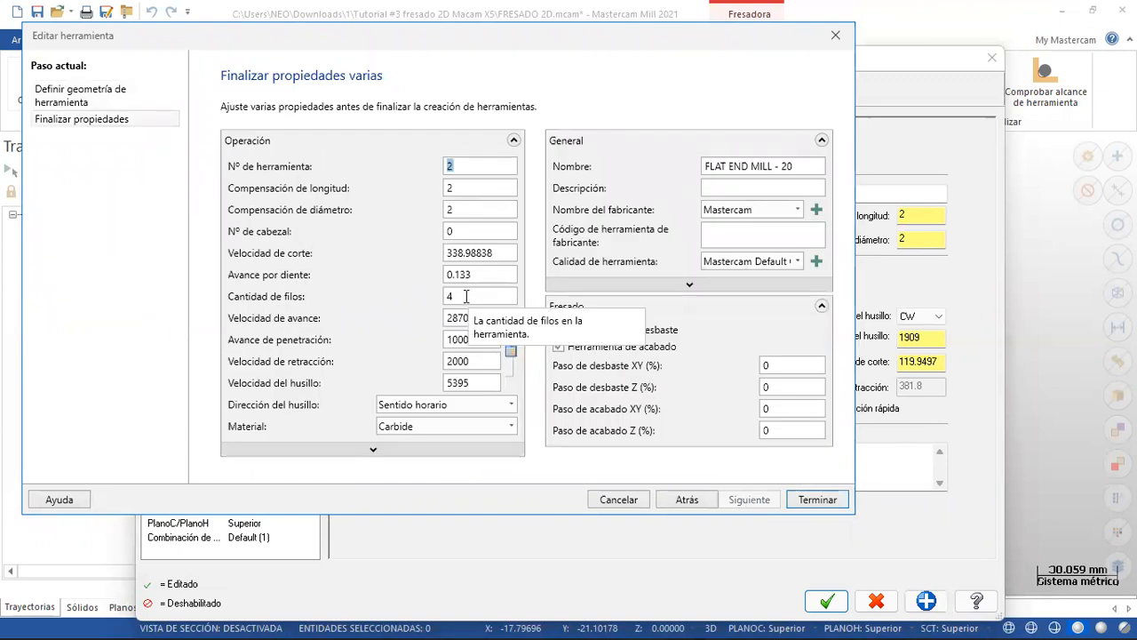
{"action": "left_click_drag", "start_coordinate": [464, 296], "coordinate": [417, 297]}
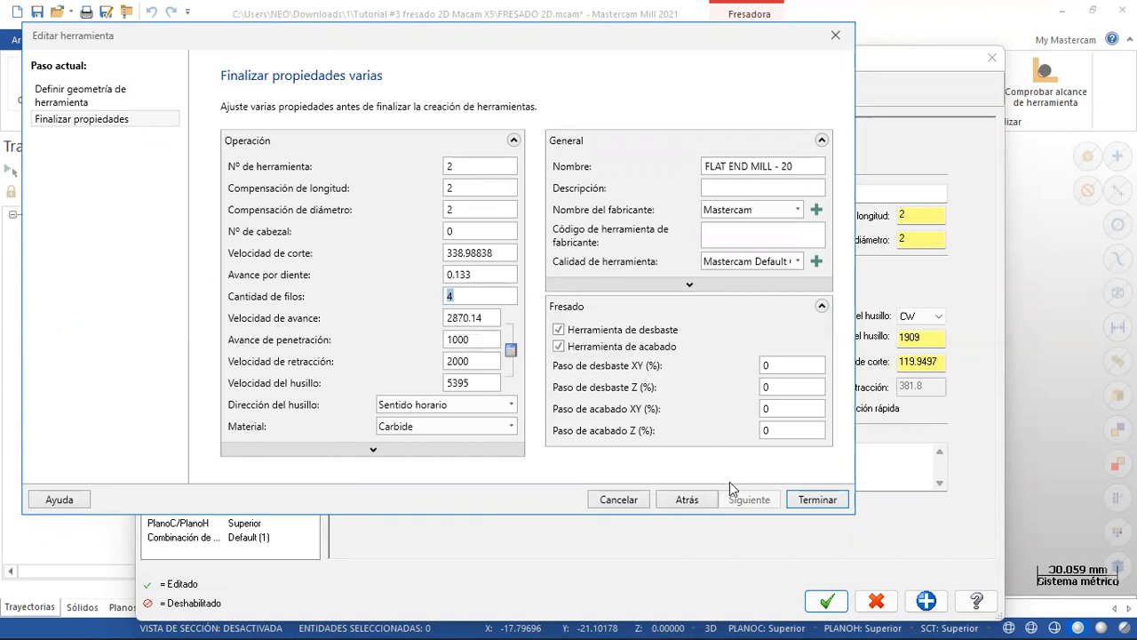
{"action": "left_click", "coordinate": [815, 499]}
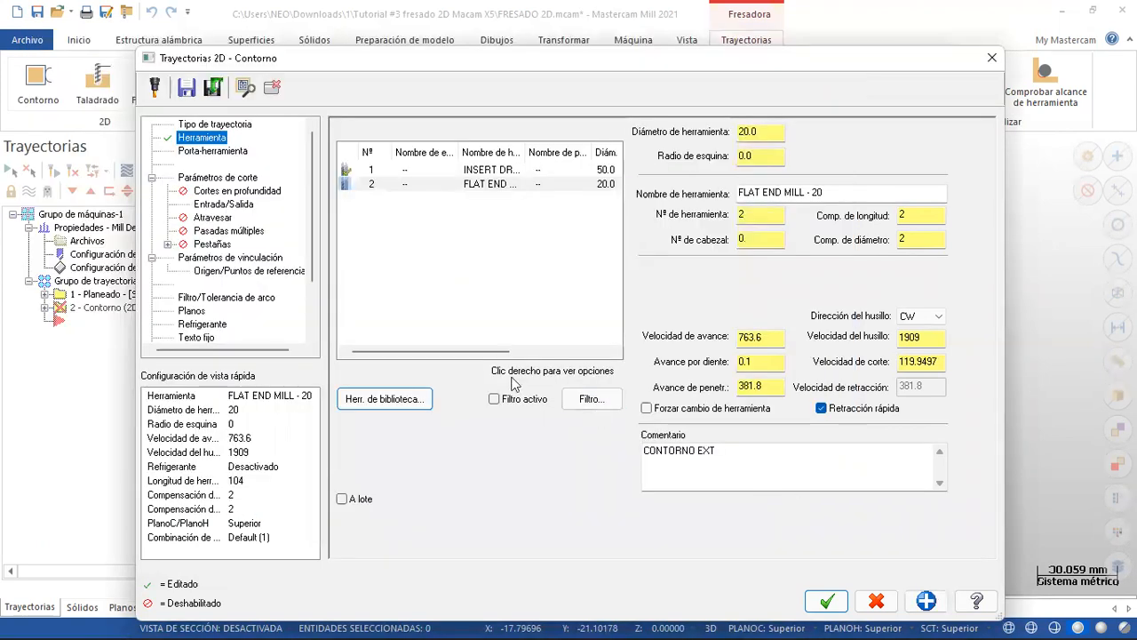
- Set the contour's cutter compensation type to Control in the cut parameters
{"action": "left_click", "coordinate": [215, 177]}
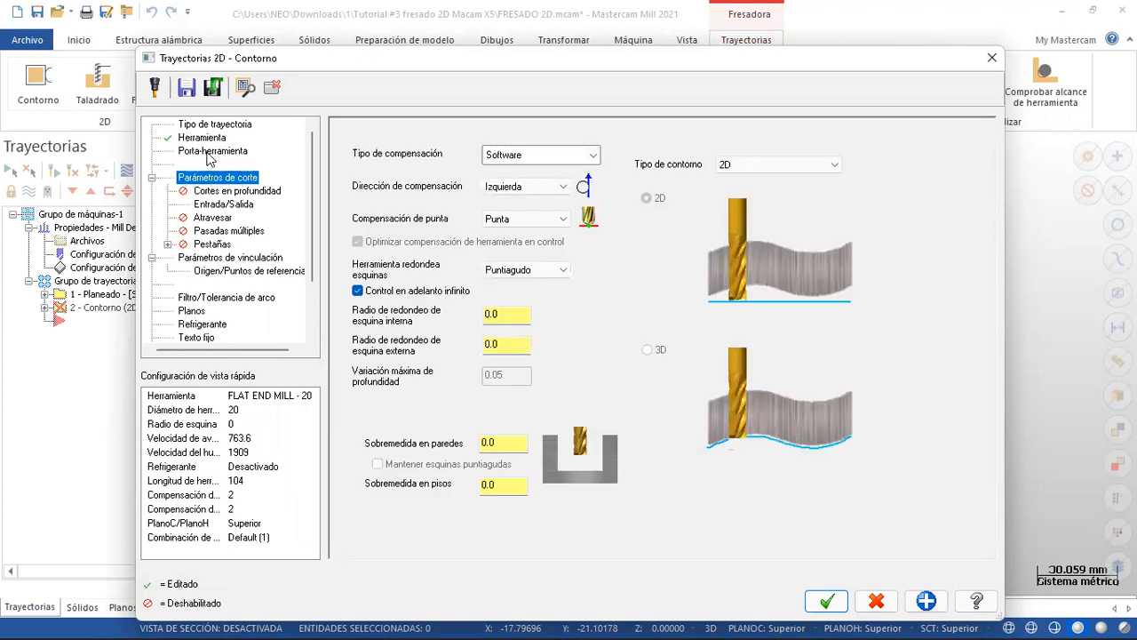
{"action": "left_click", "coordinate": [209, 153]}
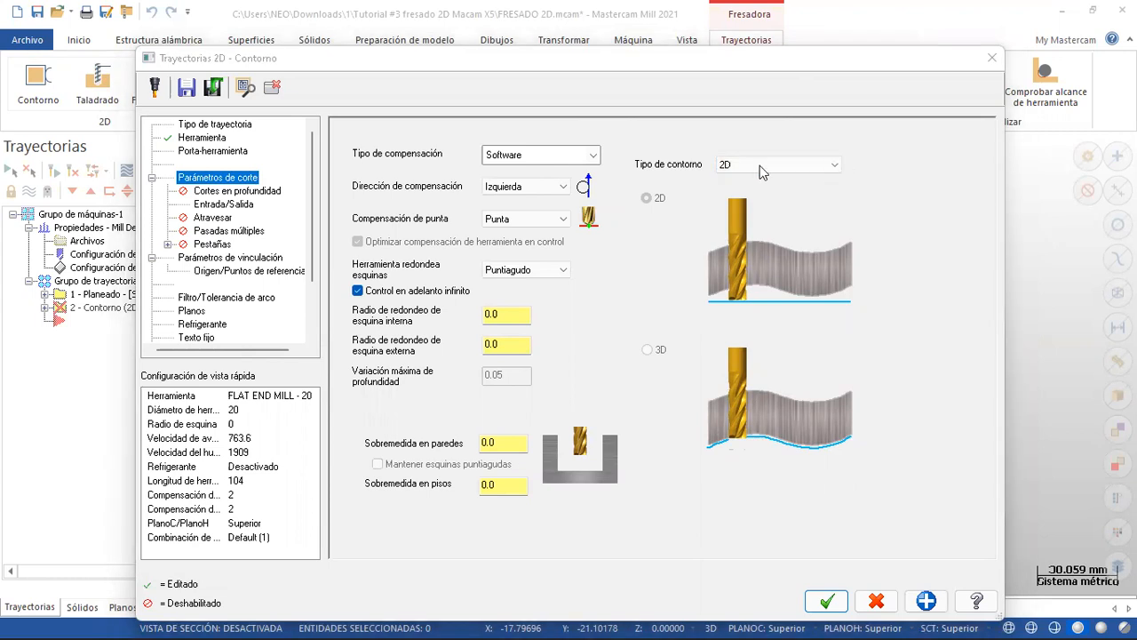
{"action": "left_click", "coordinate": [572, 158]}
{"action": "left_click", "coordinate": [522, 178]}
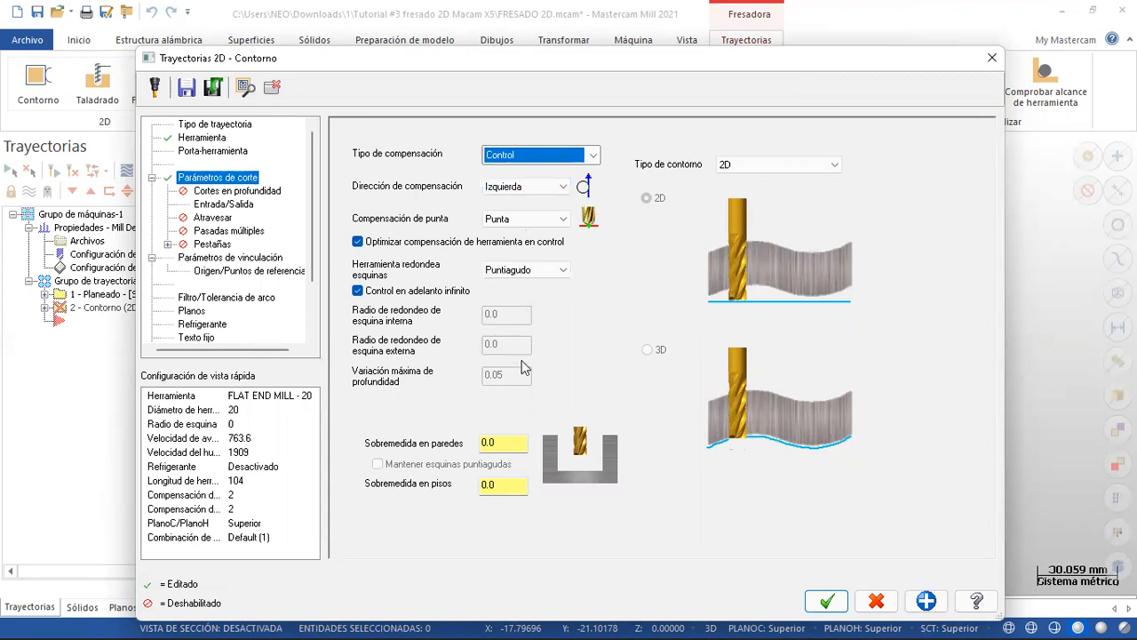
{"action": "left_click_drag", "start_coordinate": [515, 441], "coordinate": [427, 449]}
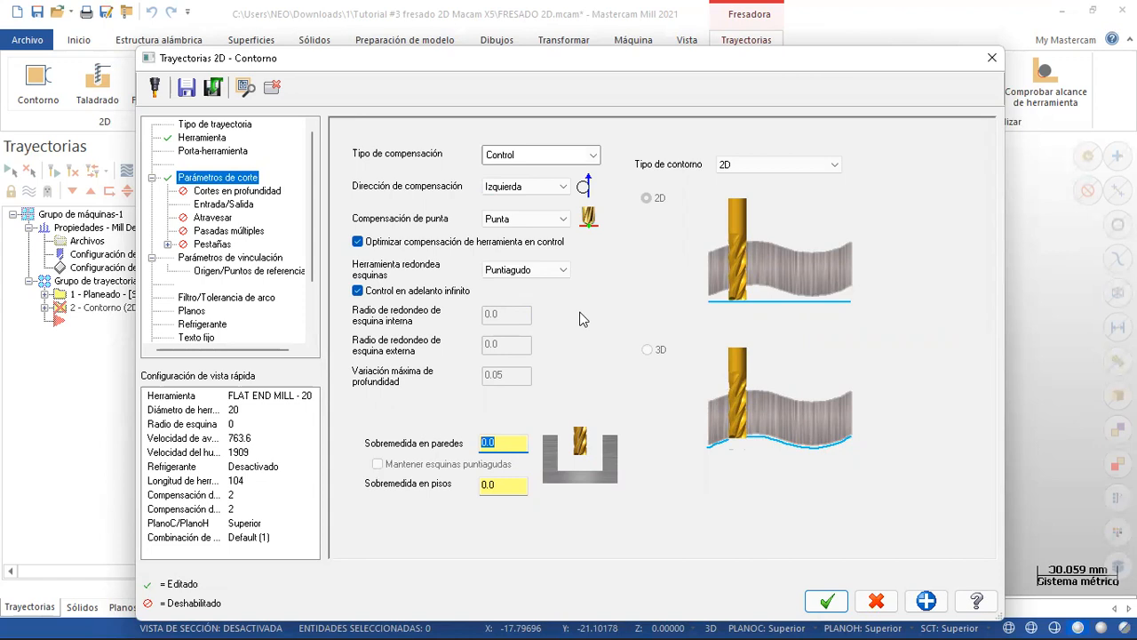
- Enable depth cuts for the contour with a maximum roughing step of 2.0
{"action": "left_click", "coordinate": [251, 194]}
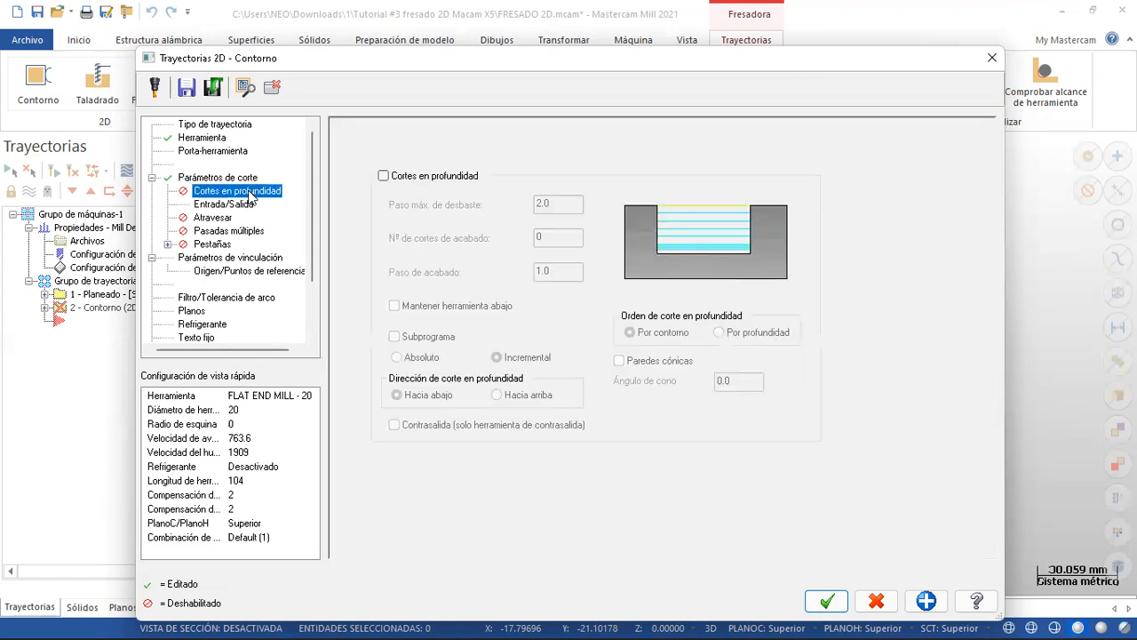
{"action": "left_click", "coordinate": [383, 176]}
{"action": "left_click_drag", "start_coordinate": [561, 208], "coordinate": [501, 208]}
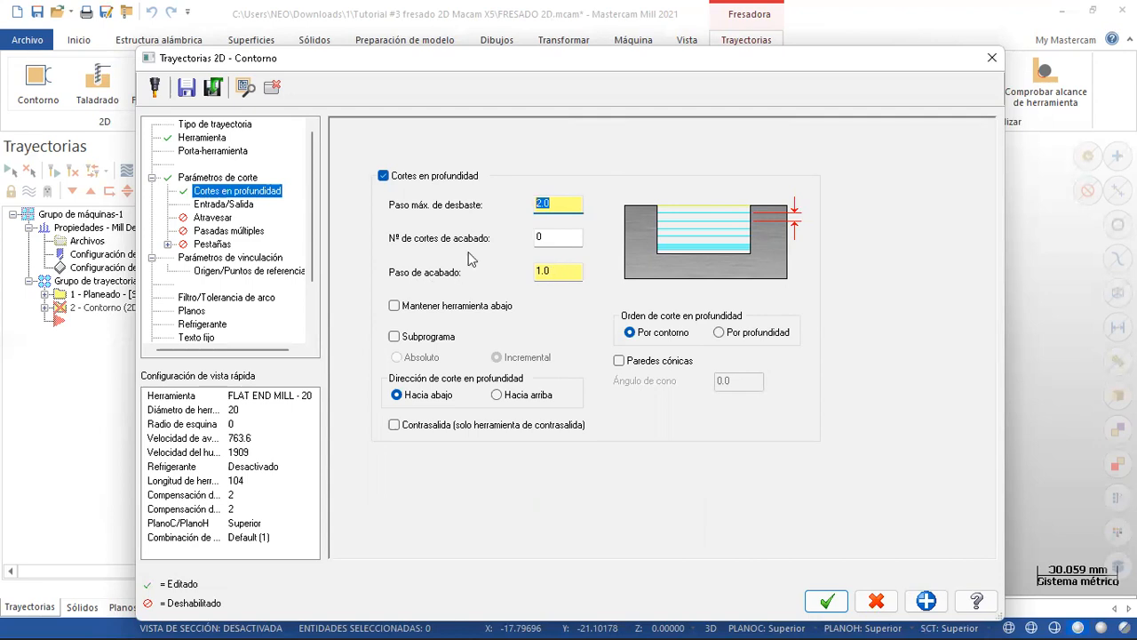
- Set the entry line length and arc radius to 50% in the lead-in/out parameters, and copy the entry values to the exit
{"action": "left_click", "coordinate": [226, 205]}
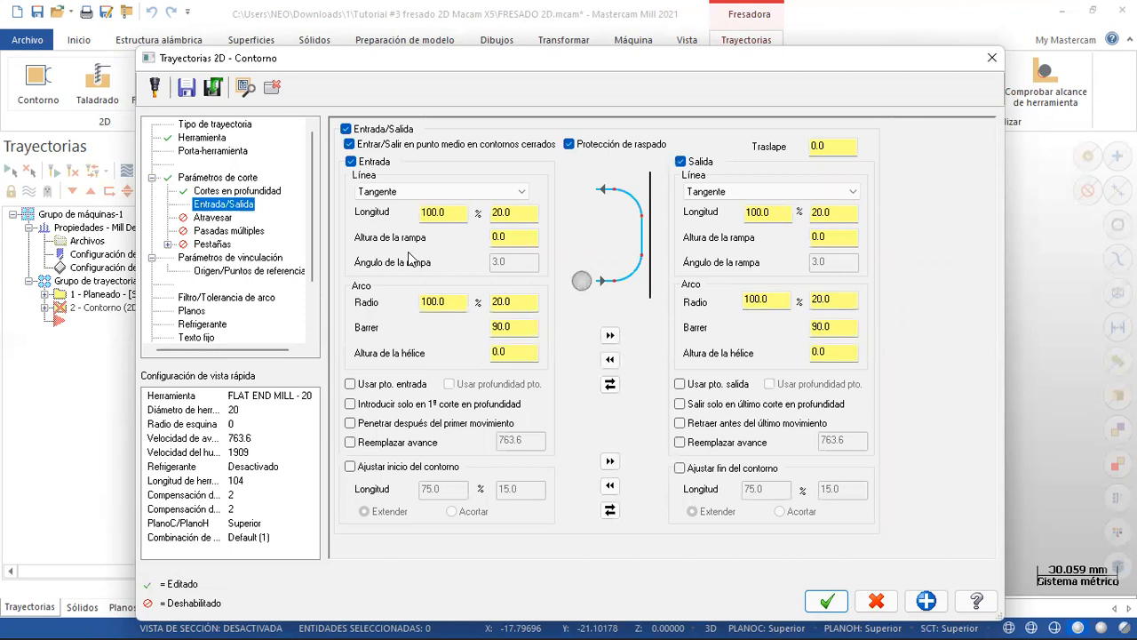
{"action": "left_click", "coordinate": [448, 214]}
{"action": "left_click_drag", "start_coordinate": [411, 209], "coordinate": [374, 214]}
{"action": "type", "text": "50"}
{"action": "key", "text": "Return"}
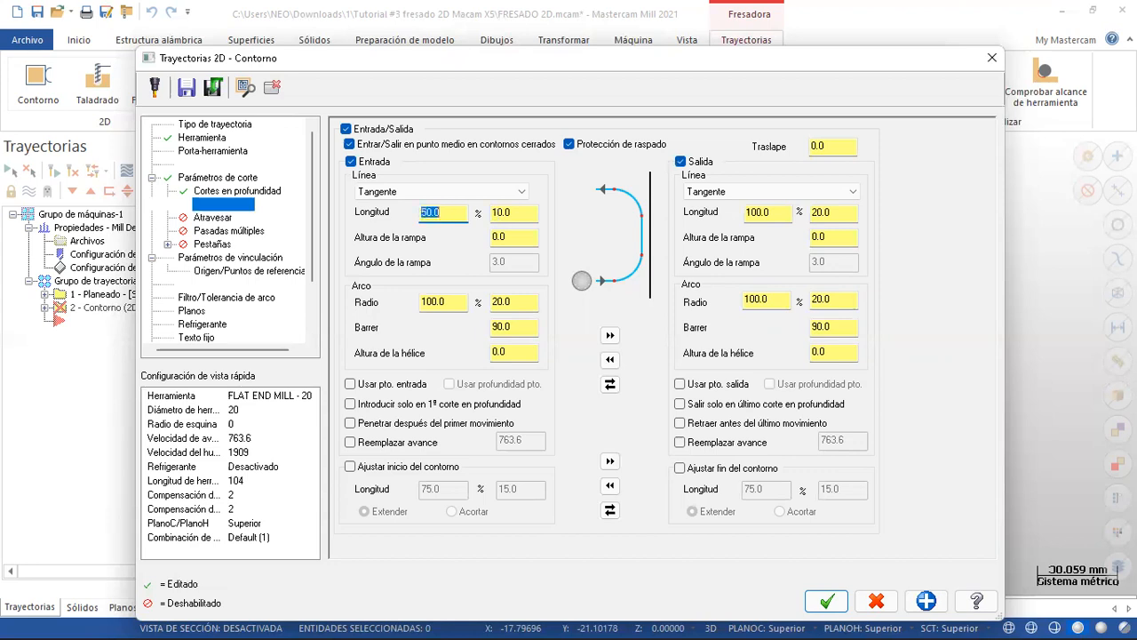
{"action": "left_click", "coordinate": [453, 302]}
{"action": "type", "text": "50"}
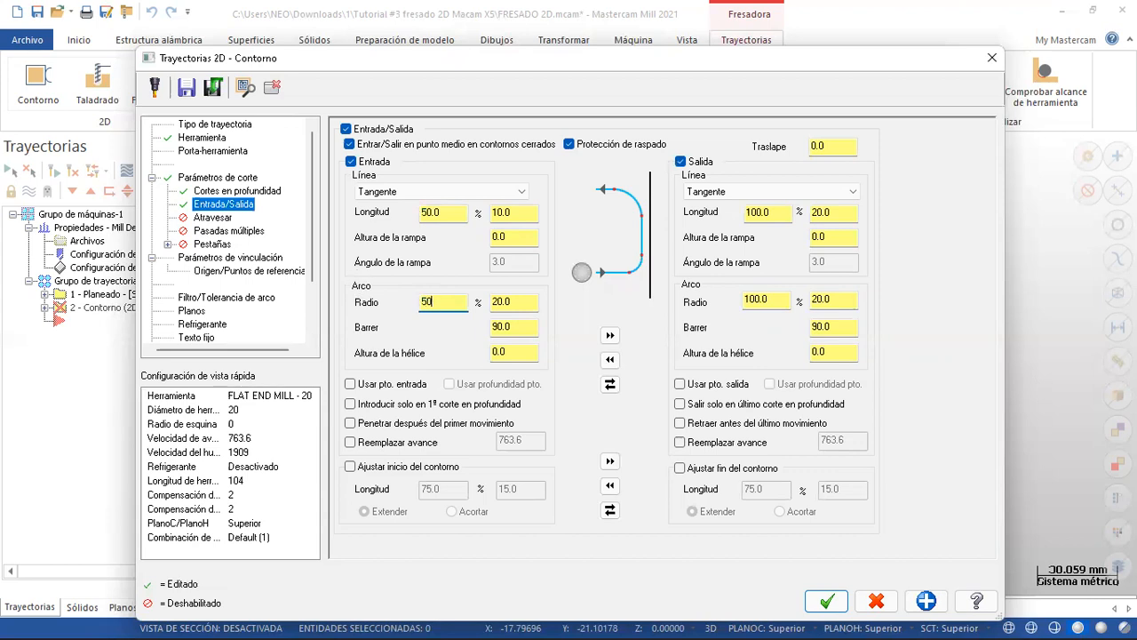
{"action": "key", "text": "Return"}
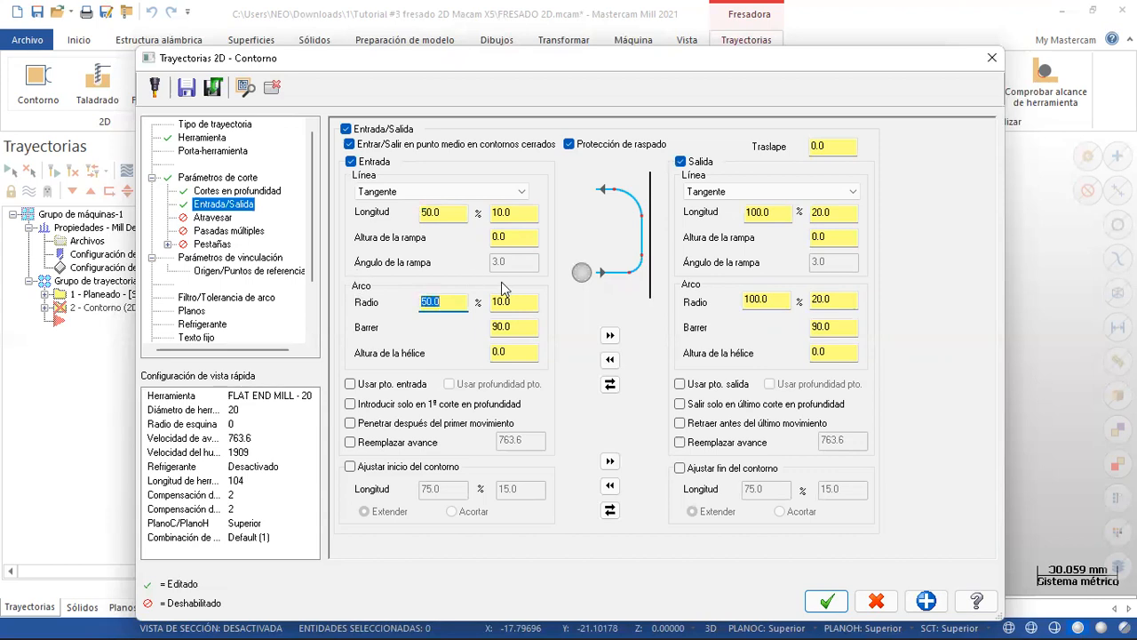
{"action": "left_click", "coordinate": [610, 336]}
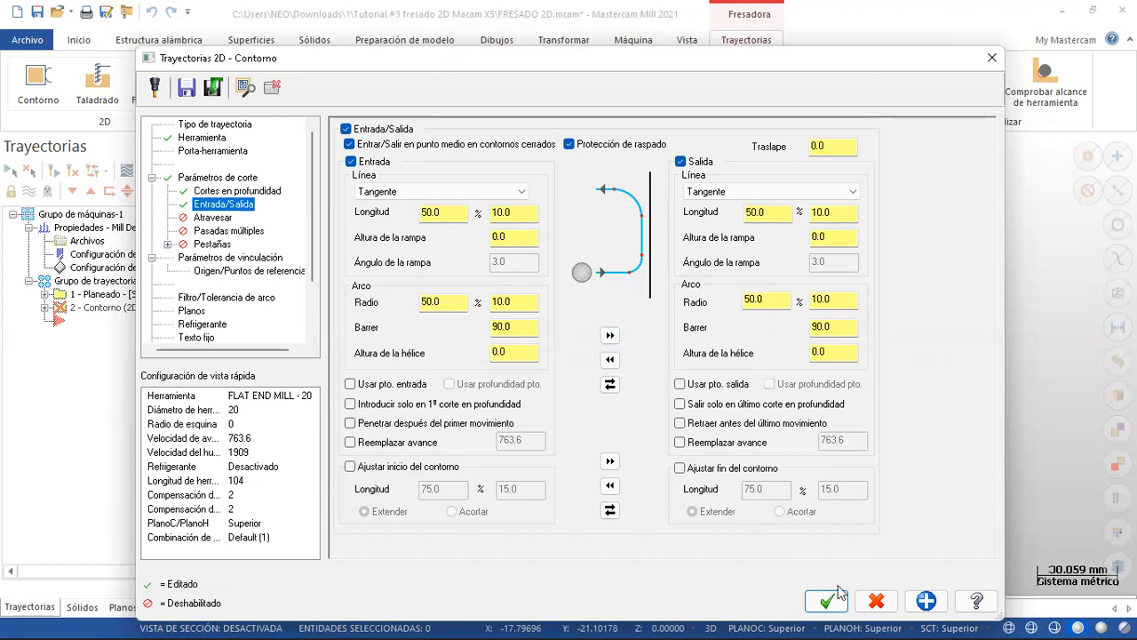
- Enable Atravesar (break through) with a distance of 1, and check the multiple passes settings
{"action": "left_click", "coordinate": [214, 219]}
{"action": "left_click", "coordinate": [424, 175]}
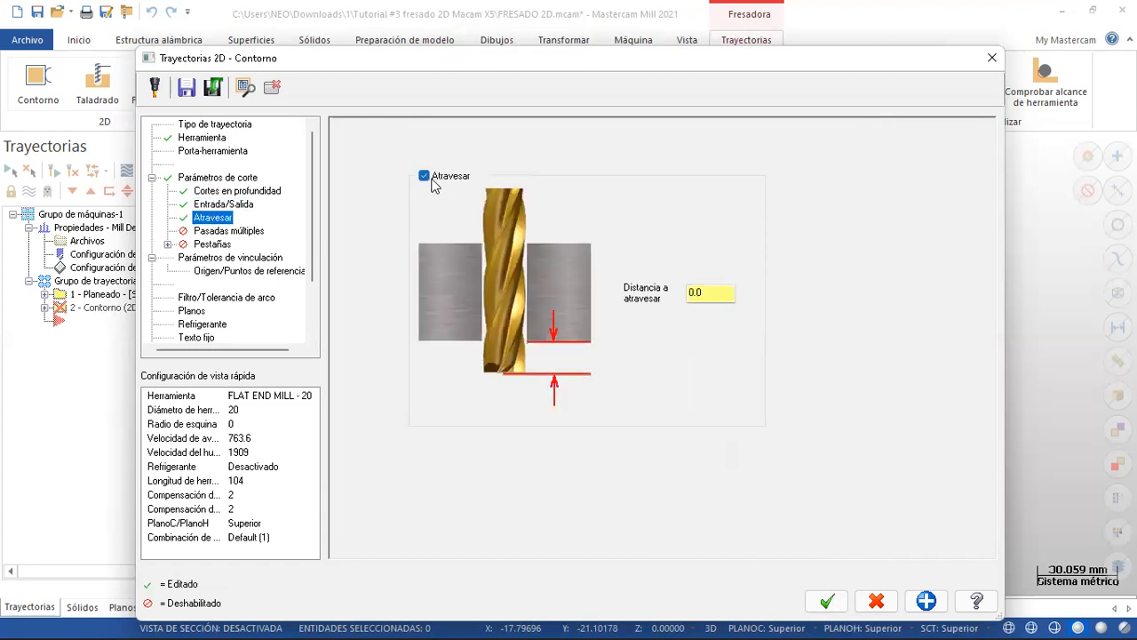
{"action": "left_click", "coordinate": [721, 293]}
{"action": "left_click_drag", "start_coordinate": [680, 292], "coordinate": [662, 295]}
{"action": "type", "text": "1"}
{"action": "left_click", "coordinate": [229, 231]}
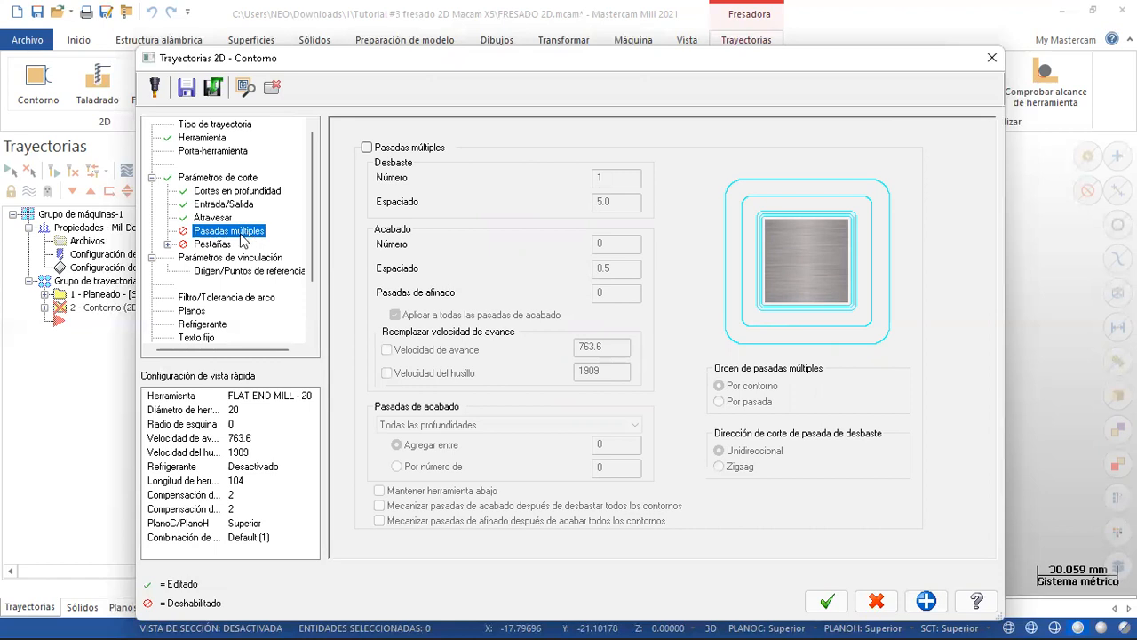
- Show the Pieza4 layer and set the absolute depth to -25 by picking a lower corner of the solid
{"action": "left_click", "coordinate": [210, 257]}
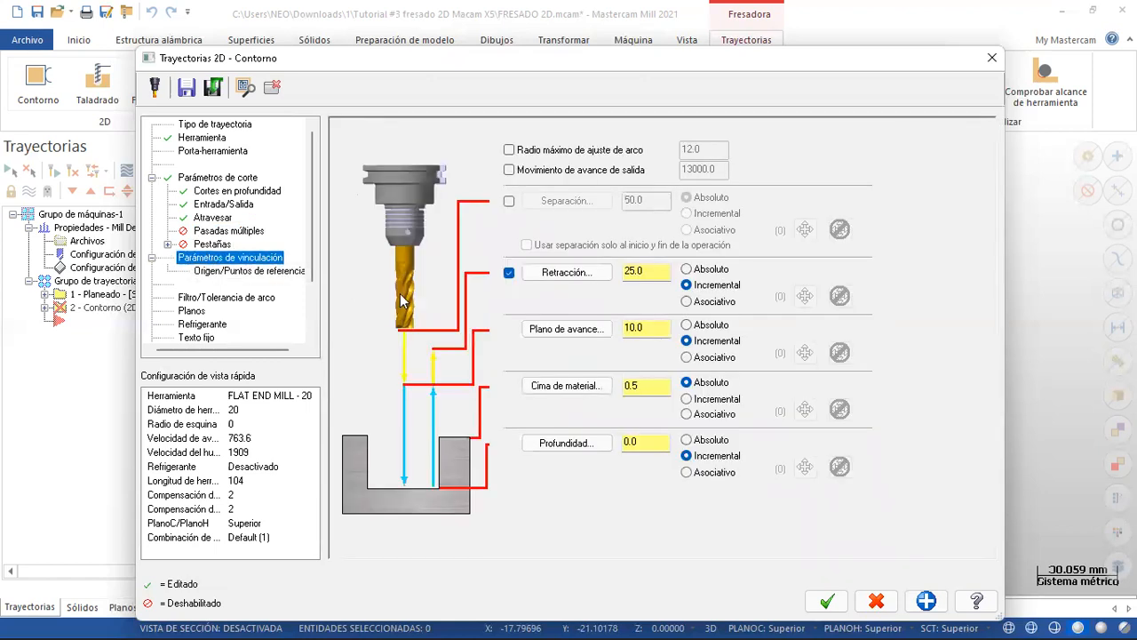
{"action": "left_click", "coordinate": [686, 439]}
{"action": "left_click", "coordinate": [660, 442]}
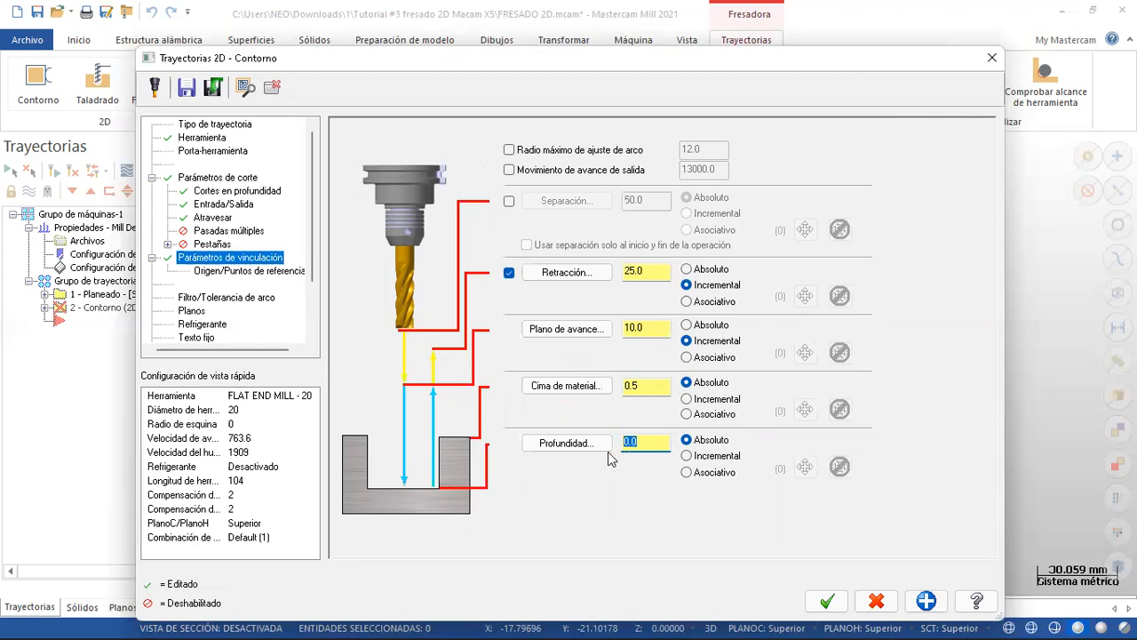
{"action": "left_click", "coordinate": [566, 442]}
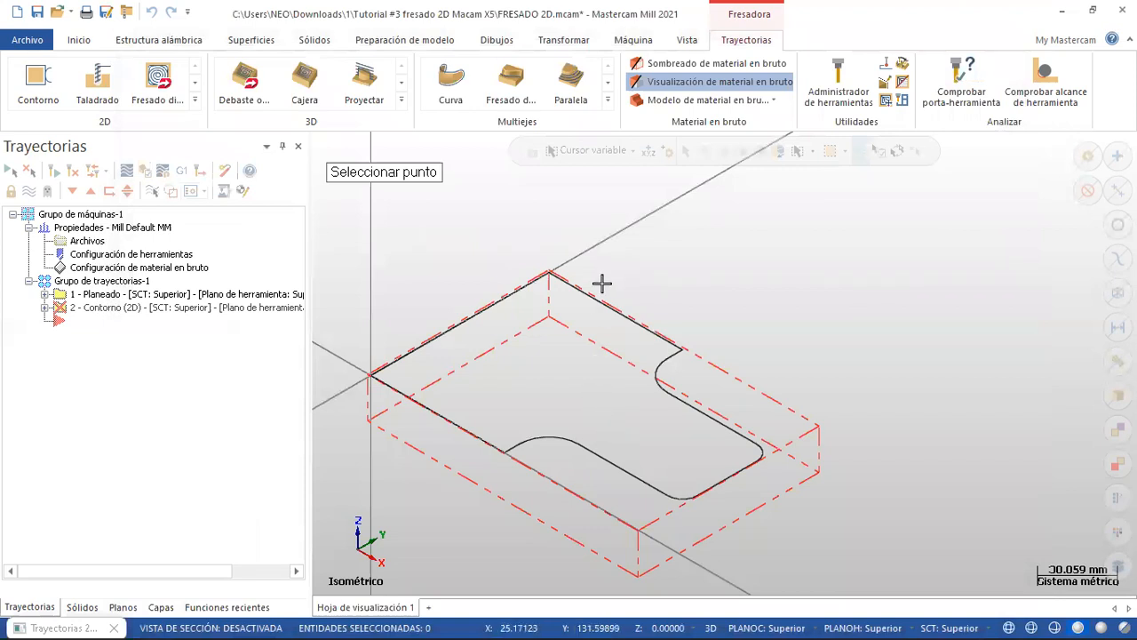
{"action": "left_click", "coordinate": [160, 607]}
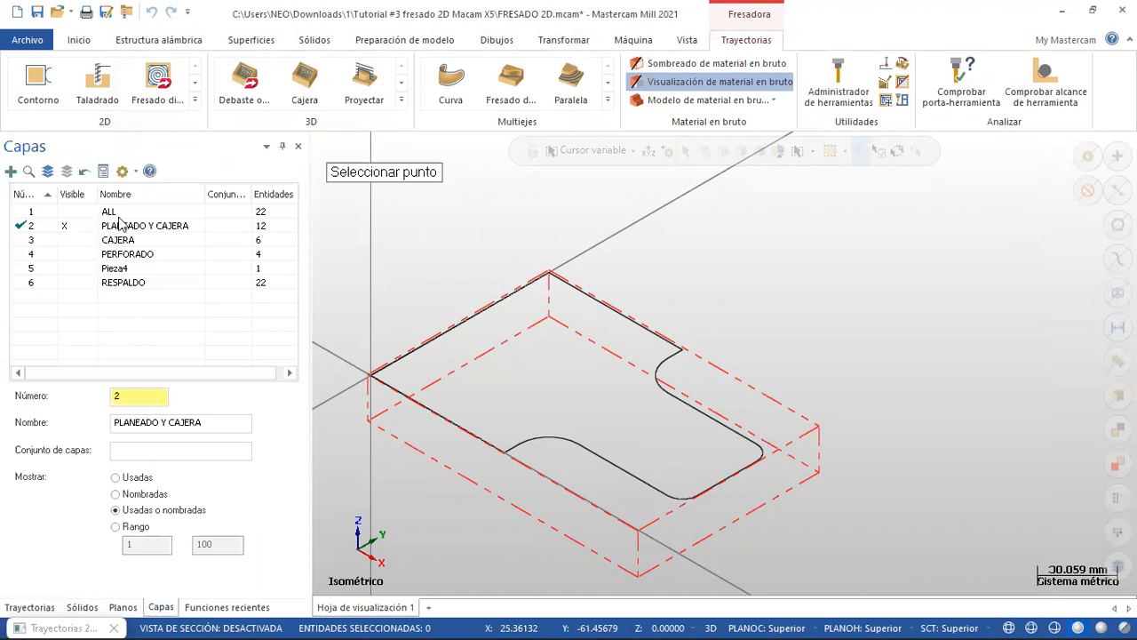
{"action": "left_click", "coordinate": [79, 269]}
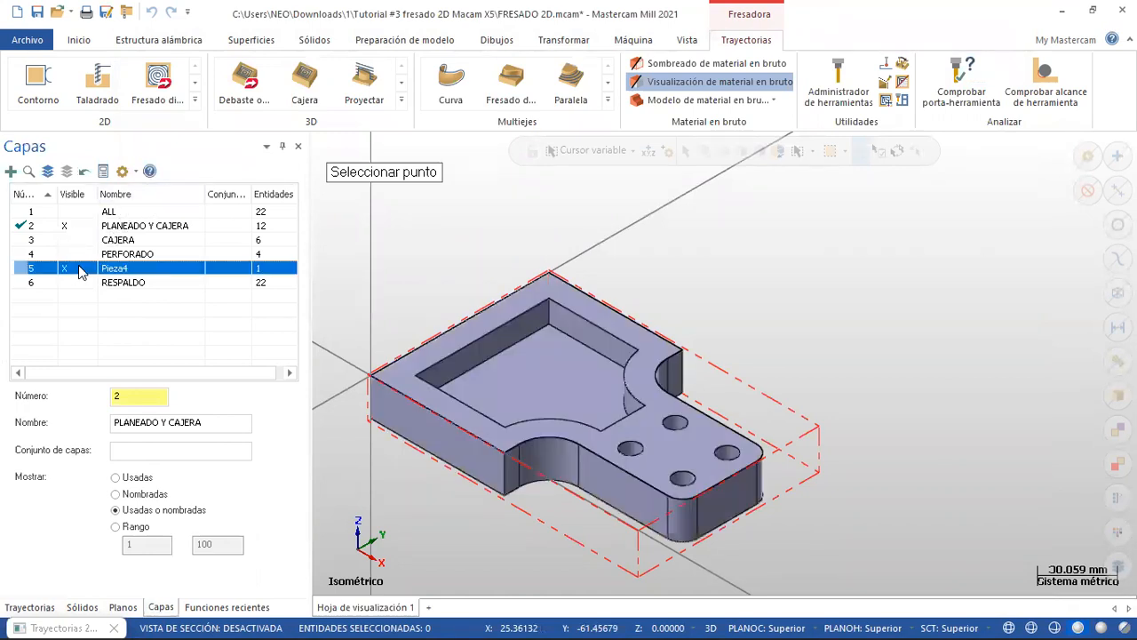
{"action": "left_click", "coordinate": [510, 501]}
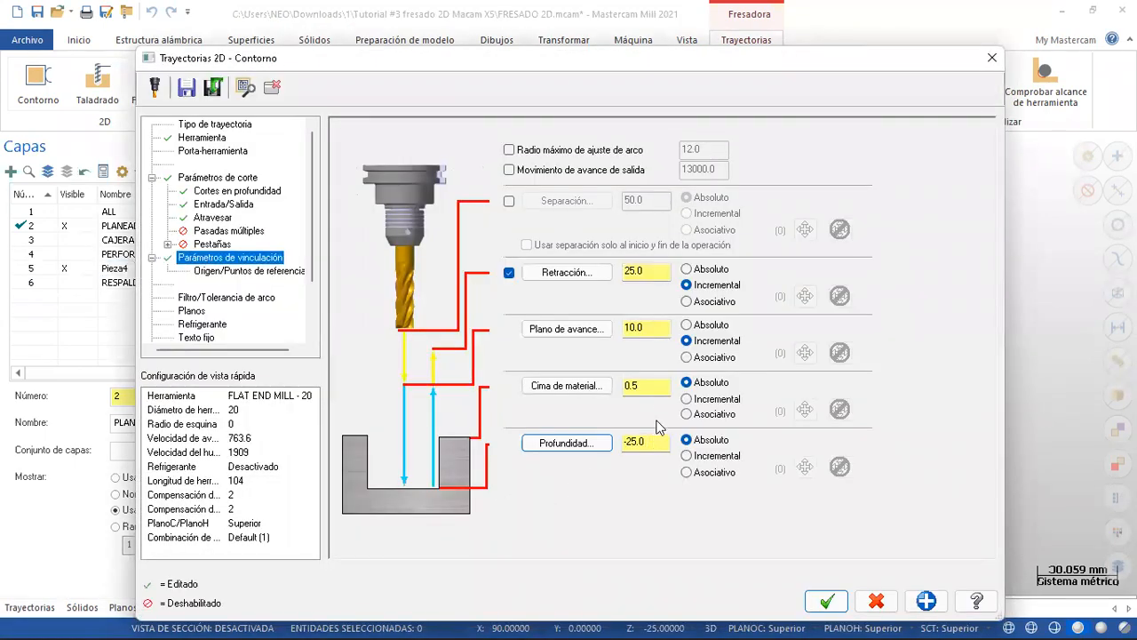
- Set the top of stock to 1, the feed plane to absolute 5 and the retract to absolute 6, and accept the contour operation
{"action": "double_click", "coordinate": [650, 386]}
{"action": "type", "text": "1"}
{"action": "left_click", "coordinate": [686, 326]}
{"action": "double_click", "coordinate": [648, 327]}
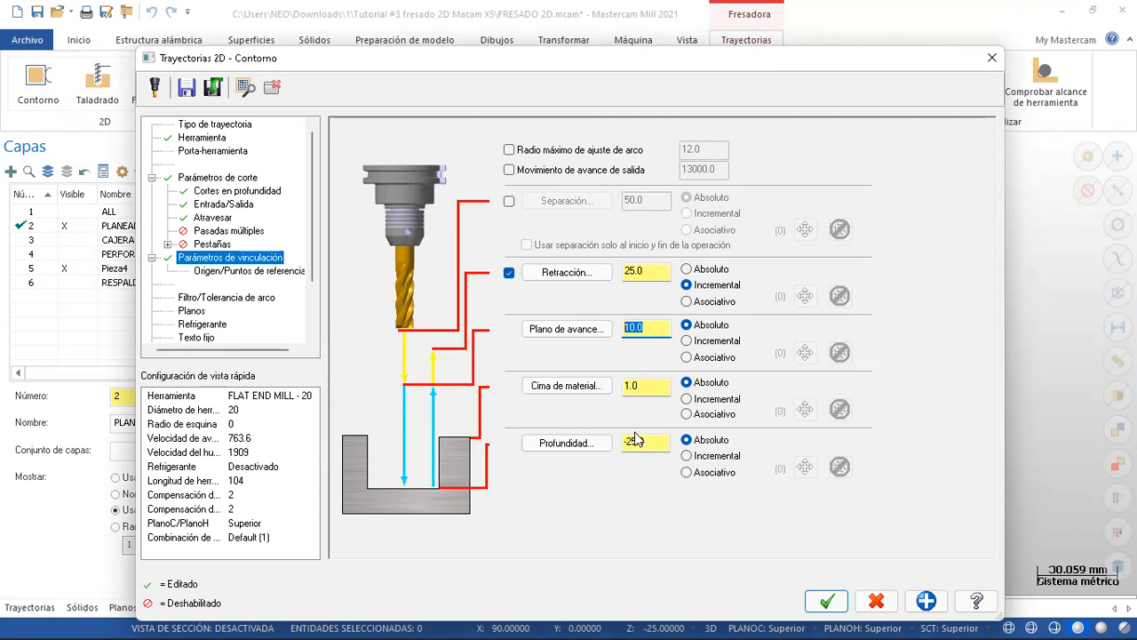
{"action": "type", "text": "5"}
{"action": "left_click", "coordinate": [686, 269]}
{"action": "double_click", "coordinate": [662, 271]}
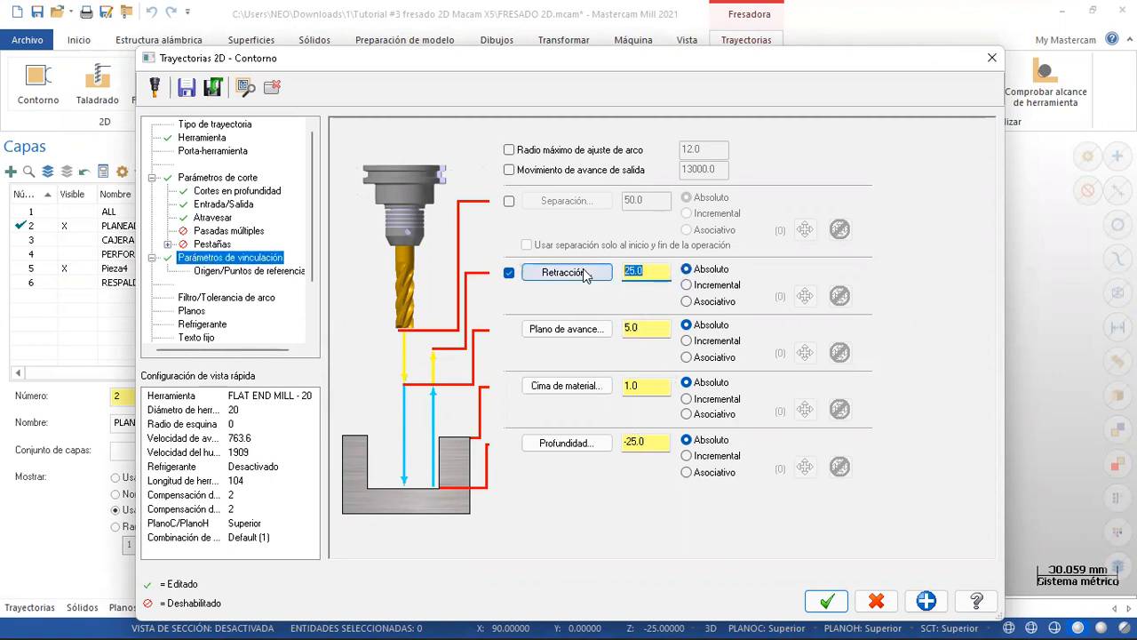
{"action": "type", "text": "6"}
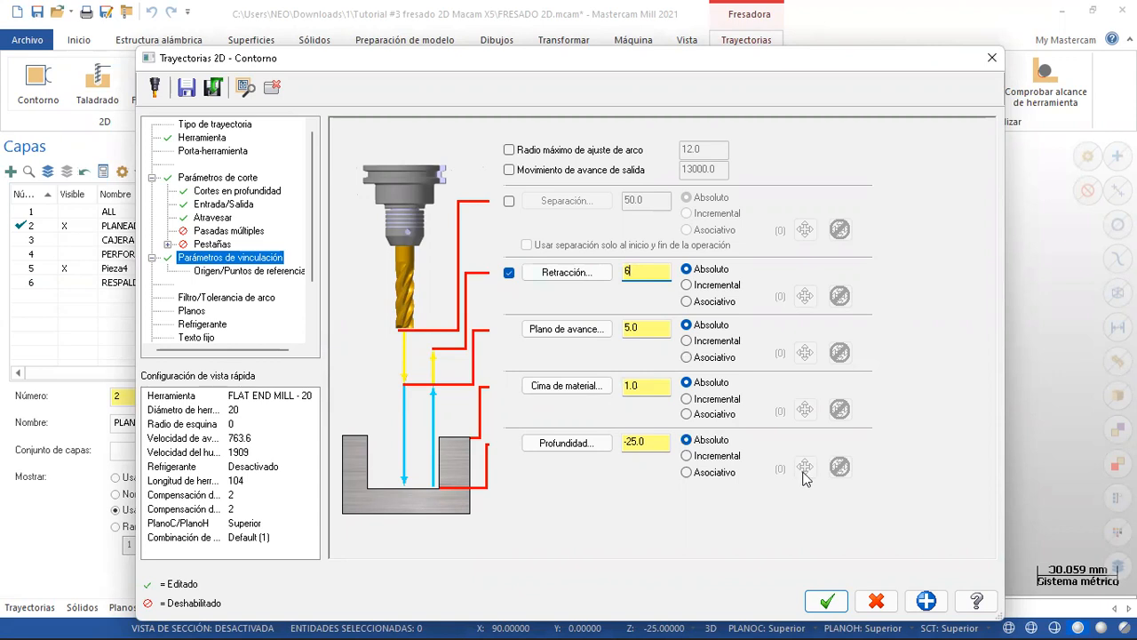
{"action": "left_click", "coordinate": [831, 603]}
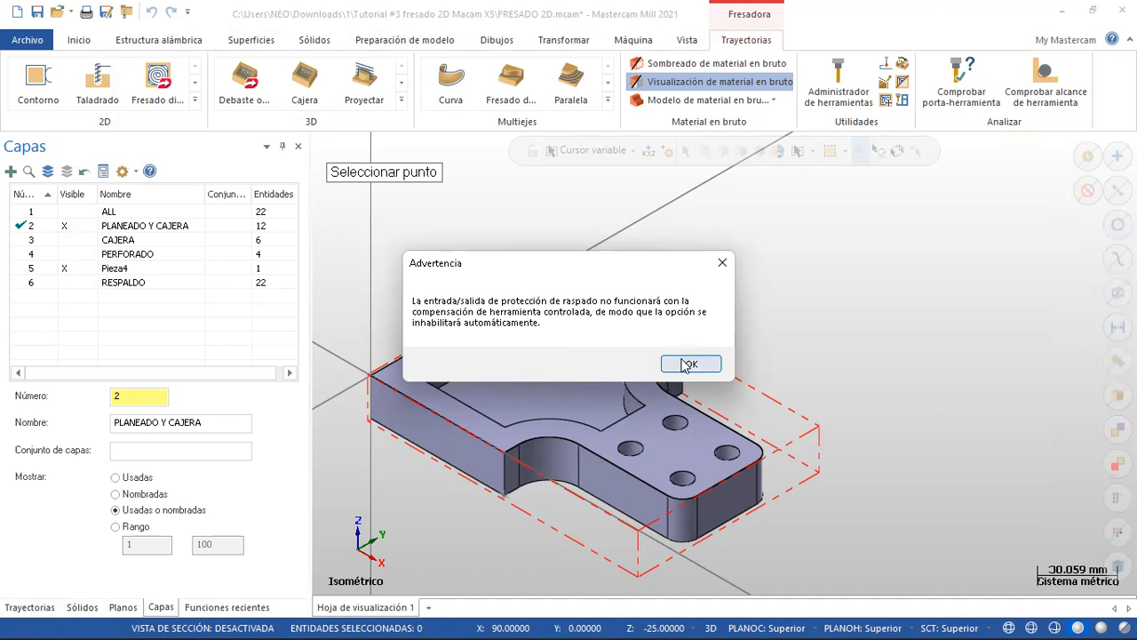
{"action": "left_click", "coordinate": [689, 361]}
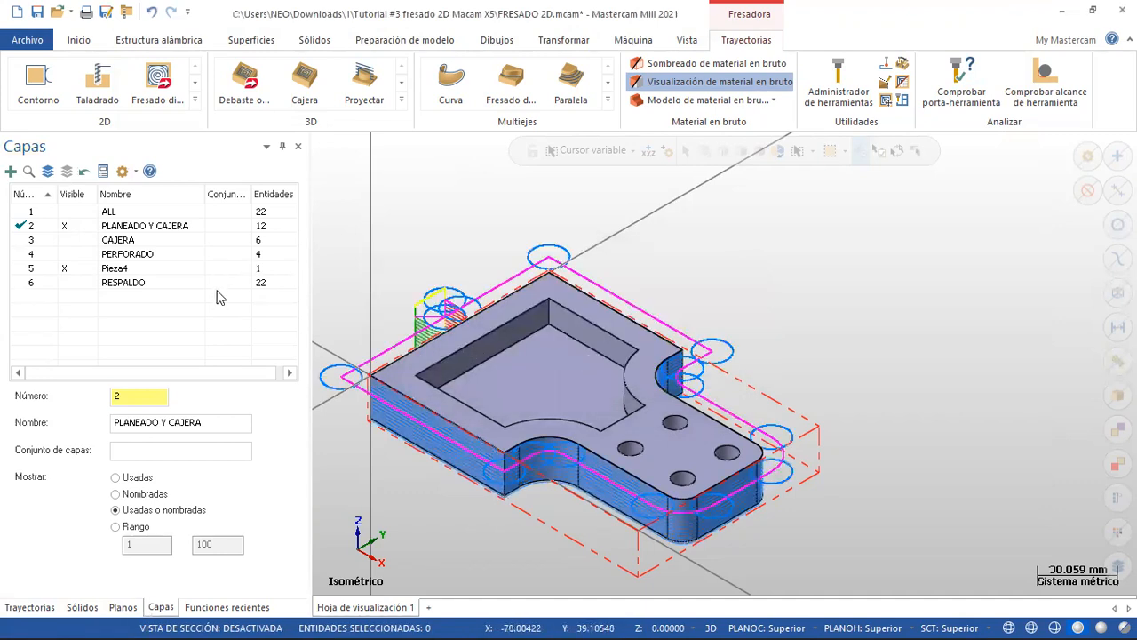
- Reopen the parameters of the 2D contour operation and review its compensation settings
{"action": "left_click", "coordinate": [29, 606]}
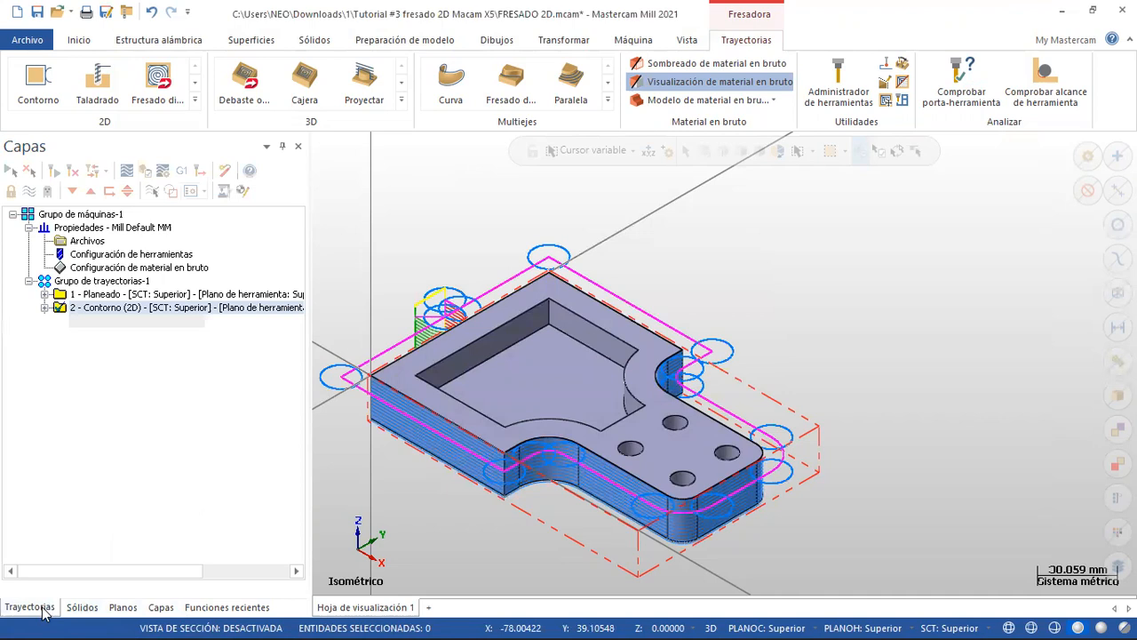
{"action": "right_click", "coordinate": [118, 306]}
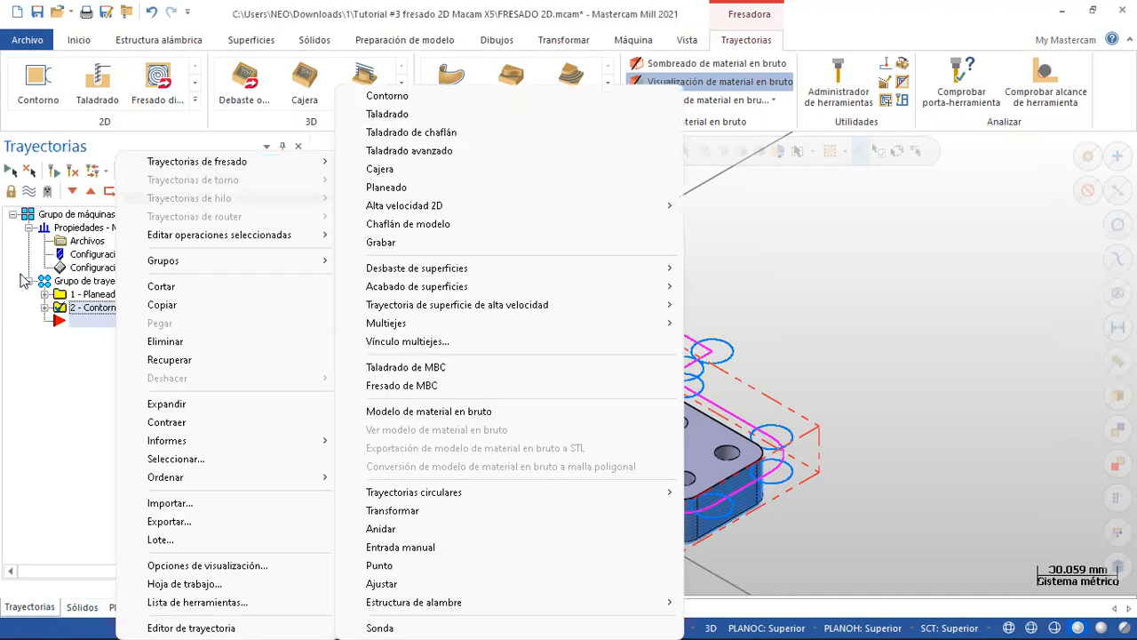
{"action": "left_click", "coordinate": [45, 308]}
{"action": "left_click", "coordinate": [107, 322]}
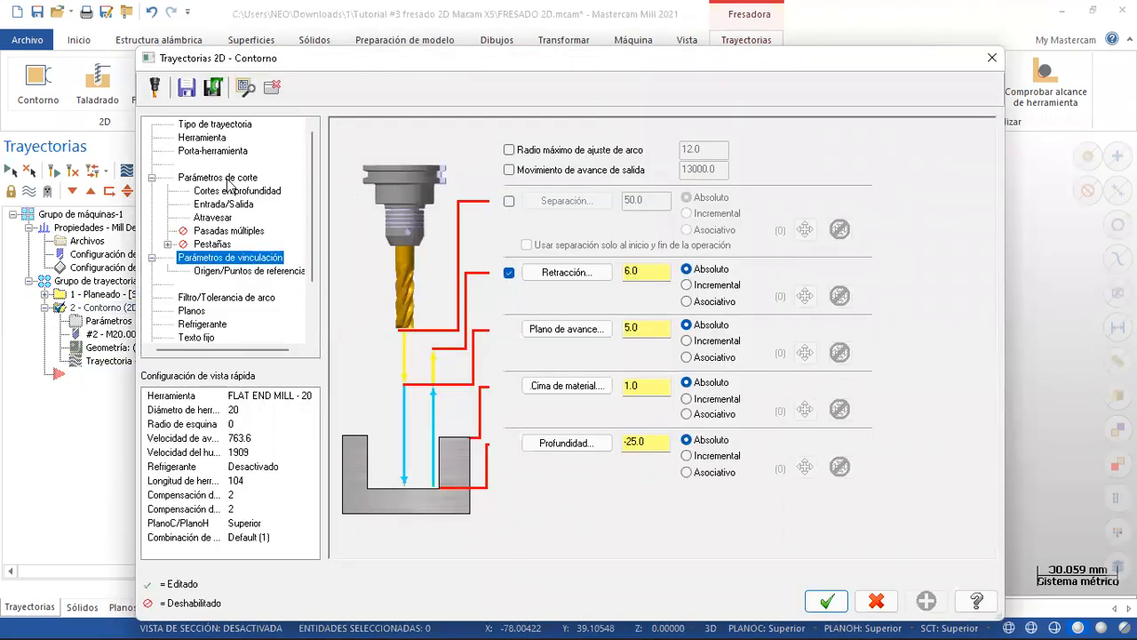
{"action": "left_click", "coordinate": [227, 180]}
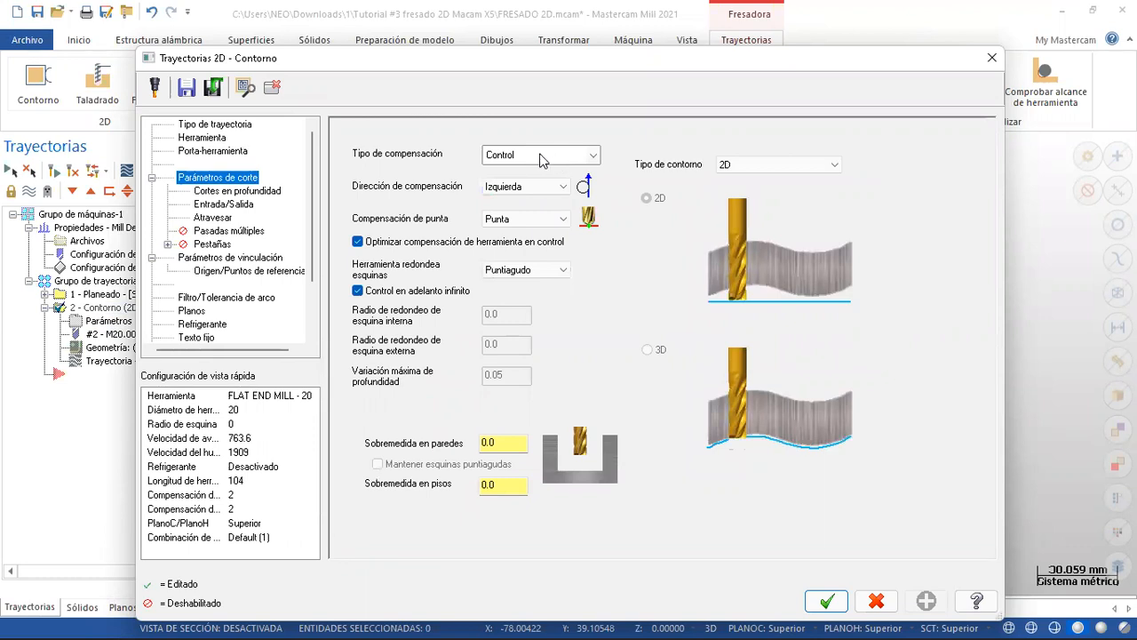
- Set the contour's entry line length and arc radius to 120%, and copy the entry values to the exit
{"action": "left_click", "coordinate": [225, 205]}
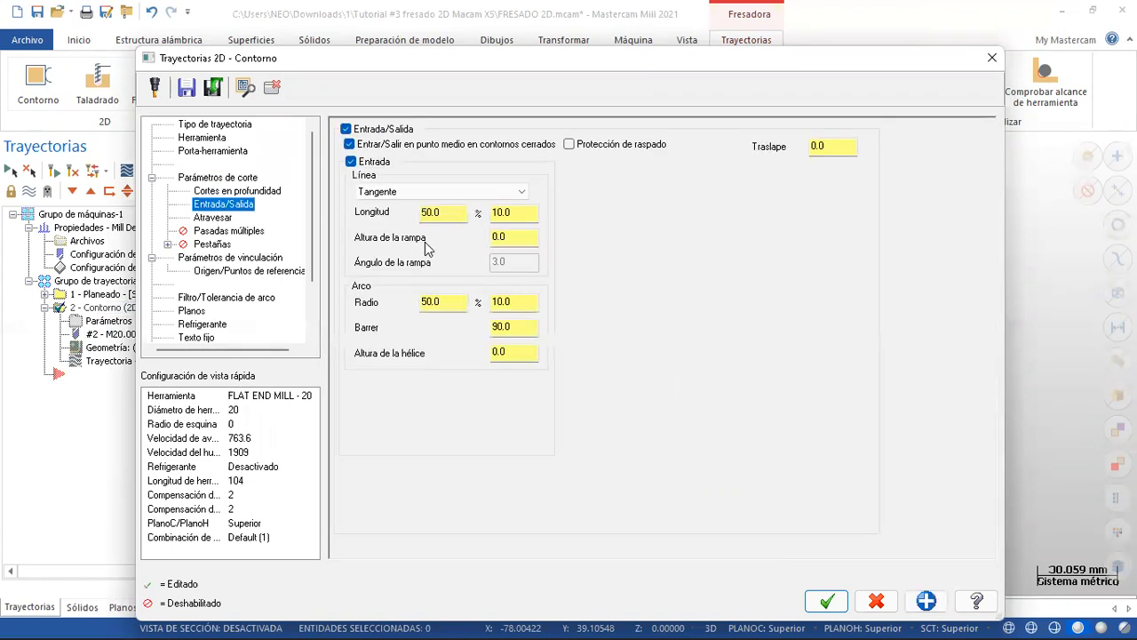
{"action": "double_click", "coordinate": [461, 211]}
{"action": "type", "text": "12"}
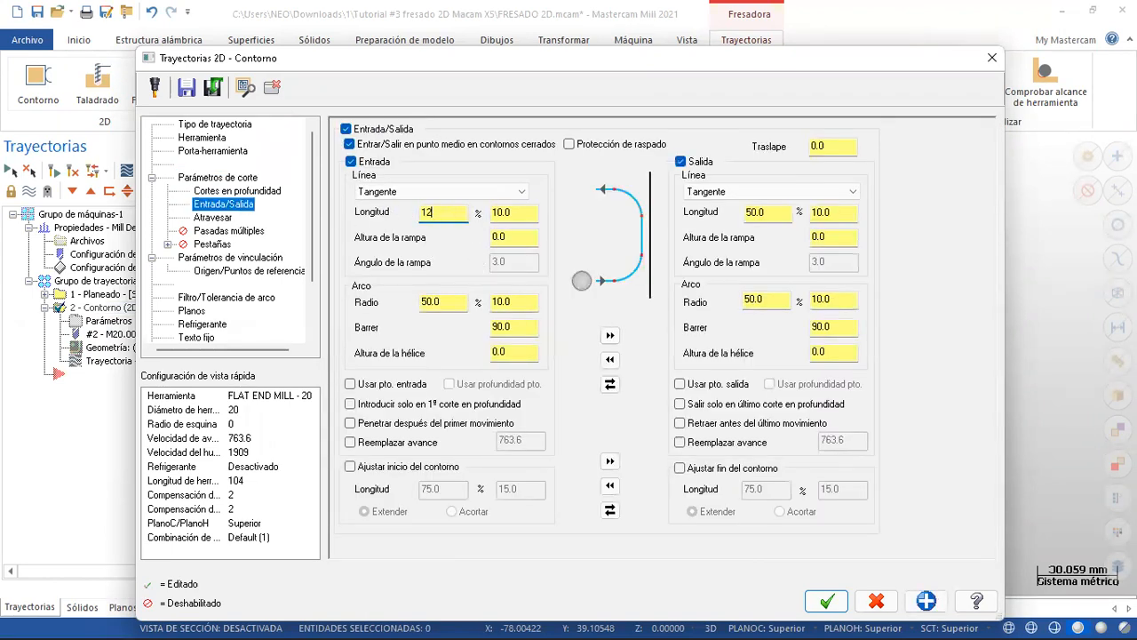
{"action": "type", "text": "0"}
{"action": "key", "text": "Return"}
{"action": "double_click", "coordinate": [451, 302]}
{"action": "type", "text": "120"}
{"action": "key", "text": "Return"}
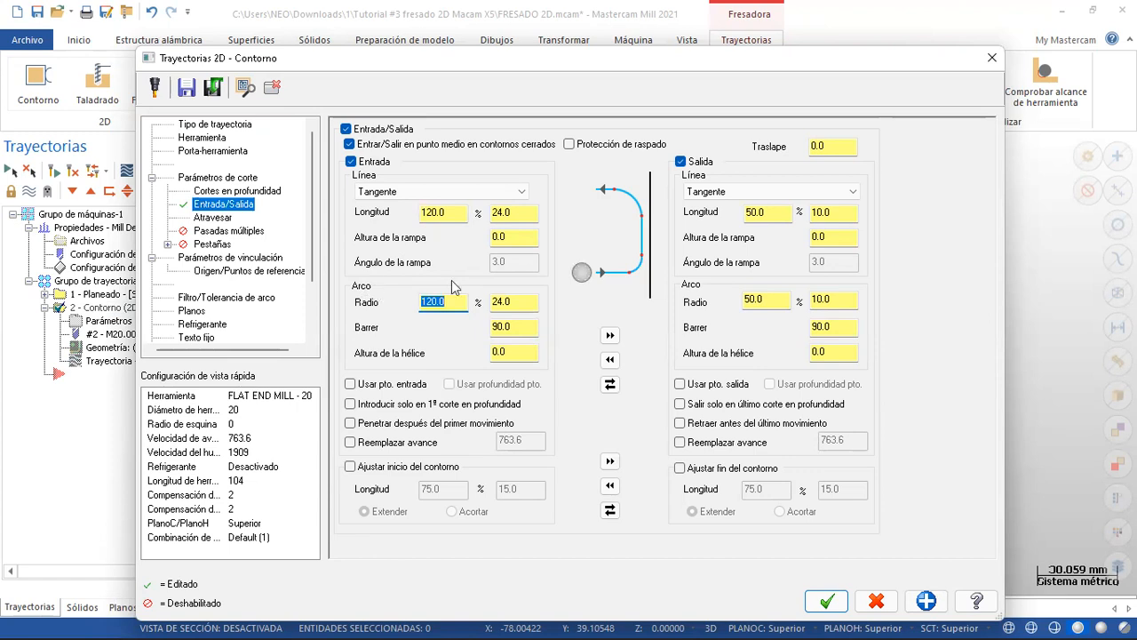
{"action": "left_click", "coordinate": [609, 336]}
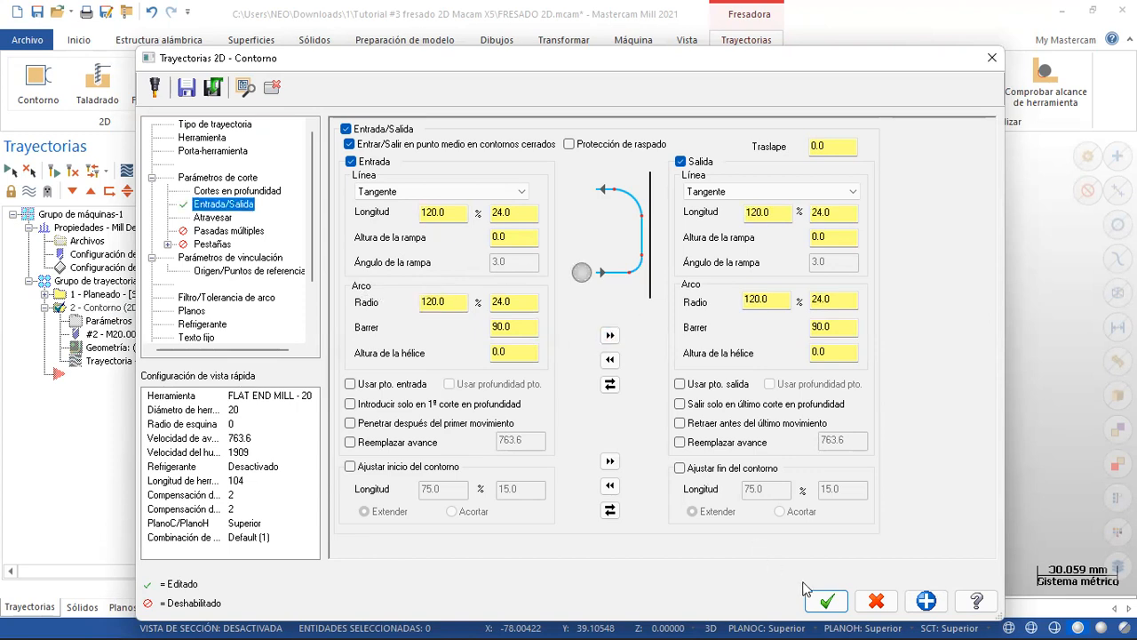
- Accept the edited contour parameters and regenerate its toolpath
{"action": "left_click", "coordinate": [826, 601]}
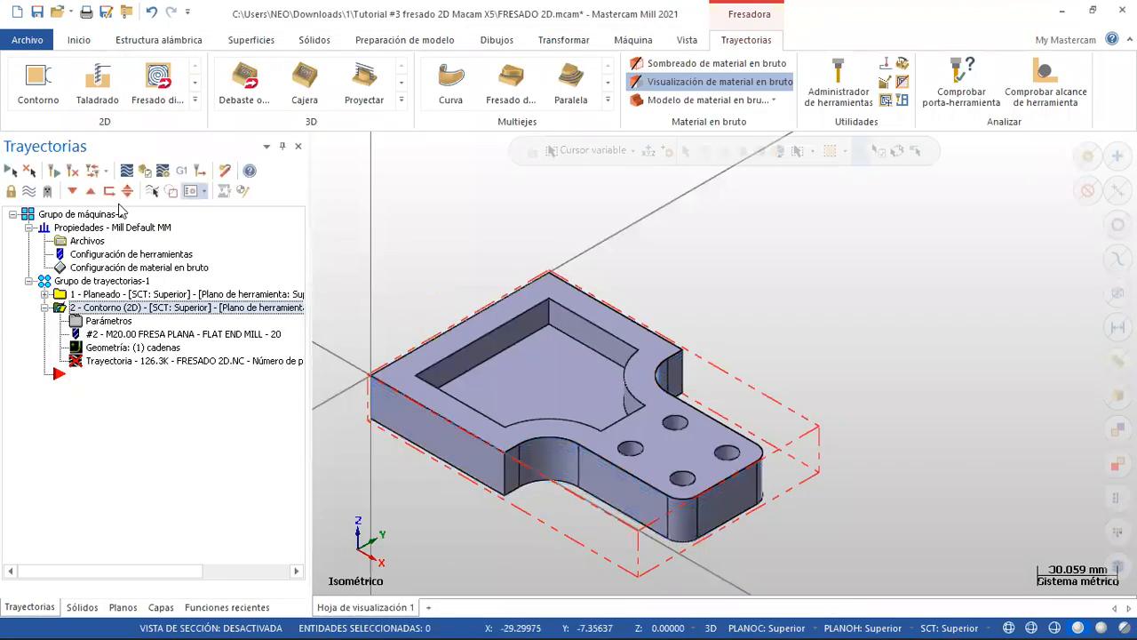
{"action": "left_click", "coordinate": [54, 170]}
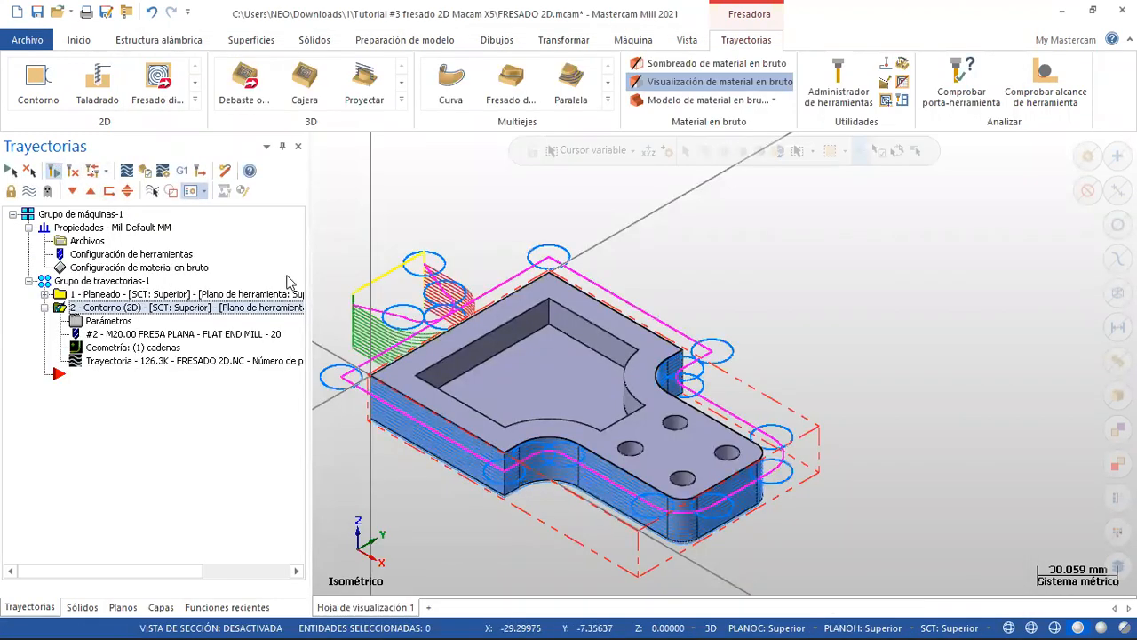
{"action": "scroll", "coordinate": [487, 286], "scroll_direction": "down", "scroll_amount": 3}
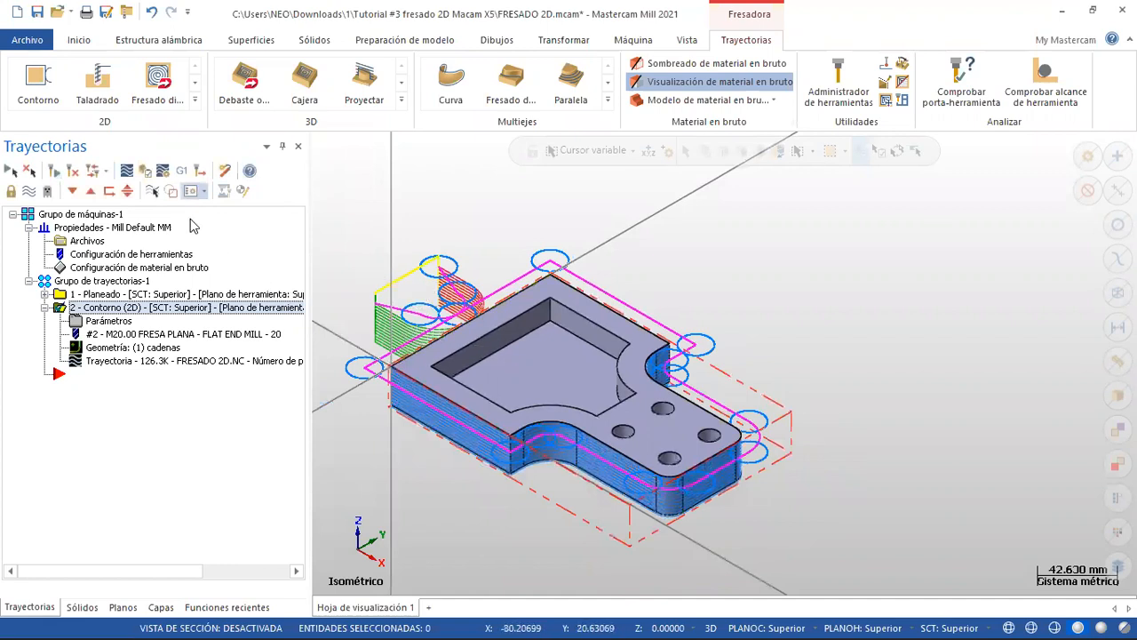
- Play the backplot of the 2D contour toolpath and close the simulation
{"action": "left_click", "coordinate": [321, 150]}
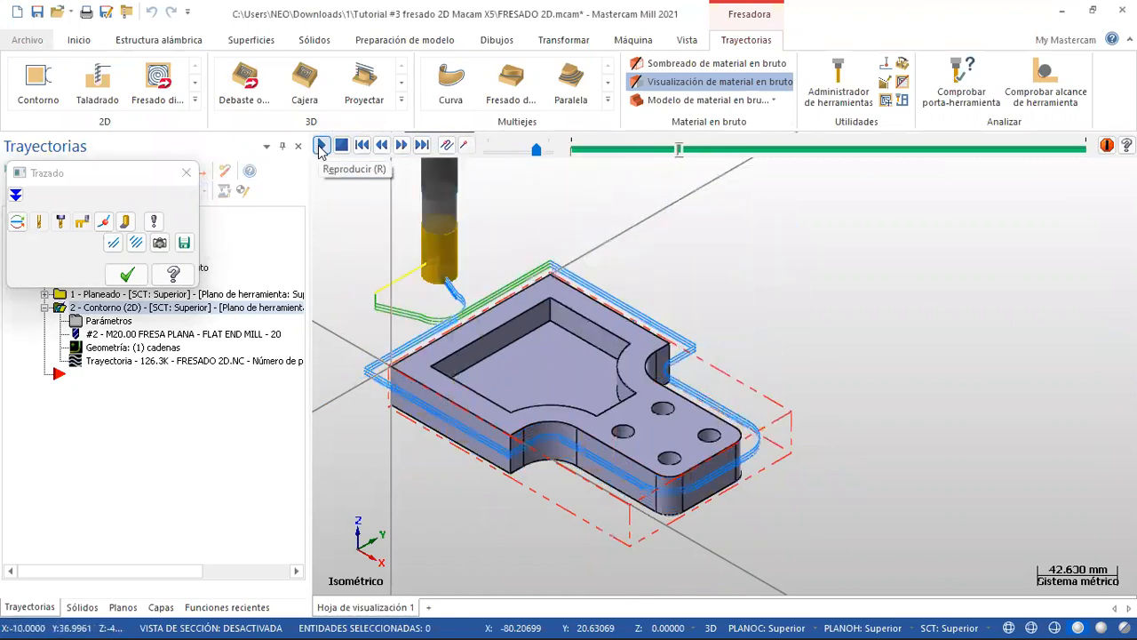
{"action": "left_click", "coordinate": [187, 173]}
- Change the contour type to Rampa with ramp motion by depth of 2.0, accept the parameters and regenerate the toolpath
{"action": "left_click", "coordinate": [129, 324]}
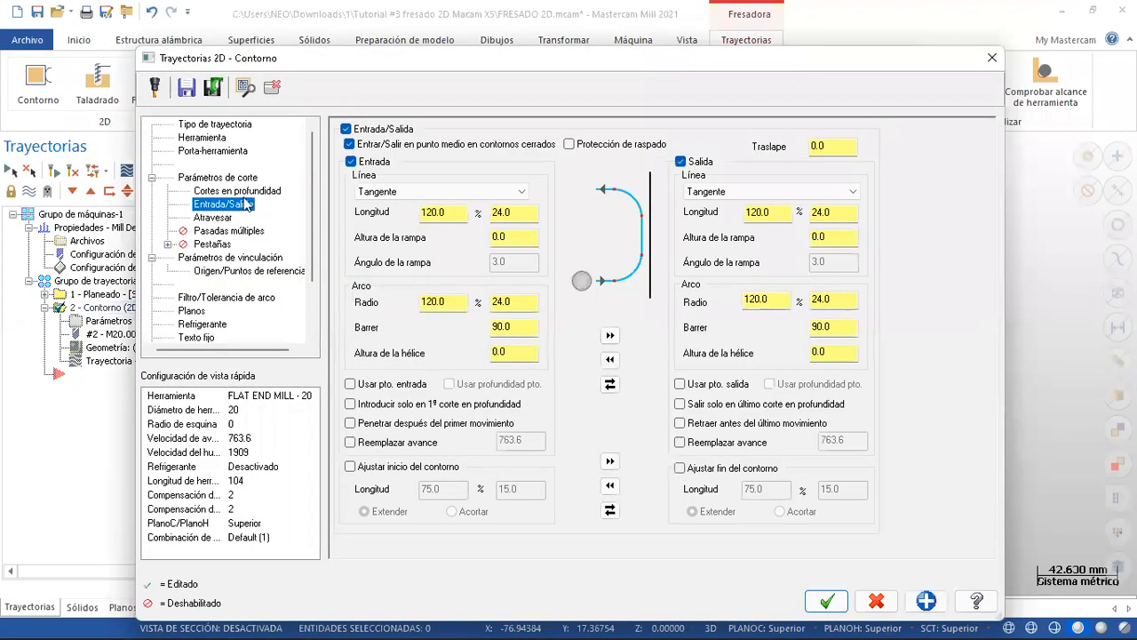
{"action": "left_click", "coordinate": [218, 178]}
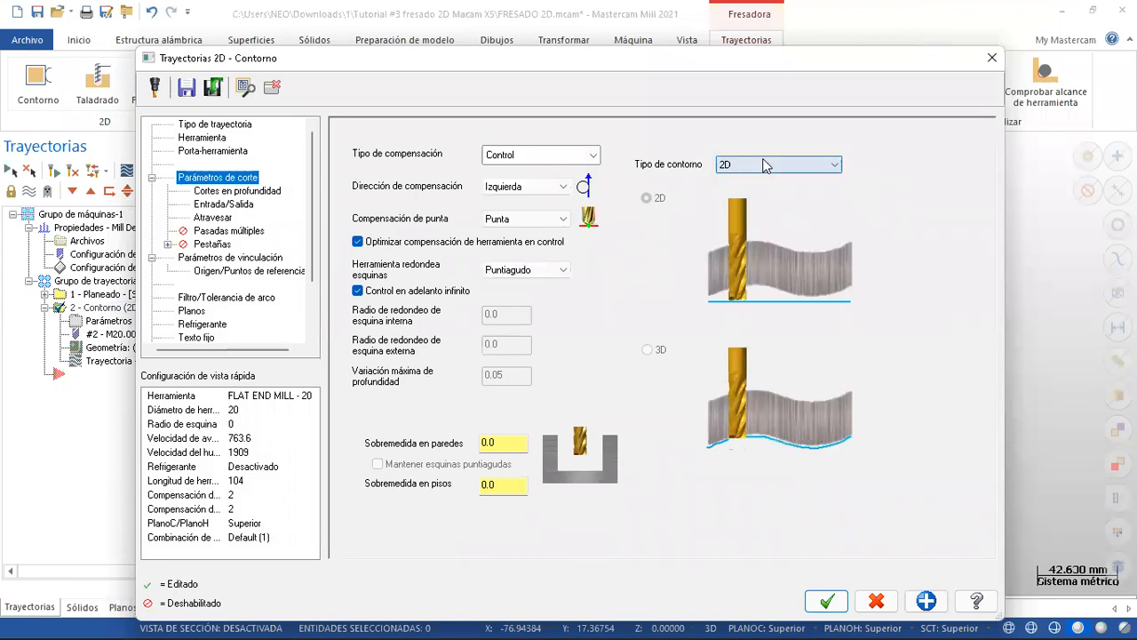
{"action": "left_click", "coordinate": [773, 165]}
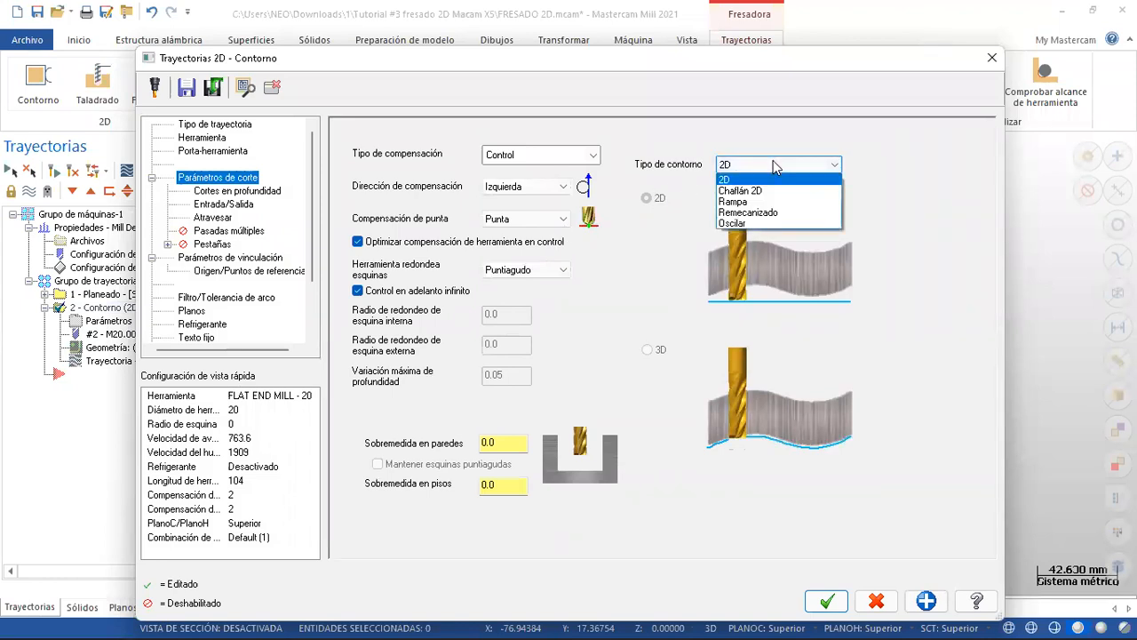
{"action": "left_click", "coordinate": [741, 203]}
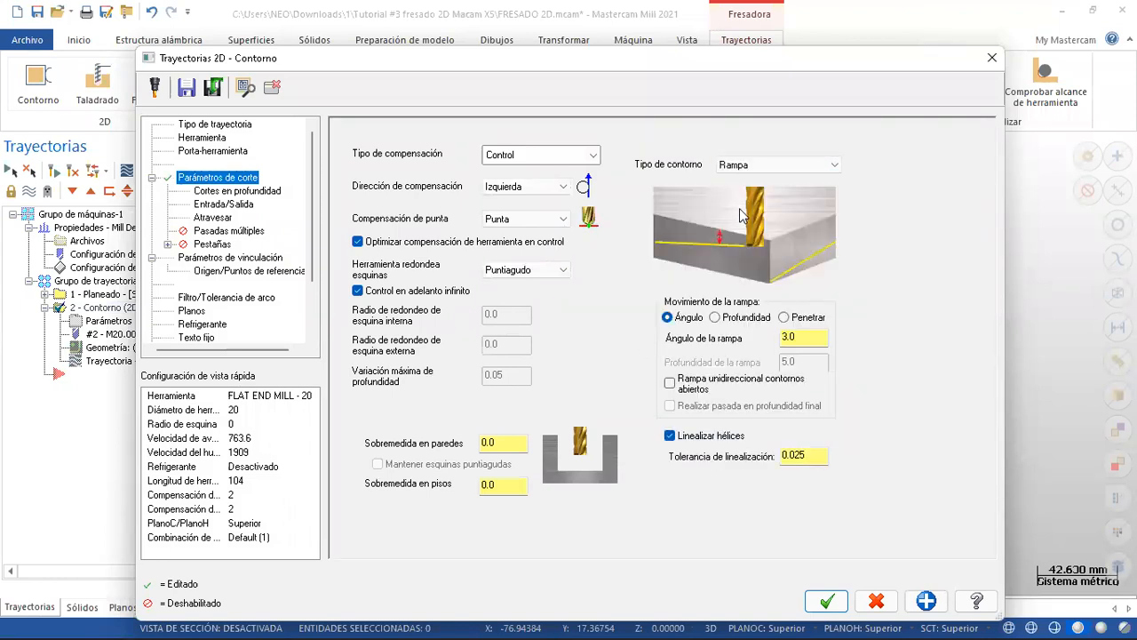
{"action": "left_click", "coordinate": [714, 317]}
{"action": "double_click", "coordinate": [801, 361]}
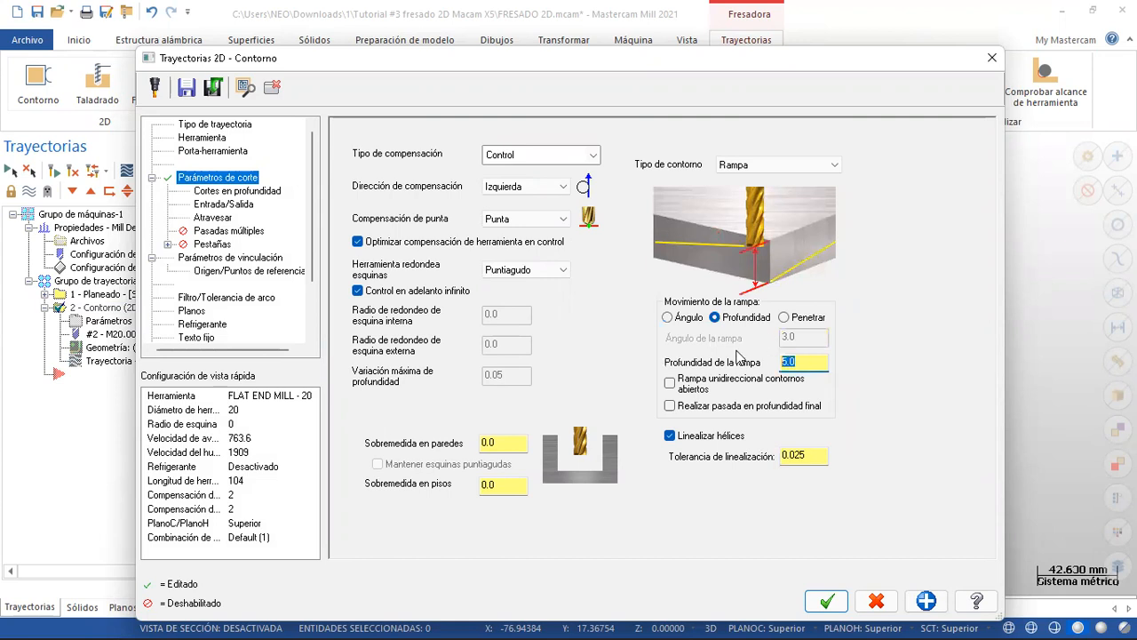
{"action": "type", "text": "2.0"}
{"action": "left_click", "coordinate": [827, 603]}
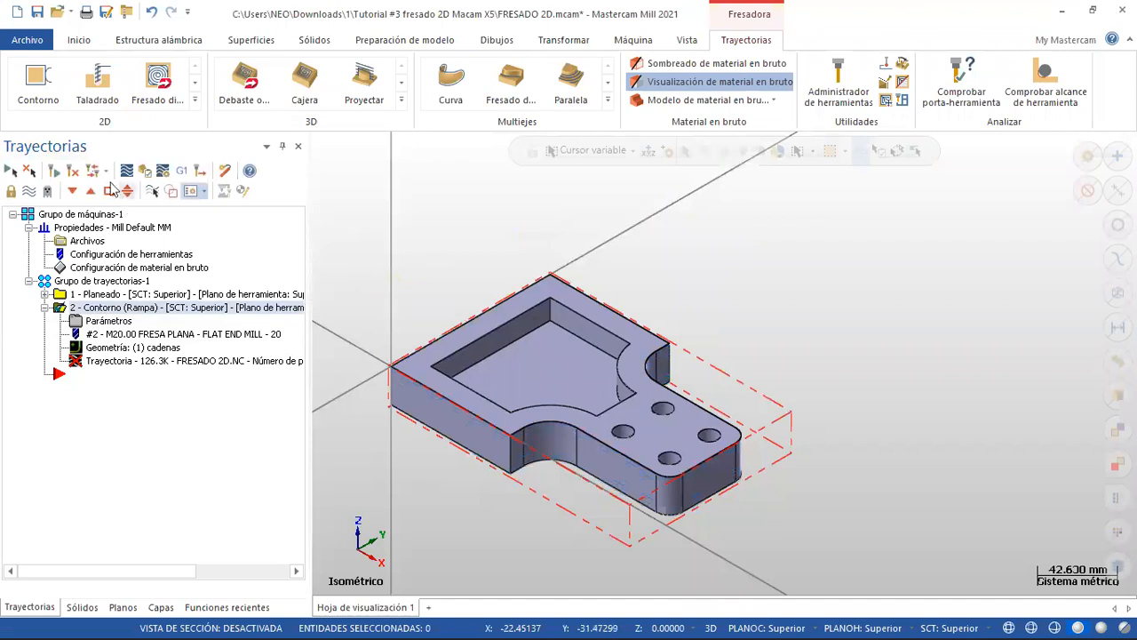
{"action": "left_click", "coordinate": [56, 172]}
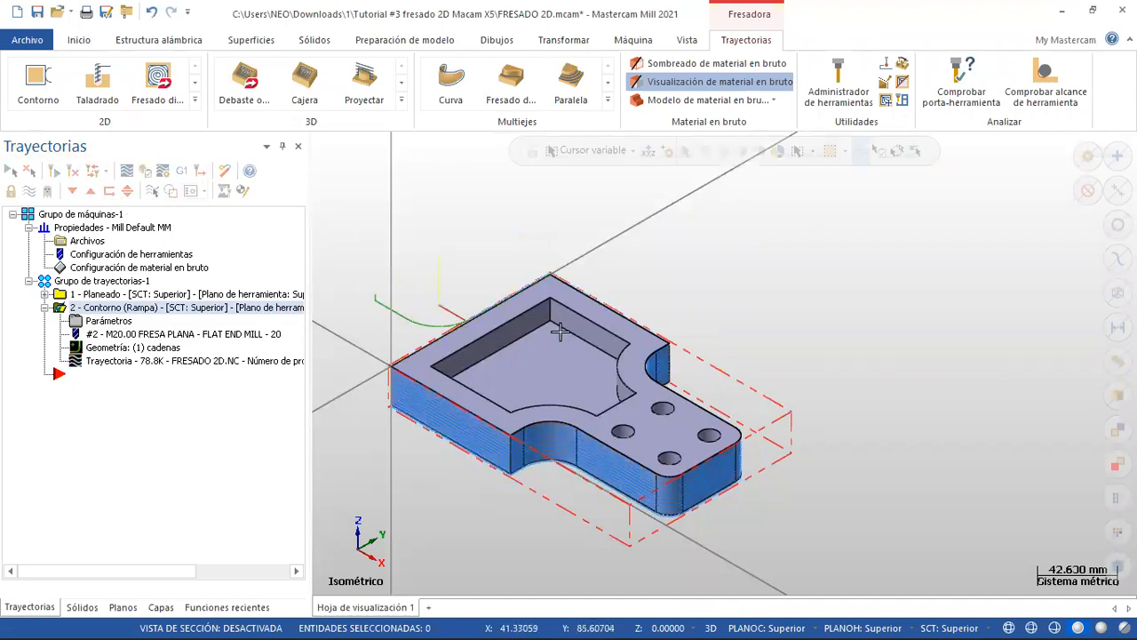
- Examine the regenerated ramp contour passes along the part's outer walls from several angles
{"action": "middle_click_drag", "start_coordinate": [456, 265], "coordinate": [523, 404]}
{"action": "scroll", "coordinate": [406, 359], "scroll_direction": "up", "scroll_amount": 1}
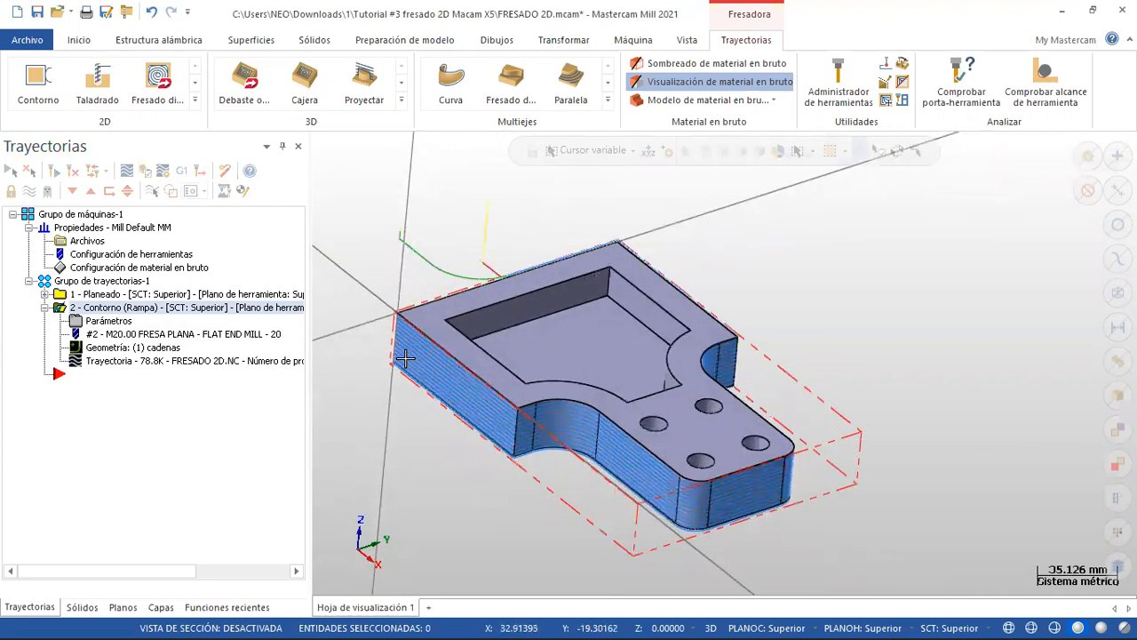
{"action": "scroll", "coordinate": [444, 335], "scroll_direction": "up", "scroll_amount": 2}
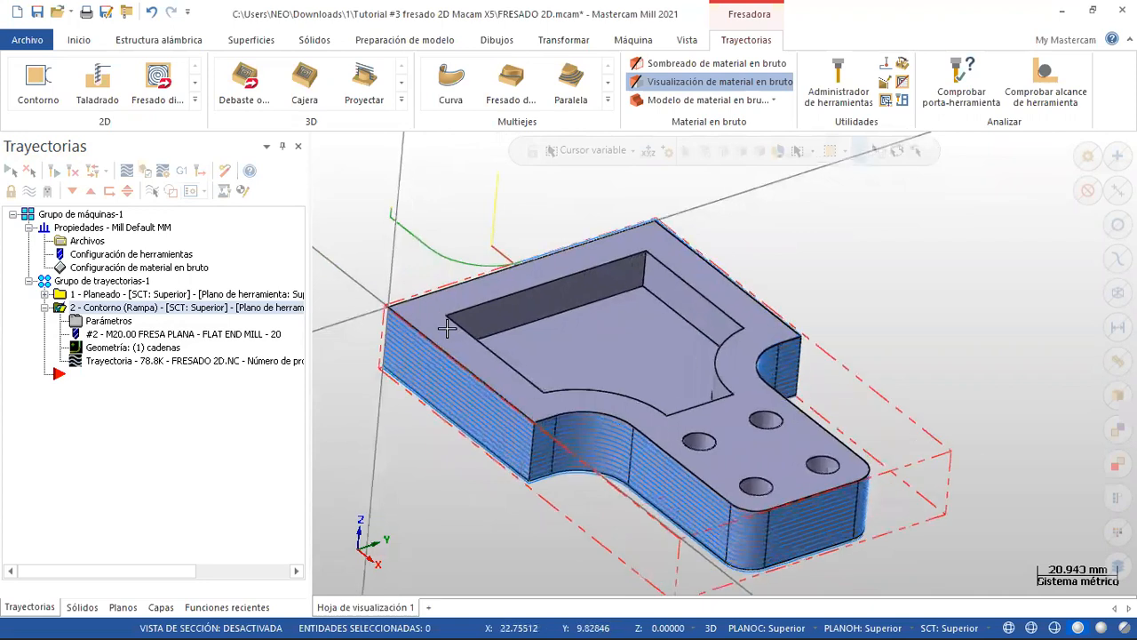
{"action": "middle_click_drag", "start_coordinate": [556, 334], "coordinate": [566, 292]}
{"action": "scroll", "coordinate": [577, 397], "scroll_direction": "up", "scroll_amount": 3}
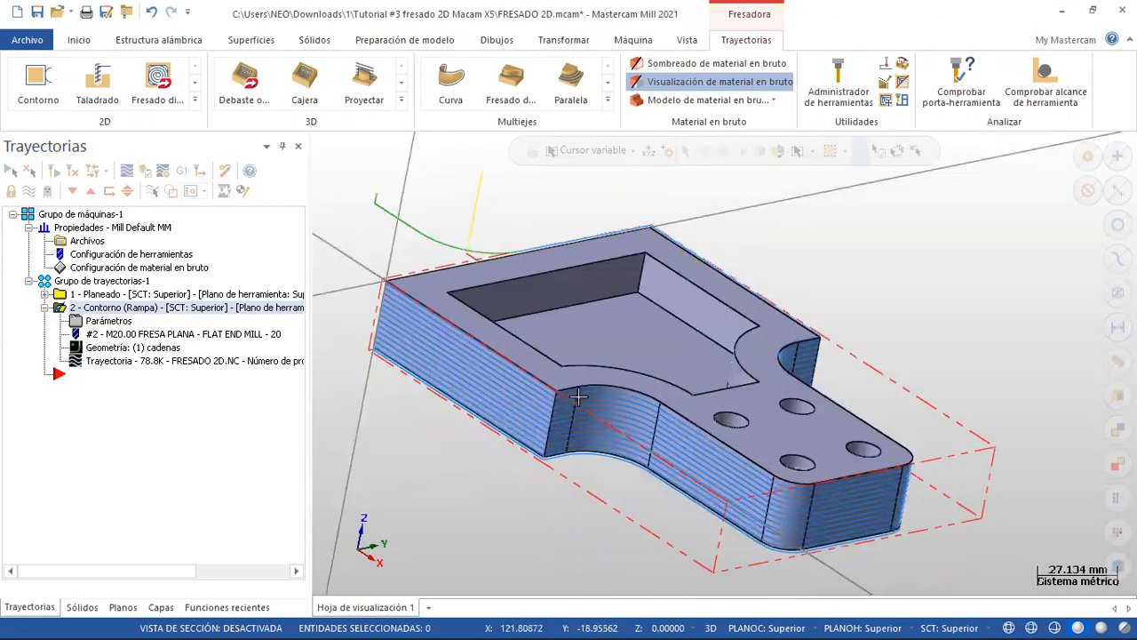
{"action": "scroll", "coordinate": [542, 380], "scroll_direction": "down", "scroll_amount": 3}
{"action": "scroll", "coordinate": [565, 292], "scroll_direction": "down", "scroll_amount": 1}
{"action": "middle_click_drag", "start_coordinate": [565, 292], "coordinate": [538, 331]}
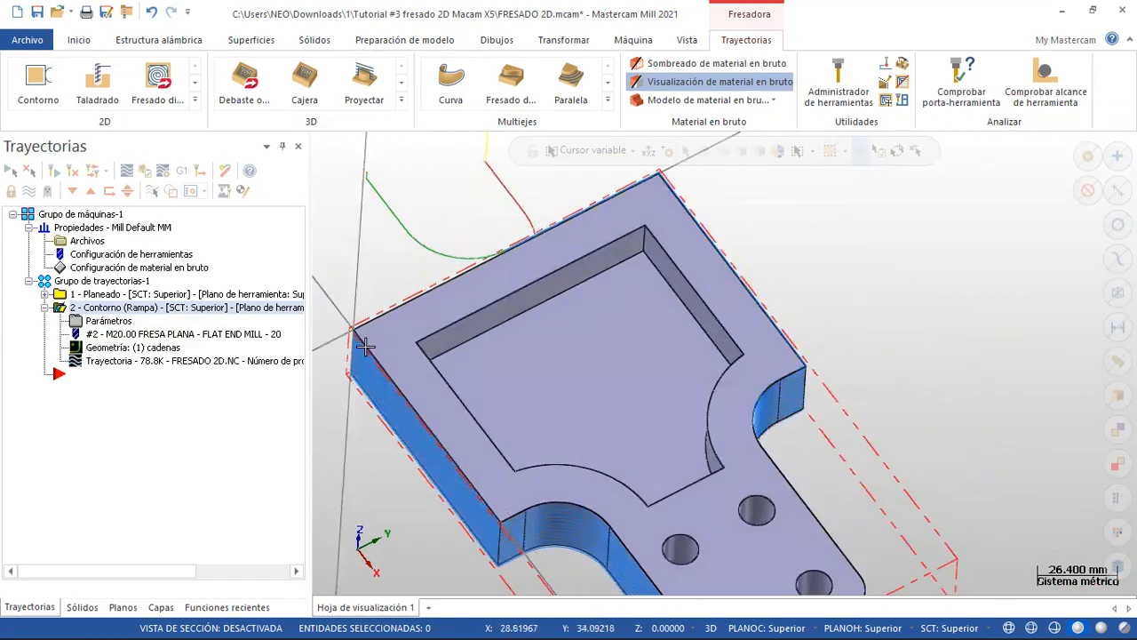
- Set the ramp contour's compensation type to Software, accept and regenerate its toolpath, and collapse the operation in the tree
{"action": "double_click", "coordinate": [108, 321]}
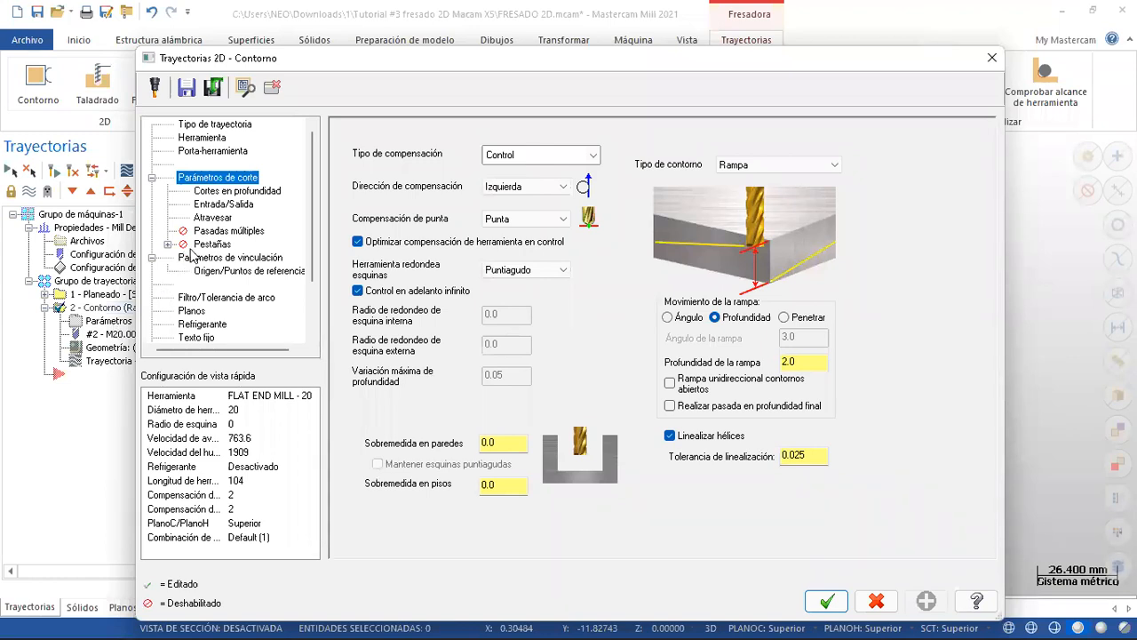
{"action": "left_click", "coordinate": [561, 156]}
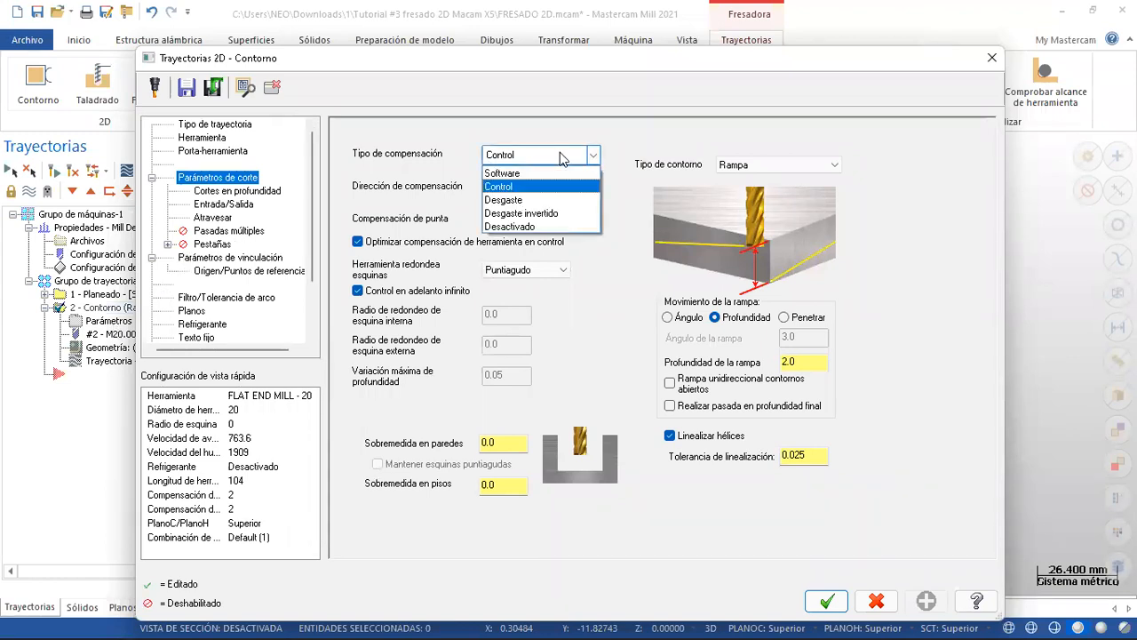
{"action": "left_click", "coordinate": [521, 175]}
{"action": "left_click", "coordinate": [833, 601]}
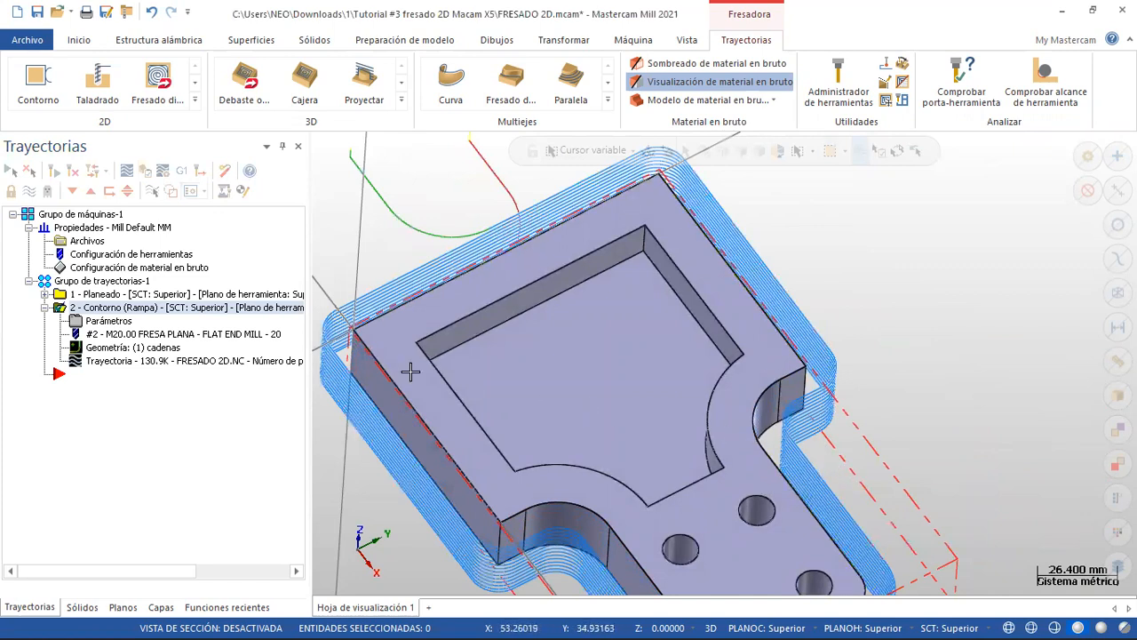
{"action": "left_click", "coordinate": [45, 308]}
{"action": "scroll", "coordinate": [811, 457], "scroll_direction": "up", "scroll_amount": 1}
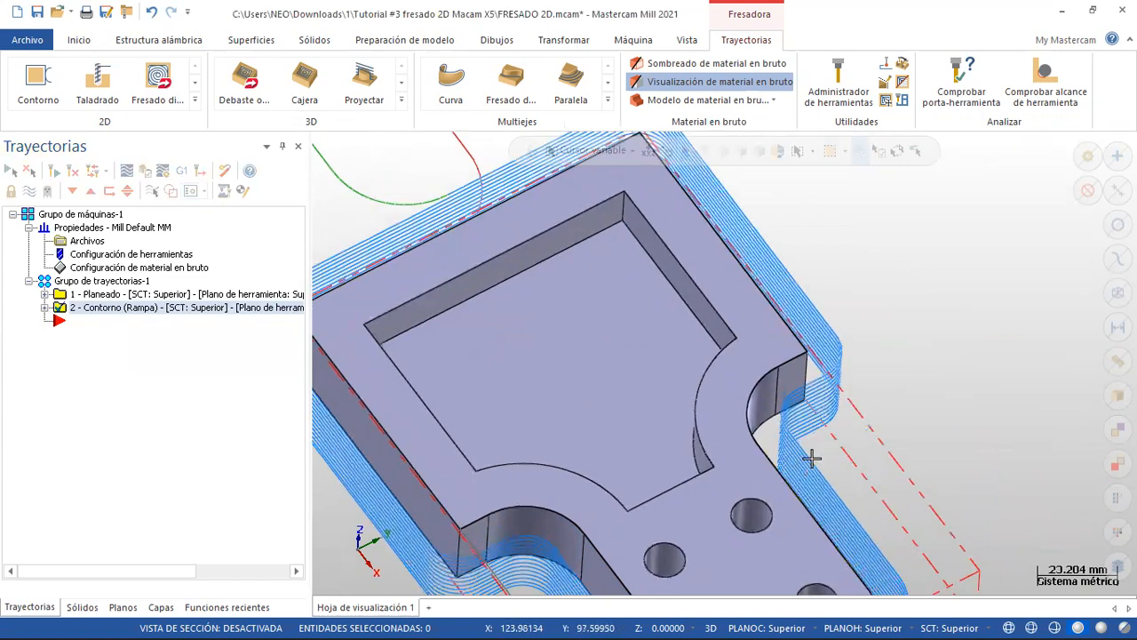
{"action": "scroll", "coordinate": [811, 458], "scroll_direction": "down", "scroll_amount": 3}
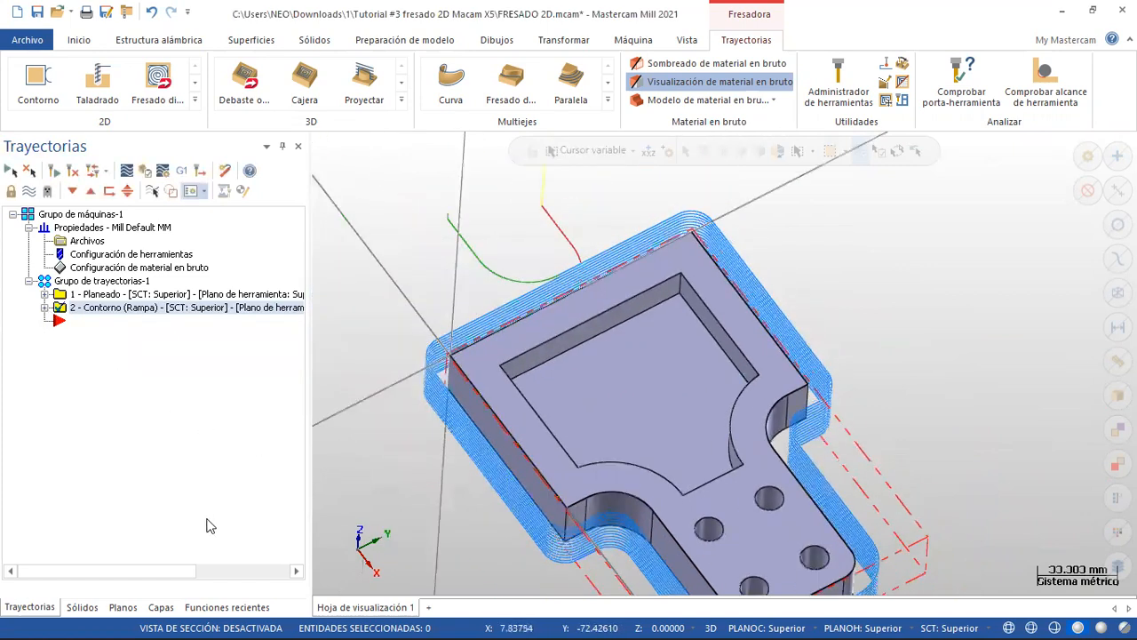
- Show the CAJERA layer, make it active, and hide the PLANEADO Y CAJERA layer
{"action": "left_click", "coordinate": [161, 607]}
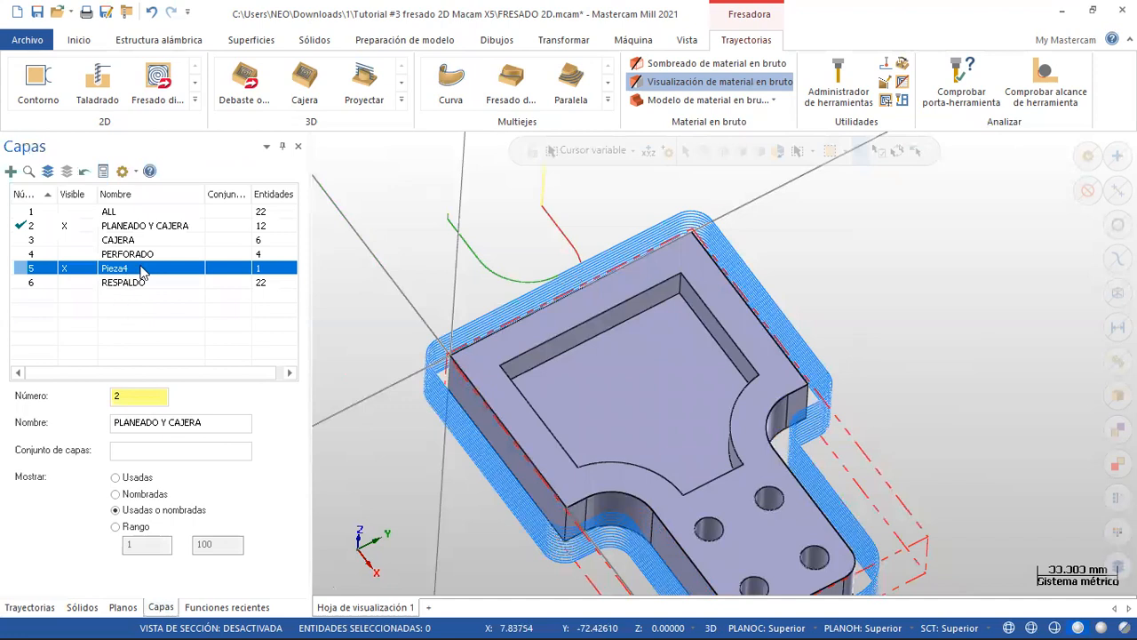
{"action": "left_click", "coordinate": [82, 241]}
{"action": "right_click", "coordinate": [82, 241]}
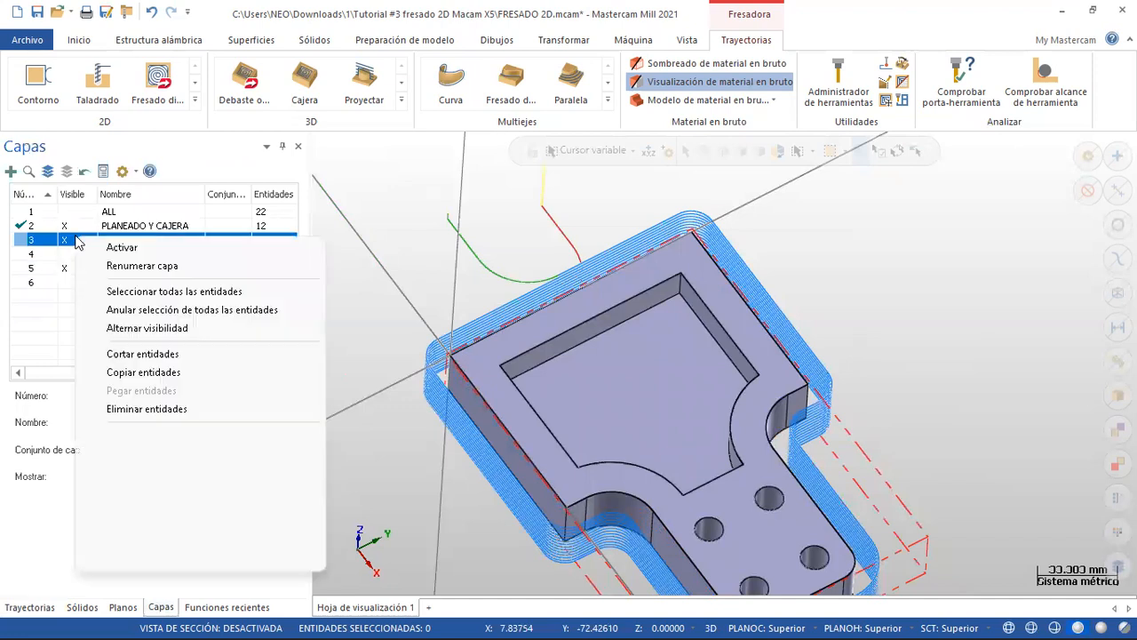
{"action": "left_click", "coordinate": [85, 247]}
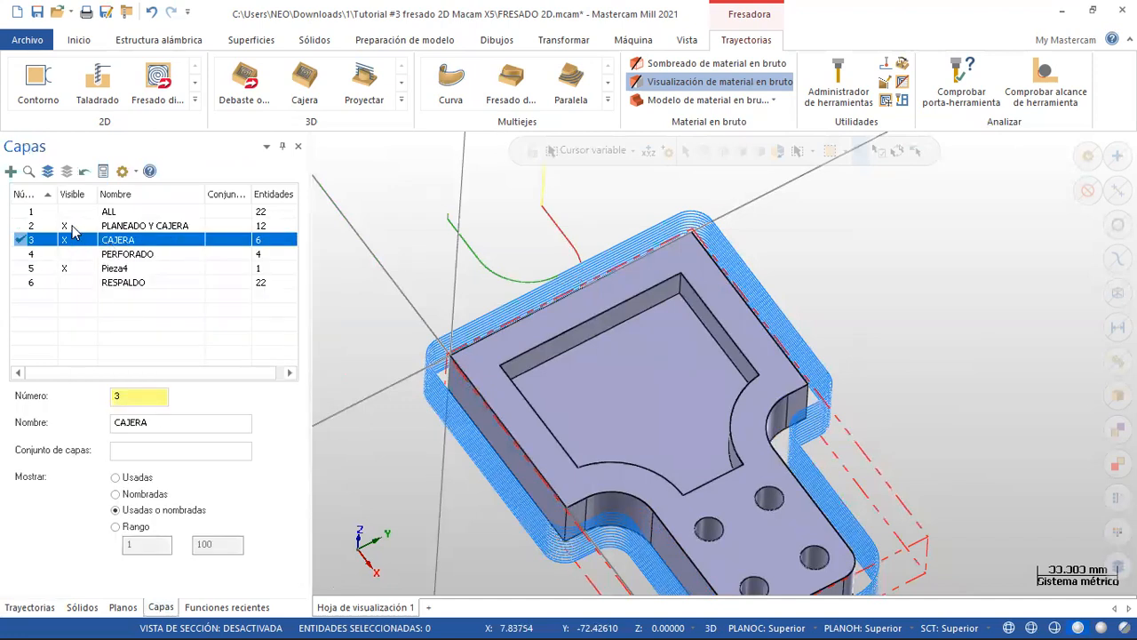
{"action": "left_click", "coordinate": [69, 228]}
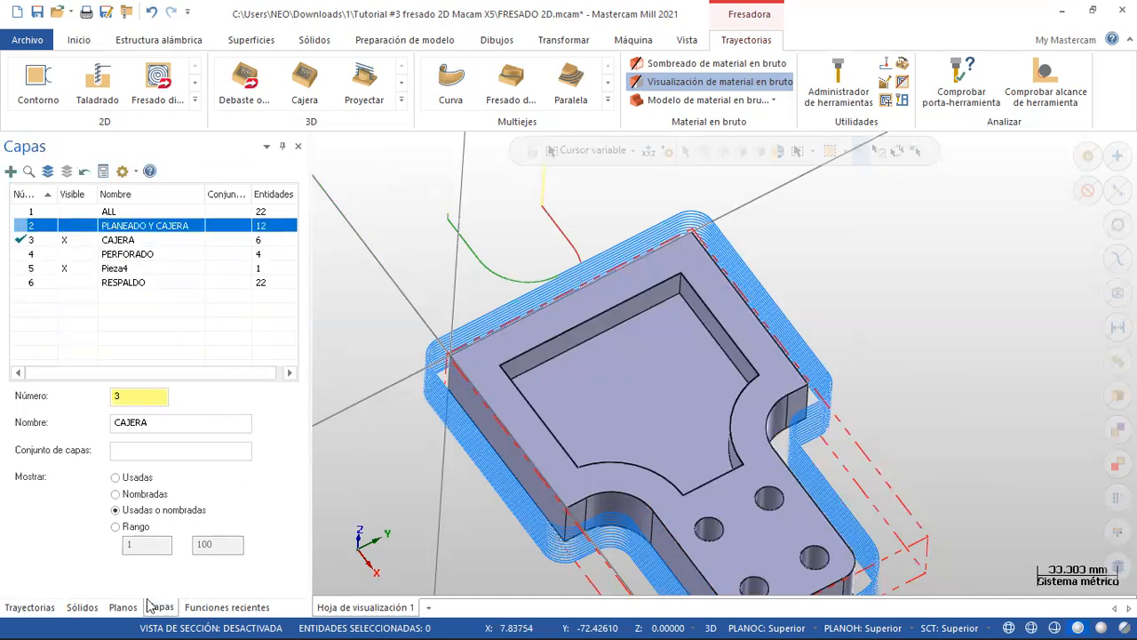
- Create a Cajera milling toolpath from the chained inner pocket outline, reversing the chain direction before accepting it
{"action": "left_click", "coordinate": [26, 607]}
{"action": "right_click", "coordinate": [120, 385]}
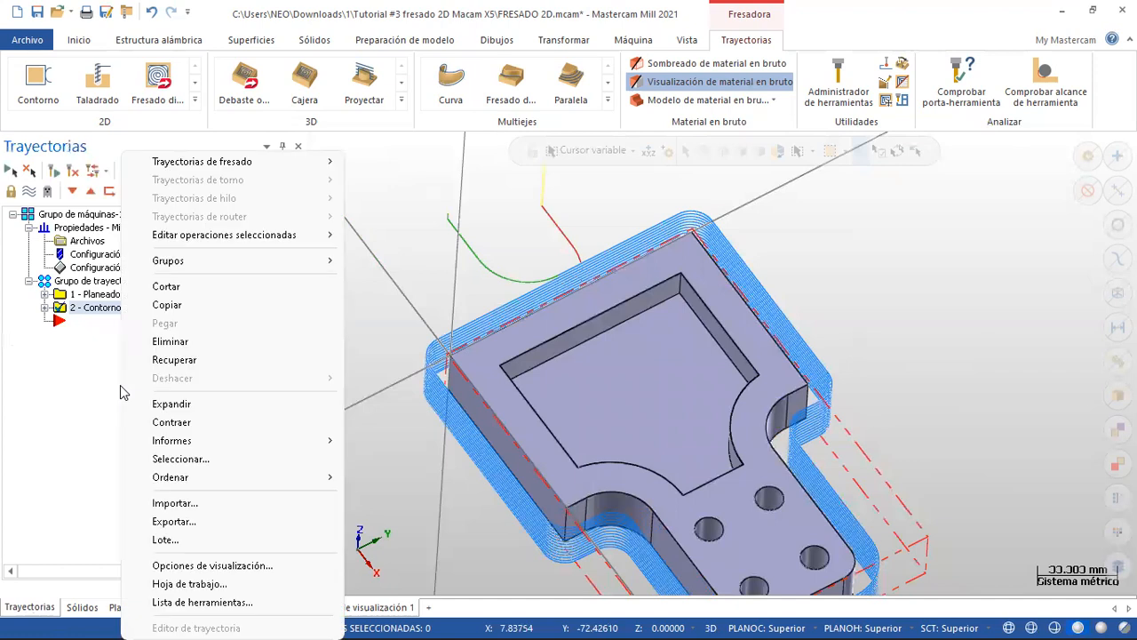
{"action": "mouse_move", "coordinate": [235, 165]}
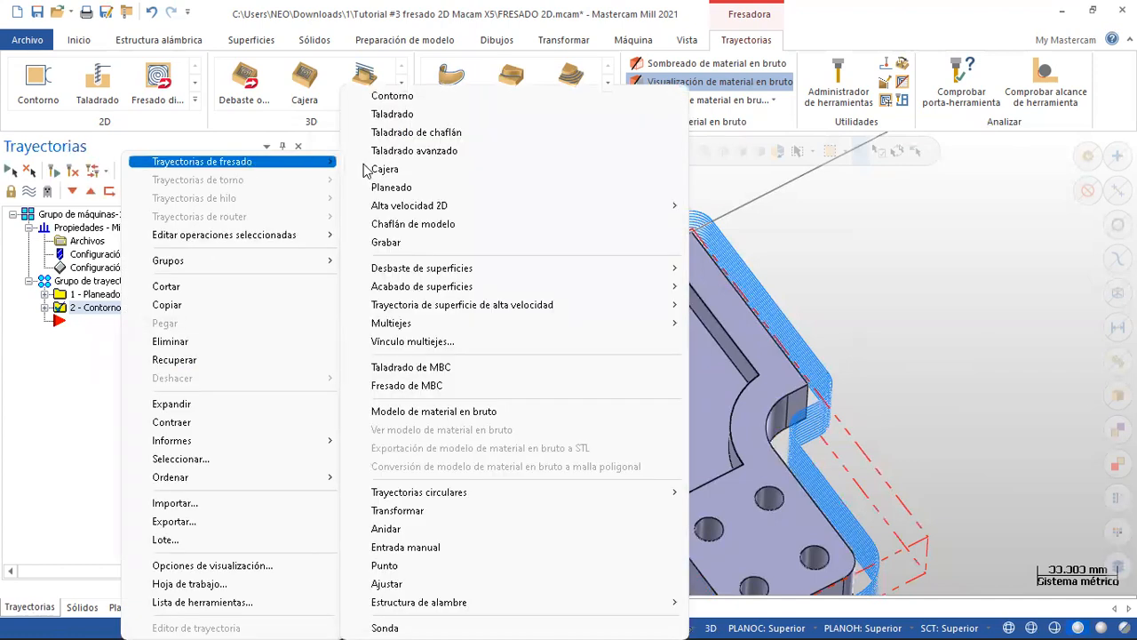
{"action": "left_click", "coordinate": [376, 169]}
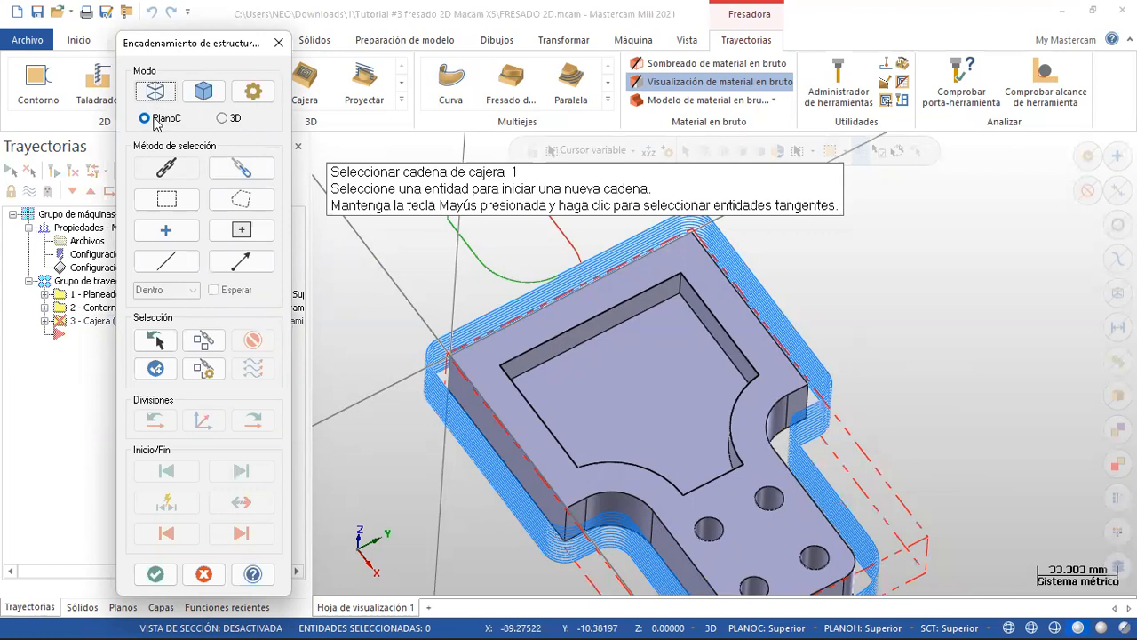
{"action": "left_click", "coordinate": [162, 167]}
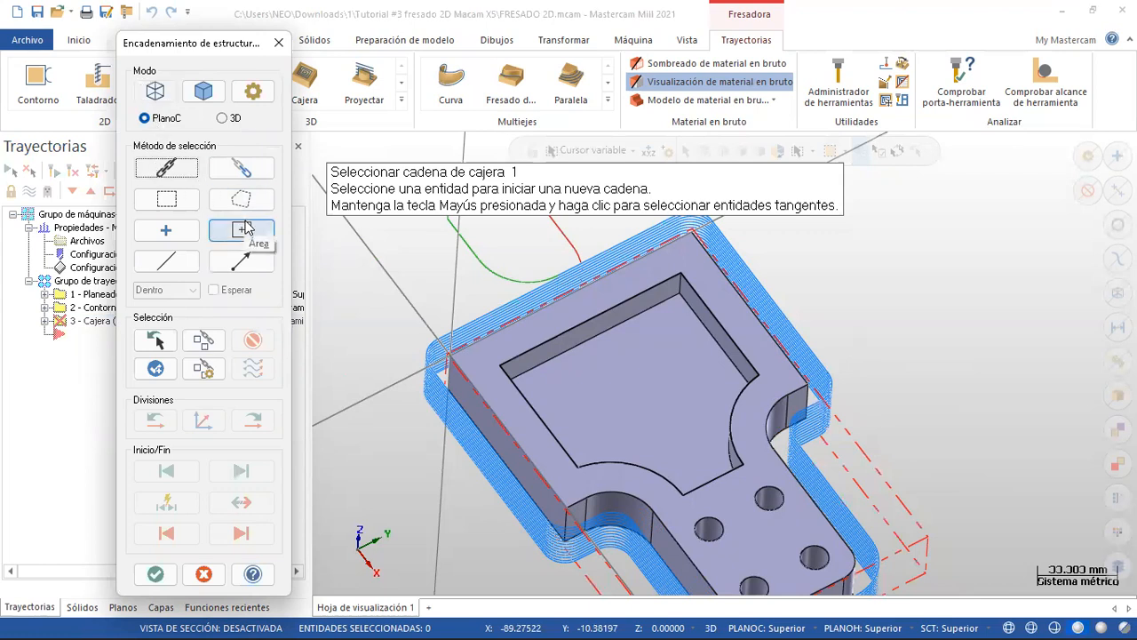
{"action": "left_click", "coordinate": [522, 353]}
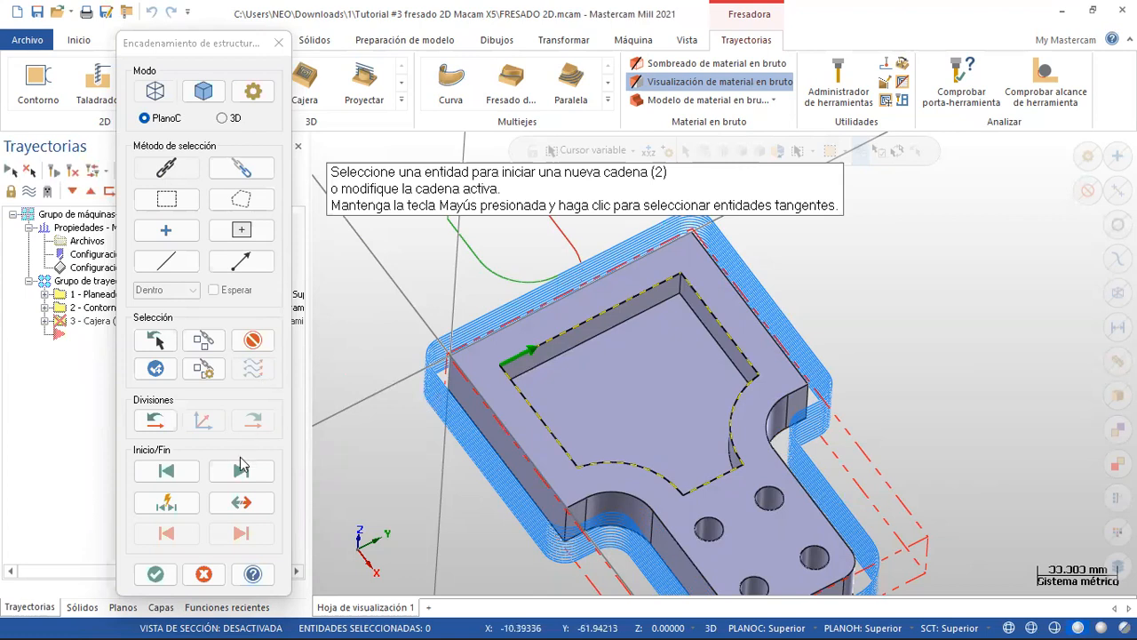
{"action": "left_click", "coordinate": [241, 502]}
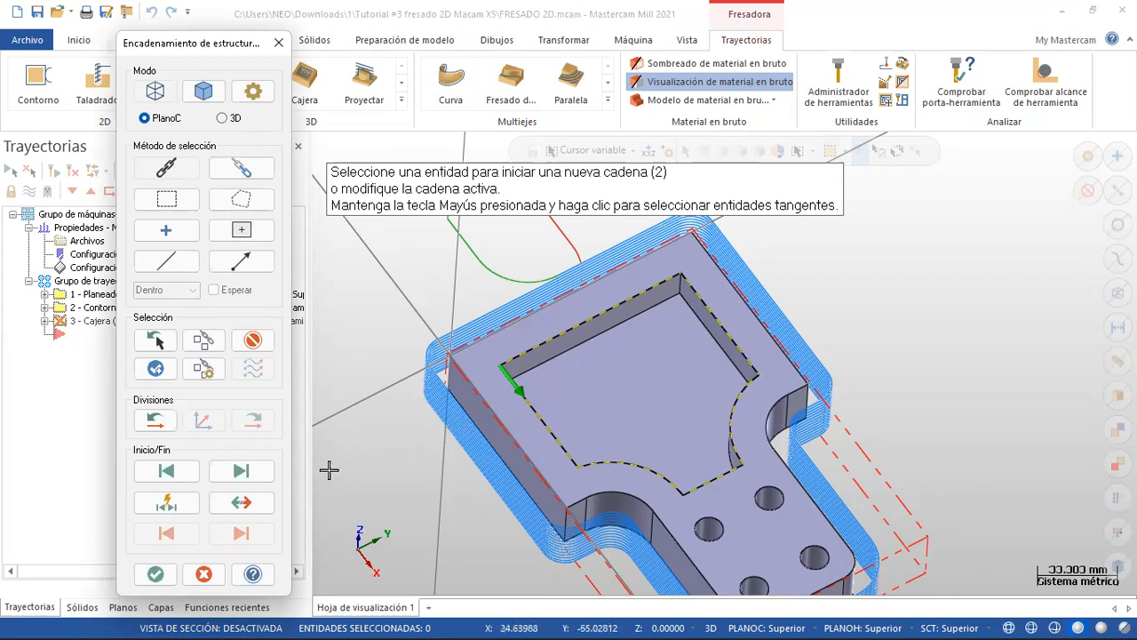
{"action": "left_click", "coordinate": [155, 573]}
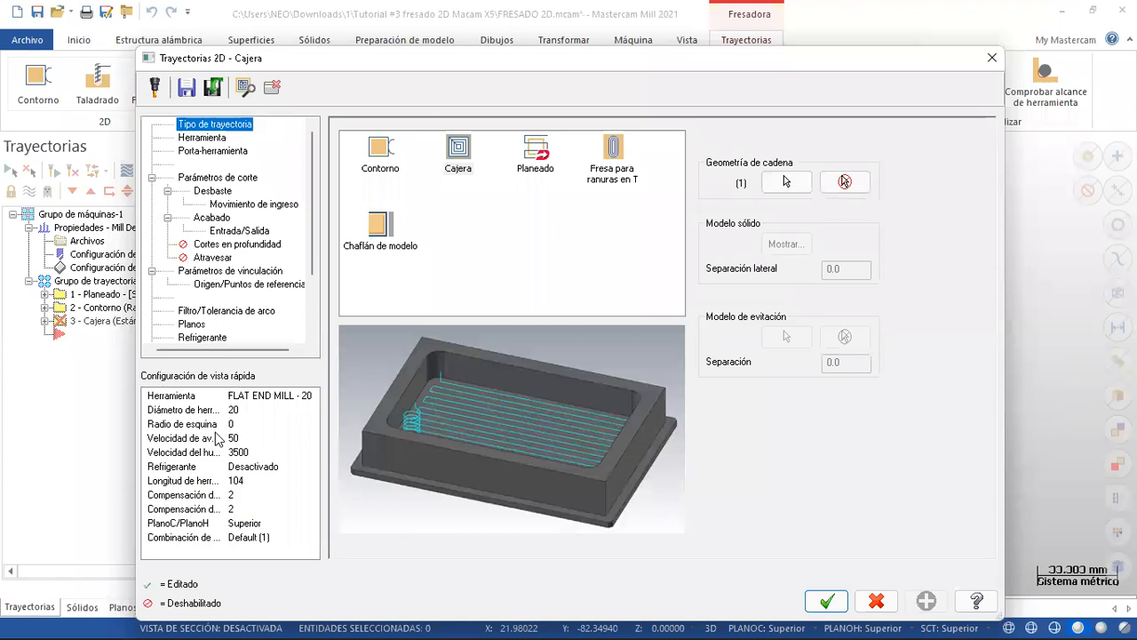
- Enter the comment DESB CAJ for the pocket operation and set the stock to leave to 0.5 on walls and 0 on floors
{"action": "left_click", "coordinate": [201, 139]}
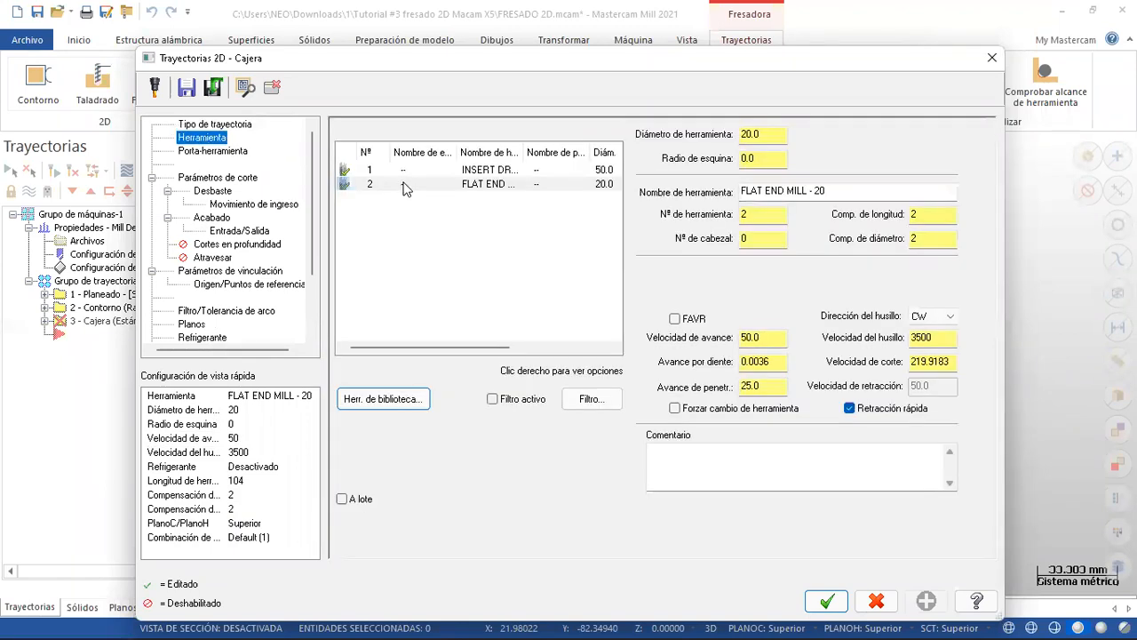
{"action": "left_click", "coordinate": [694, 469]}
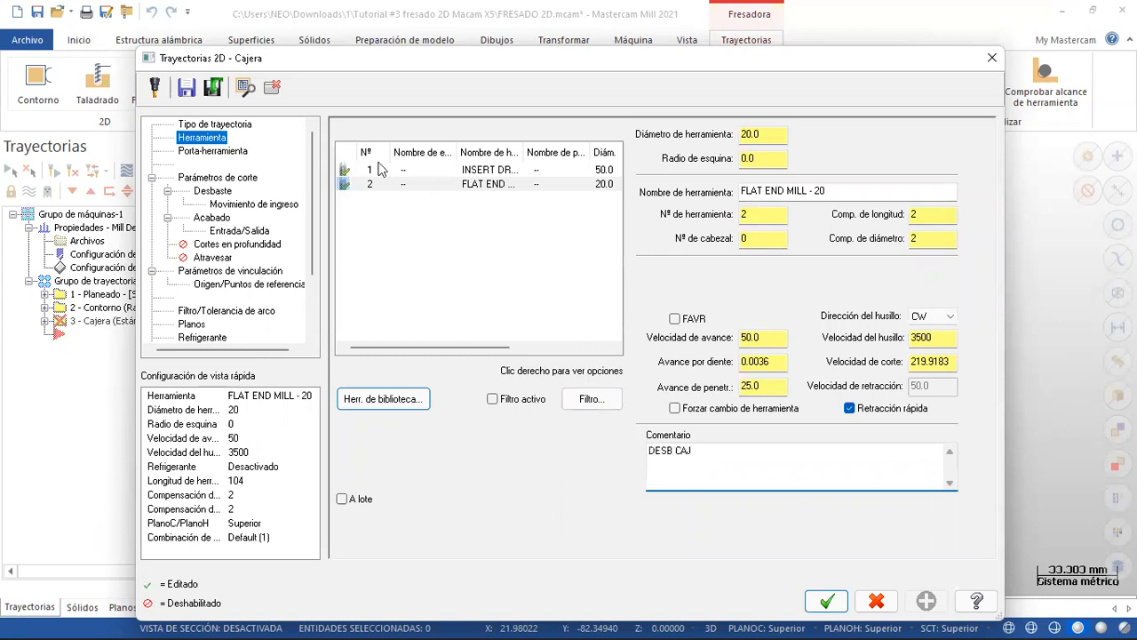
{"action": "left_click", "coordinate": [218, 177]}
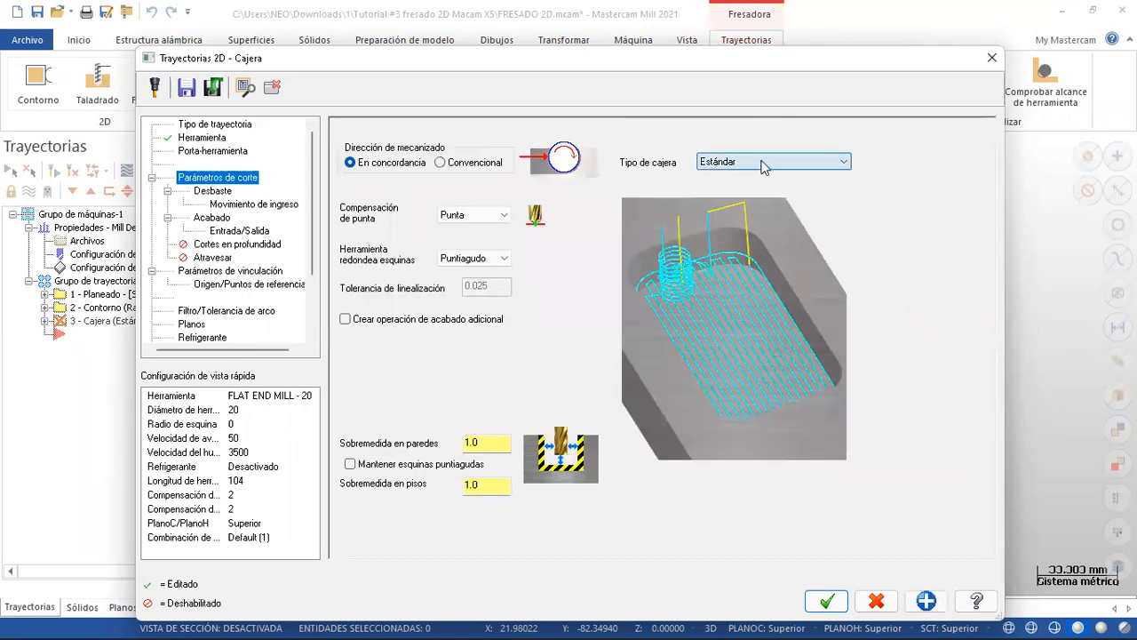
{"action": "left_click_drag", "start_coordinate": [487, 446], "coordinate": [429, 434]}
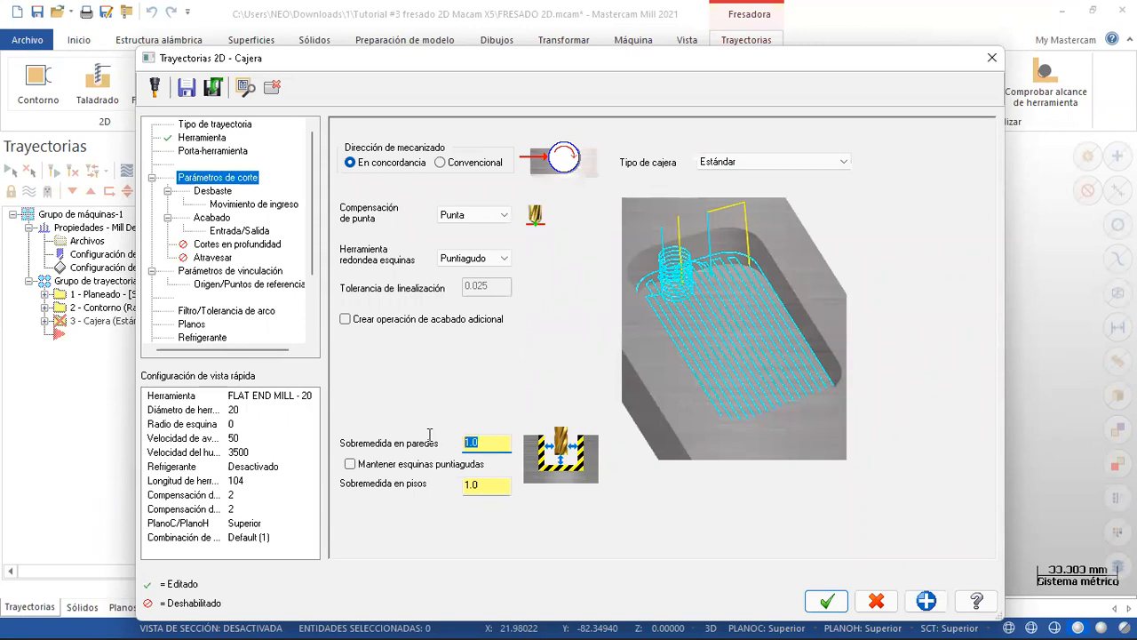
{"action": "type", "text": "0.5"}
{"action": "left_click_drag", "start_coordinate": [488, 487], "coordinate": [395, 490]}
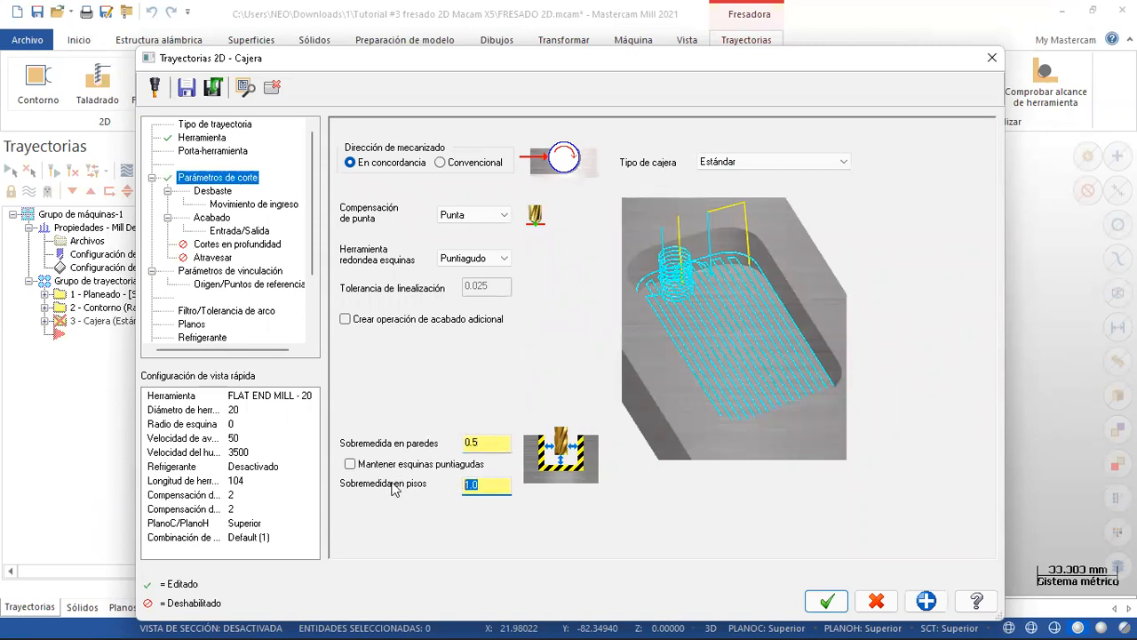
{"action": "type", "text": "0"}
{"action": "key", "text": "Return"}
- Compare the roughing patterns for the pocket, choose Zigzag as the cutting method and check its ramp entry motion
{"action": "left_click", "coordinate": [218, 192]}
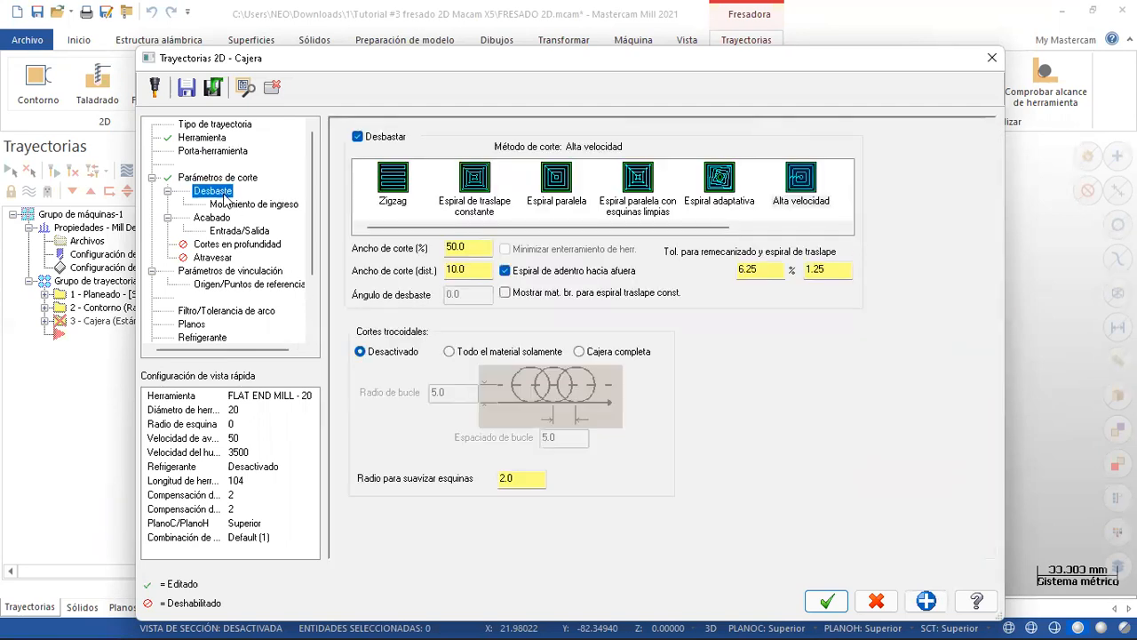
{"action": "left_click", "coordinate": [392, 186]}
{"action": "left_click", "coordinate": [475, 188]}
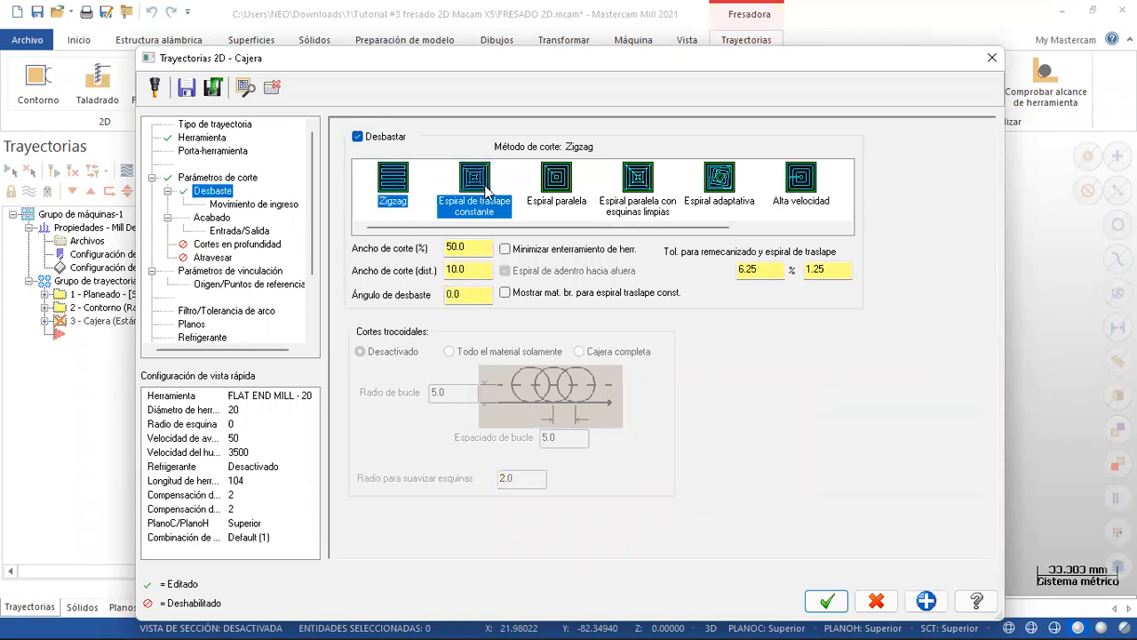
{"action": "left_click", "coordinate": [555, 181]}
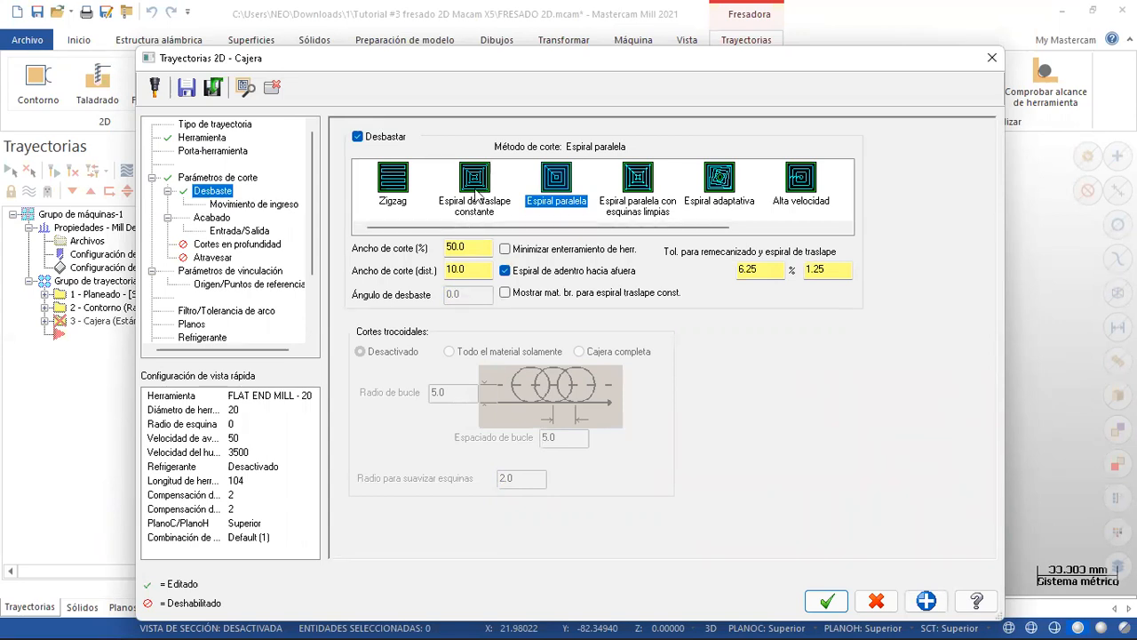
{"action": "left_click", "coordinate": [401, 180]}
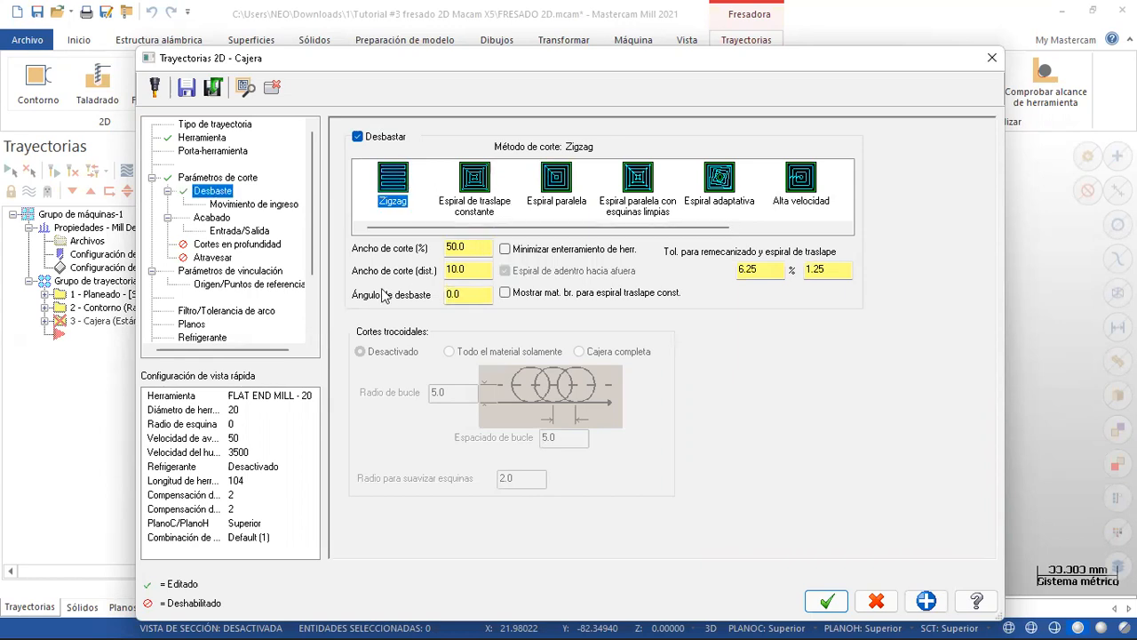
{"action": "left_click", "coordinate": [252, 205]}
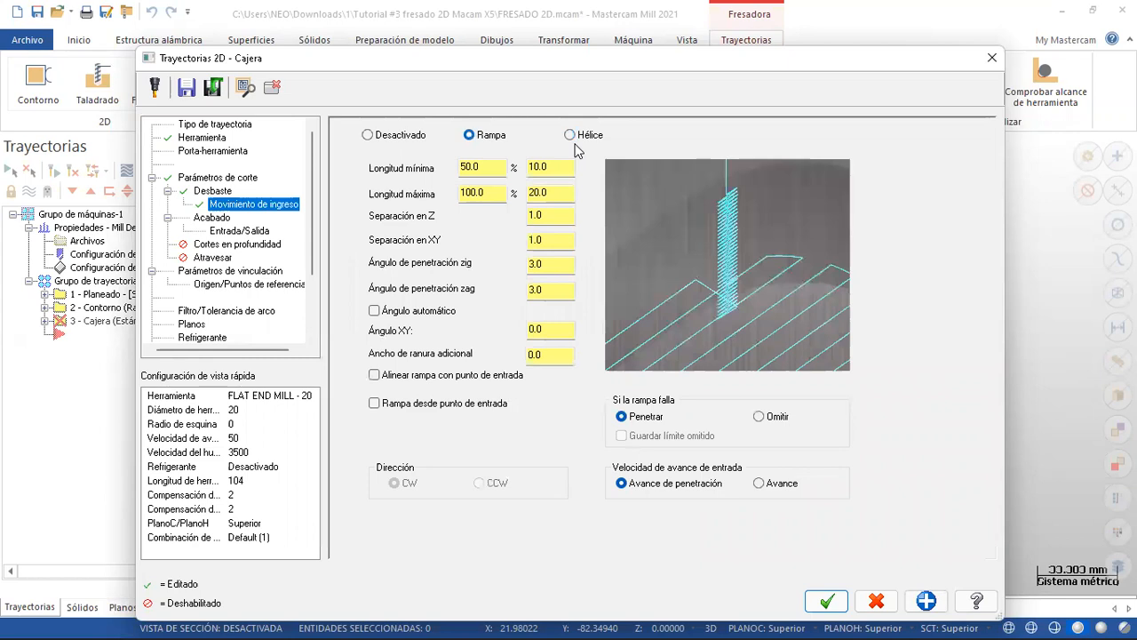
- Review the pocket's finishing and entry/exit settings and enable depth cuts, leaving break through off
{"action": "left_click", "coordinate": [212, 219]}
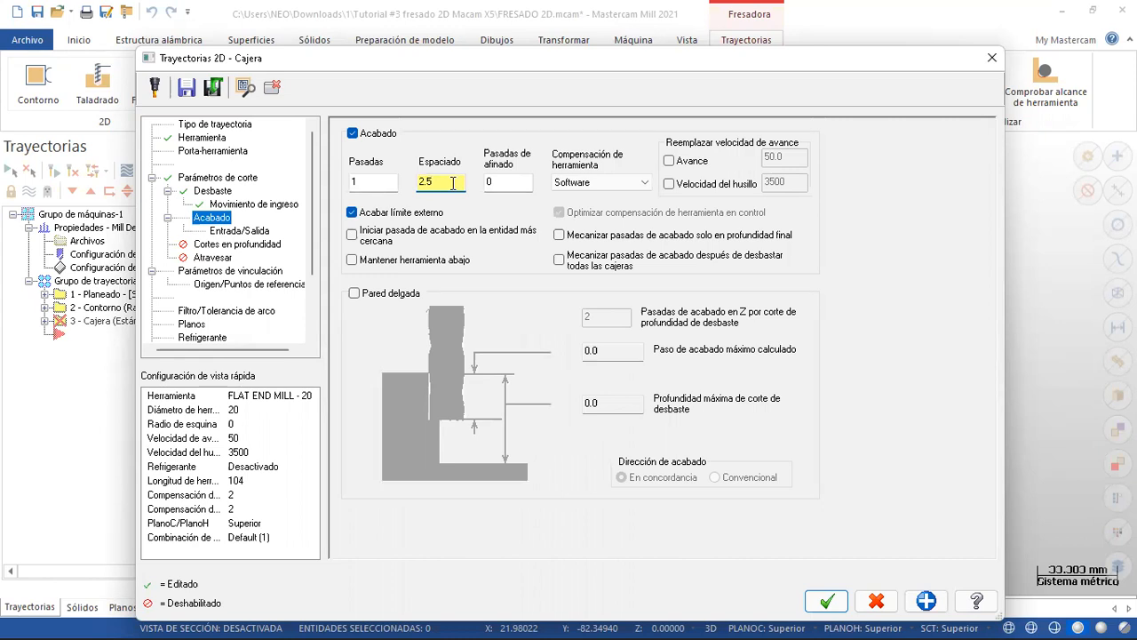
{"action": "left_click", "coordinate": [245, 231]}
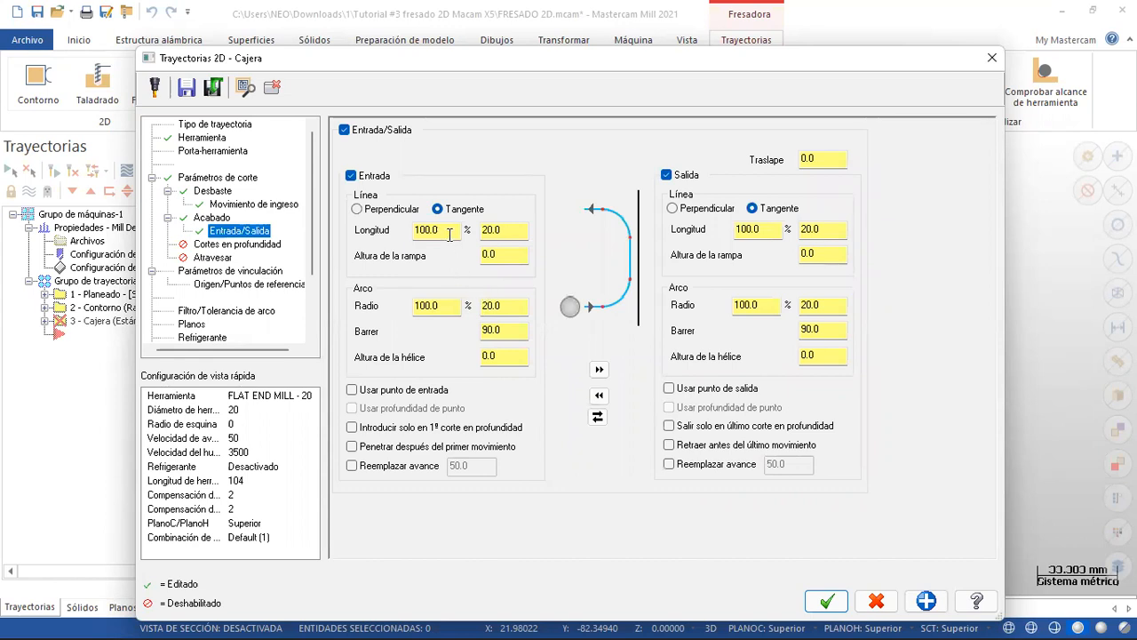
{"action": "left_click", "coordinate": [238, 246]}
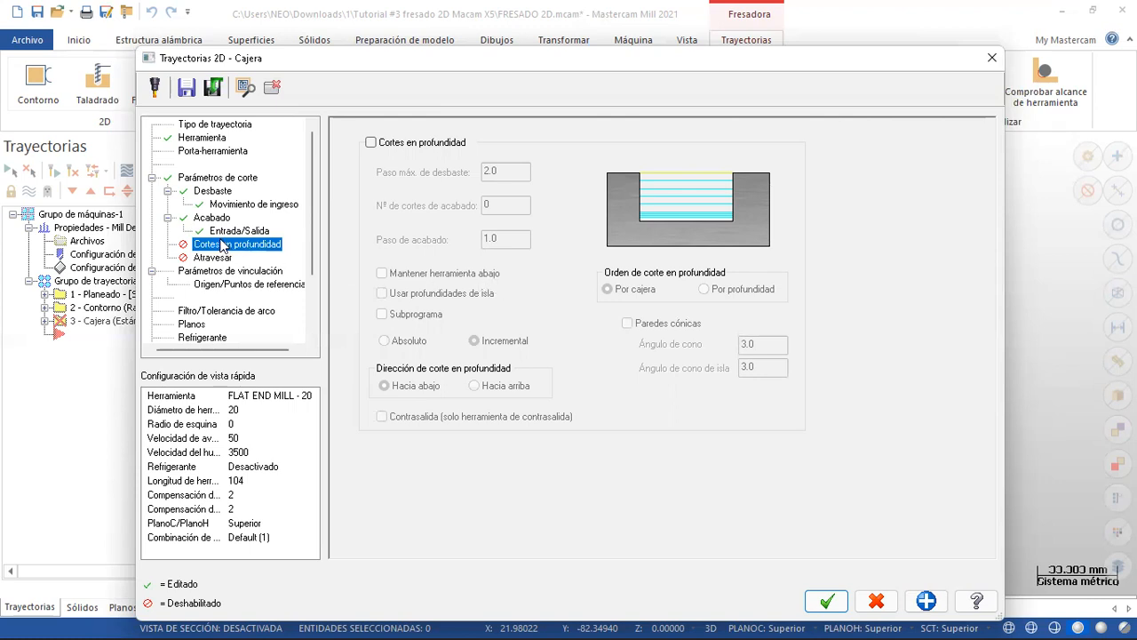
{"action": "left_click", "coordinate": [370, 142]}
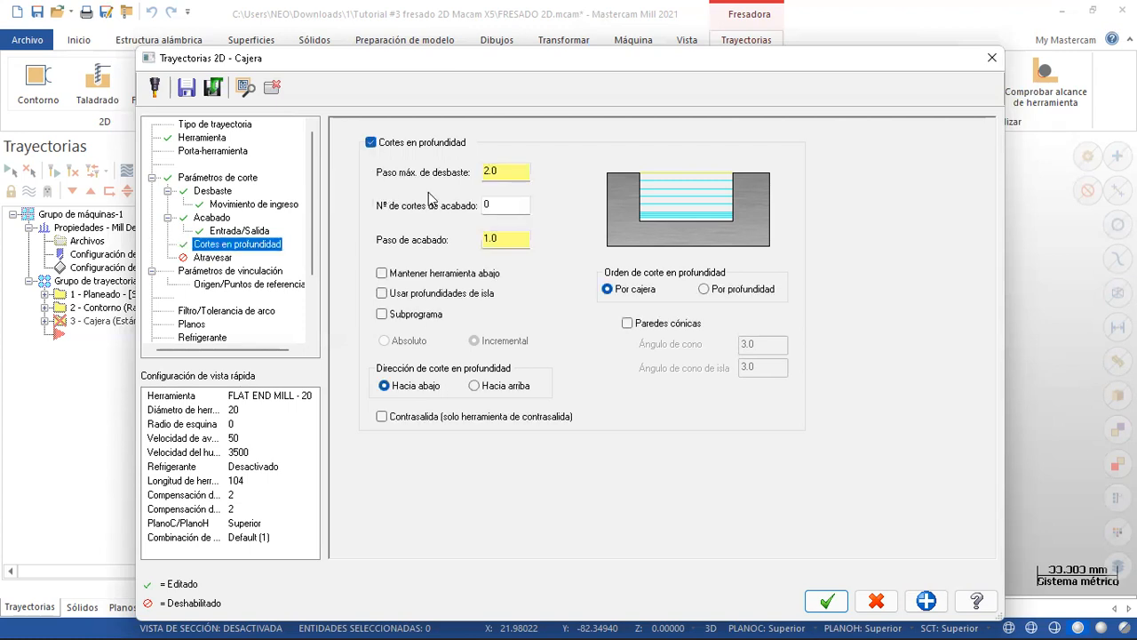
{"action": "left_click", "coordinate": [508, 173]}
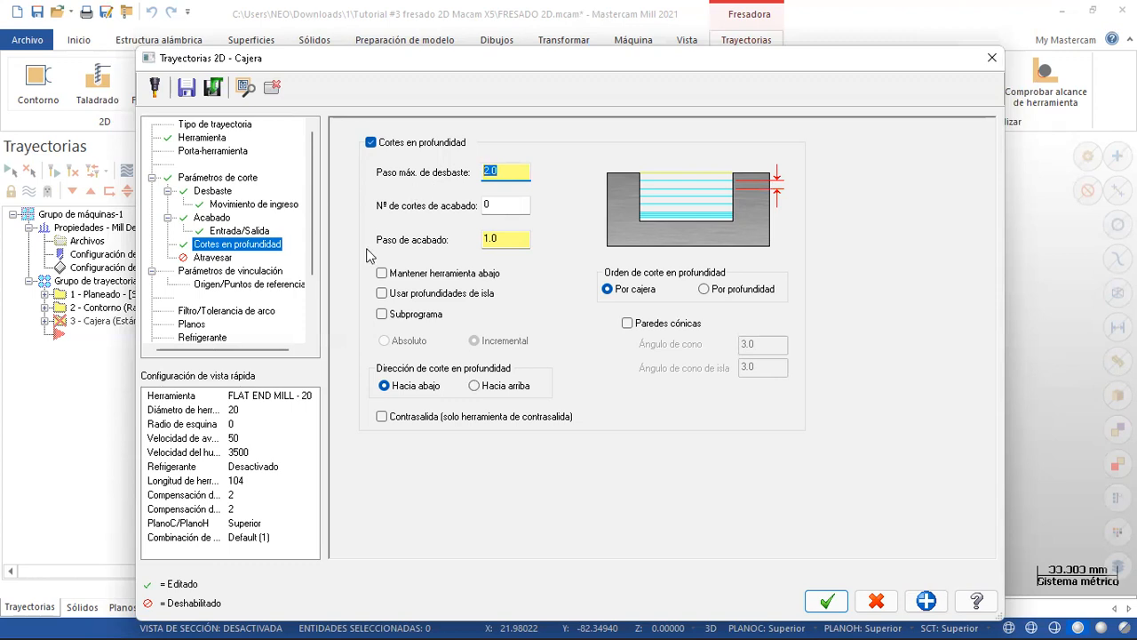
{"action": "left_click", "coordinate": [518, 240]}
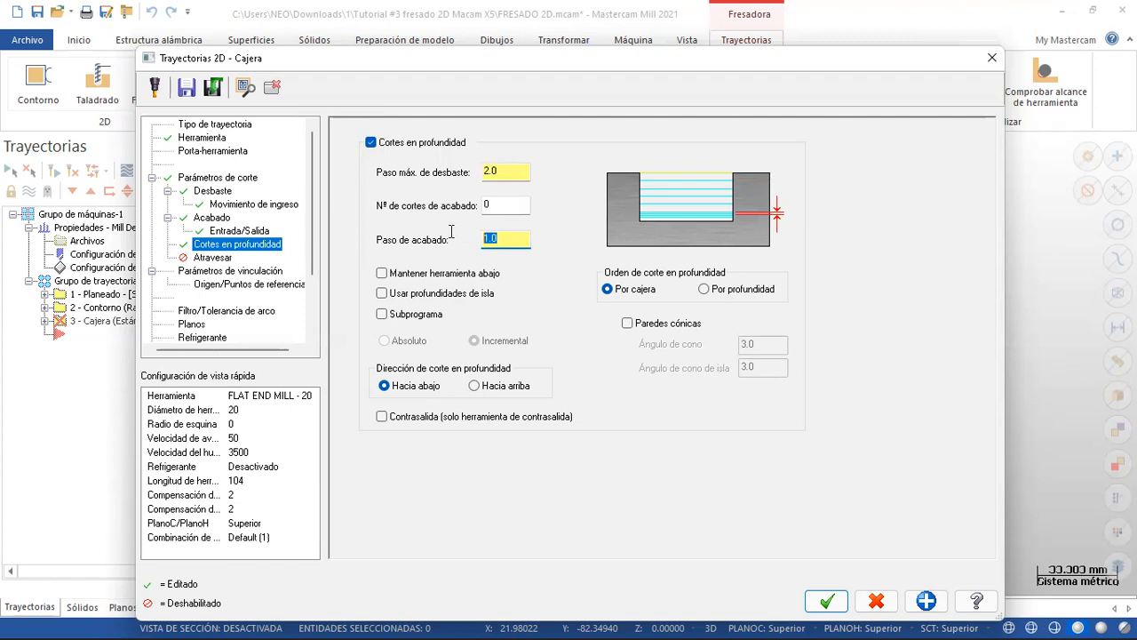
{"action": "left_click", "coordinate": [217, 258]}
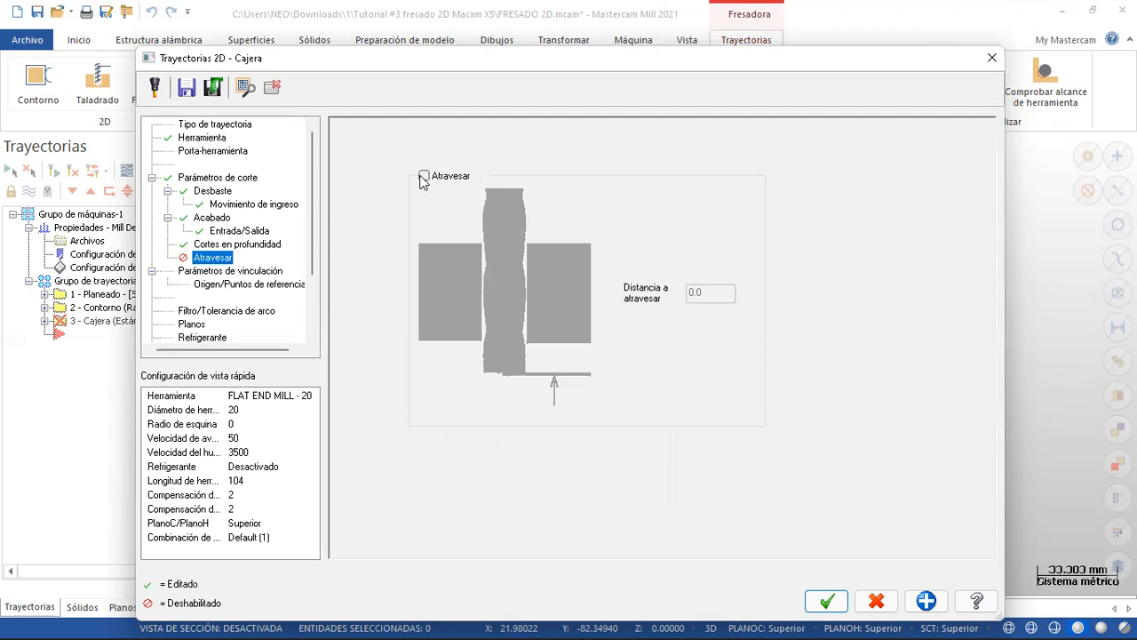
- Set the pocket's absolute depth to -15.0 from a corner of the pocket floor and the top of stock to 1.0
{"action": "left_click", "coordinate": [209, 271]}
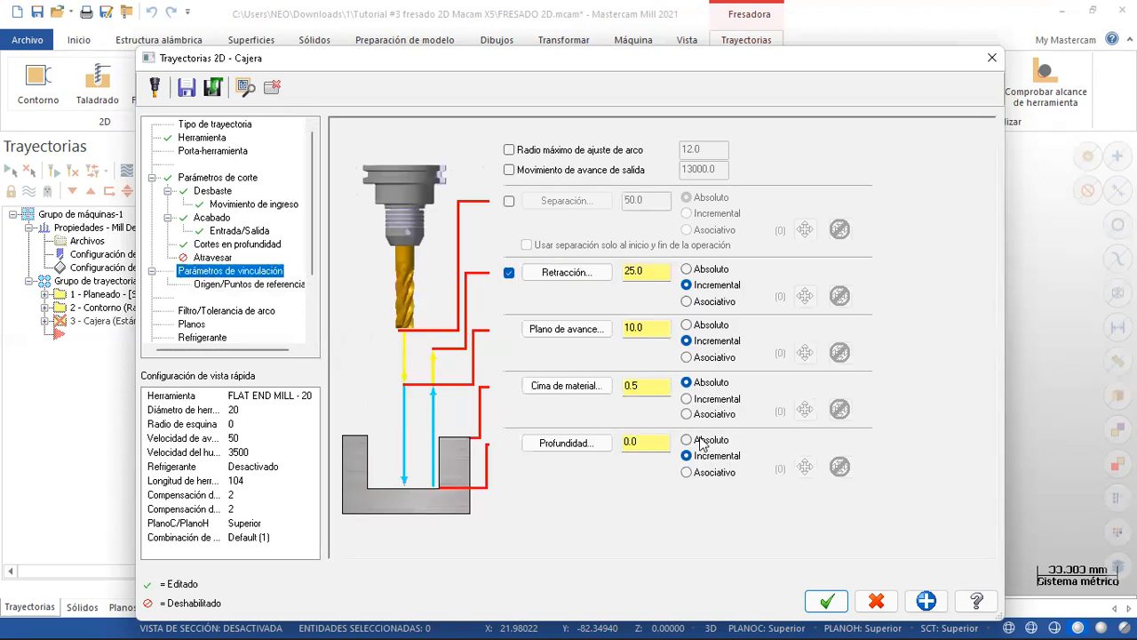
{"action": "left_click", "coordinate": [573, 444]}
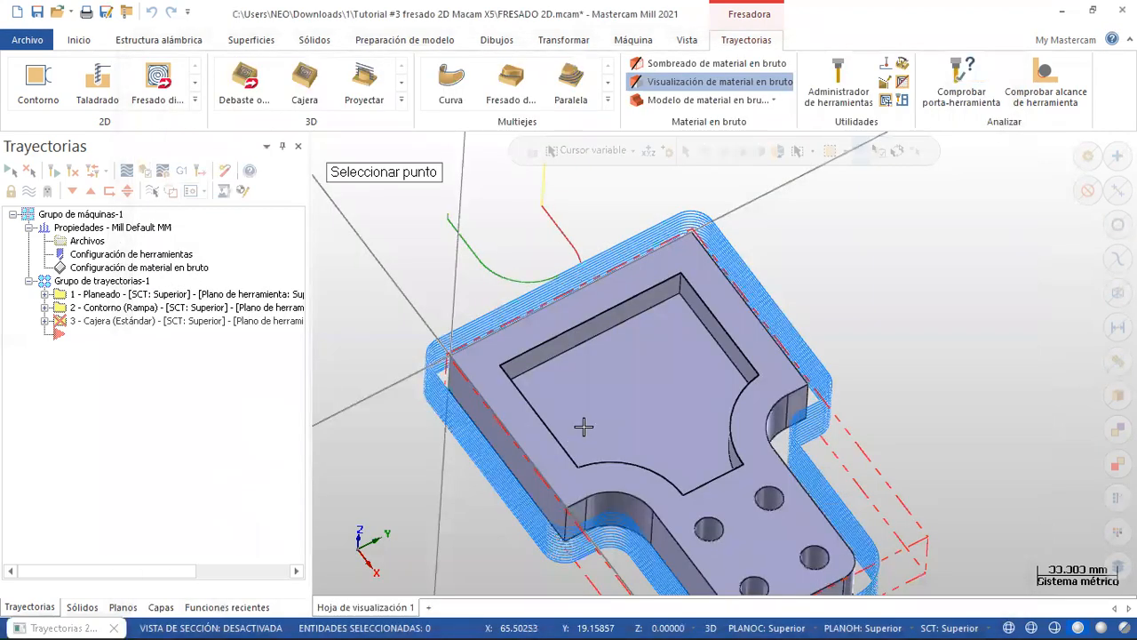
{"action": "left_click", "coordinate": [684, 297]}
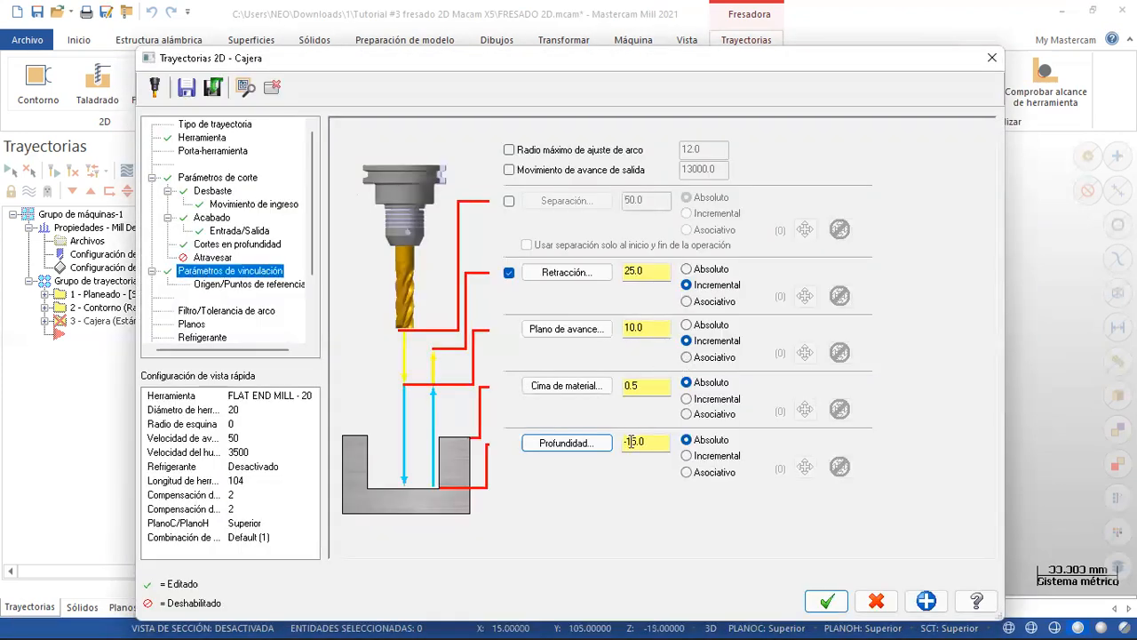
{"action": "left_click", "coordinate": [657, 387]}
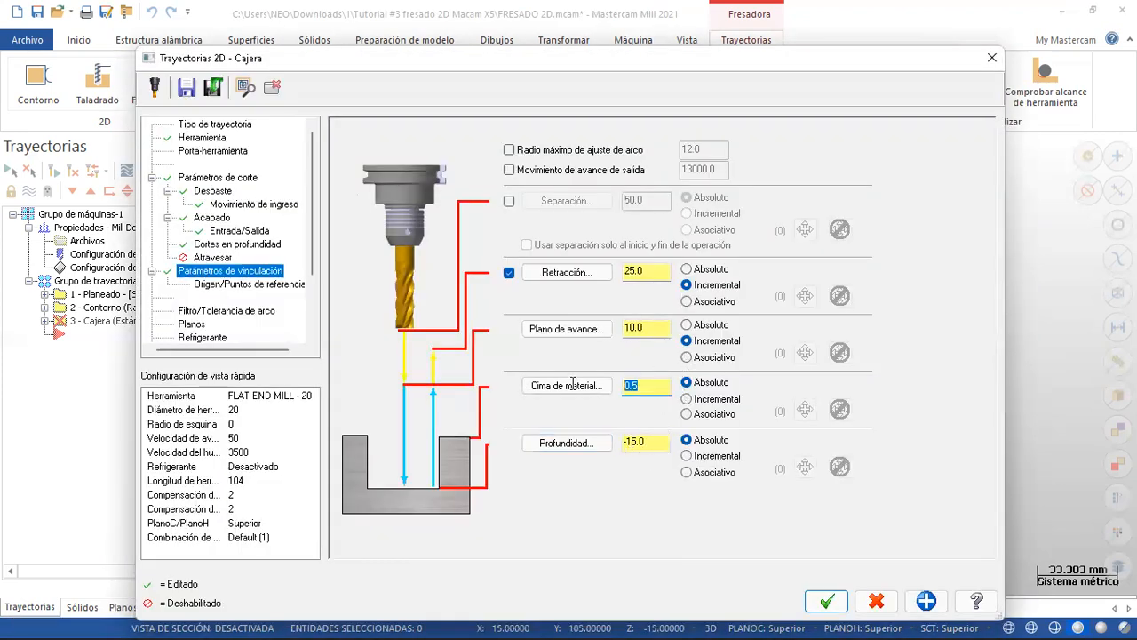
{"action": "type", "text": "1"}
- Set the feed plane to absolute 5.0 and the retract to absolute 6.0, and accept the pocket parameters
{"action": "left_click", "coordinate": [687, 325]}
{"action": "double_click", "coordinate": [654, 330]}
{"action": "type", "text": "5"}
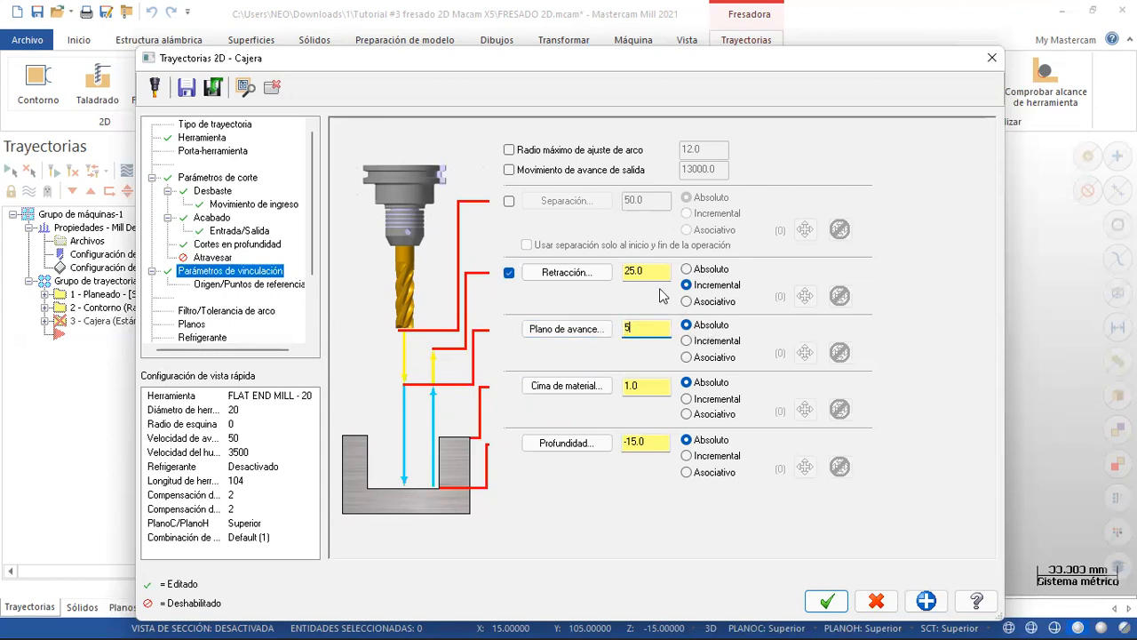
{"action": "left_click_drag", "start_coordinate": [652, 272], "coordinate": [582, 267]}
{"action": "type", "text": "6.0"}
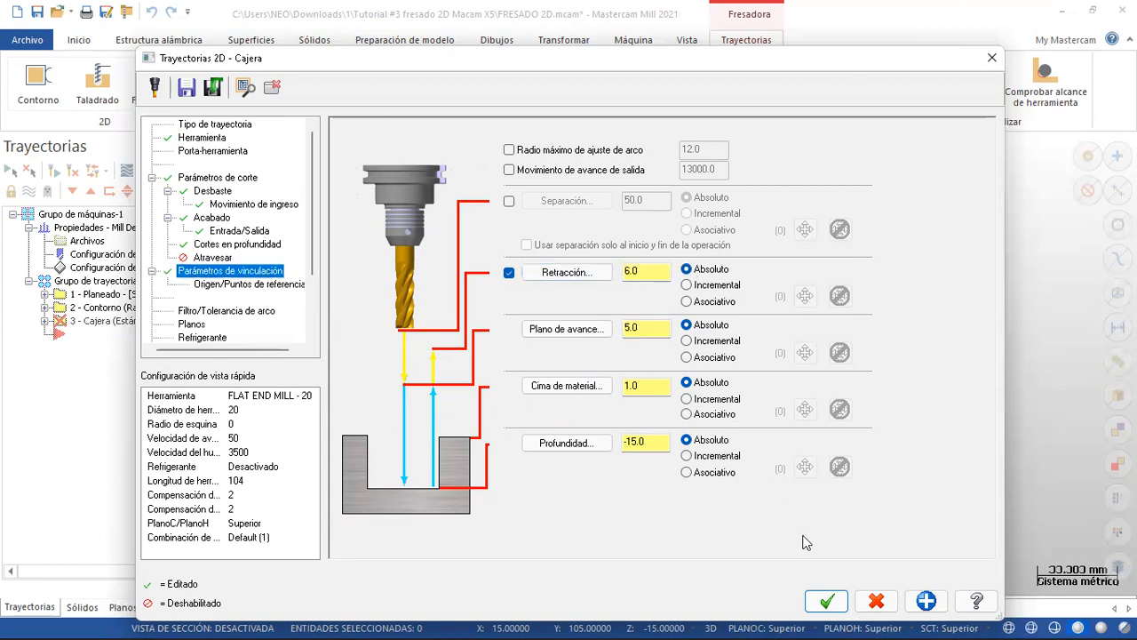
{"action": "left_click", "coordinate": [826, 602]}
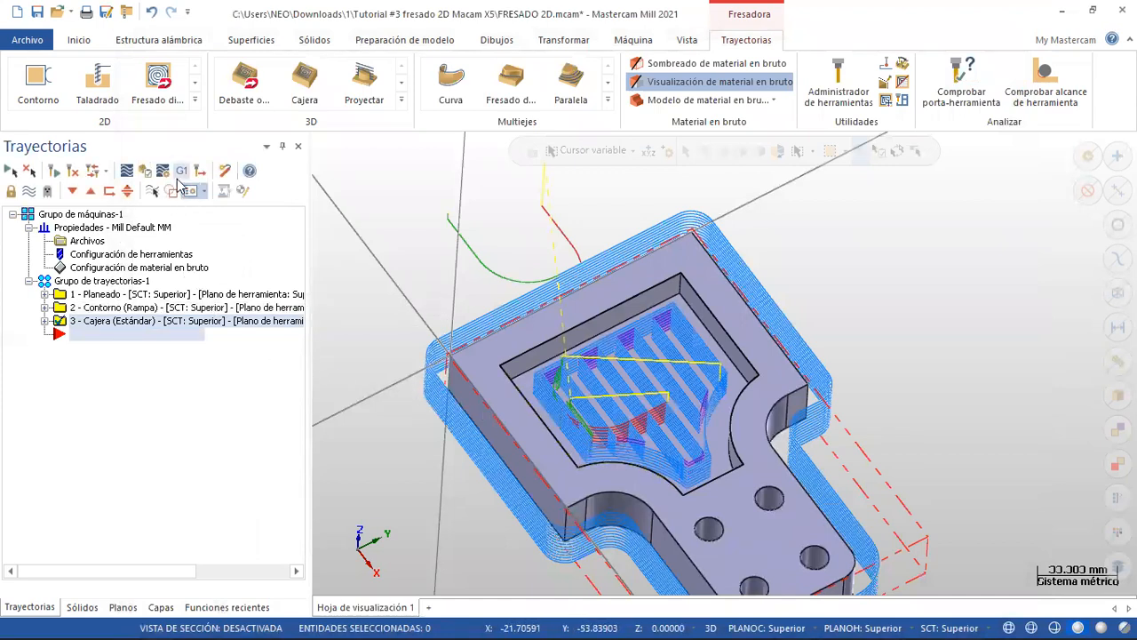
- Expand the generated pocket operation and open its chain geometry for editing
{"action": "scroll", "coordinate": [669, 423], "scroll_direction": "up", "scroll_amount": 3}
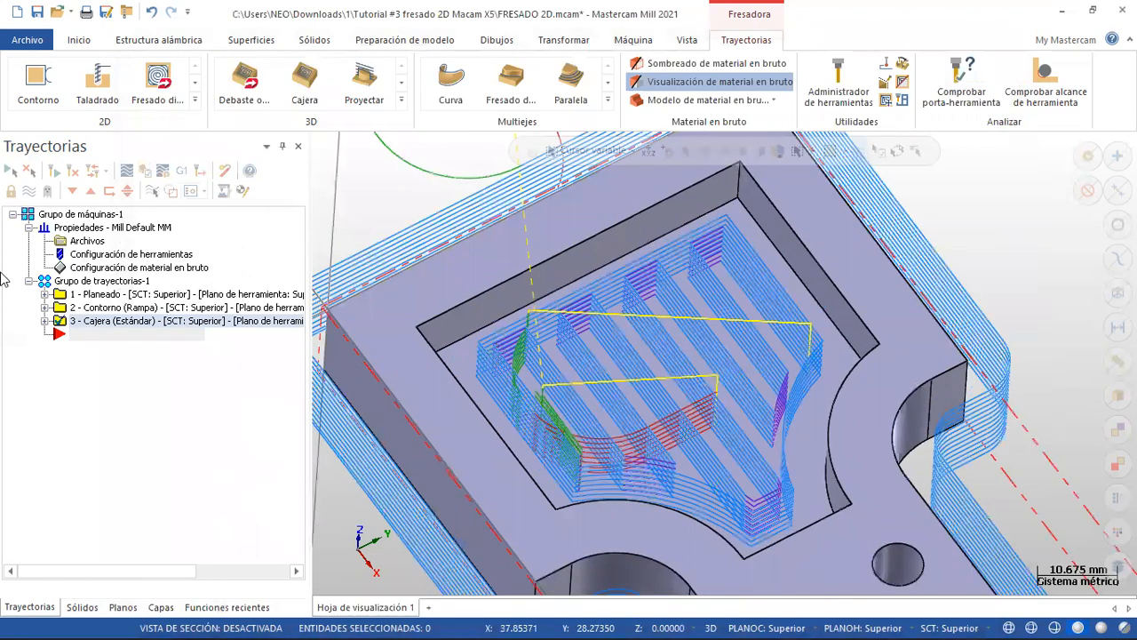
{"action": "left_click", "coordinate": [46, 320]}
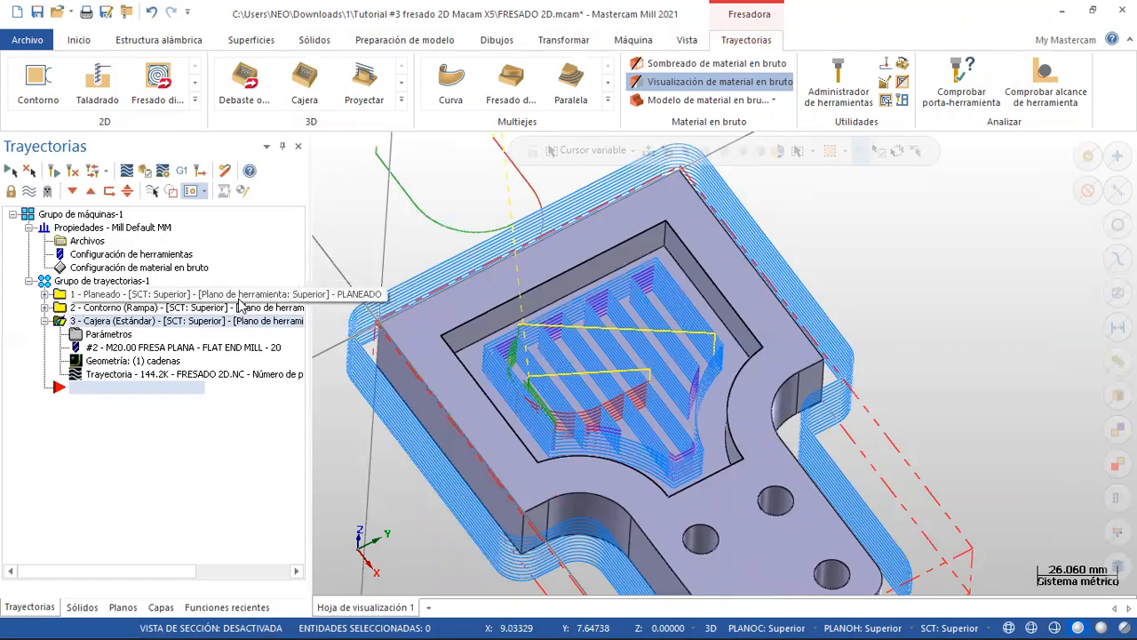
{"action": "left_click", "coordinate": [138, 362]}
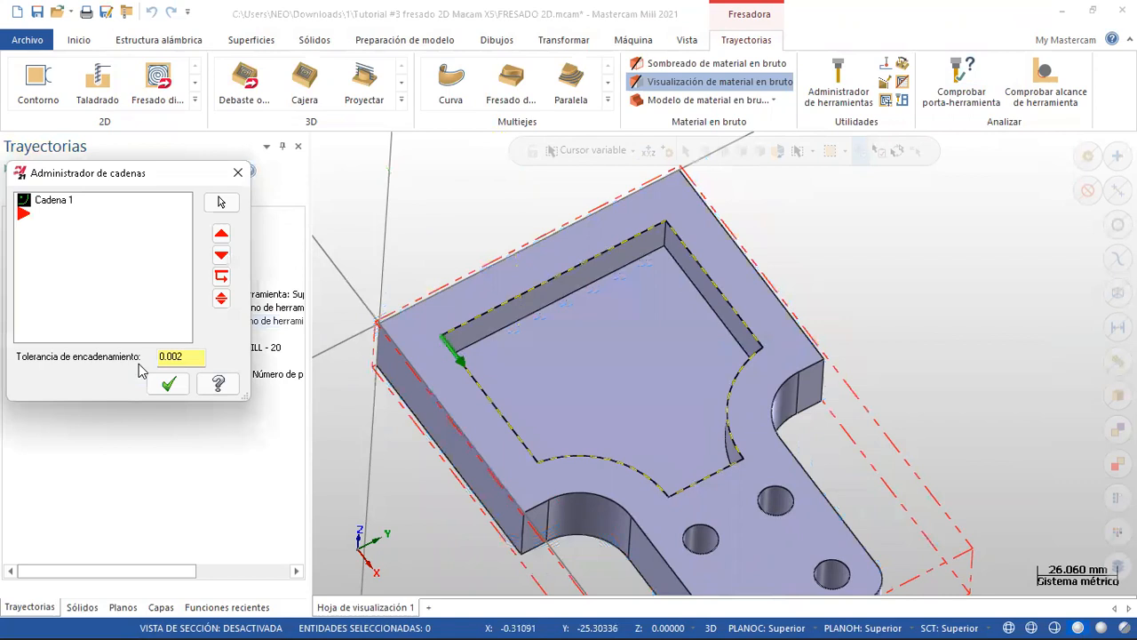
- Reverse the direction of the pocket chain and reverse it back again
{"action": "right_click", "coordinate": [64, 206]}
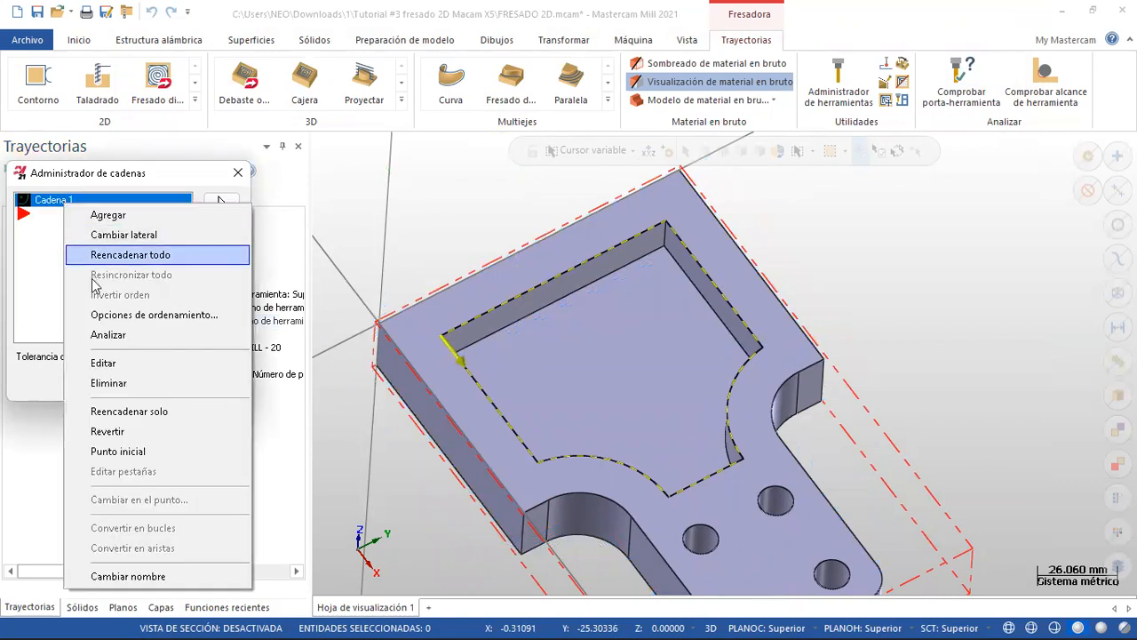
{"action": "left_click", "coordinate": [127, 430]}
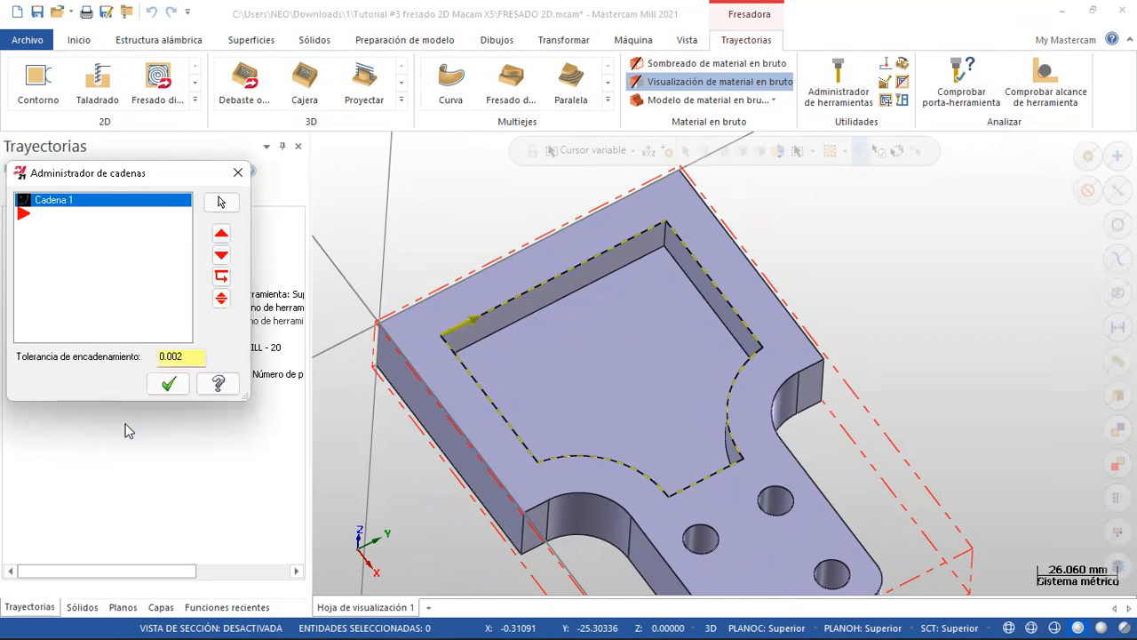
{"action": "right_click", "coordinate": [96, 206]}
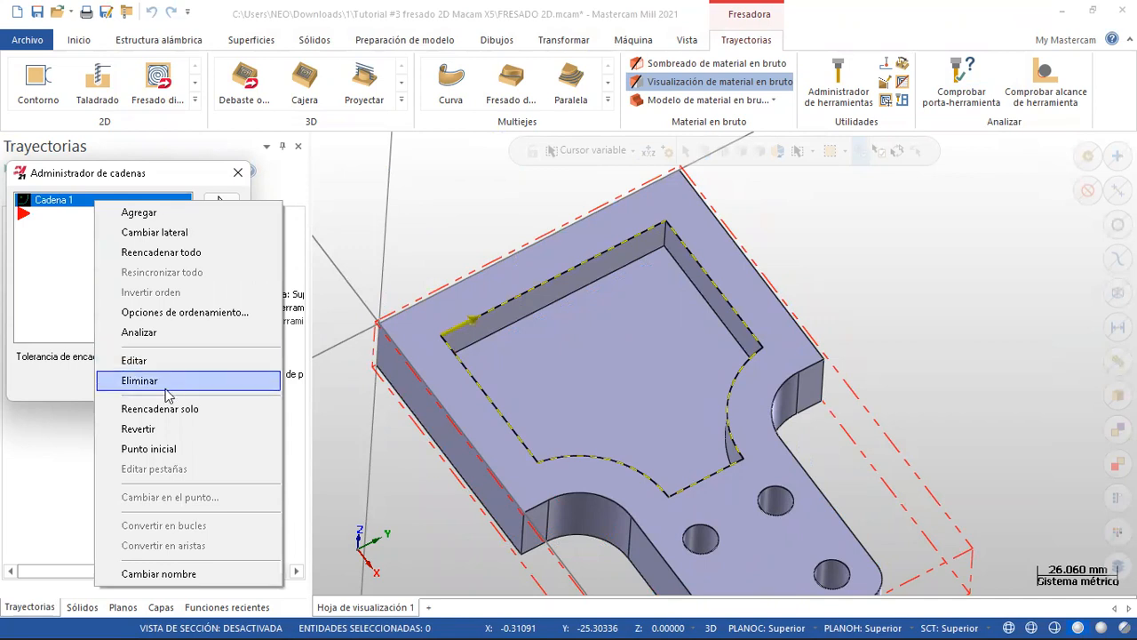
{"action": "left_click", "coordinate": [155, 430]}
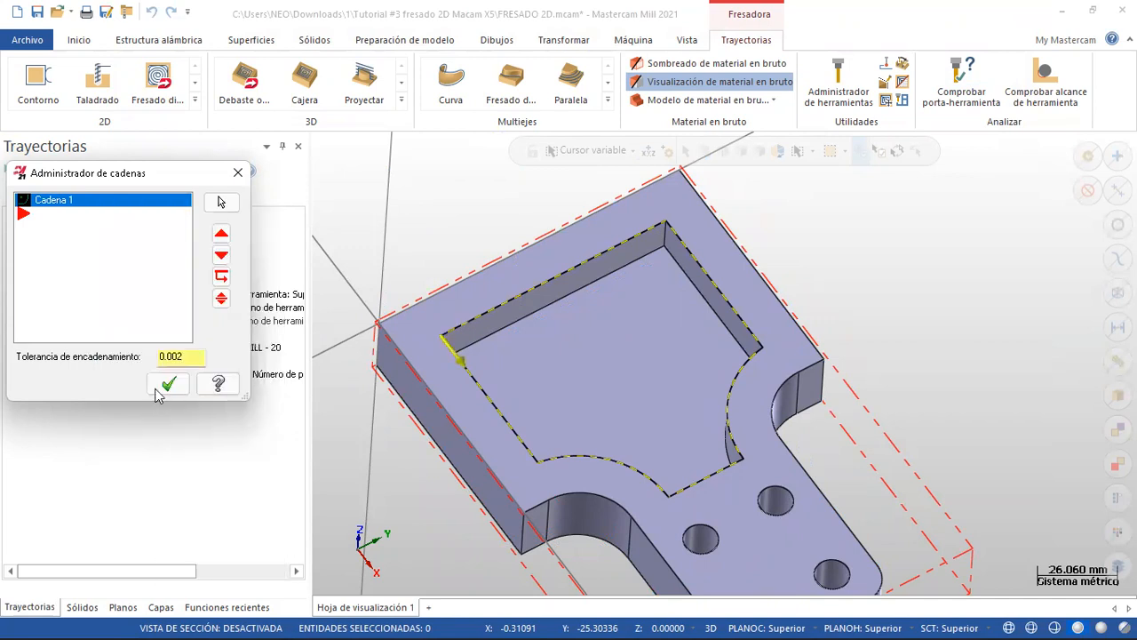
- Open the pocket chain's start point for editing and advance it segment by segment around the outline
{"action": "right_click", "coordinate": [98, 208]}
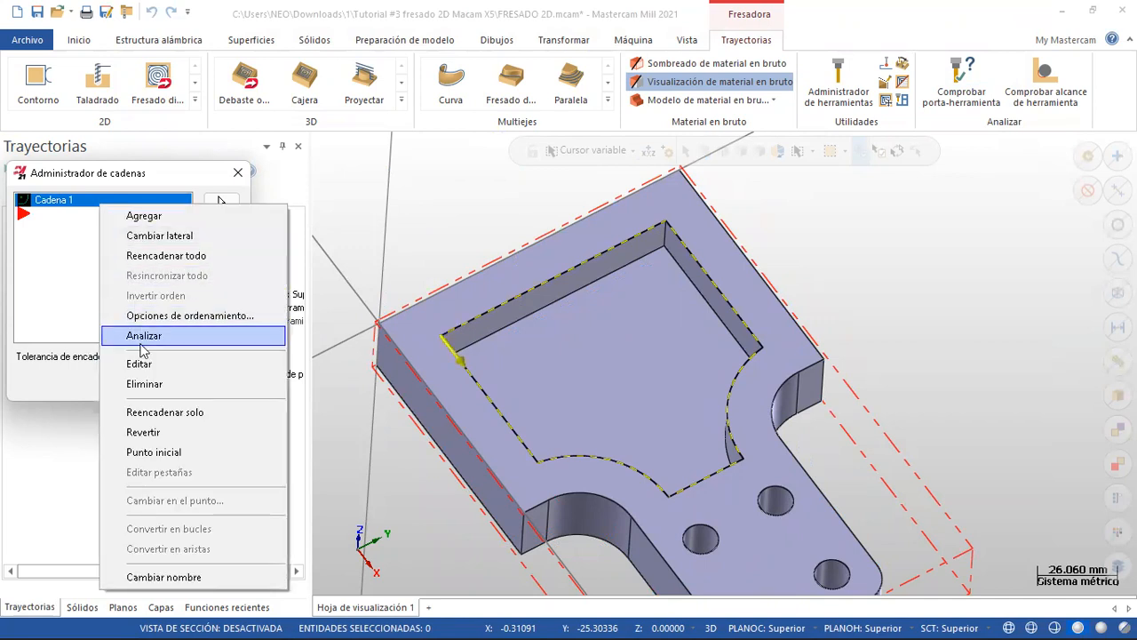
{"action": "left_click", "coordinate": [152, 451]}
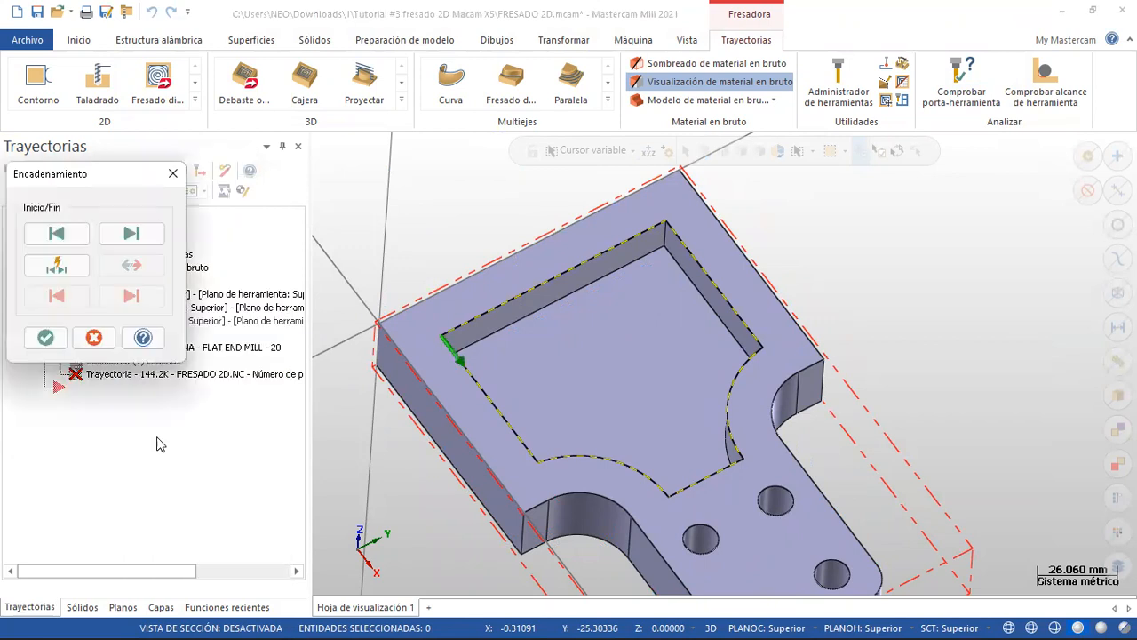
{"action": "left_click", "coordinate": [131, 234]}
{"action": "left_click", "coordinate": [130, 234]}
{"action": "left_click", "coordinate": [130, 233]}
{"action": "left_click", "coordinate": [125, 233]}
{"action": "left_click", "coordinate": [125, 234]}
{"action": "left_click", "coordinate": [125, 233]}
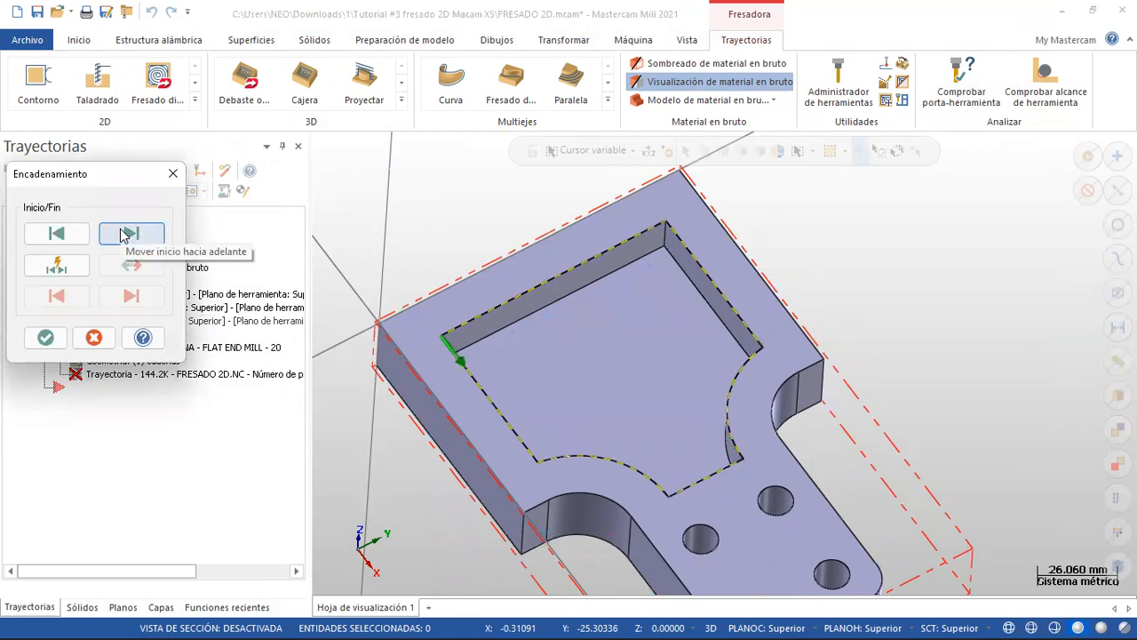
- Place the chain's start point dynamically at X15, Y60, midway along the pocket's straight edge, accept the chain and regenerate the toolpath
{"action": "left_click", "coordinate": [57, 266]}
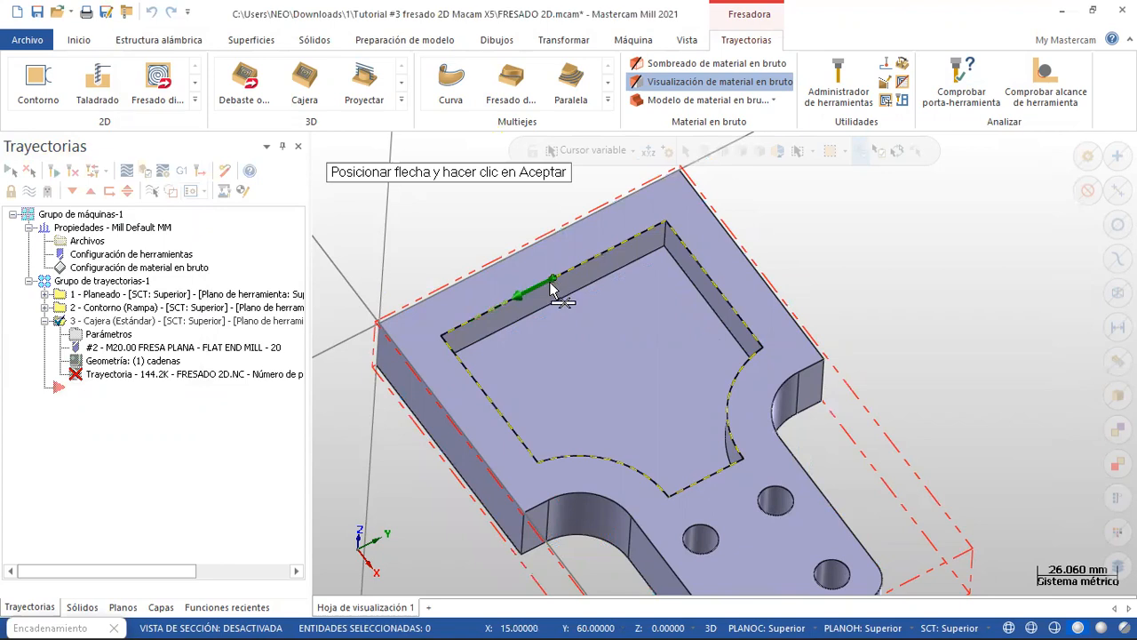
{"action": "left_click", "coordinate": [553, 281]}
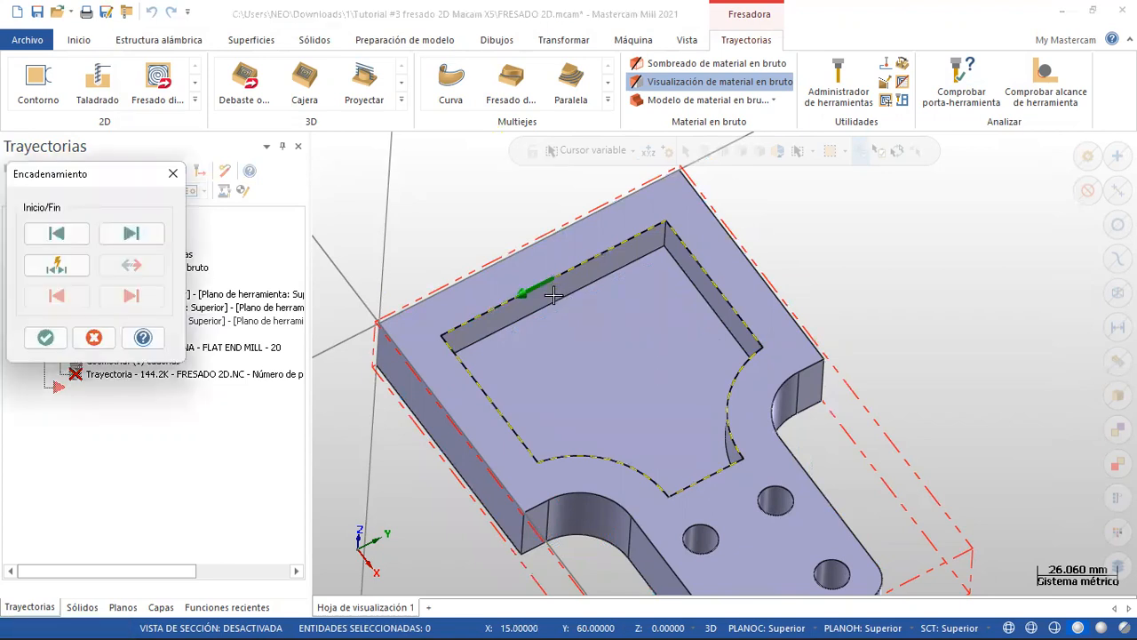
{"action": "left_click", "coordinate": [45, 337]}
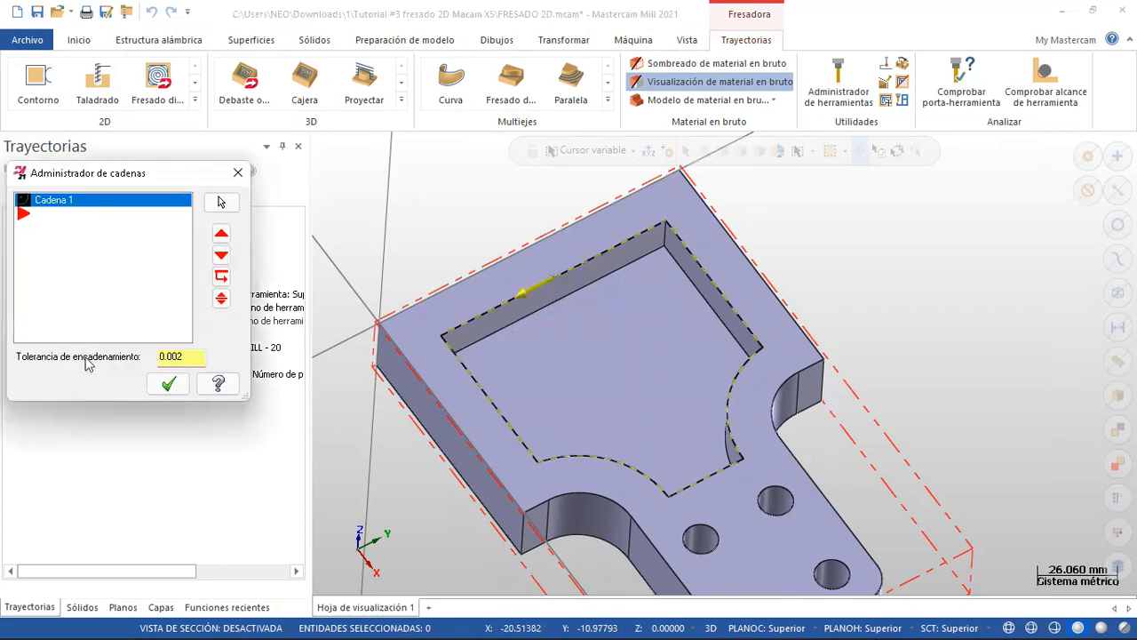
{"action": "left_click", "coordinate": [169, 382]}
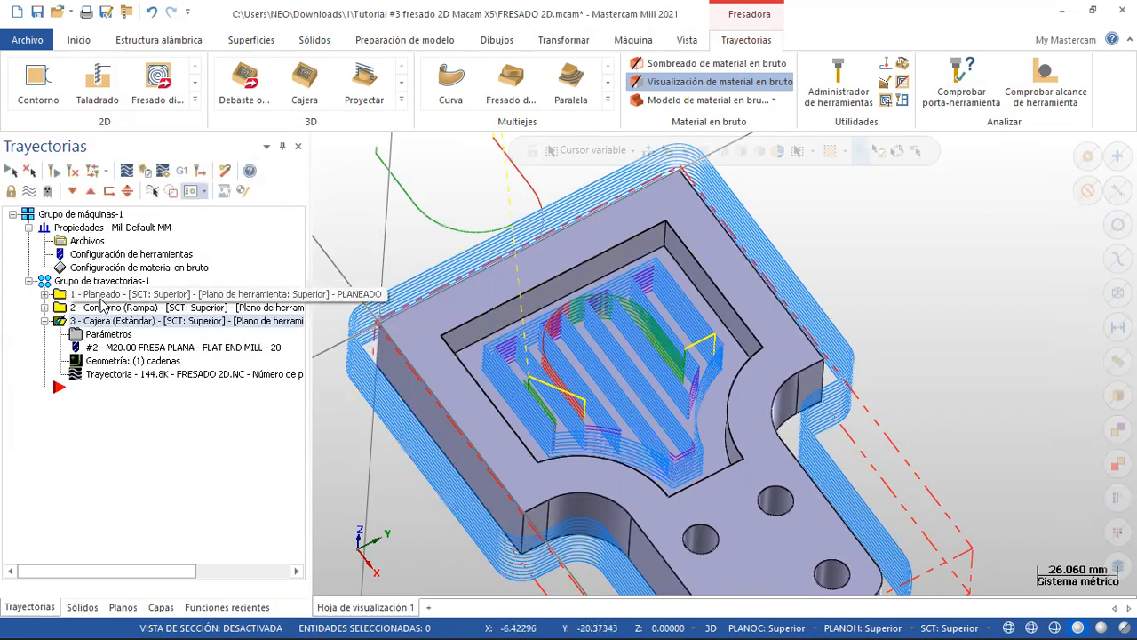
- Hide the toolpath display of the pocket and ramp contour operations
{"action": "left_click", "coordinate": [29, 190]}
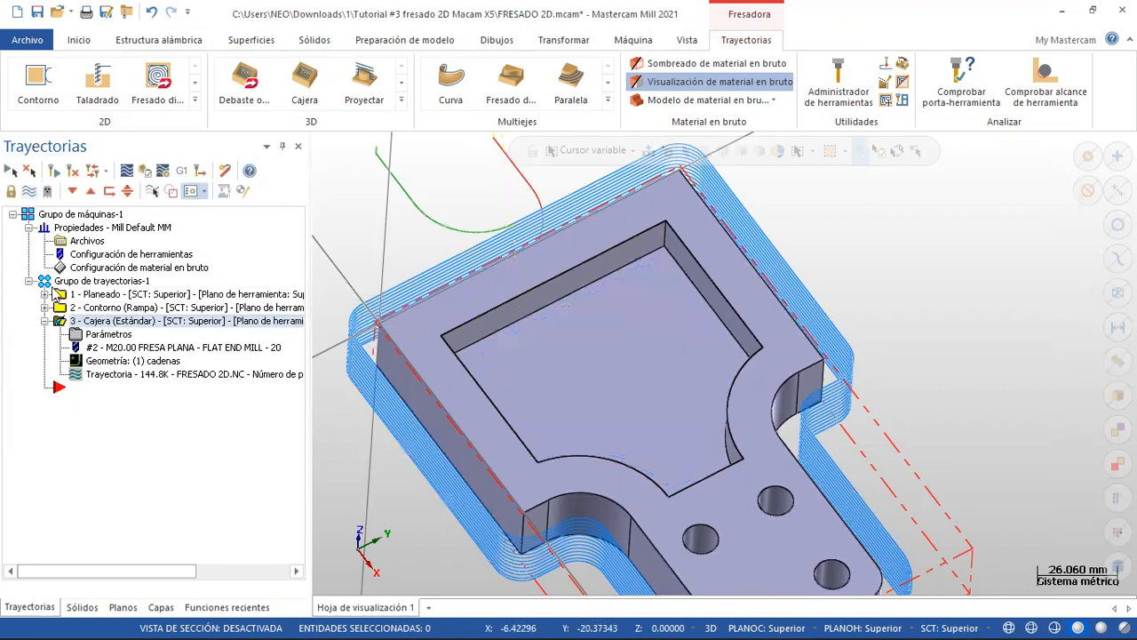
{"action": "left_click", "coordinate": [29, 190]}
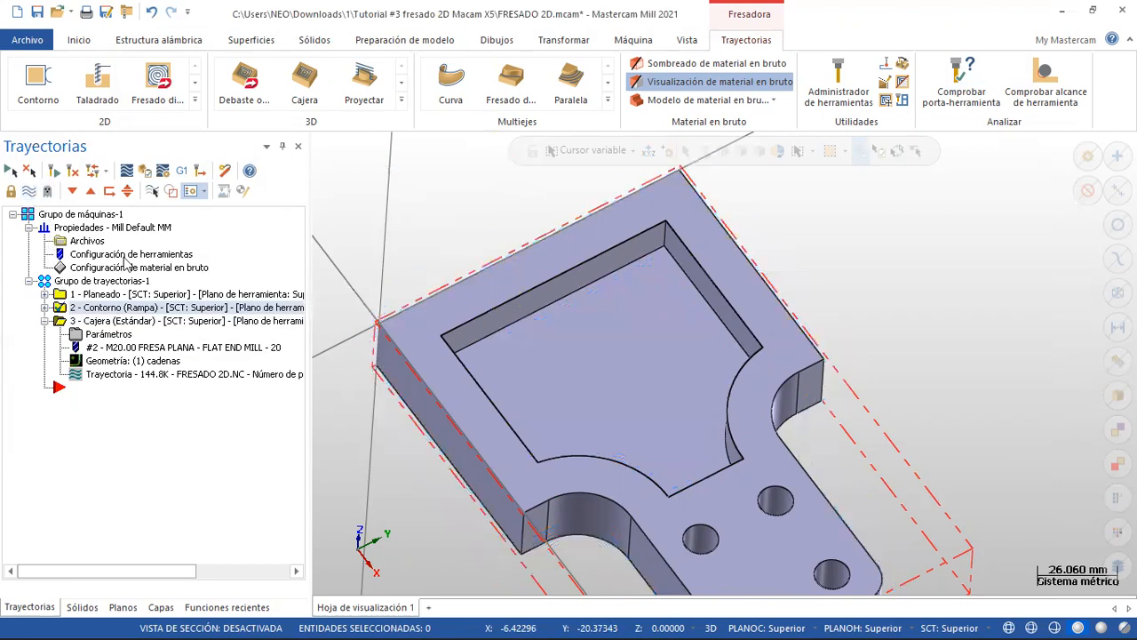
- Duplicate the ramp contour operation 2 at the end of the toolpath group and collapse the pocket operation's details
{"action": "right_click", "coordinate": [84, 308]}
{"action": "left_click", "coordinate": [86, 302]}
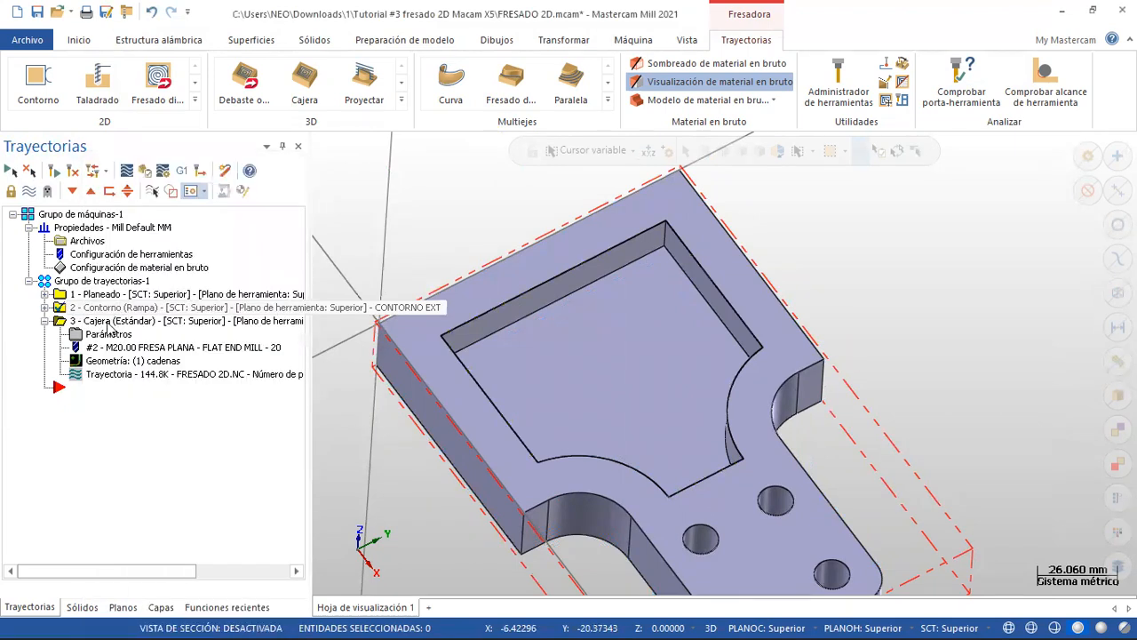
{"action": "right_click", "coordinate": [118, 431]}
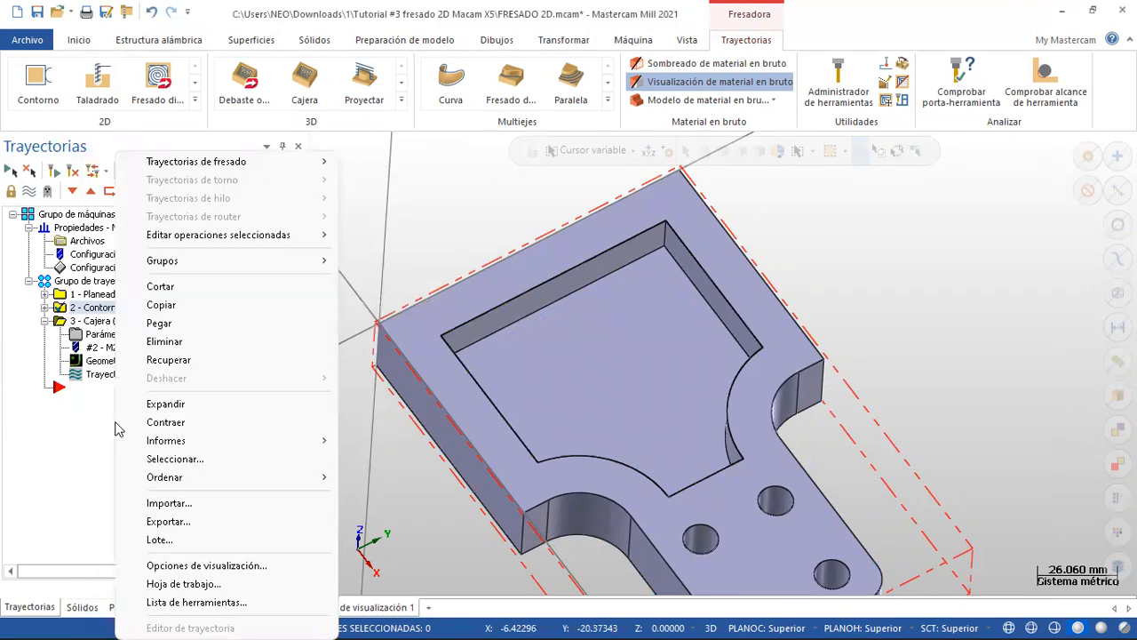
{"action": "left_click", "coordinate": [167, 321]}
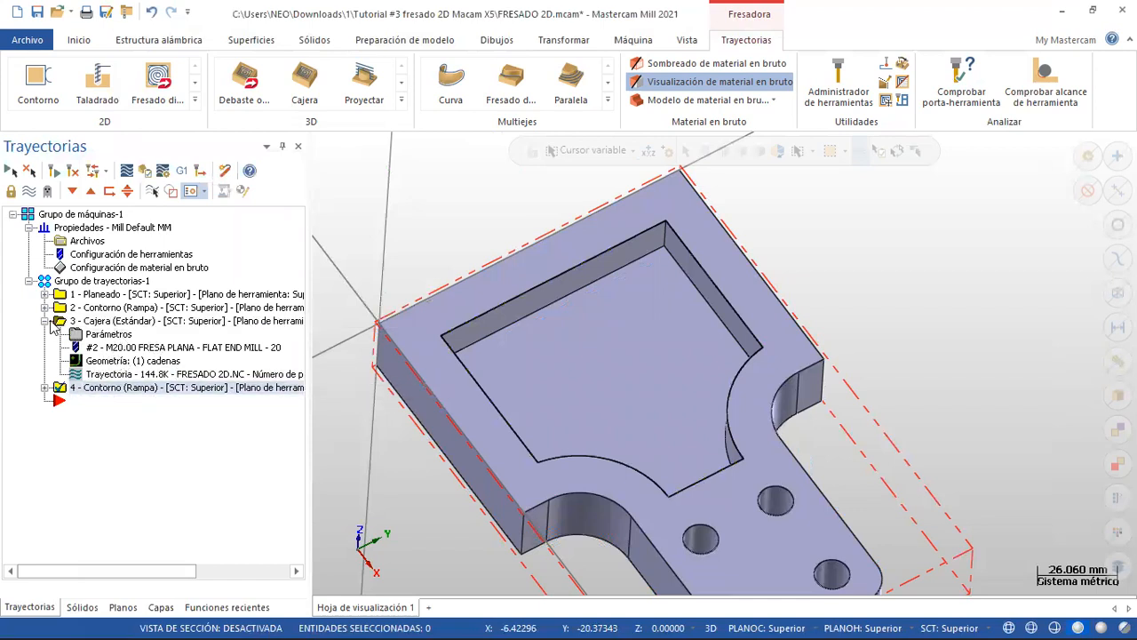
{"action": "left_click", "coordinate": [45, 321]}
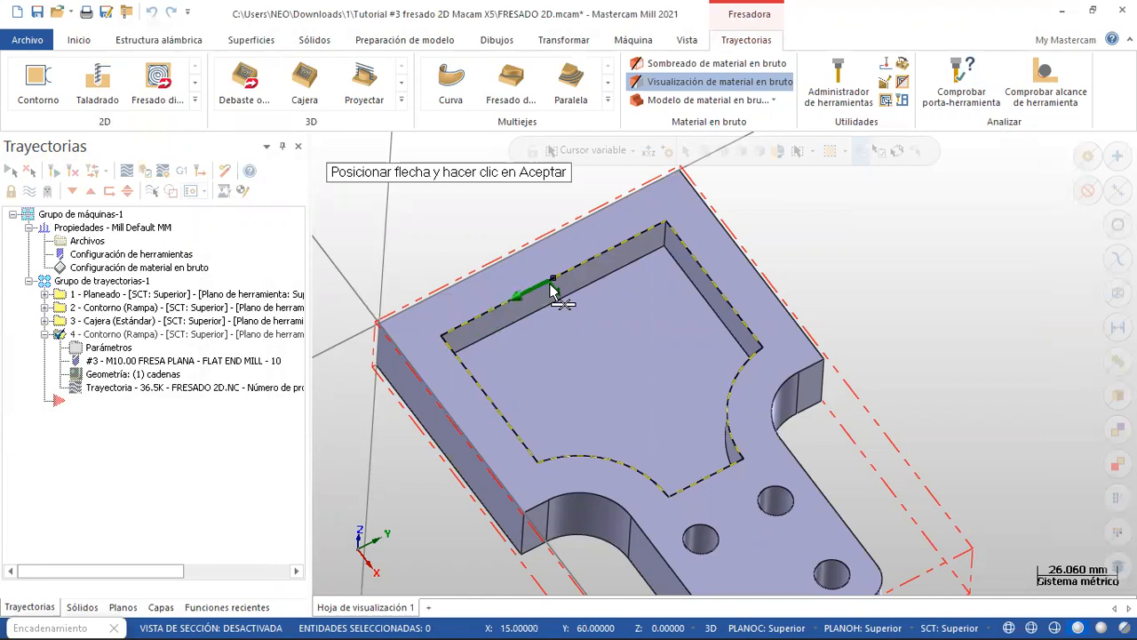
- Place the pocket outline chain's start point at X15, Y60 for contour operation 4, accept the chain and regenerate the toolpath
{"action": "left_click", "coordinate": [553, 280]}
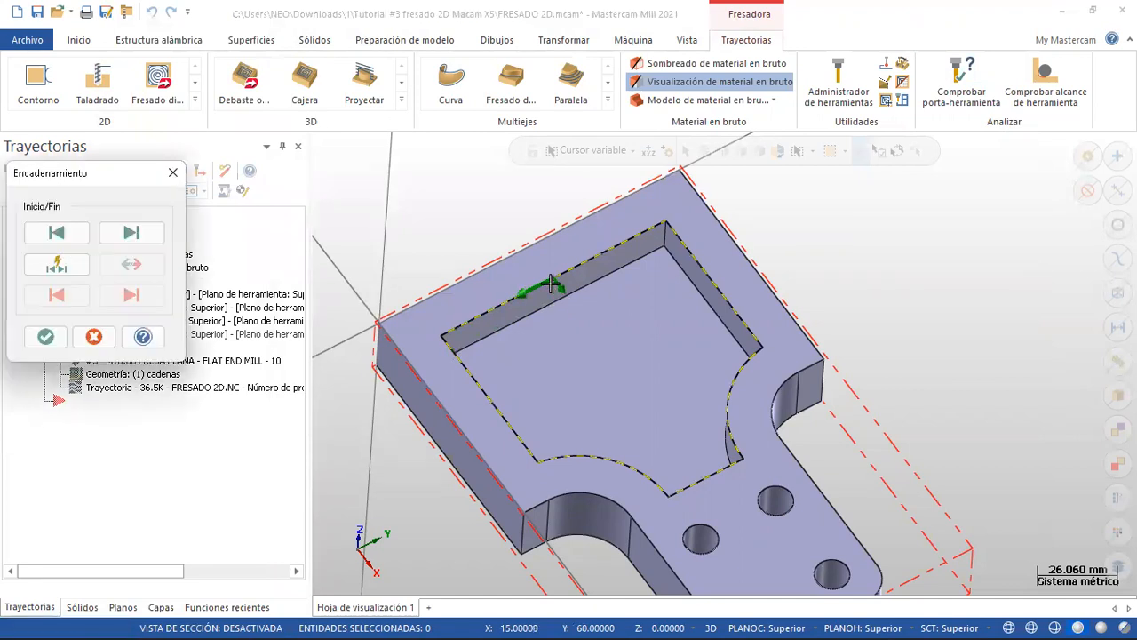
{"action": "left_click", "coordinate": [45, 338]}
{"action": "left_click", "coordinate": [166, 383]}
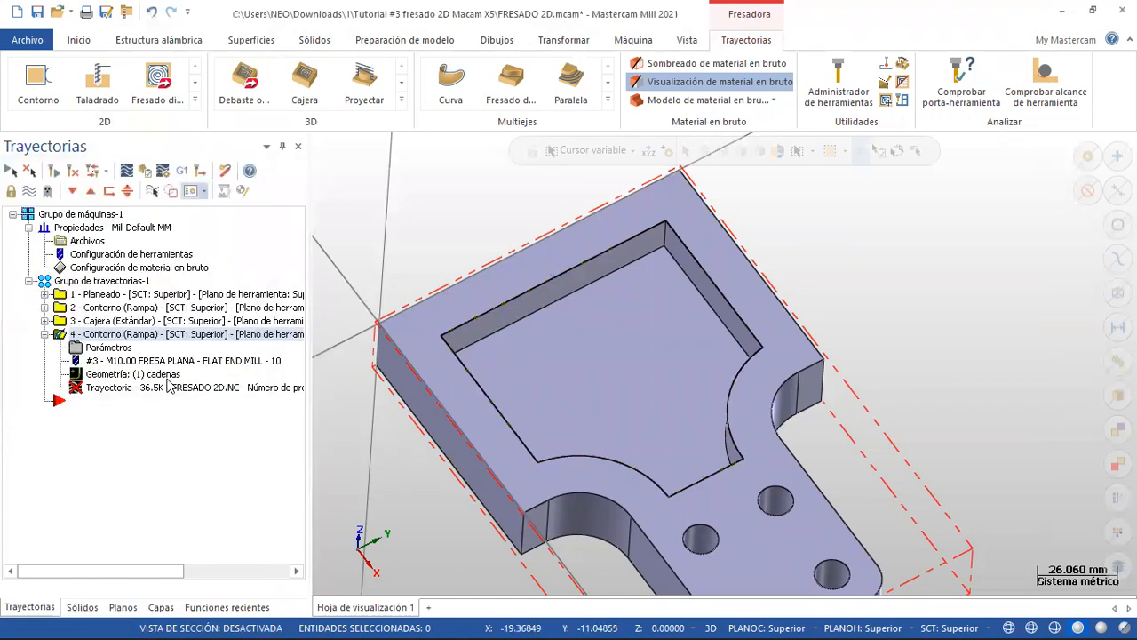
{"action": "left_click", "coordinate": [54, 170]}
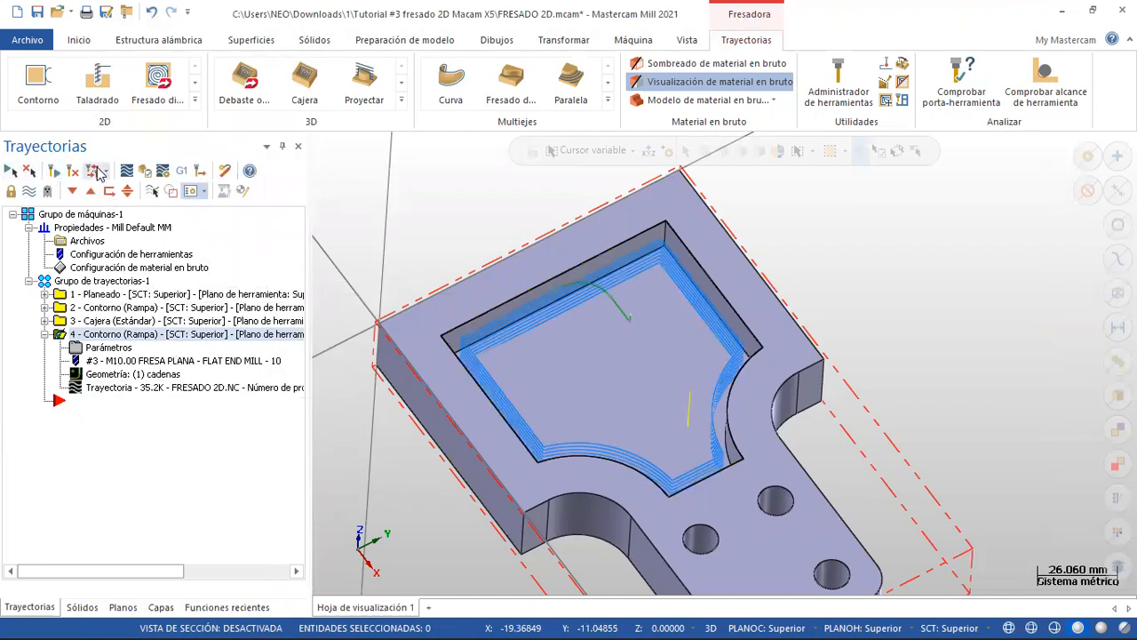
- Save the part as FRESADO 2D, replacing the existing file, and collapse contour operation 4
{"action": "left_click", "coordinate": [37, 12]}
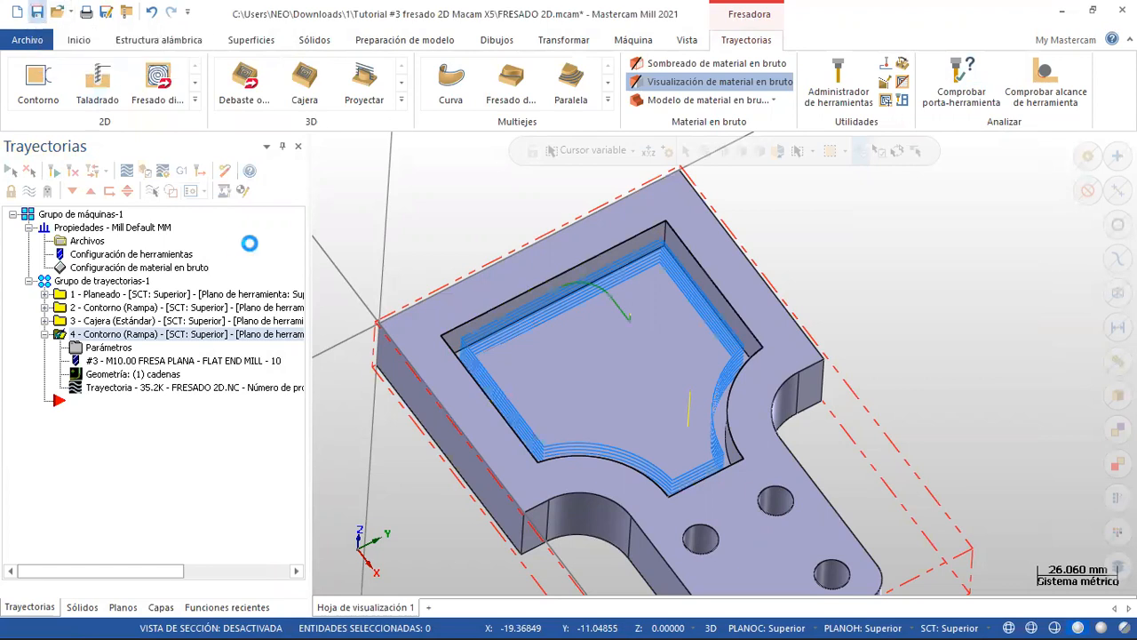
{"action": "left_click", "coordinate": [425, 373]}
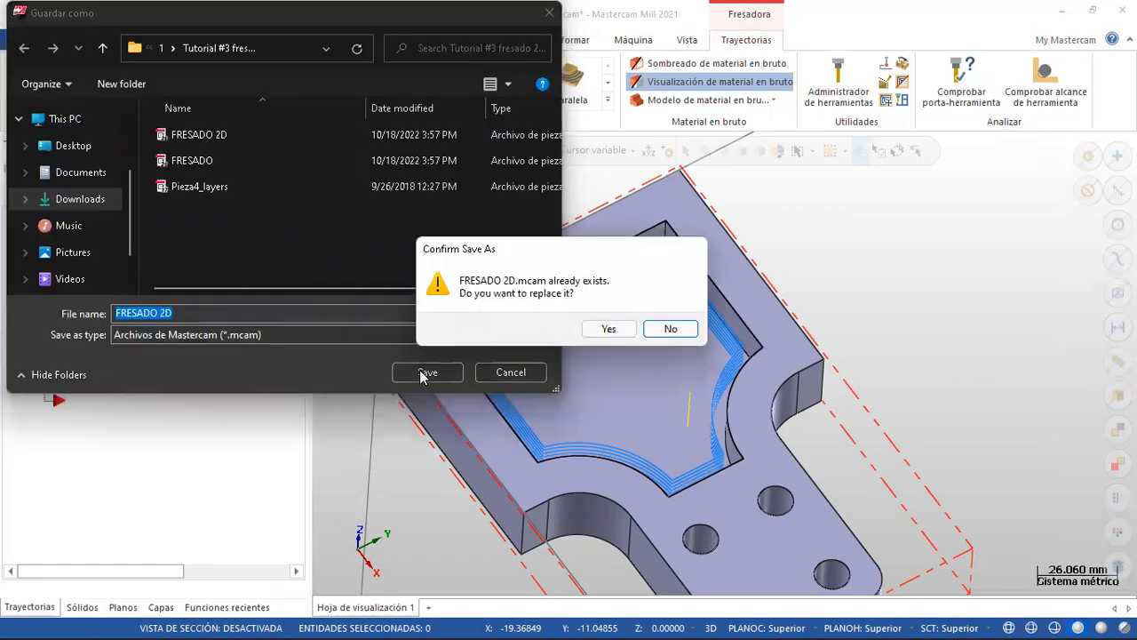
{"action": "left_click", "coordinate": [608, 329]}
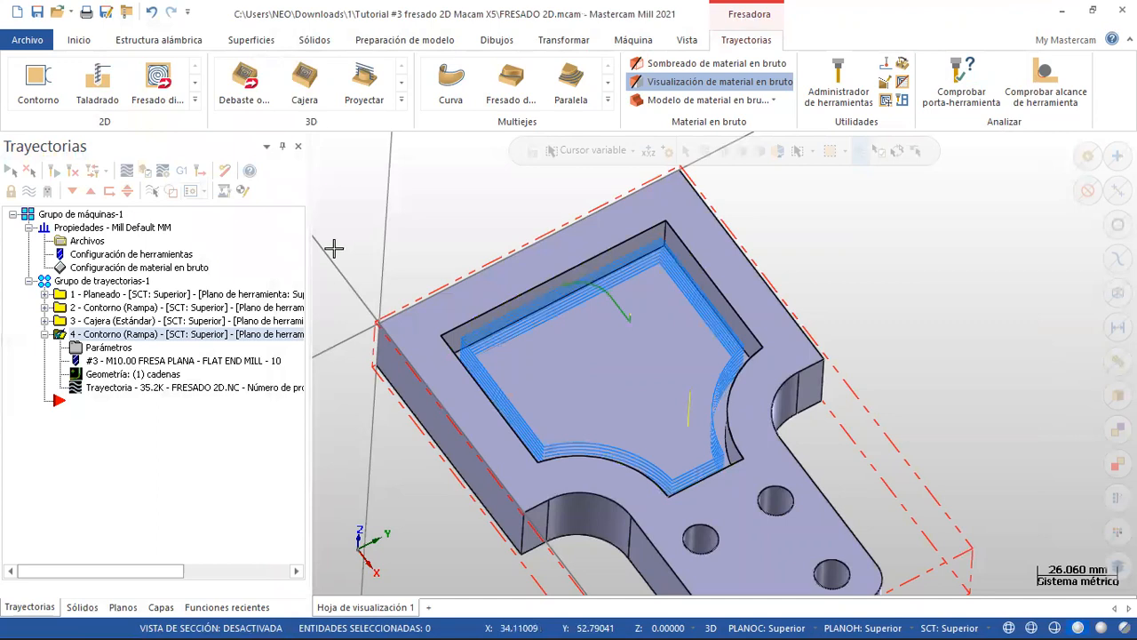
{"action": "left_click", "coordinate": [45, 335]}
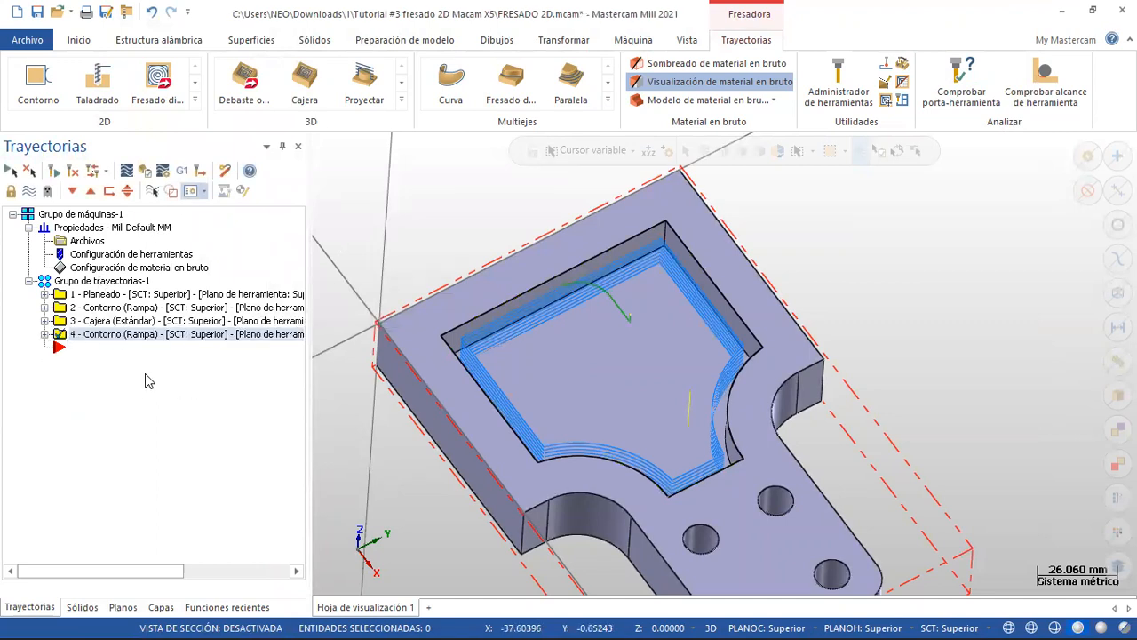
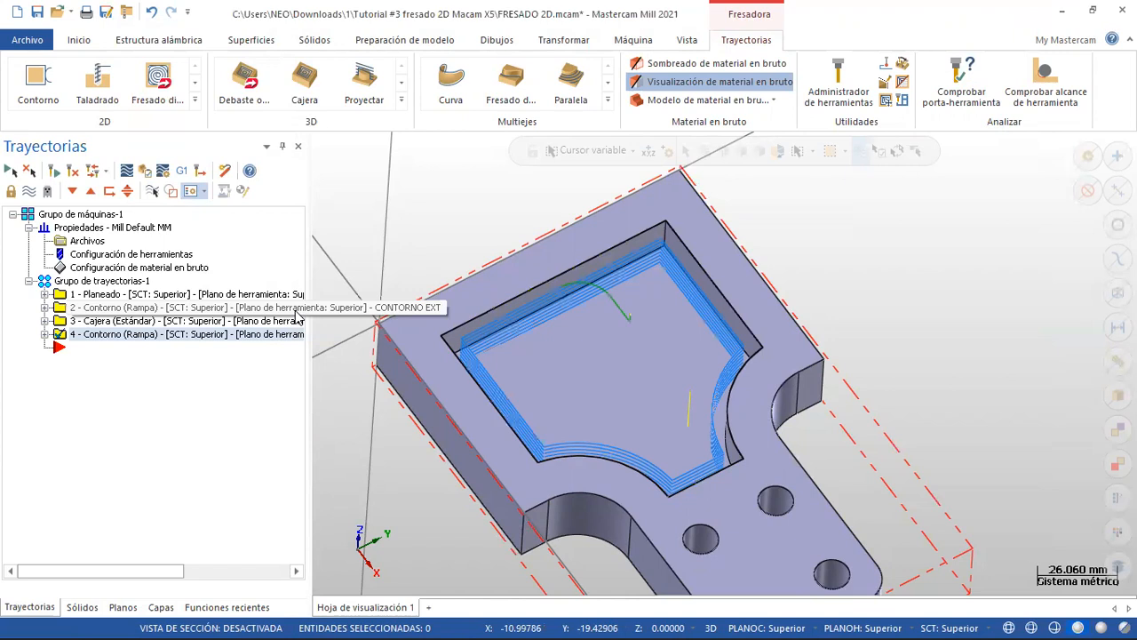
- Review the linking and cut parameters of interior contour operation 4
{"action": "left_click", "coordinate": [44, 334]}
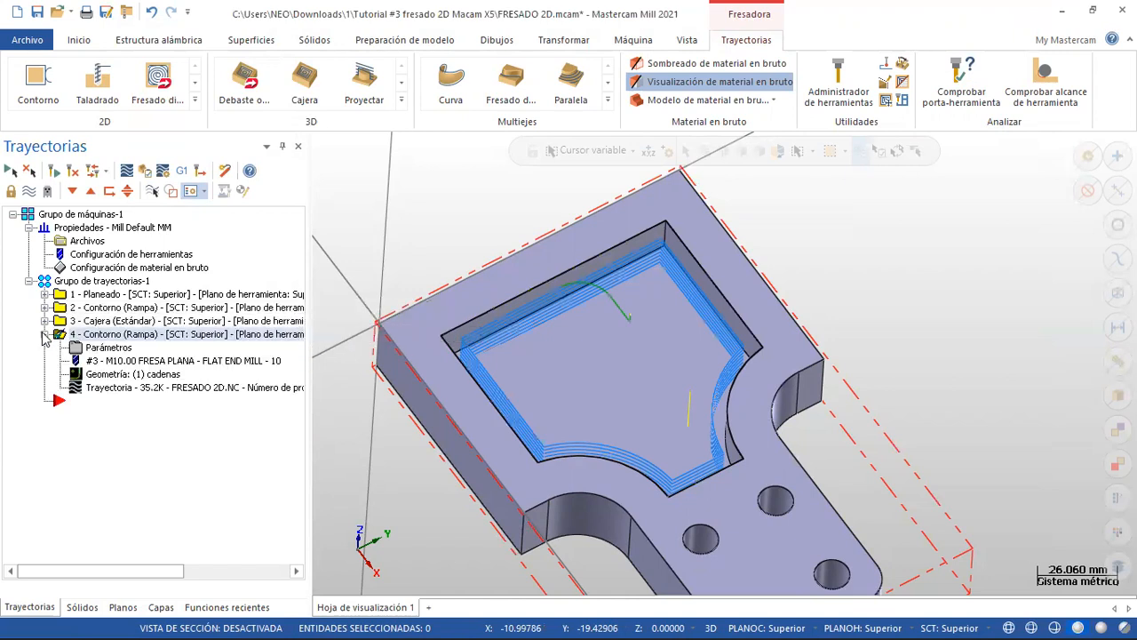
{"action": "left_click", "coordinate": [106, 348]}
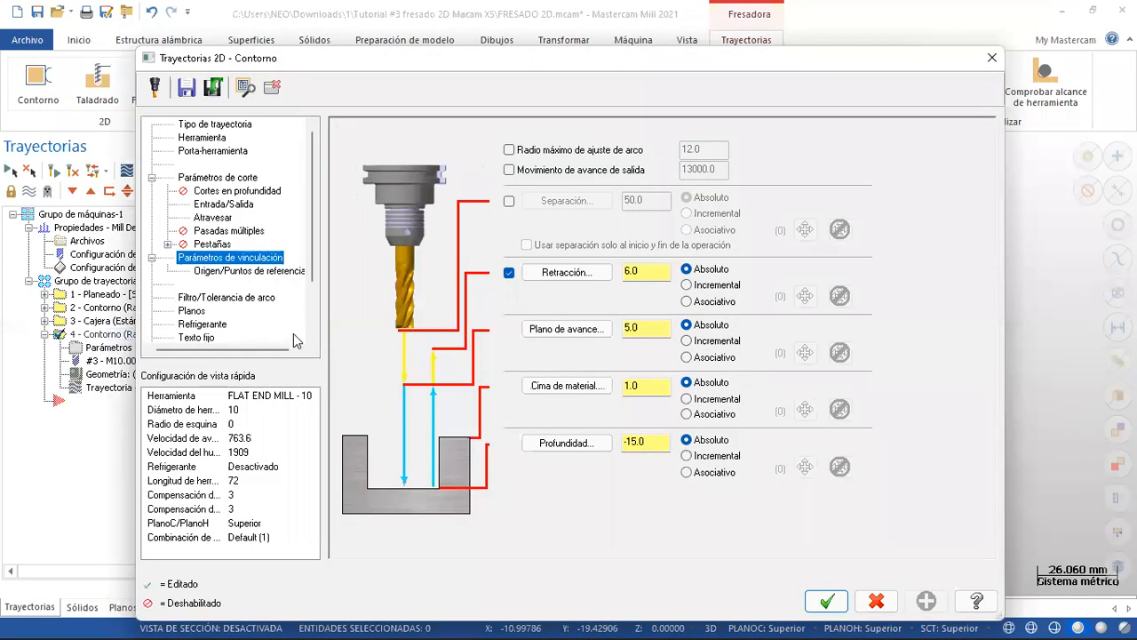
{"action": "left_click", "coordinate": [213, 177]}
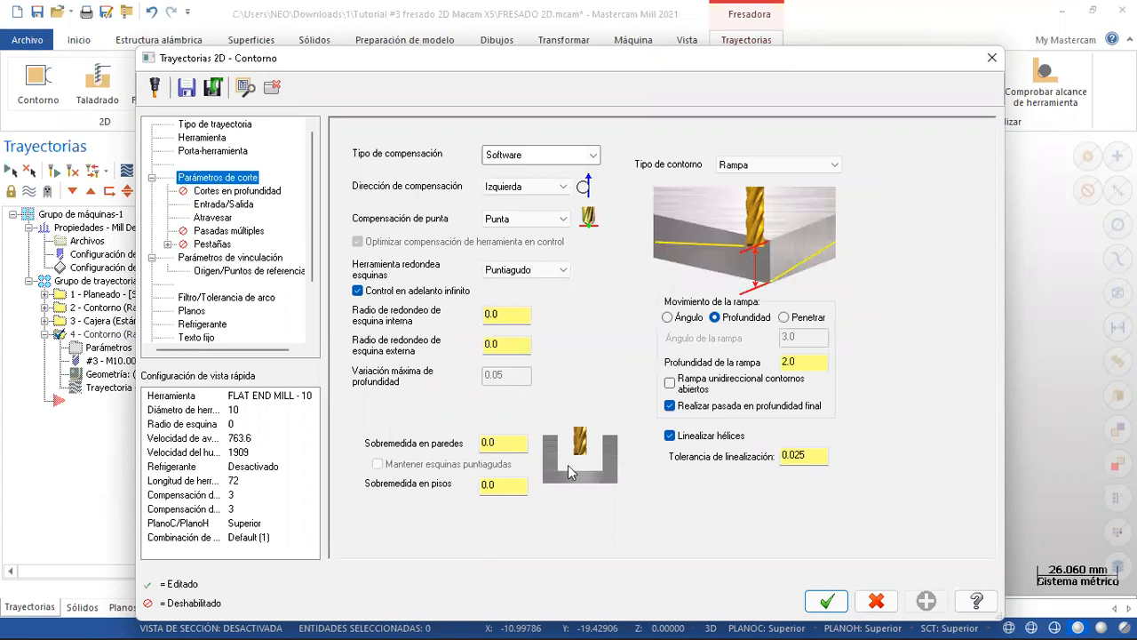
{"action": "left_click", "coordinate": [828, 602]}
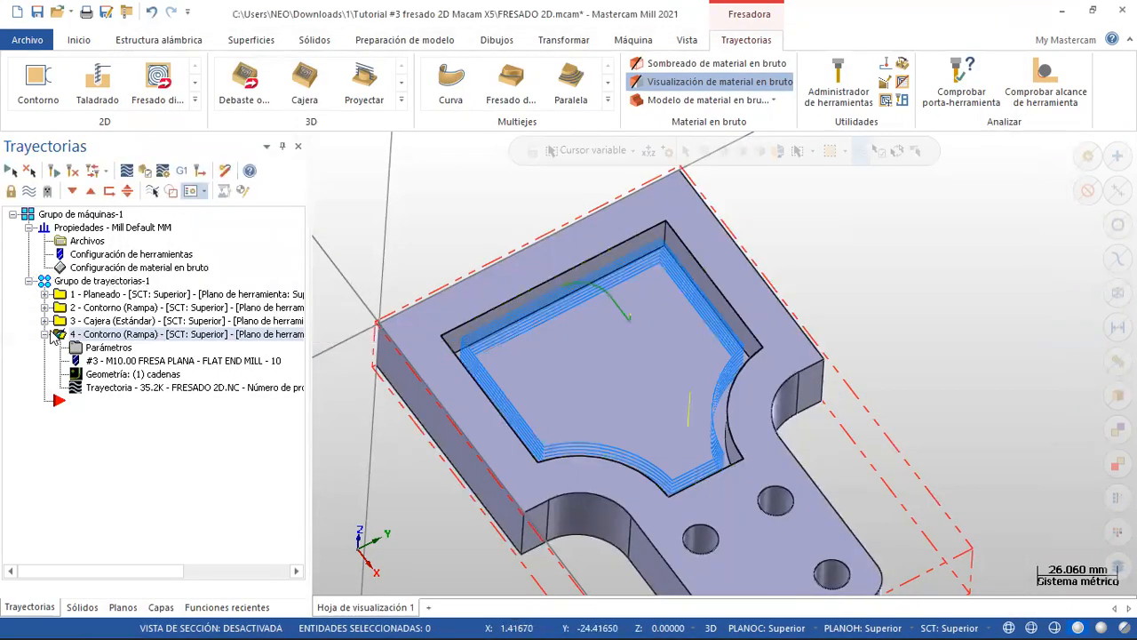
- Duplicate the interior pocket contour operation at the end of the toolpath group
{"action": "right_click", "coordinate": [119, 340]}
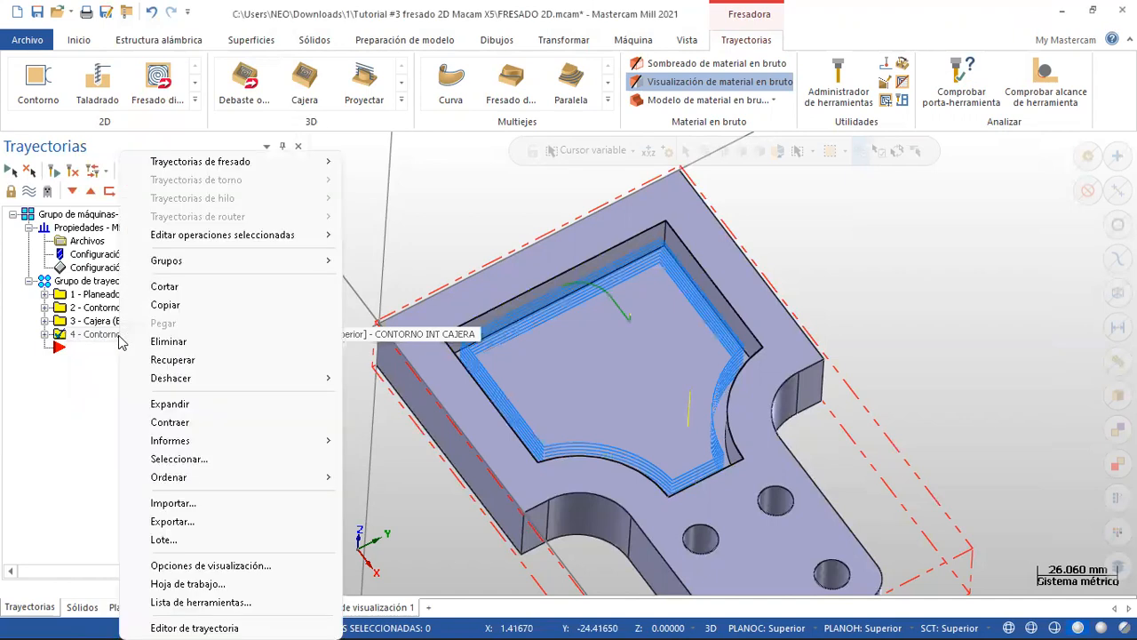
{"action": "left_click", "coordinate": [165, 305]}
{"action": "right_click", "coordinate": [139, 400]}
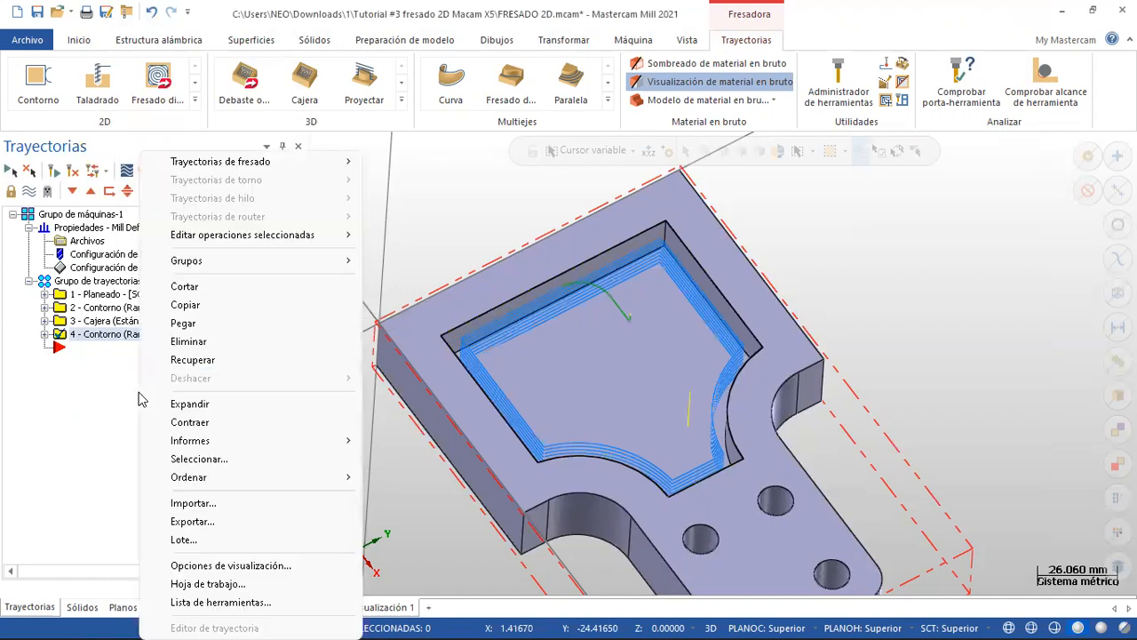
{"action": "left_click", "coordinate": [183, 324]}
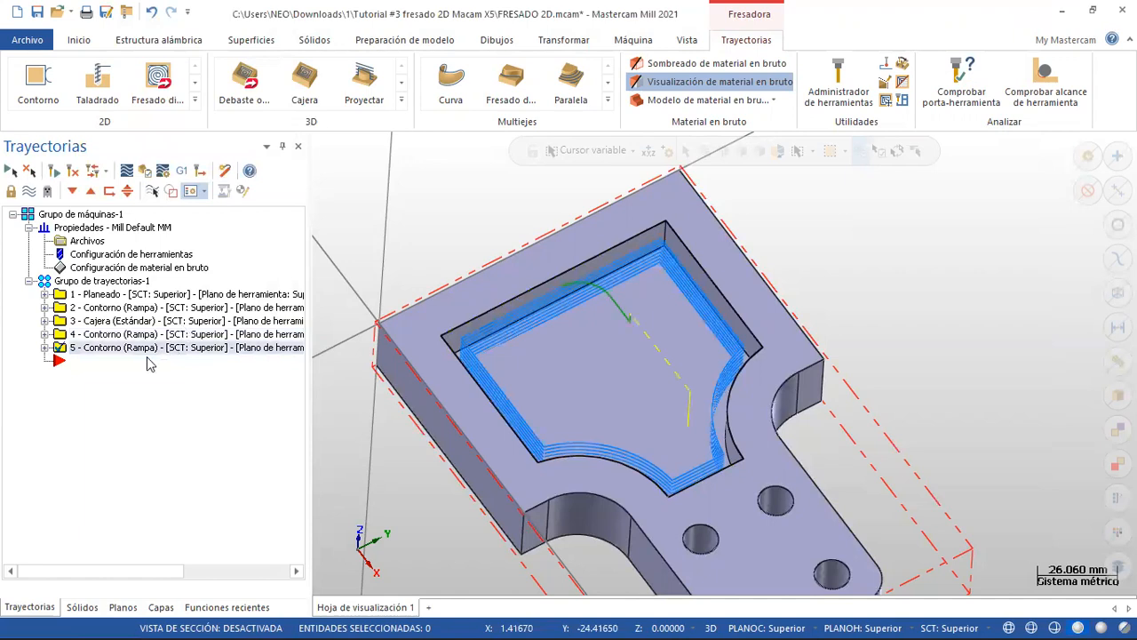
- Change operation 5's contour type to Remecanizado, calculating remaining material from a roughing tool diameter of 10.0
{"action": "left_click", "coordinate": [44, 348]}
{"action": "left_click", "coordinate": [106, 360]}
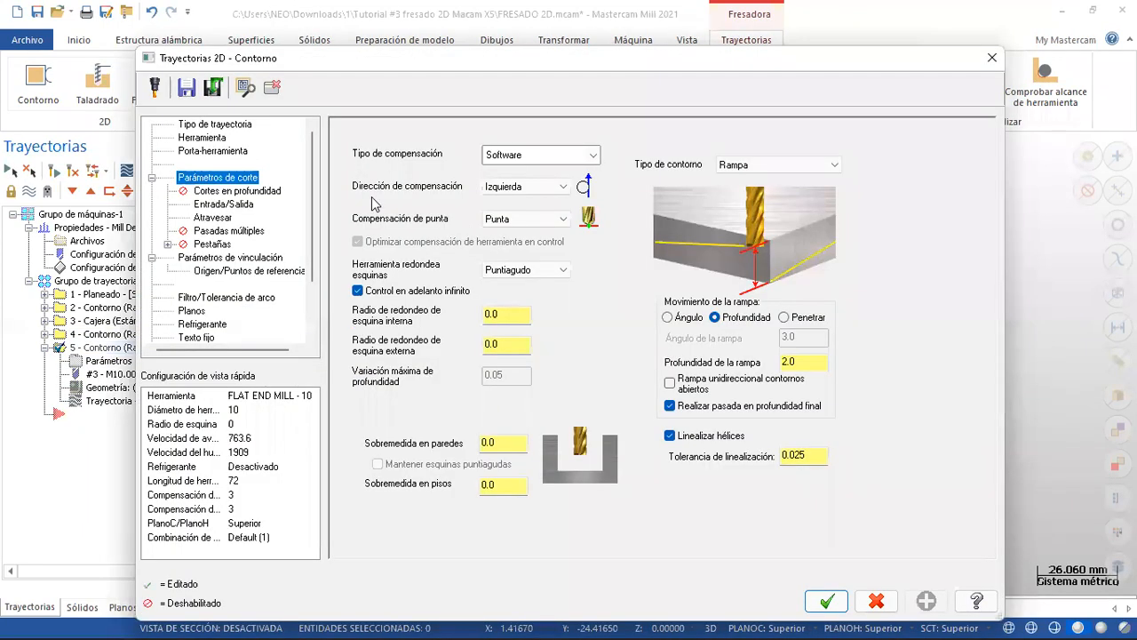
{"action": "left_click", "coordinate": [833, 168]}
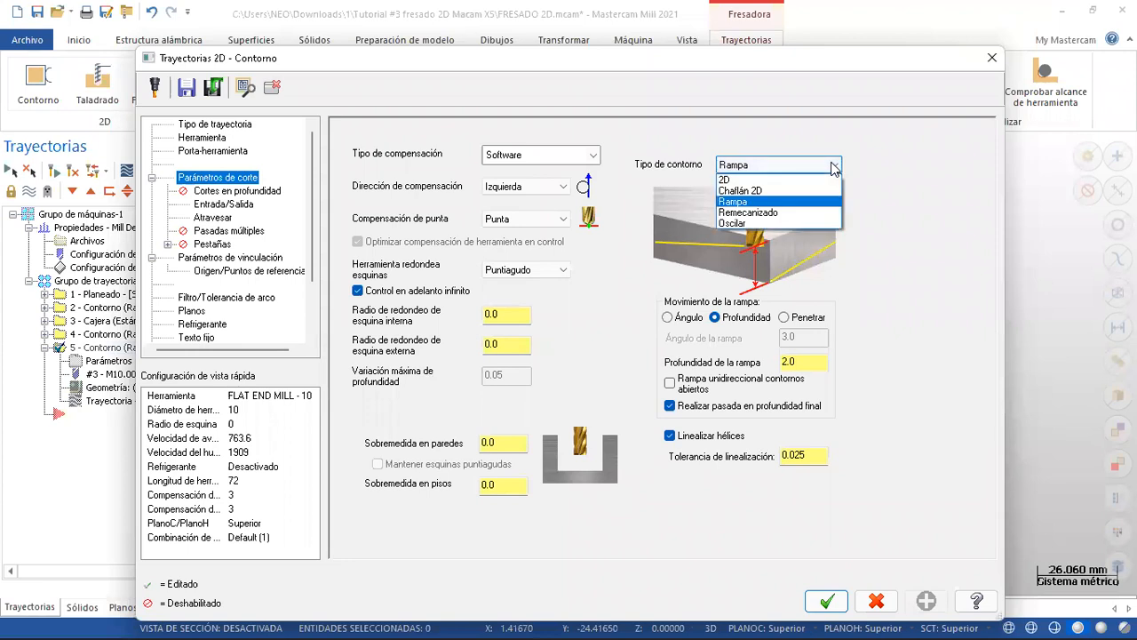
{"action": "left_click", "coordinate": [764, 213]}
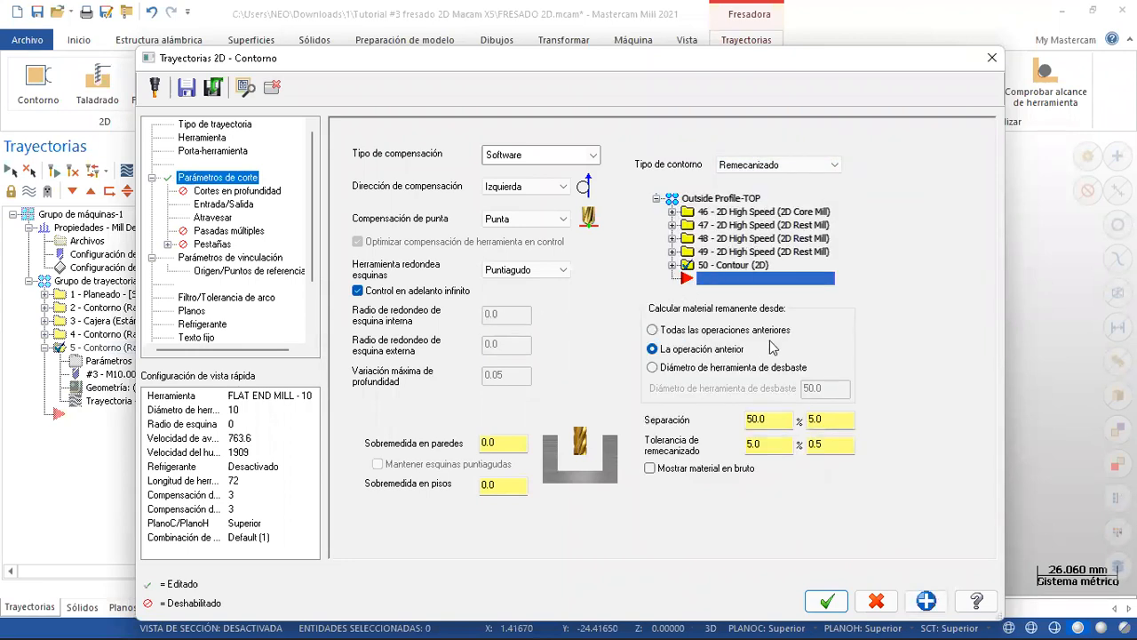
{"action": "left_click", "coordinate": [656, 370]}
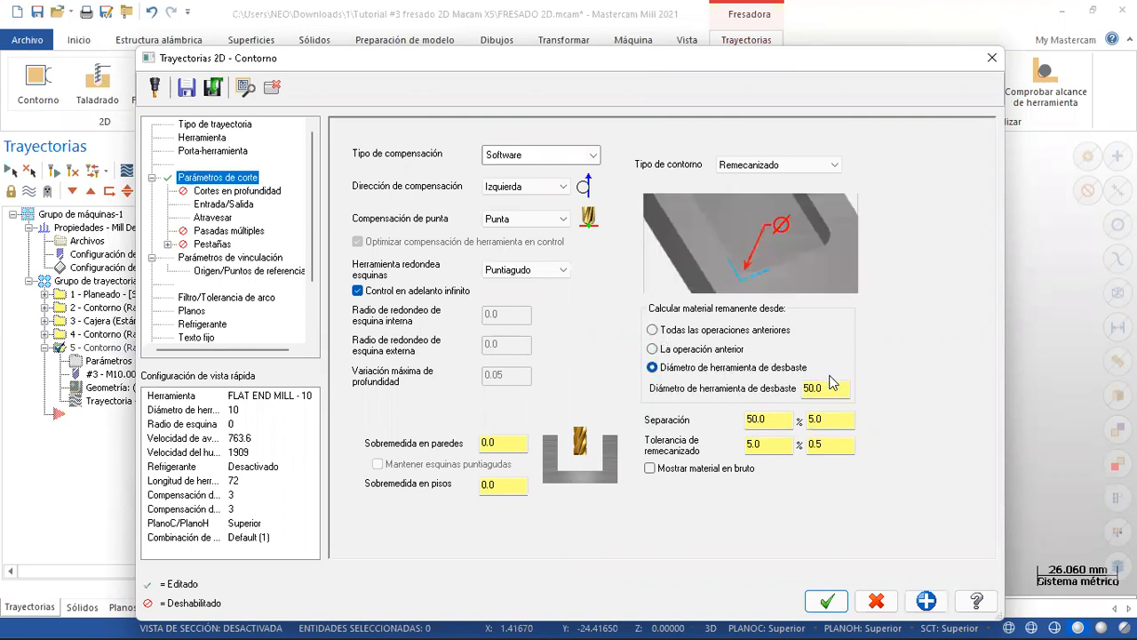
{"action": "left_click_drag", "start_coordinate": [832, 388], "coordinate": [803, 389]}
{"action": "type", "text": "1"}
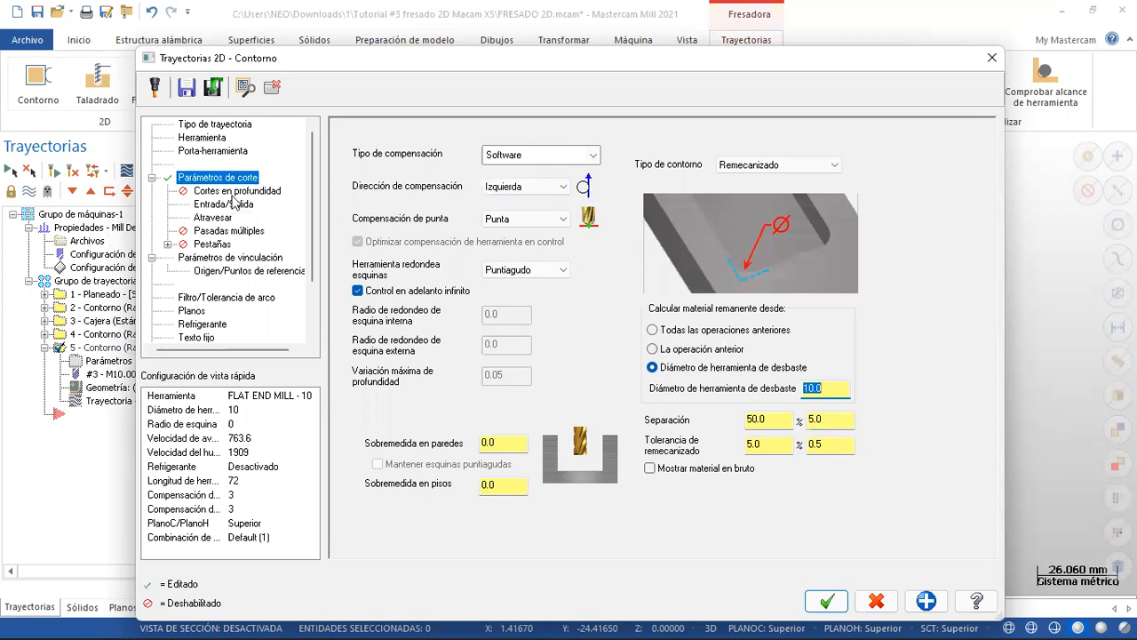
- Assign the 5 mm flat end mill from the tool library to operation 5 and set its comment to CONTORNO INT CAJERA RESTOS
{"action": "left_click", "coordinate": [203, 138]}
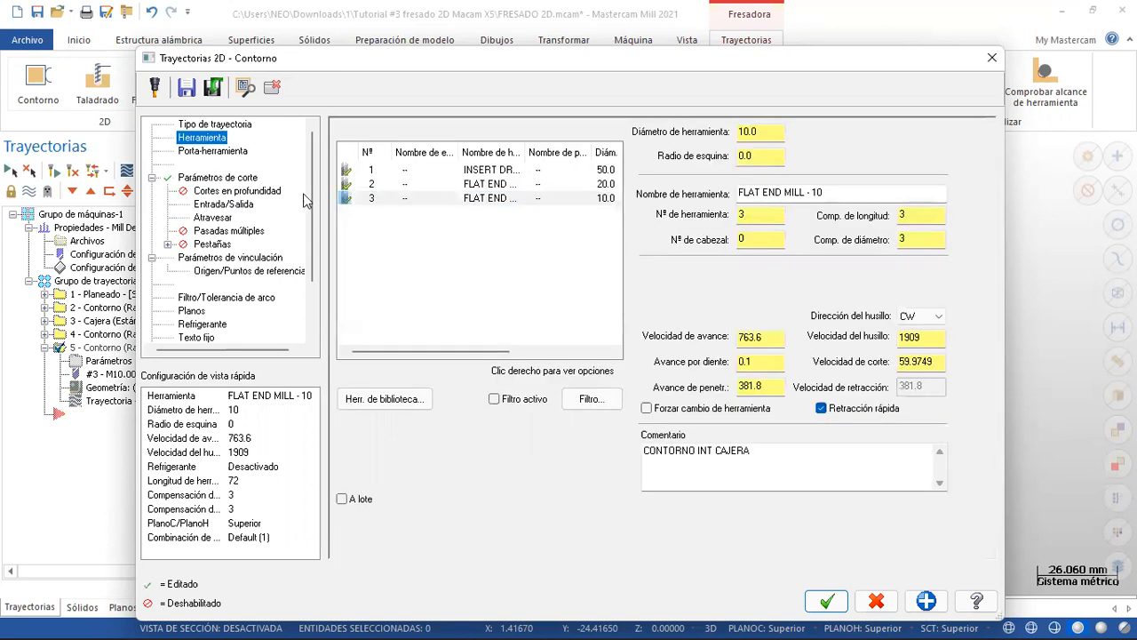
{"action": "right_click", "coordinate": [408, 250]}
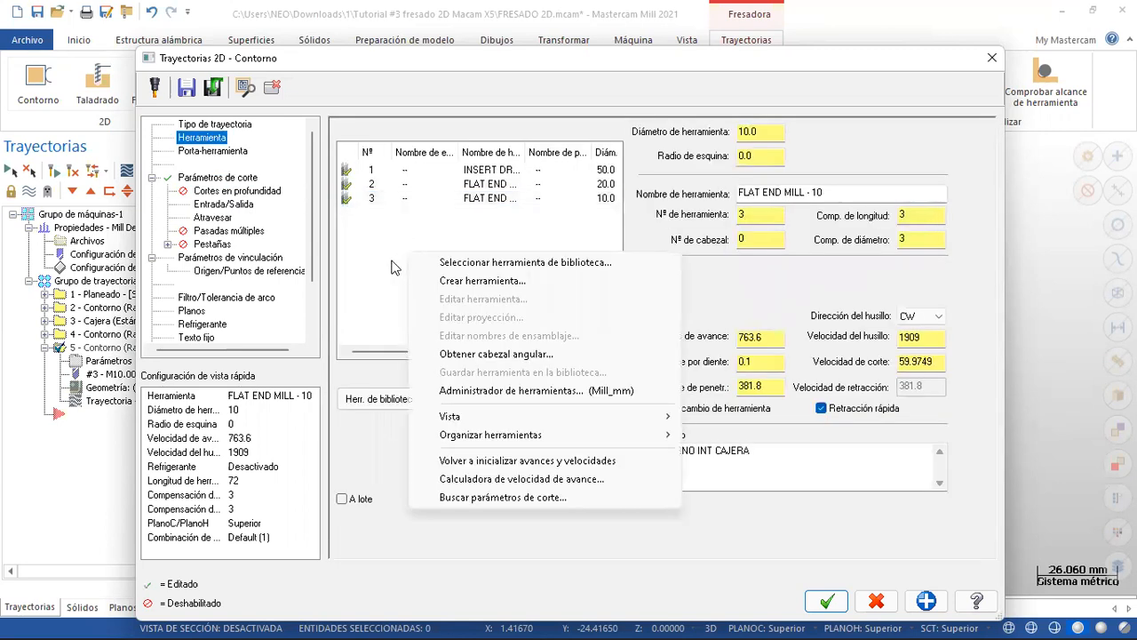
{"action": "left_click", "coordinate": [378, 400]}
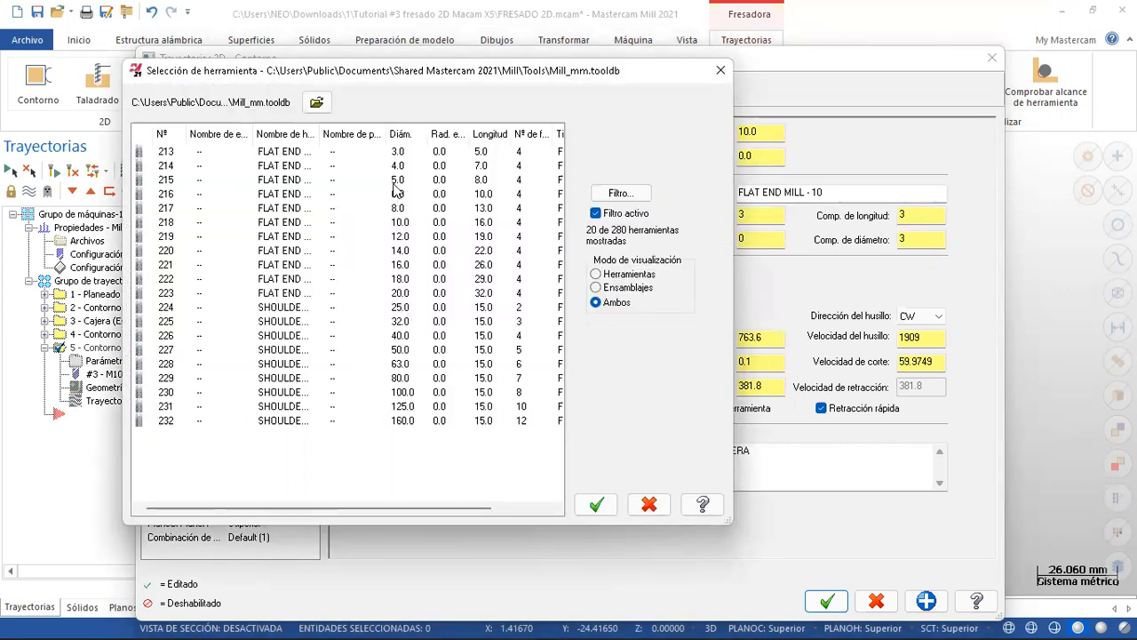
{"action": "left_click", "coordinate": [395, 184]}
{"action": "left_click", "coordinate": [595, 504]}
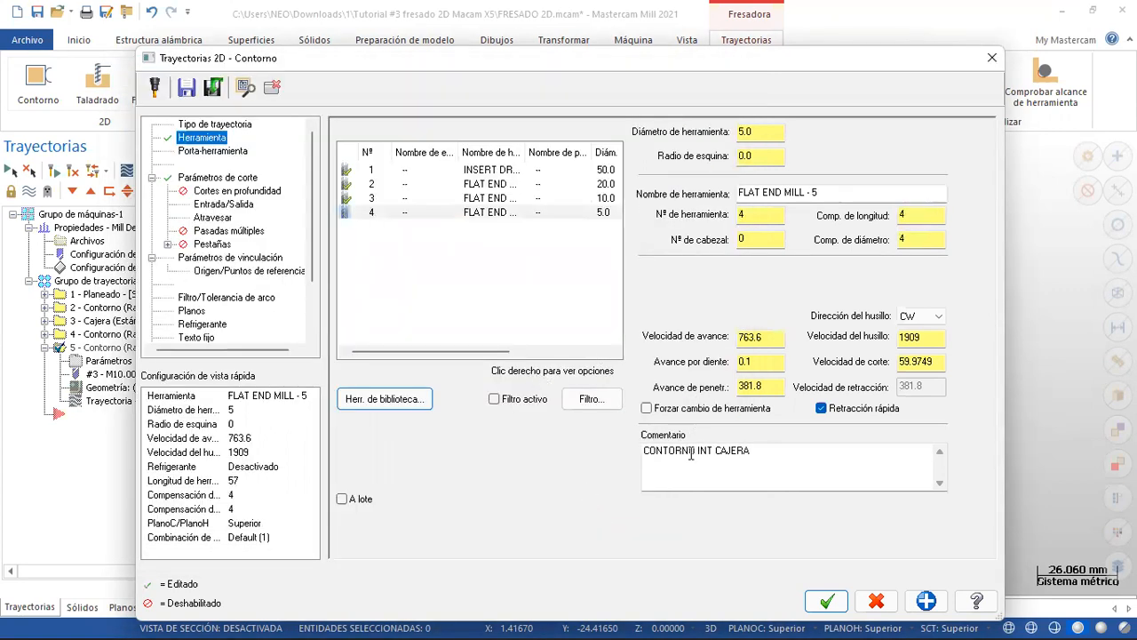
{"action": "left_click", "coordinate": [760, 448]}
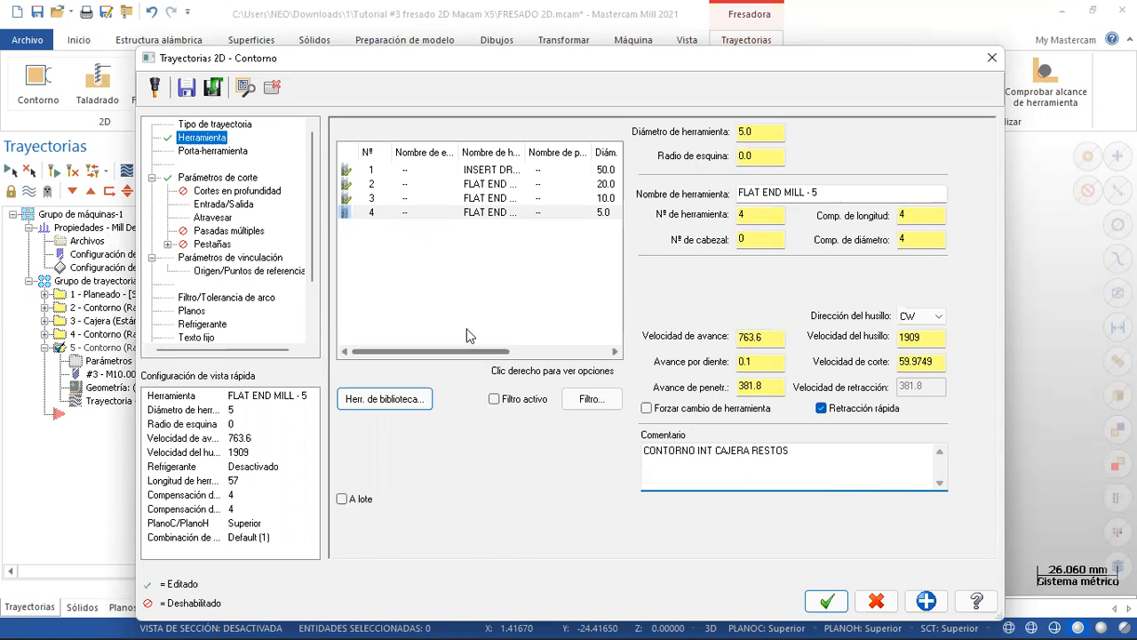
- Enable depth cuts for the remachining contour with a maximum roughing step of 1.0
{"action": "left_click", "coordinate": [233, 177]}
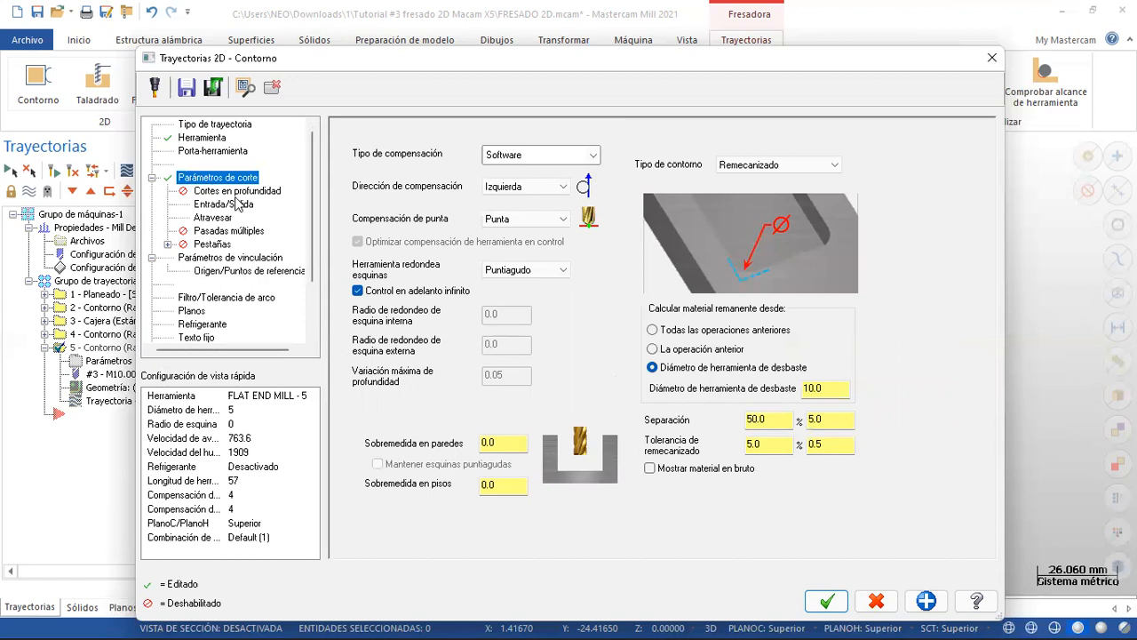
{"action": "left_click", "coordinate": [237, 195]}
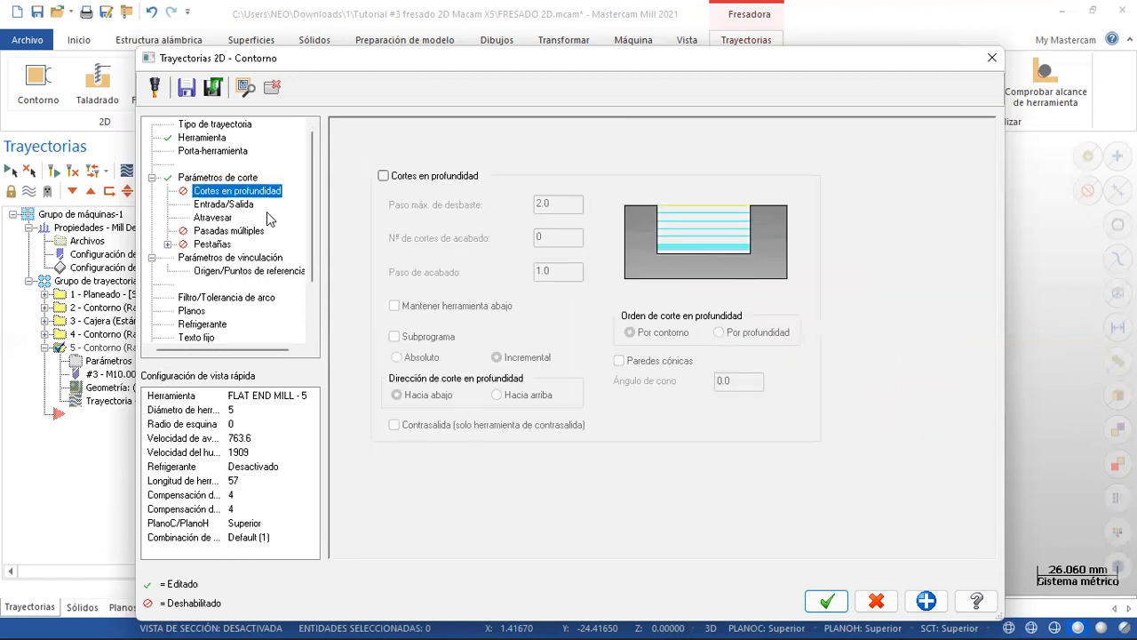
{"action": "left_click", "coordinate": [384, 177]}
{"action": "key", "text": "Tab"}
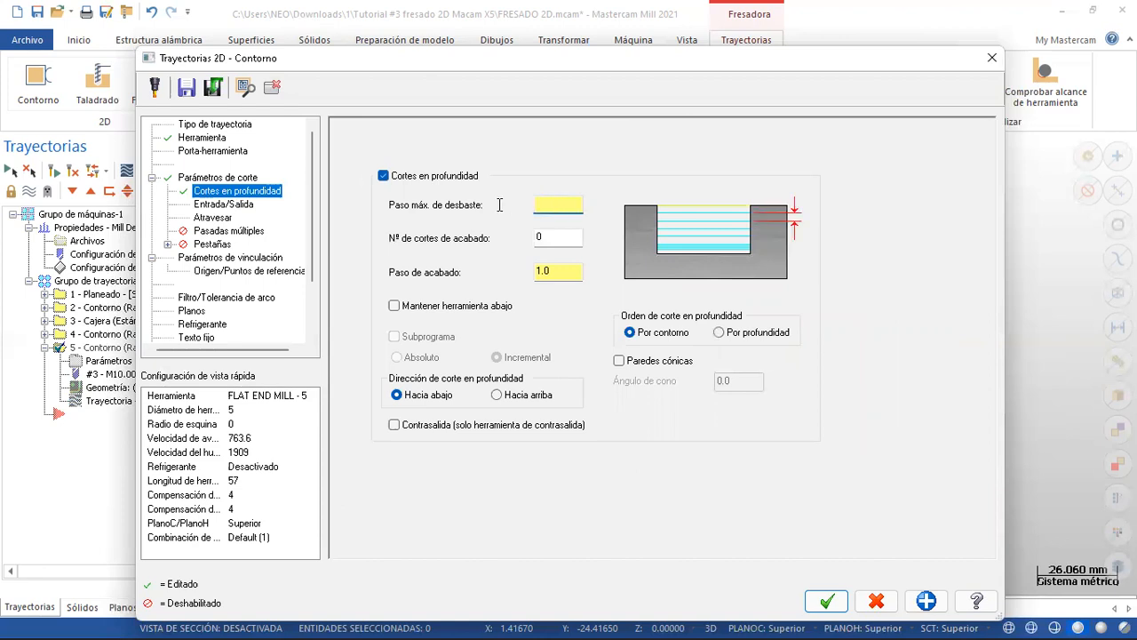
{"action": "type", "text": "1"}
{"action": "left_click", "coordinate": [559, 239]}
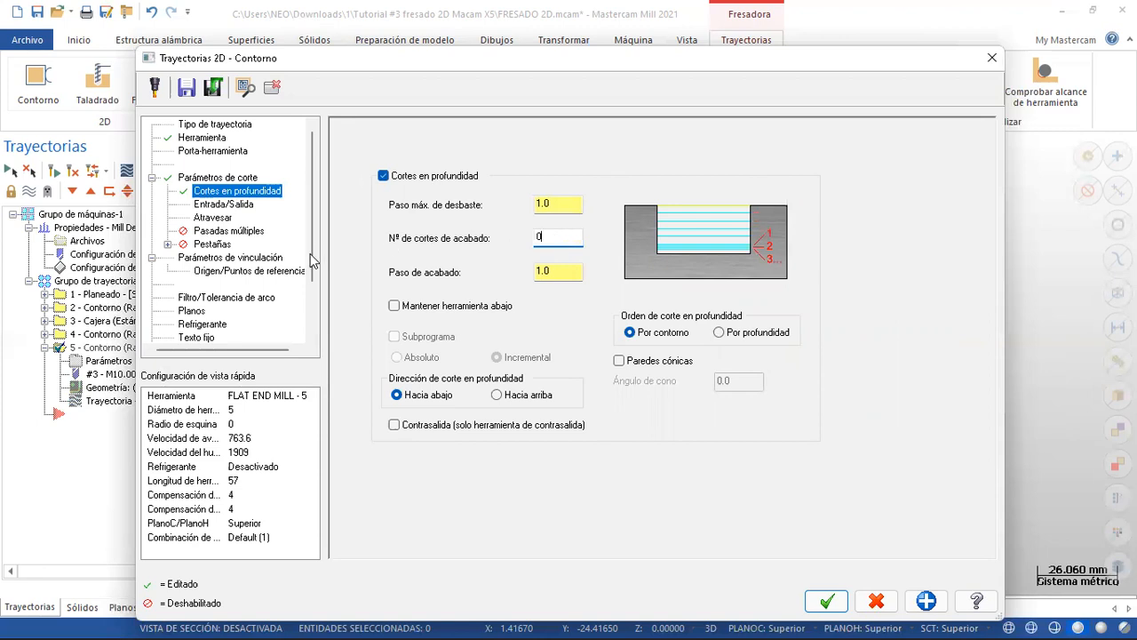
- Set the remachining contour's entry line length and entry arc radius to 100% of the tool diameter
{"action": "left_click", "coordinate": [239, 204]}
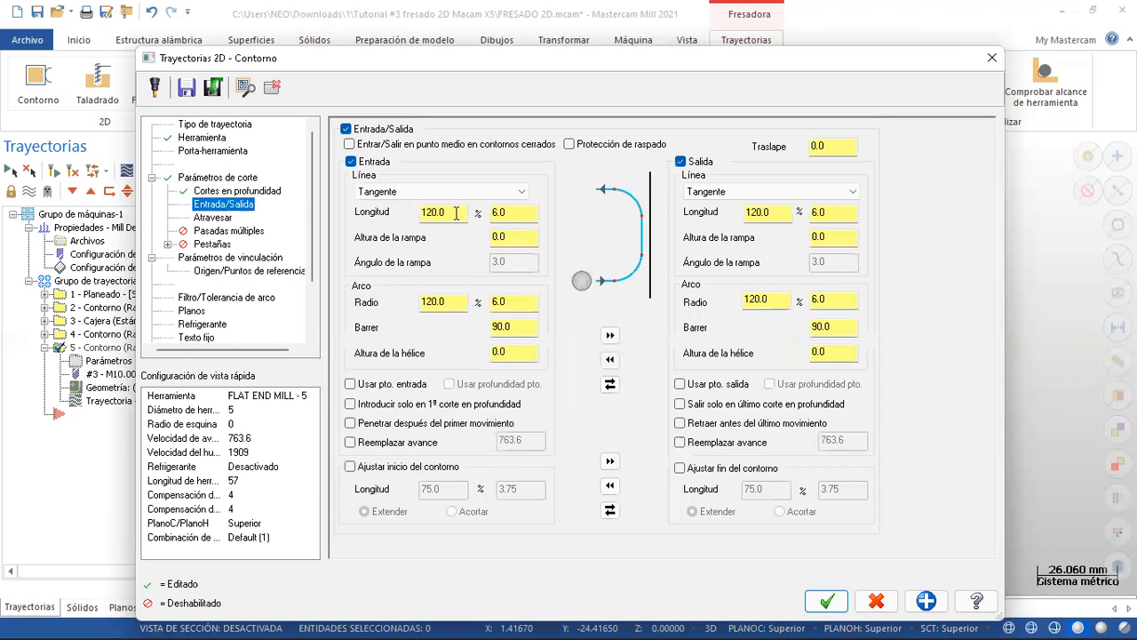
{"action": "double_click", "coordinate": [456, 213]}
{"action": "type", "text": "100"}
{"action": "double_click", "coordinate": [461, 303]}
{"action": "type", "text": "100"}
{"action": "key", "text": "Return"}
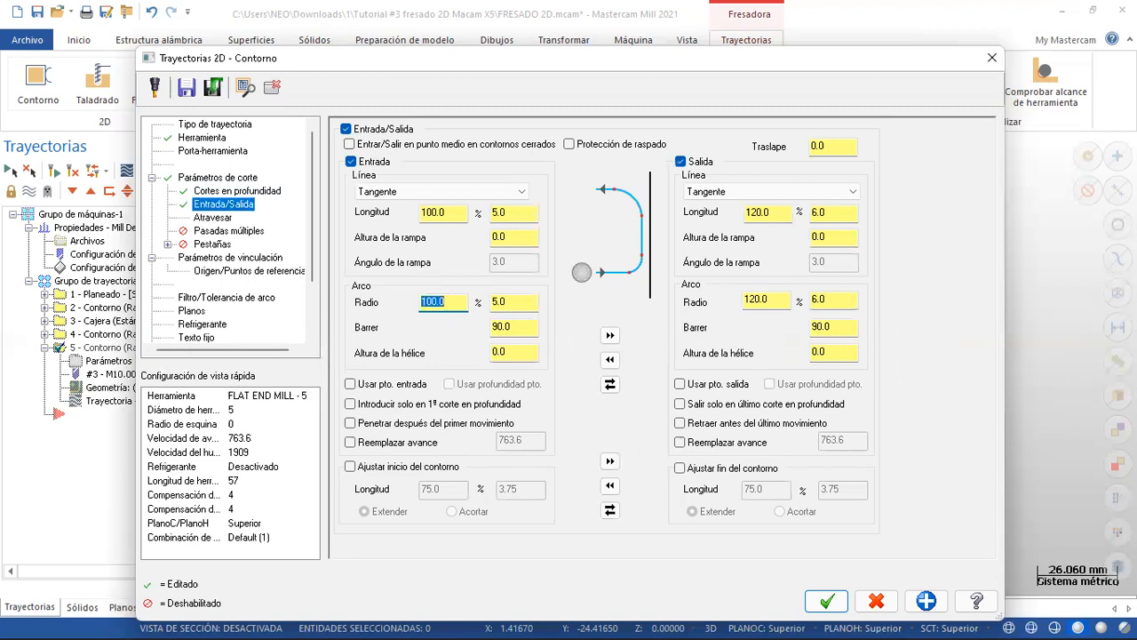
- Copy the remachining contour's entry line and arc settings to the exit, and turn off Atravesar
{"action": "left_click", "coordinate": [609, 335]}
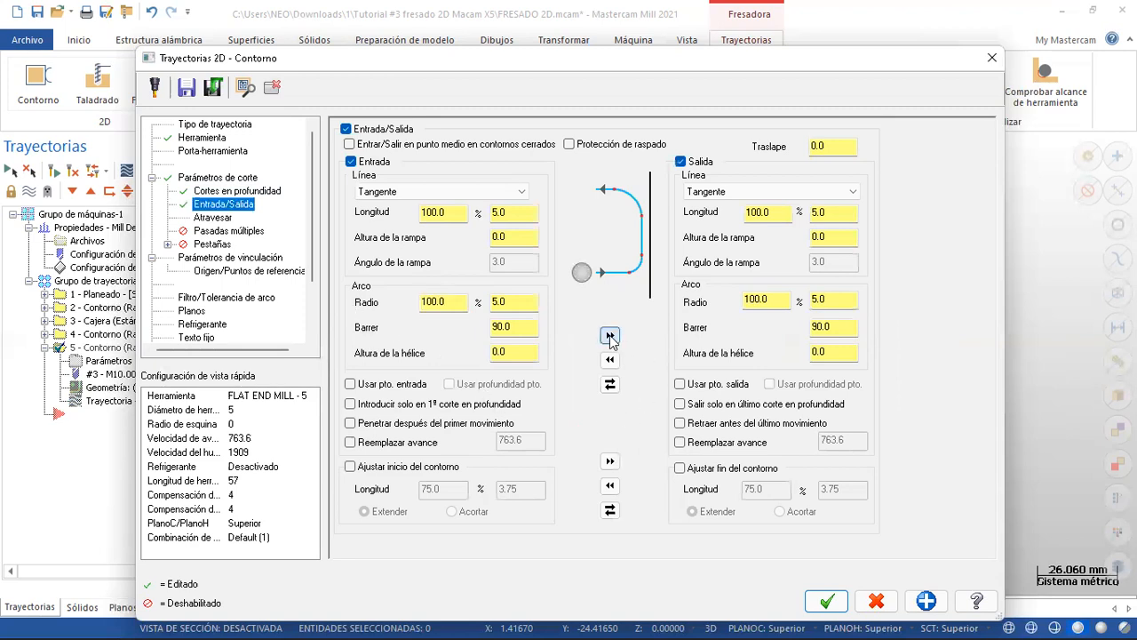
{"action": "left_click", "coordinate": [216, 217]}
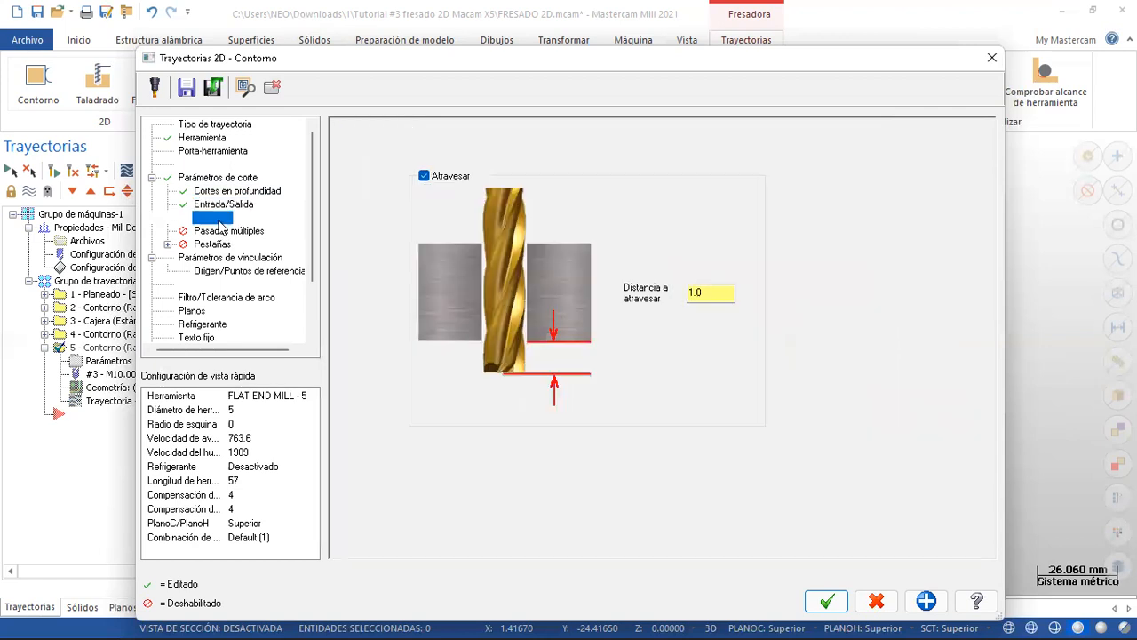
{"action": "left_click", "coordinate": [423, 177]}
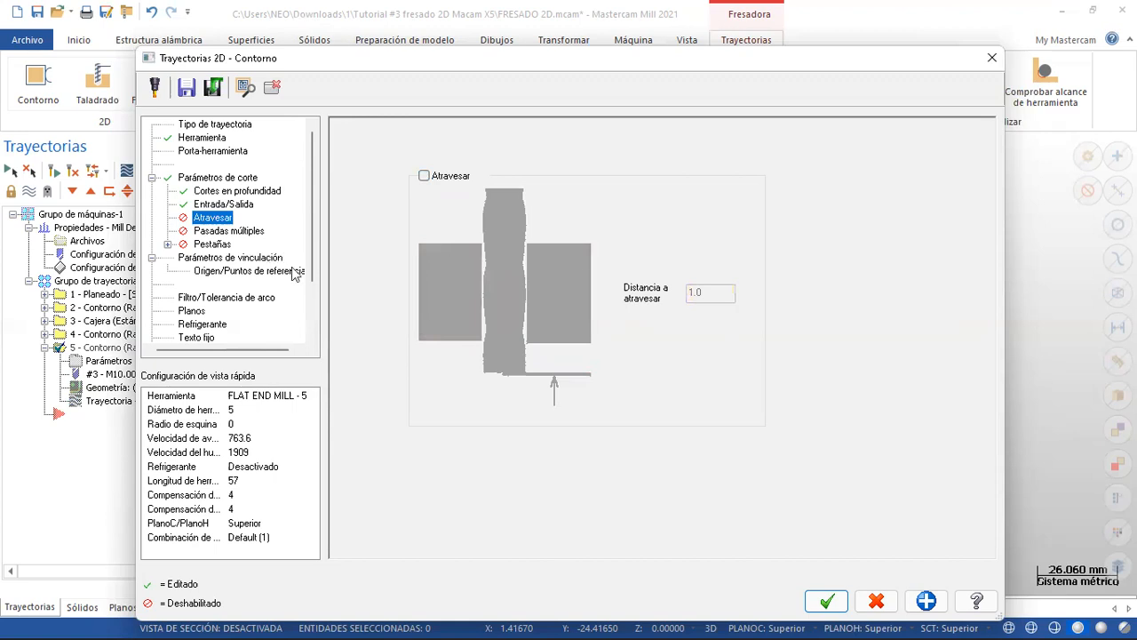
- Check the remachining contour's multiple passes, tabs and linking parameters, accept them and regenerate operation 5
{"action": "left_click", "coordinate": [230, 232]}
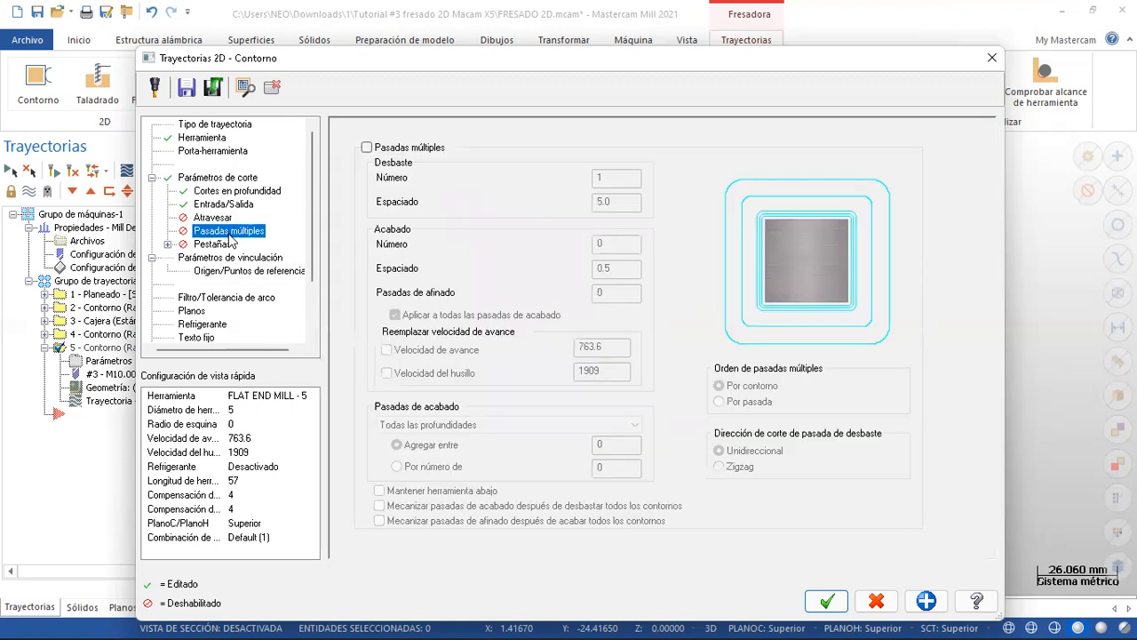
{"action": "left_click", "coordinate": [213, 244]}
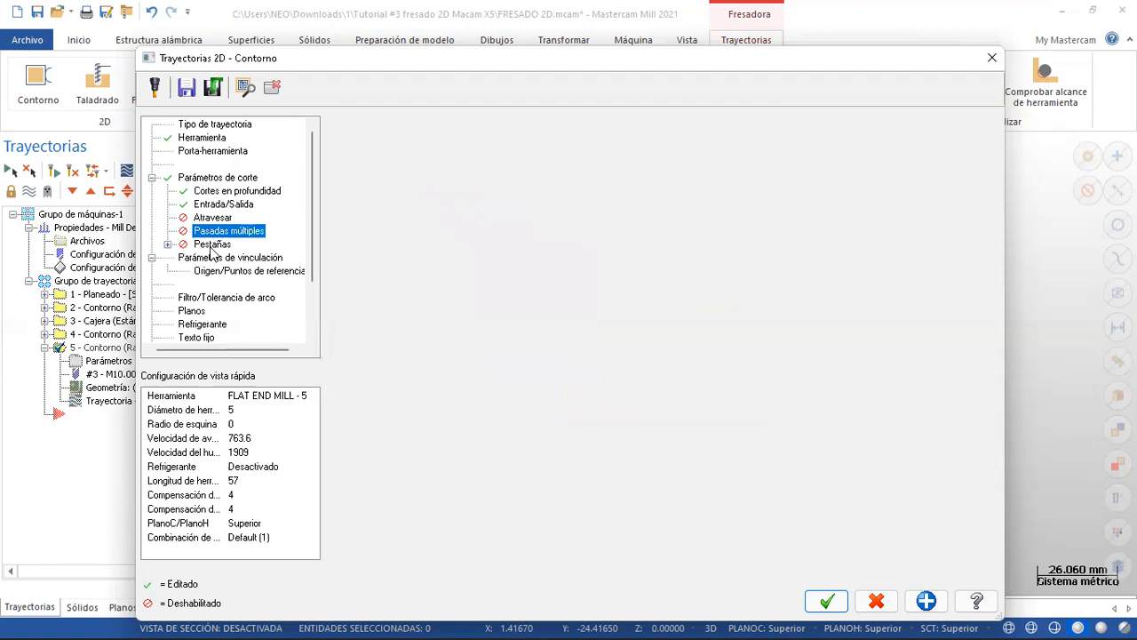
{"action": "left_click", "coordinate": [215, 258]}
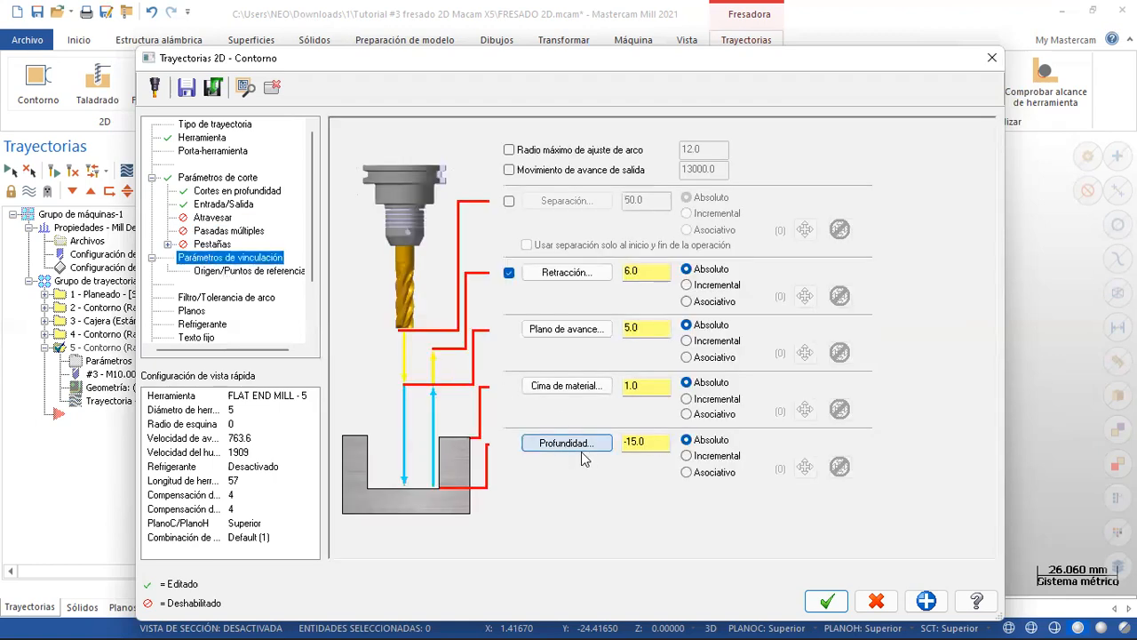
{"action": "left_click", "coordinate": [828, 601]}
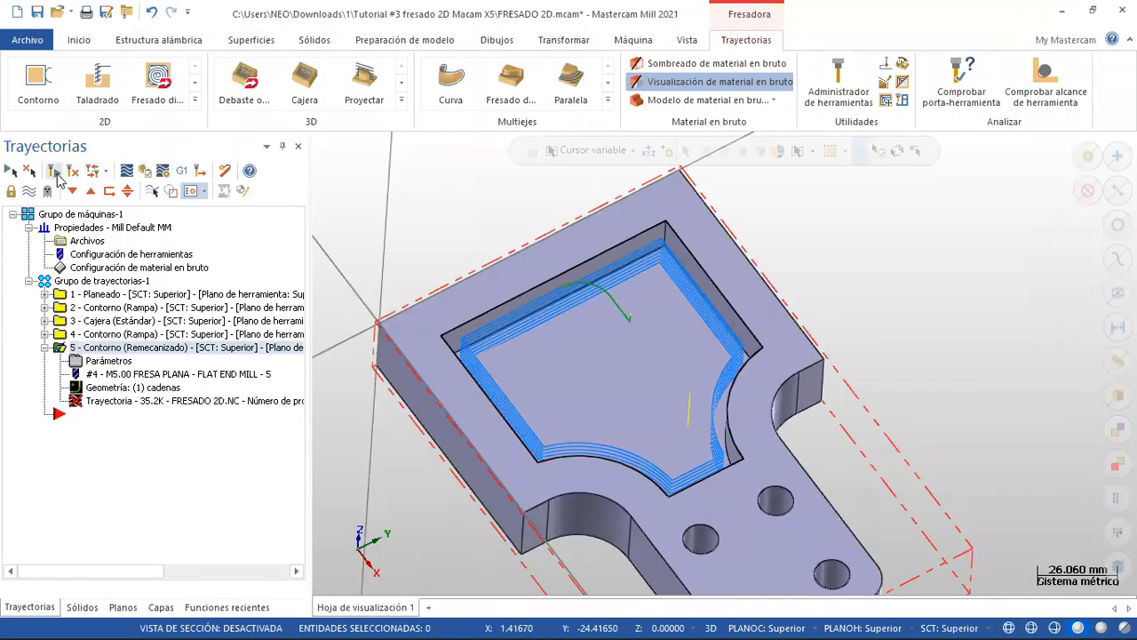
{"action": "left_click", "coordinate": [56, 175]}
- Play the backplot of operation 5 to examine how the 5 mm tool cleans the pocket corners
{"action": "scroll", "coordinate": [689, 263], "scroll_direction": "up", "scroll_amount": 1}
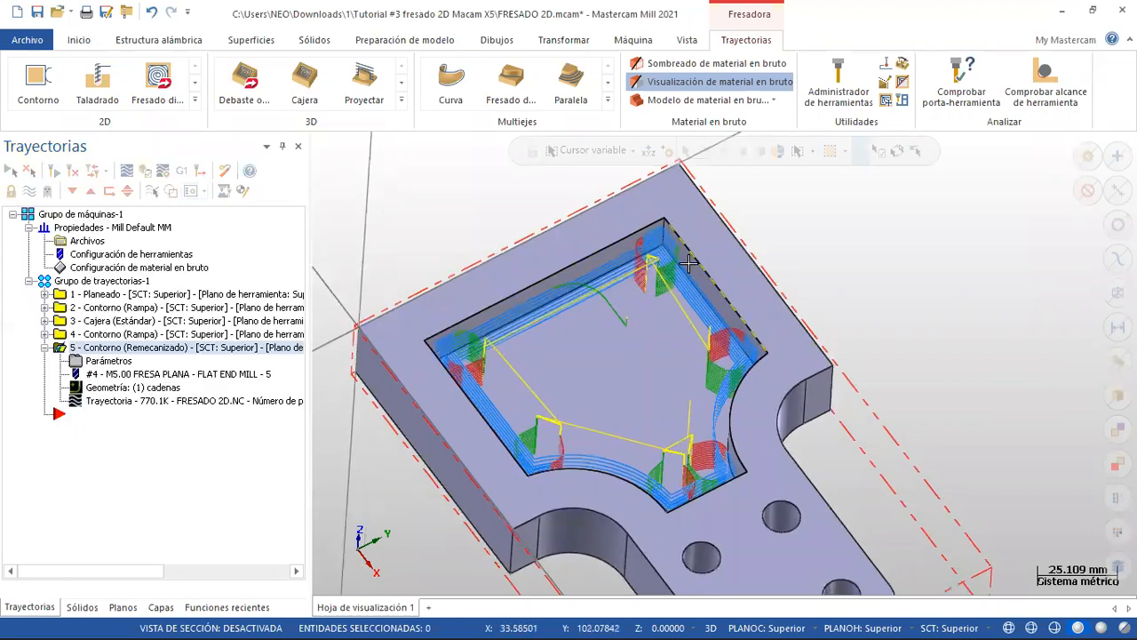
{"action": "scroll", "coordinate": [689, 263], "scroll_direction": "up", "scroll_amount": 3}
{"action": "scroll", "coordinate": [677, 262], "scroll_direction": "down", "scroll_amount": 3}
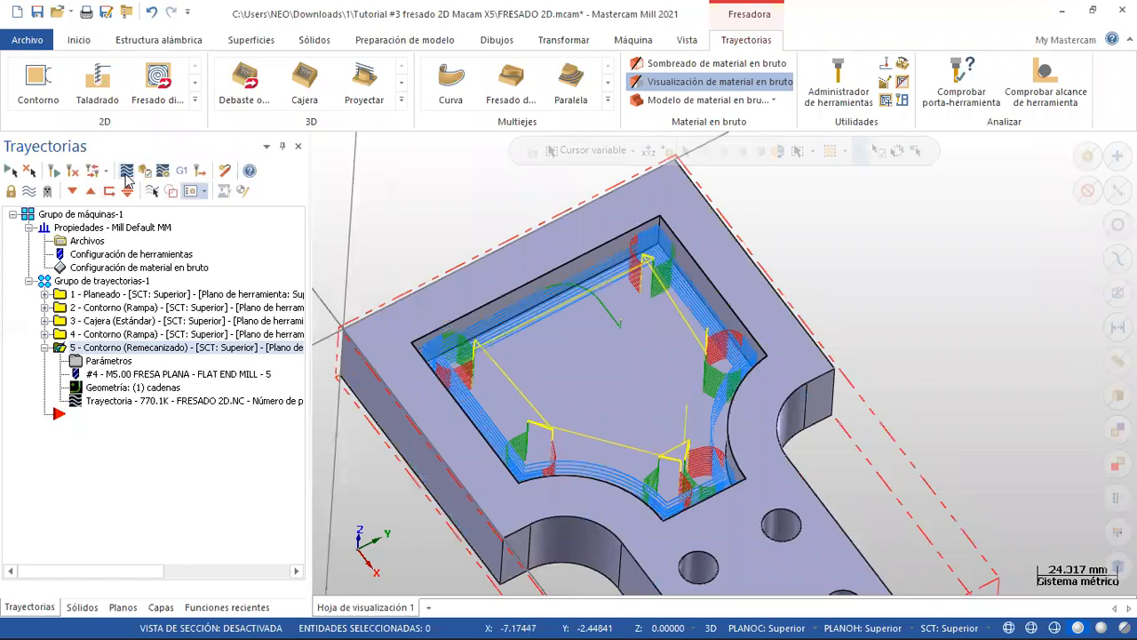
{"action": "left_click", "coordinate": [126, 172]}
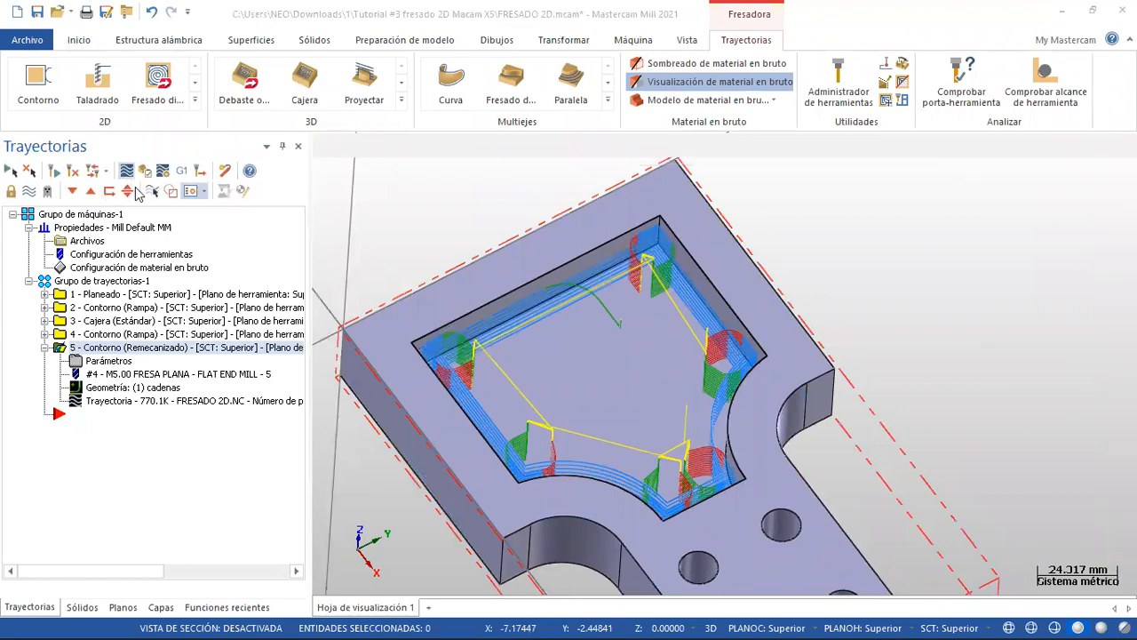
{"action": "left_click", "coordinate": [320, 146]}
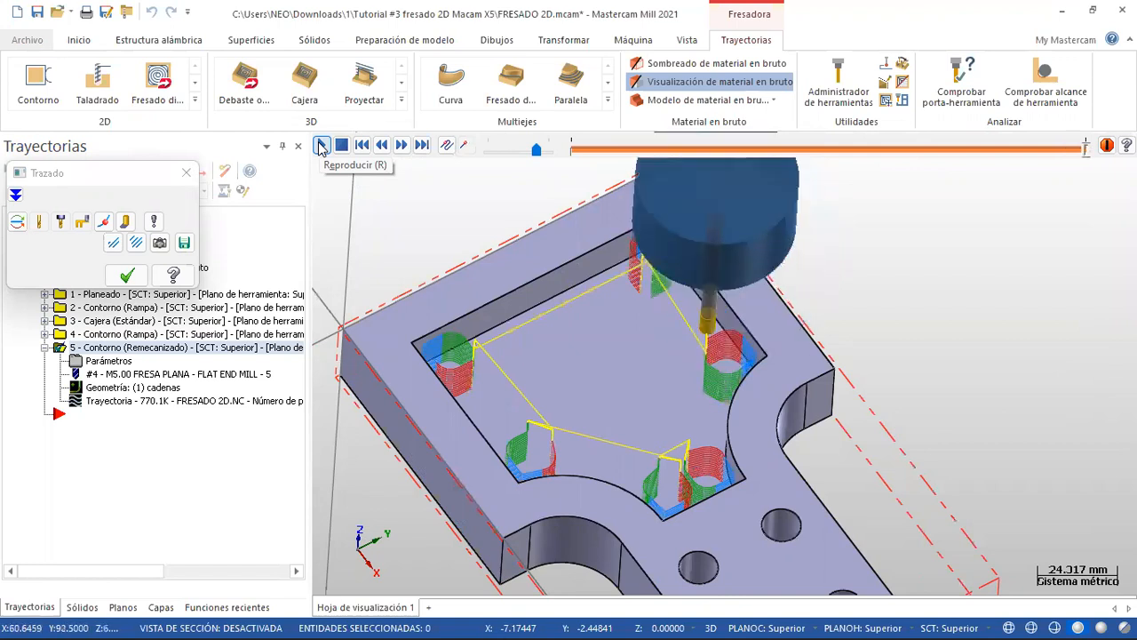
{"action": "left_click", "coordinate": [127, 275]}
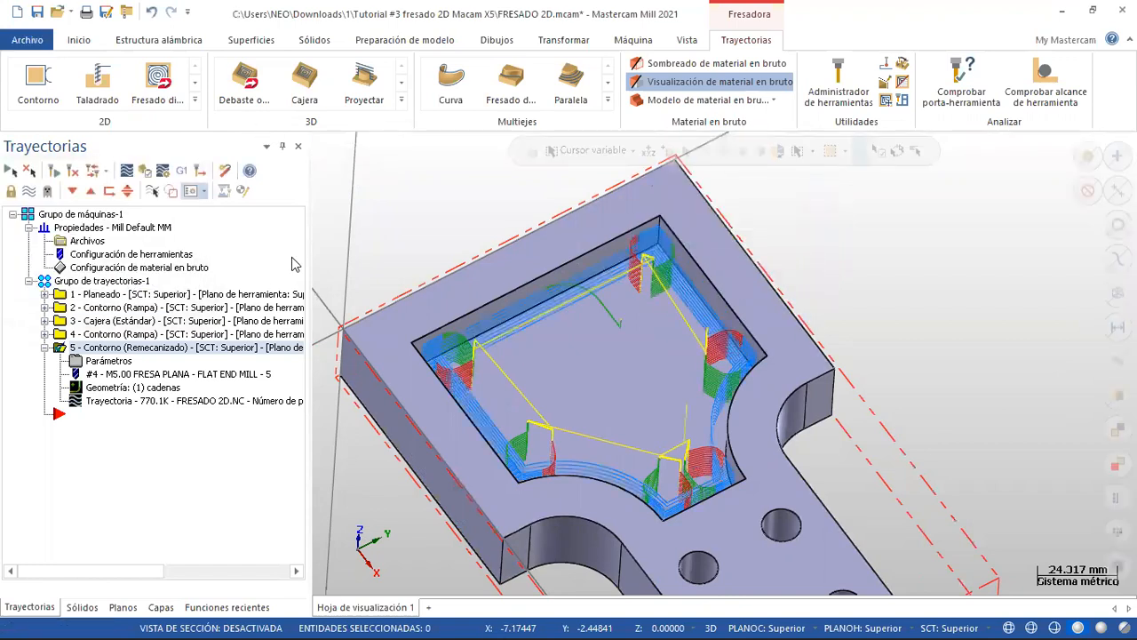
- Turn off Atravesar in operation 4's ramp contour, regenerate it and collapse operations 4 and 5
{"action": "left_click", "coordinate": [45, 334]}
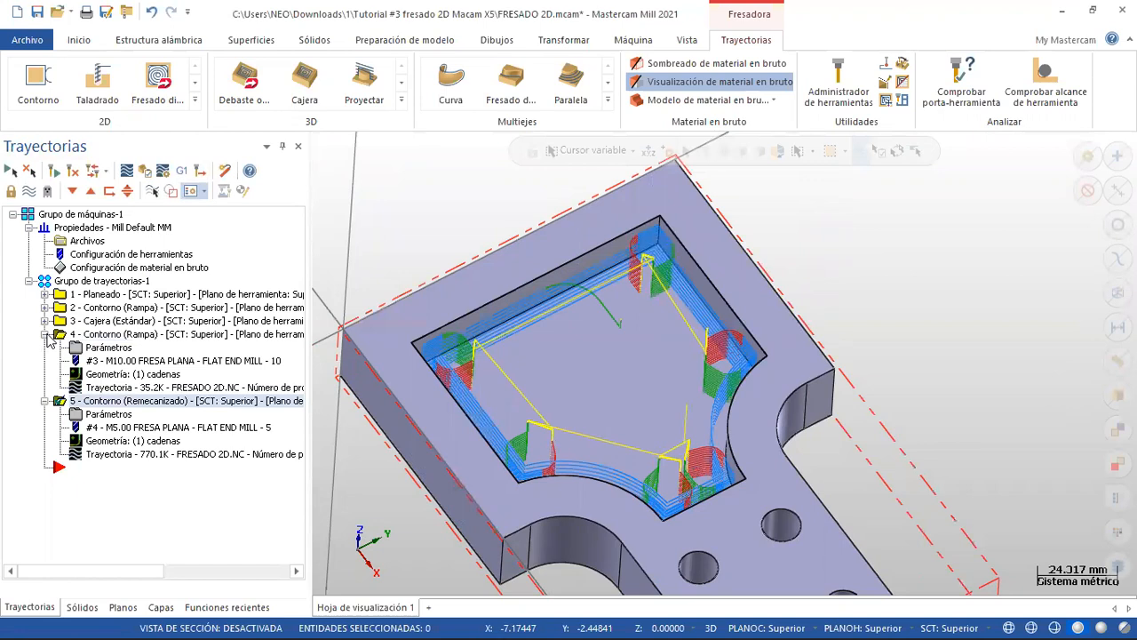
{"action": "left_click", "coordinate": [116, 348]}
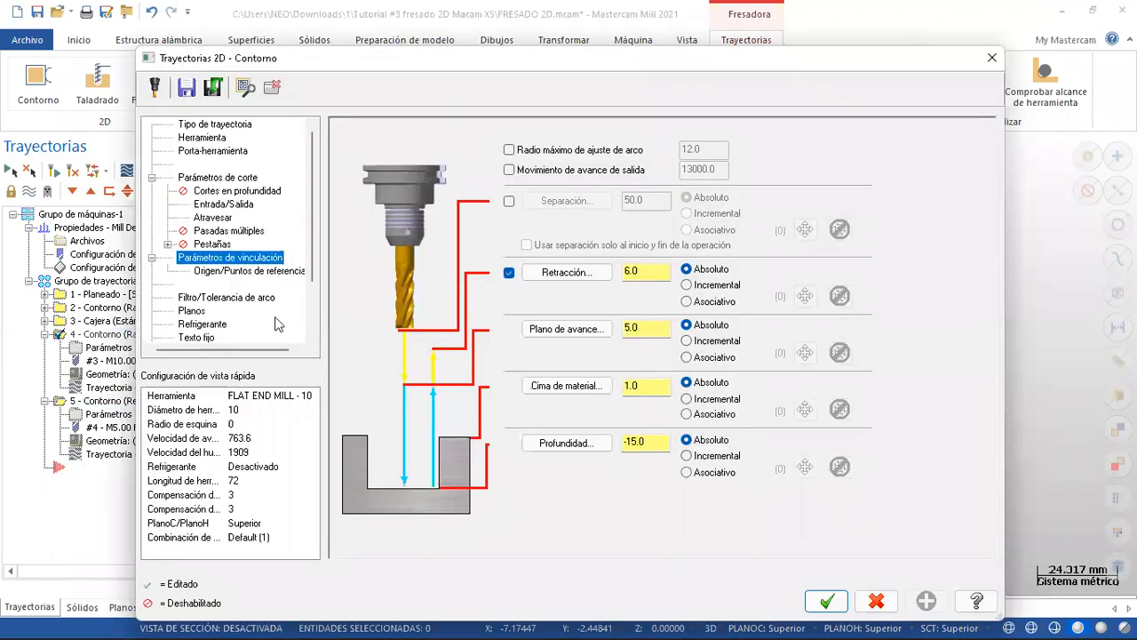
{"action": "left_click", "coordinate": [222, 217]}
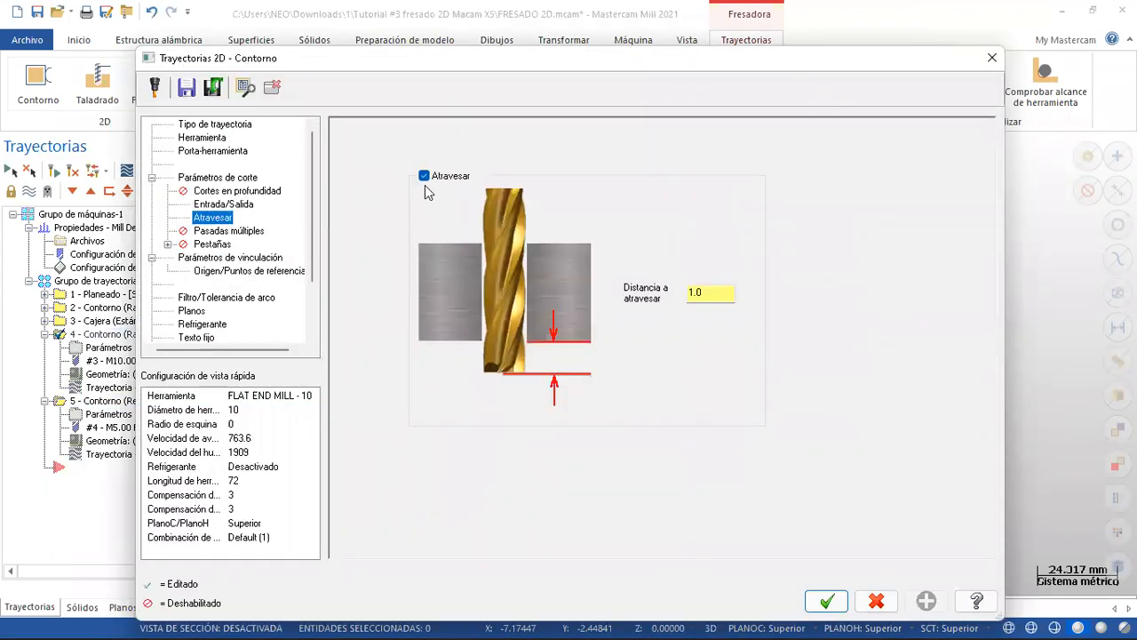
{"action": "left_click", "coordinate": [826, 601]}
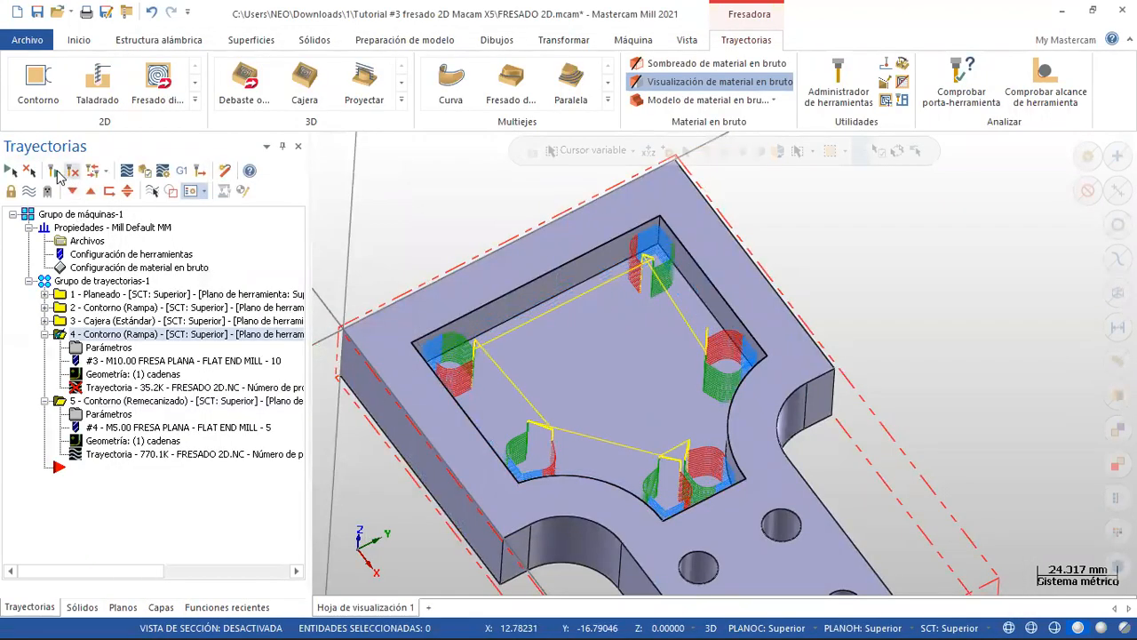
{"action": "left_click", "coordinate": [53, 172]}
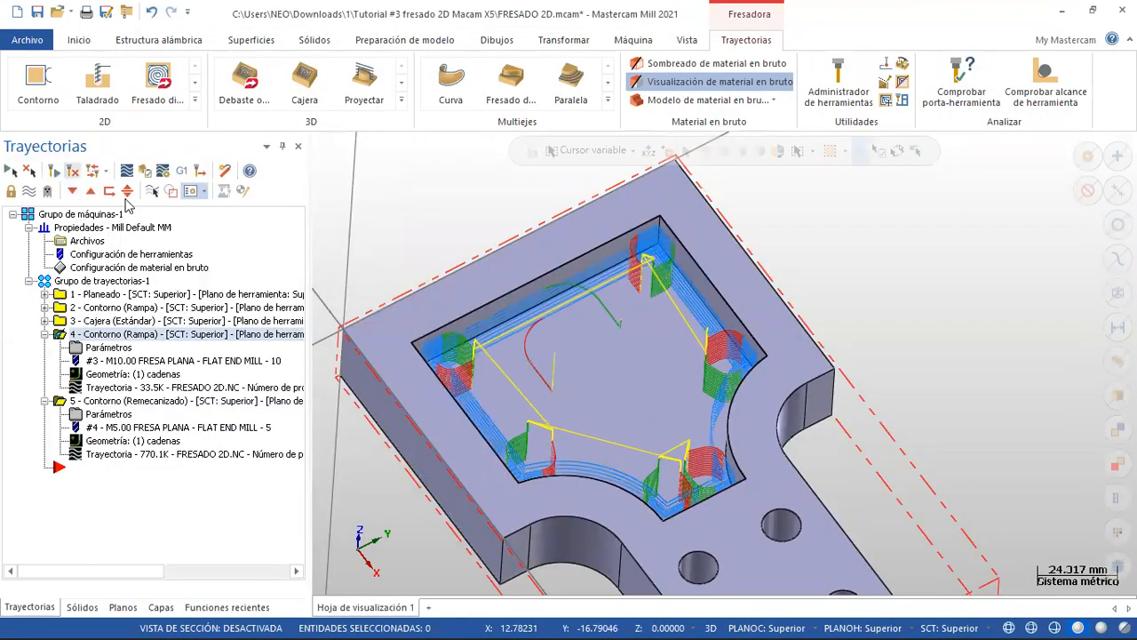
{"action": "left_click", "coordinate": [45, 334]}
{"action": "left_click", "coordinate": [46, 348]}
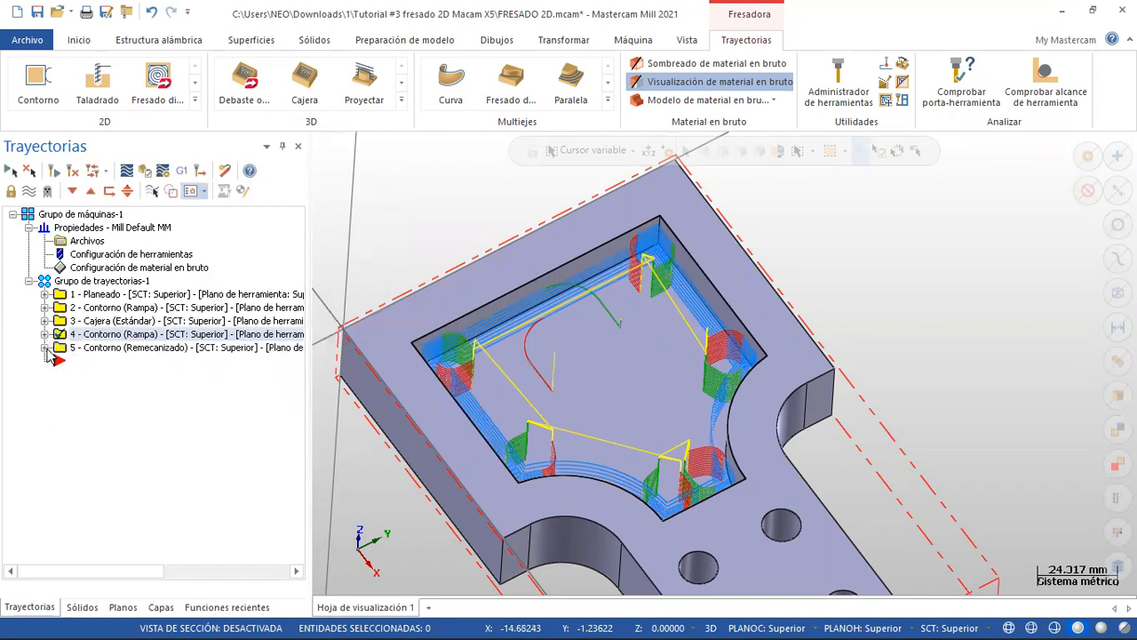
- Hide the toolpath display of operations 4 and 5
{"action": "scroll", "coordinate": [527, 383], "scroll_direction": "down", "scroll_amount": 3}
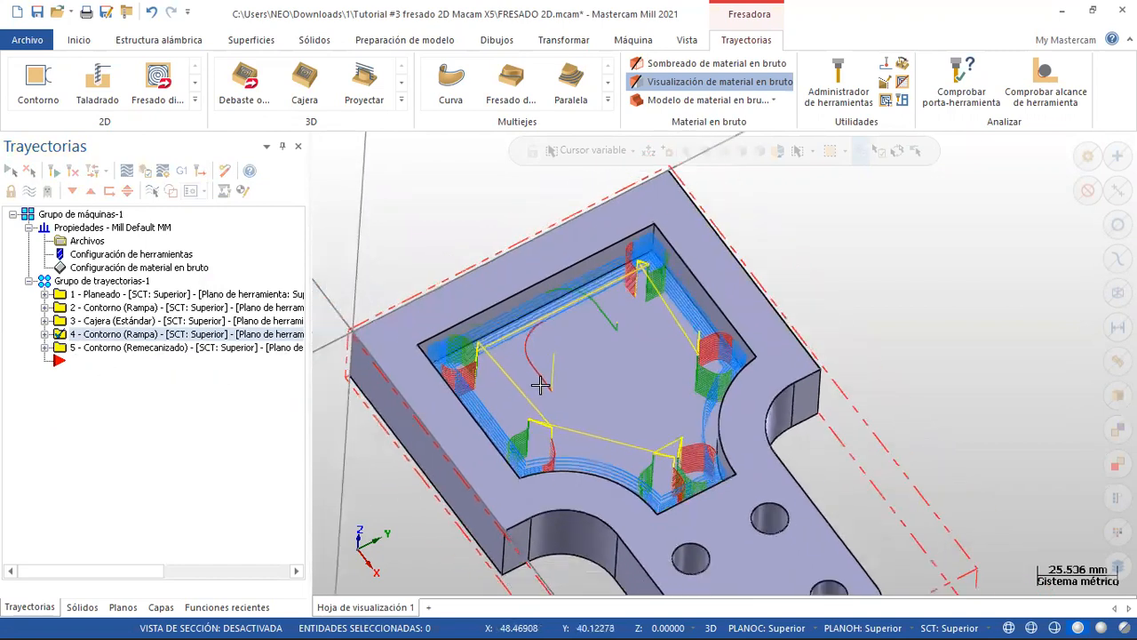
{"action": "scroll", "coordinate": [658, 400], "scroll_direction": "up", "scroll_amount": 2}
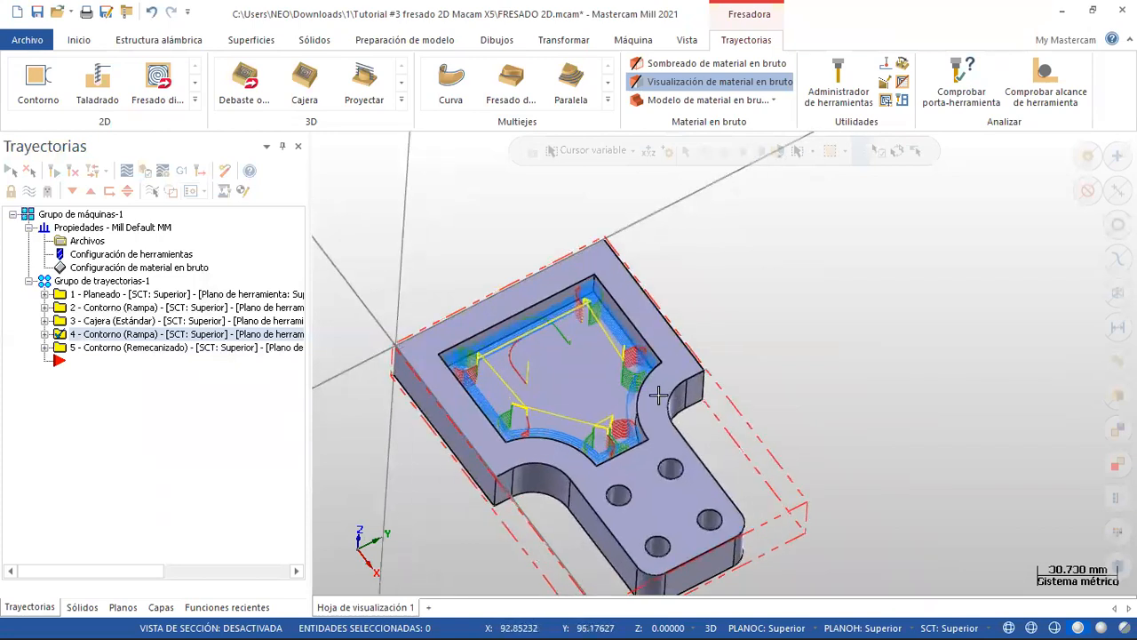
{"action": "left_click", "coordinate": [63, 348], "text": "ctrl"}
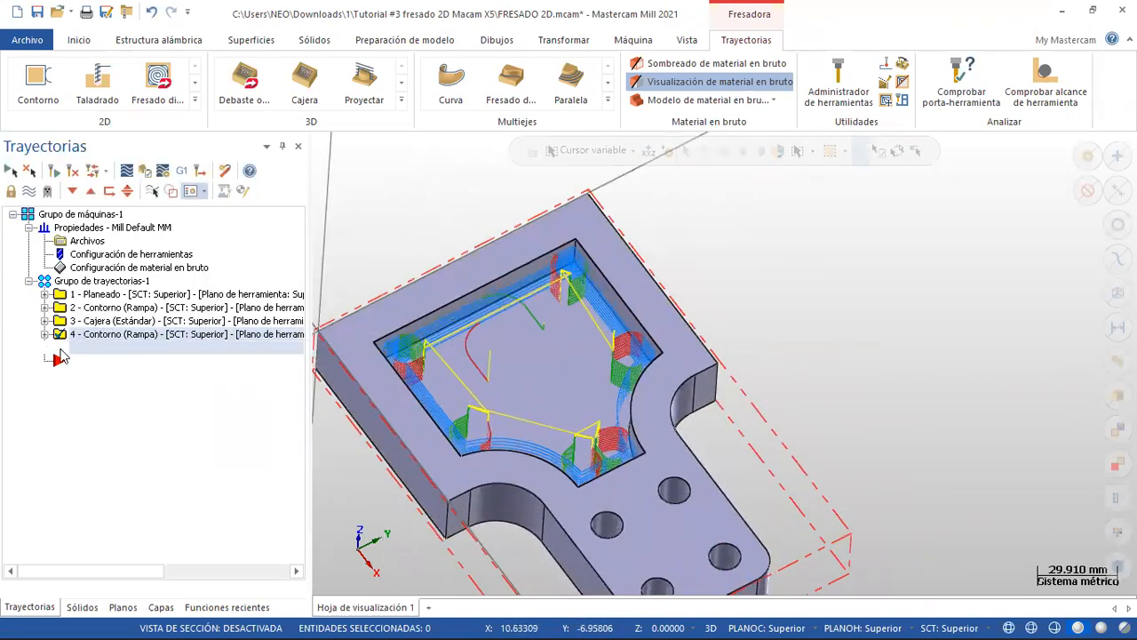
{"action": "left_click", "coordinate": [31, 193]}
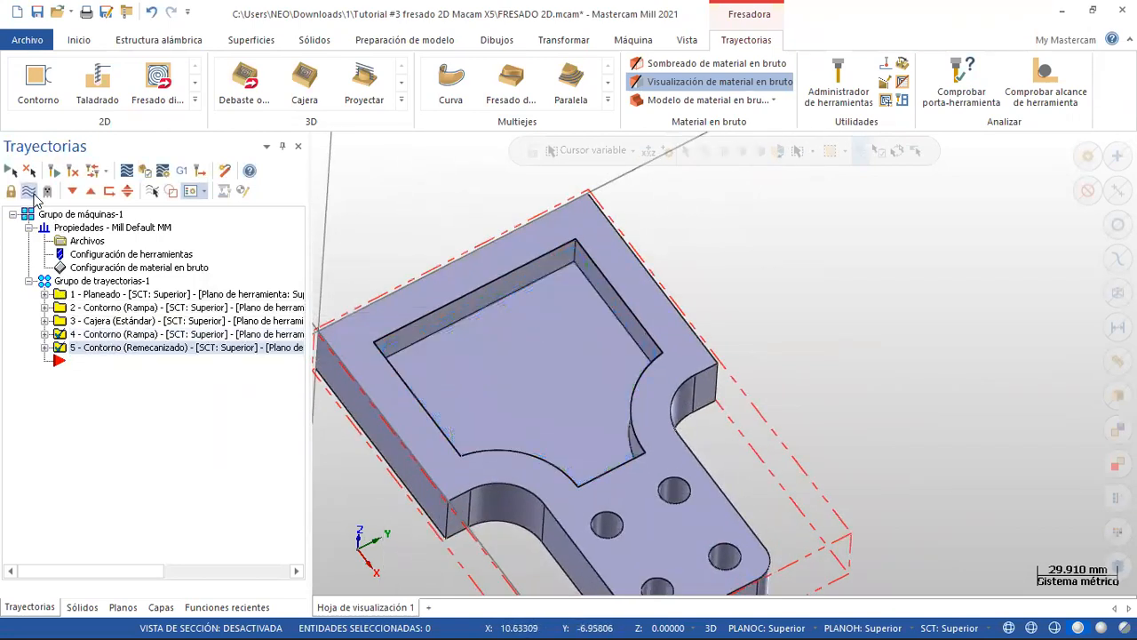
- Start a Taladrado toolpath, make PERFORADO the active visible layer and hide the CAJERA and Pieza4 layers
{"action": "scroll", "coordinate": [683, 461], "scroll_direction": "down", "scroll_amount": 3}
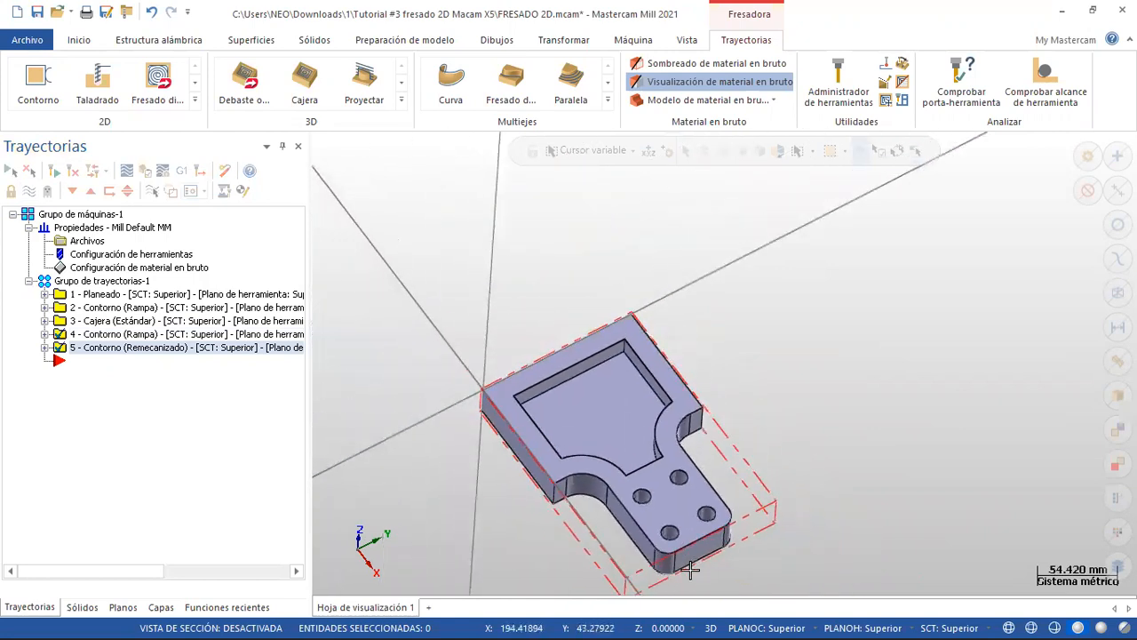
{"action": "scroll", "coordinate": [684, 569], "scroll_direction": "up", "scroll_amount": 5}
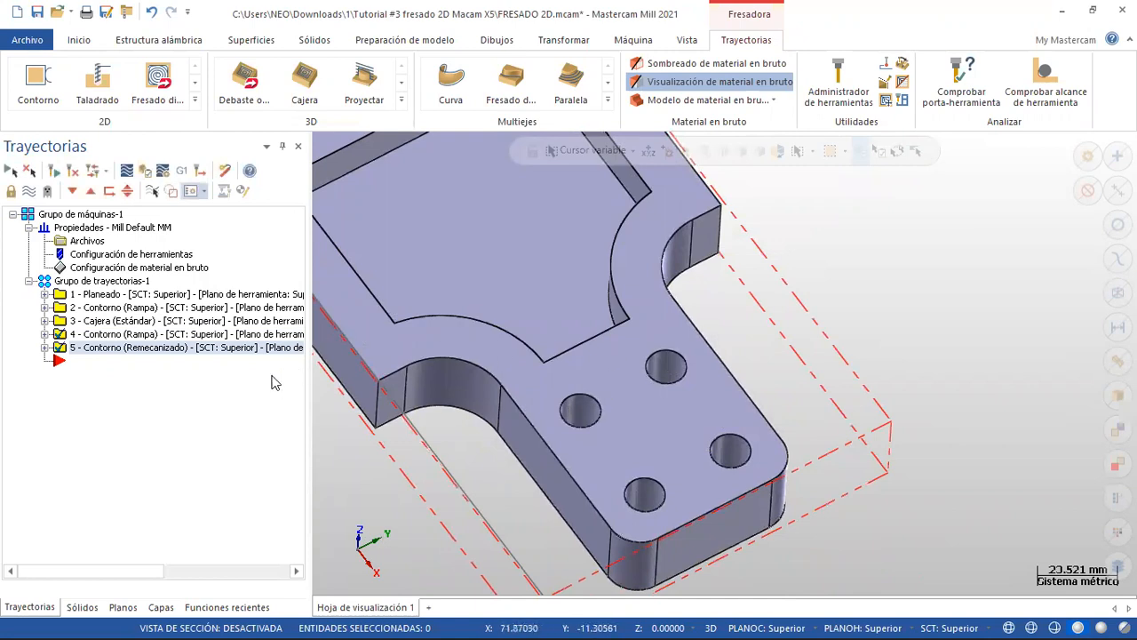
{"action": "right_click", "coordinate": [126, 404]}
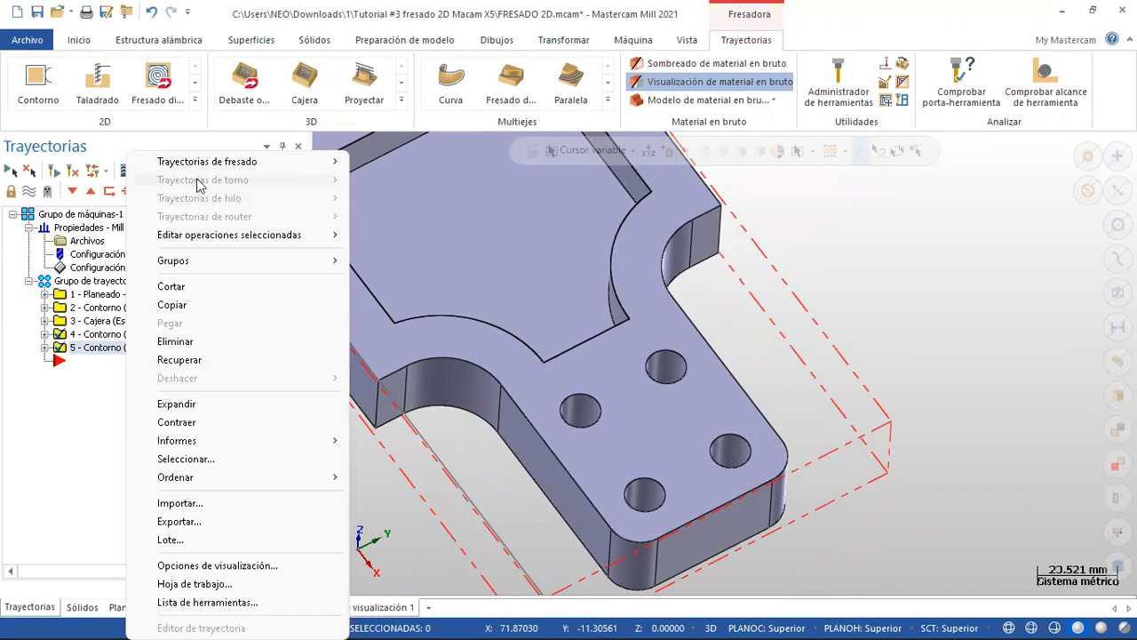
{"action": "mouse_move", "coordinate": [223, 171]}
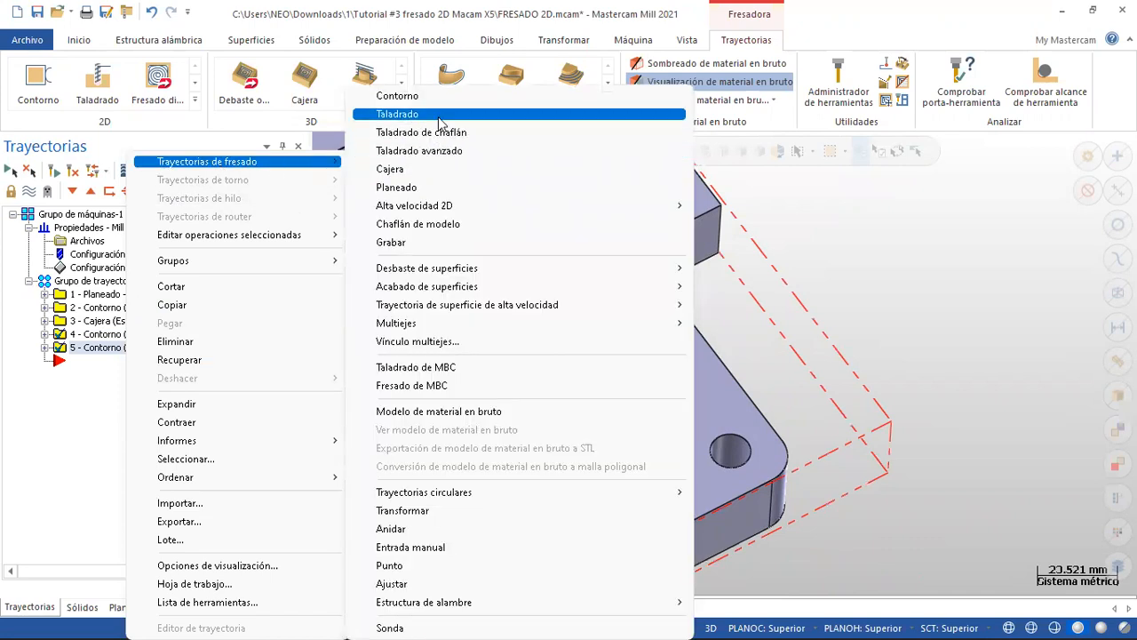
{"action": "left_click", "coordinate": [397, 114]}
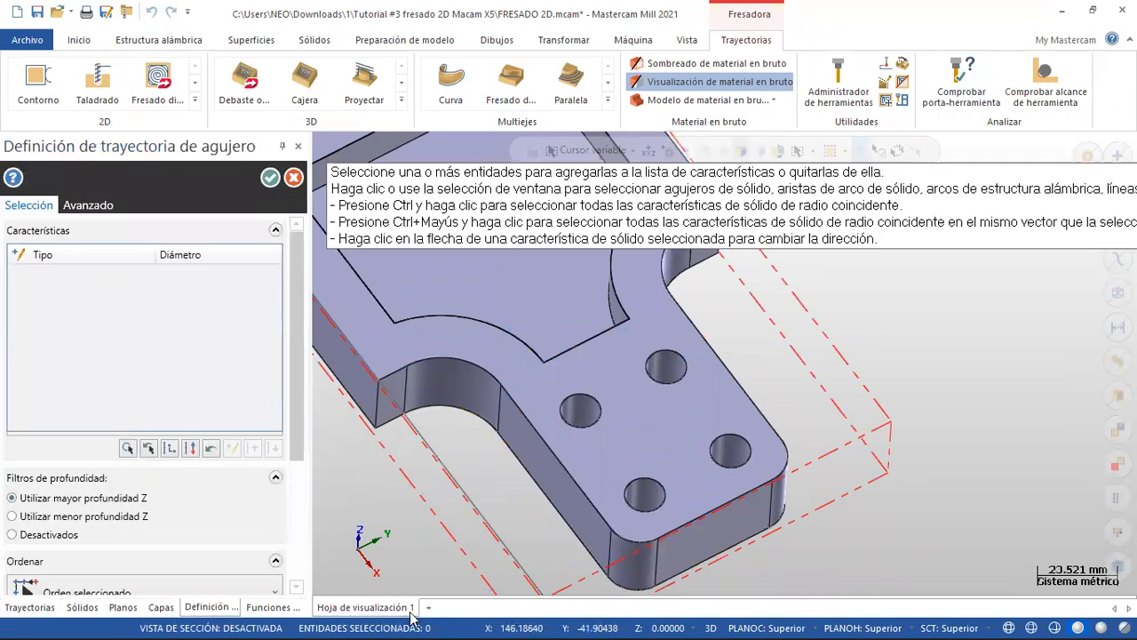
{"action": "left_click", "coordinate": [161, 607]}
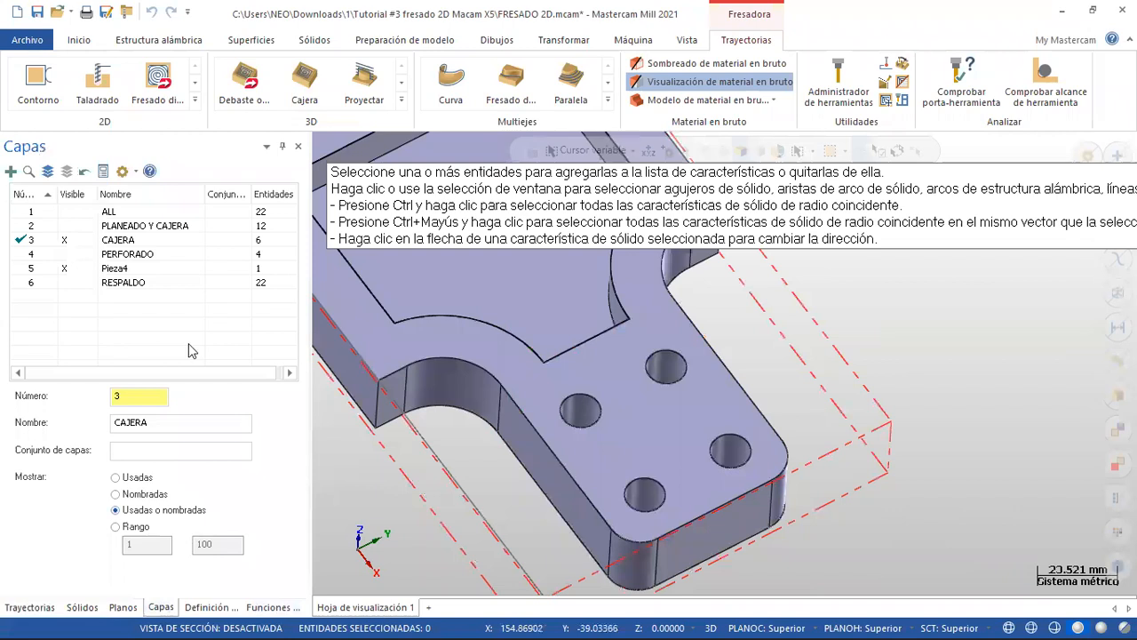
{"action": "left_click", "coordinate": [73, 255]}
{"action": "right_click", "coordinate": [76, 255]}
{"action": "left_click", "coordinate": [106, 263]}
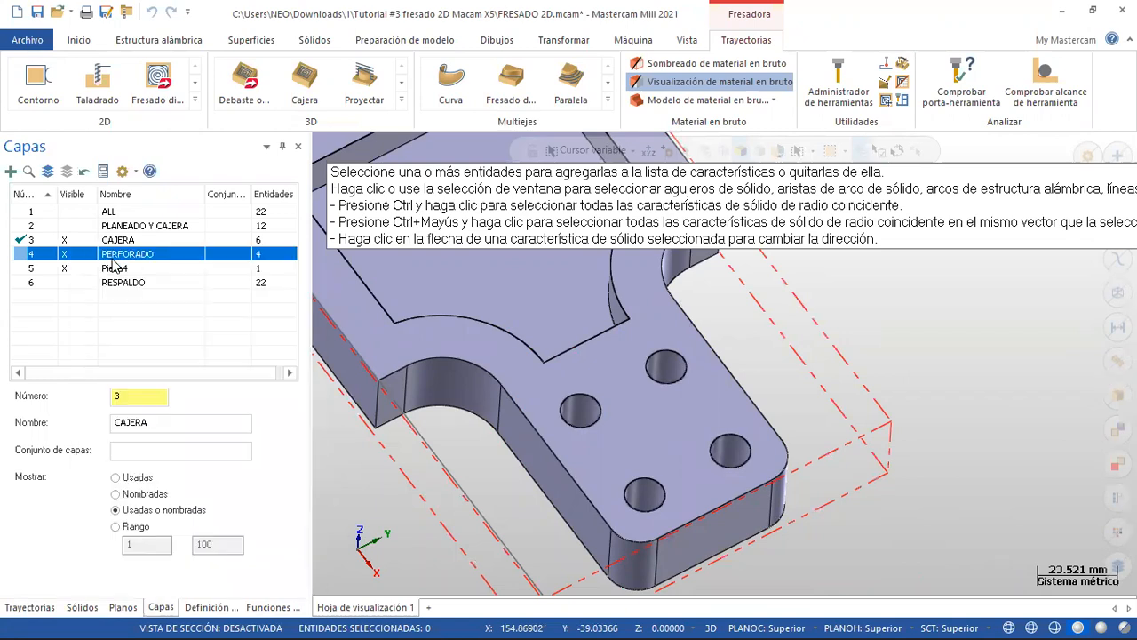
{"action": "left_click", "coordinate": [65, 240]}
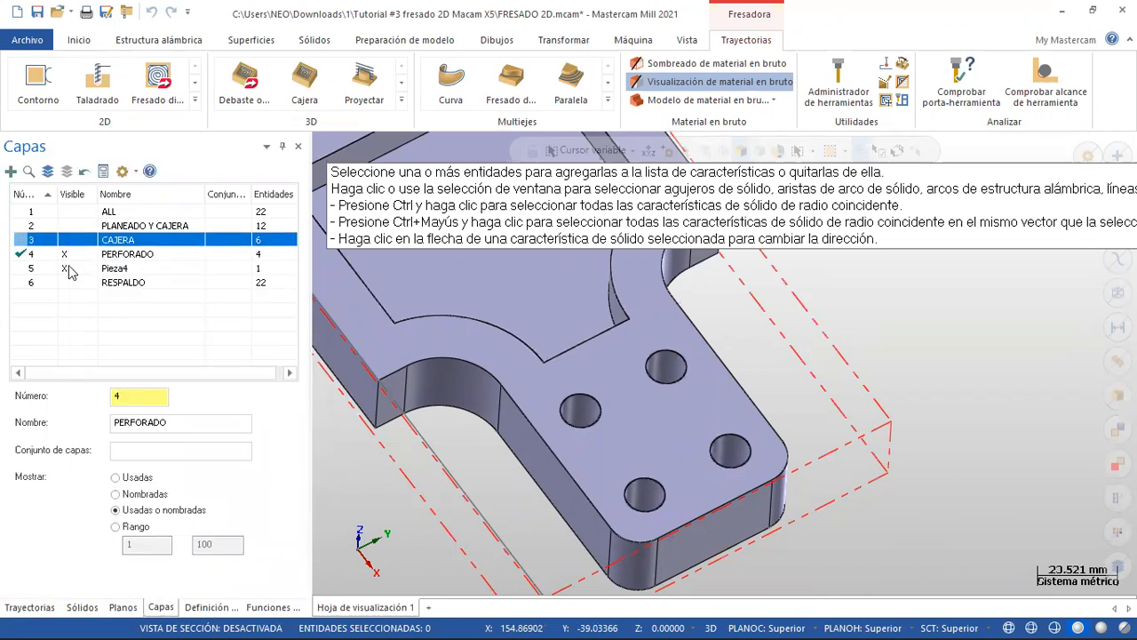
{"action": "left_click", "coordinate": [69, 270]}
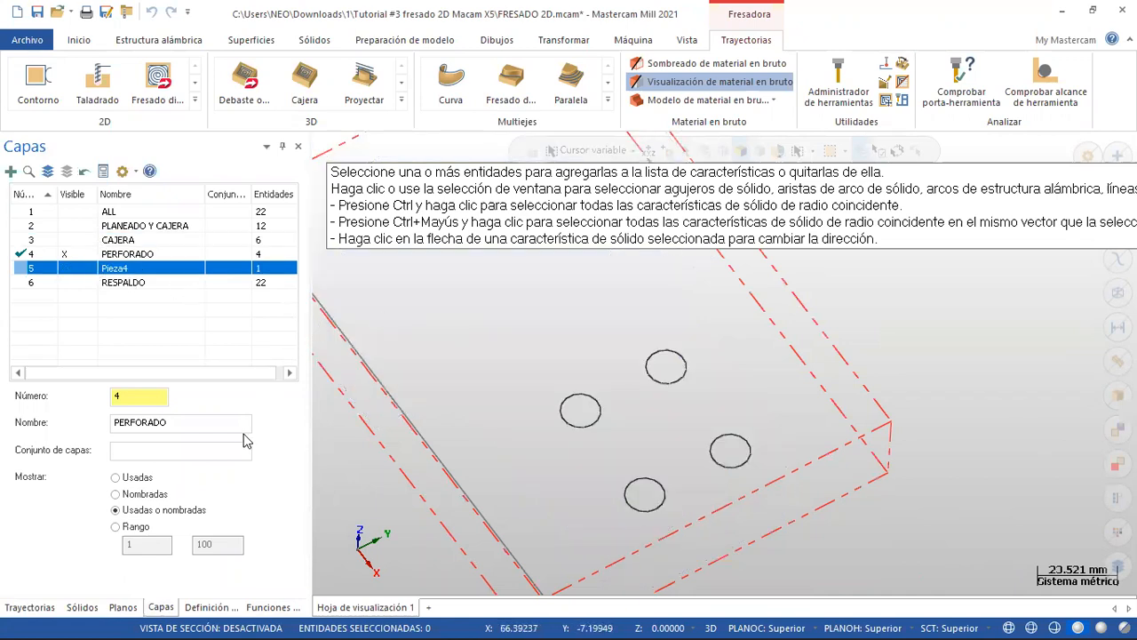
- Select the centres of the four hole circles as drilling points, going around the pattern in order
{"action": "left_click", "coordinate": [582, 410]}
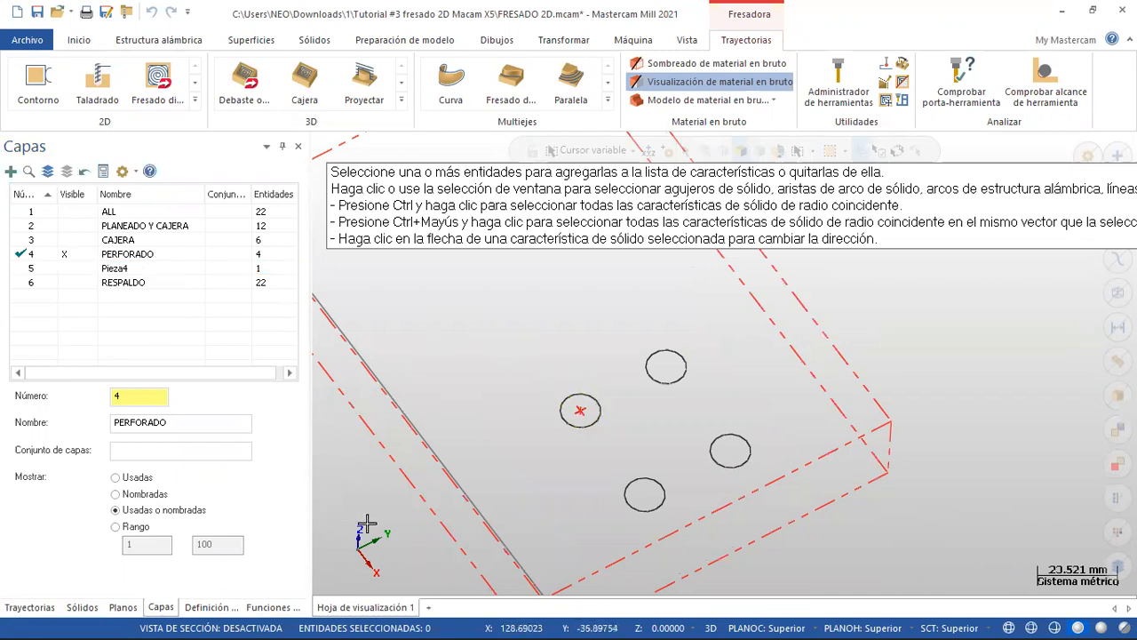
{"action": "left_click", "coordinate": [668, 371]}
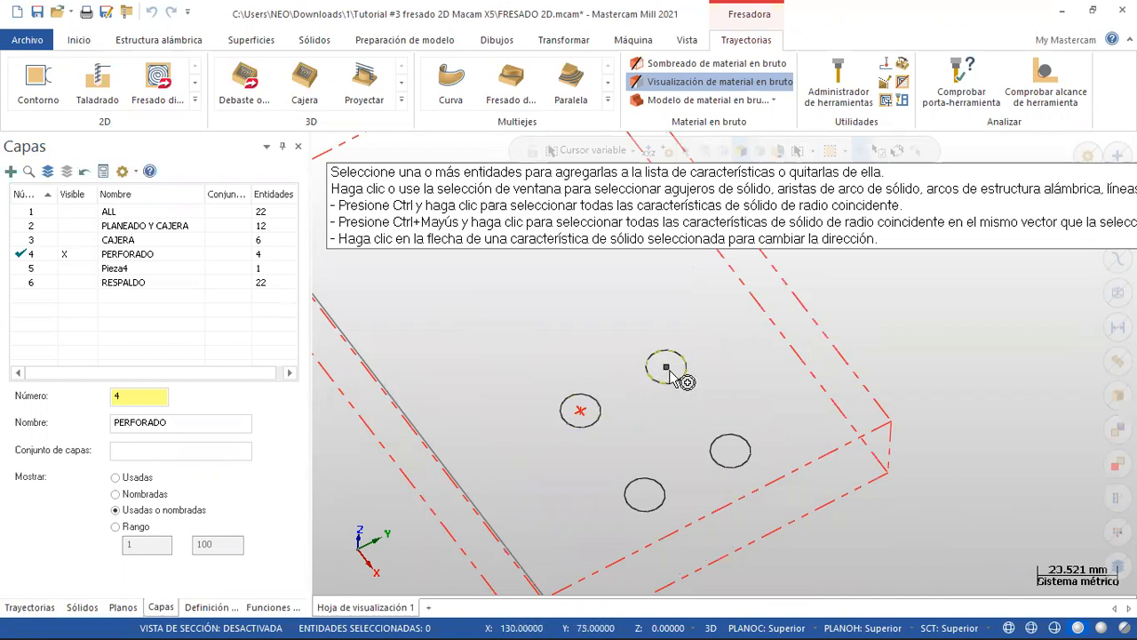
{"action": "left_click", "coordinate": [731, 451]}
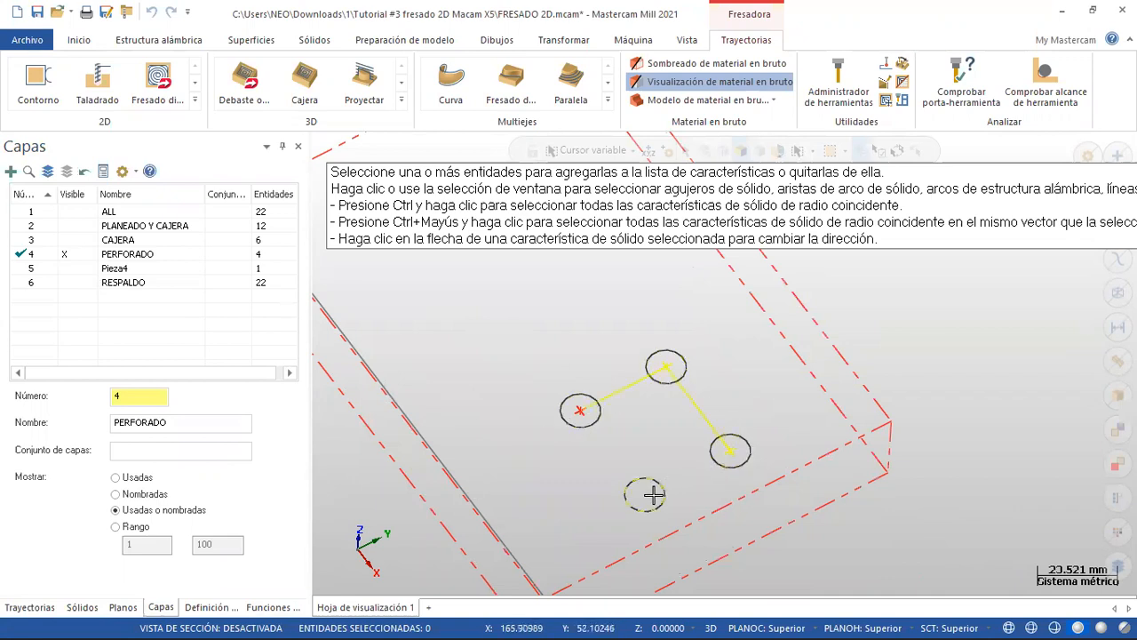
{"action": "left_click", "coordinate": [649, 496]}
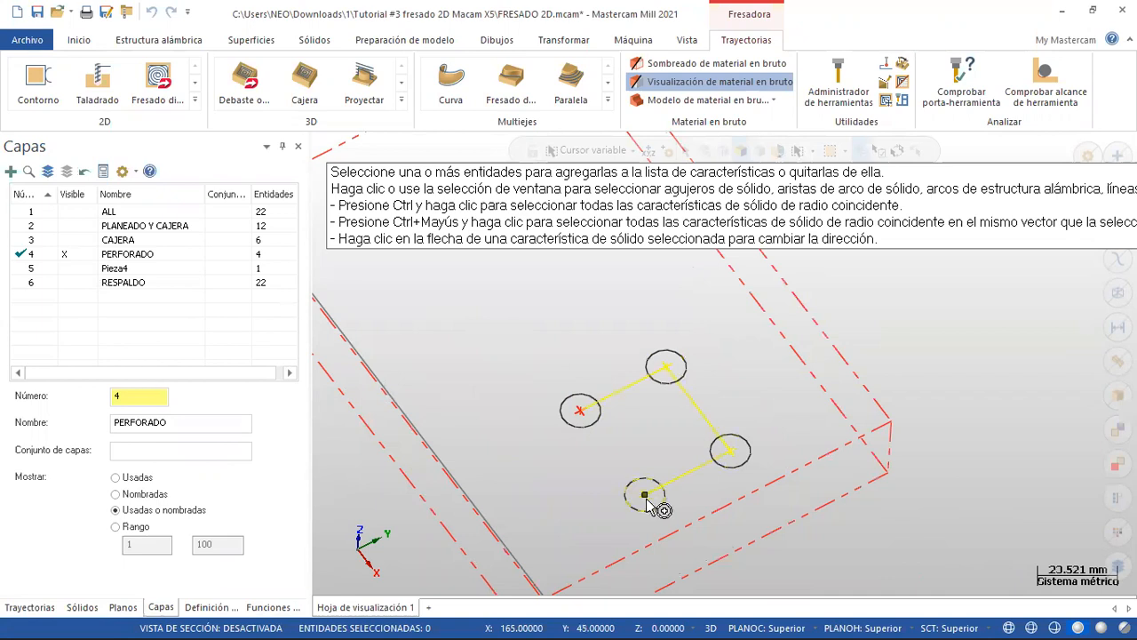
- Accept the four drilling points and begin creating a new tool of type Broca de centro for the operation
{"action": "key", "text": "Return"}
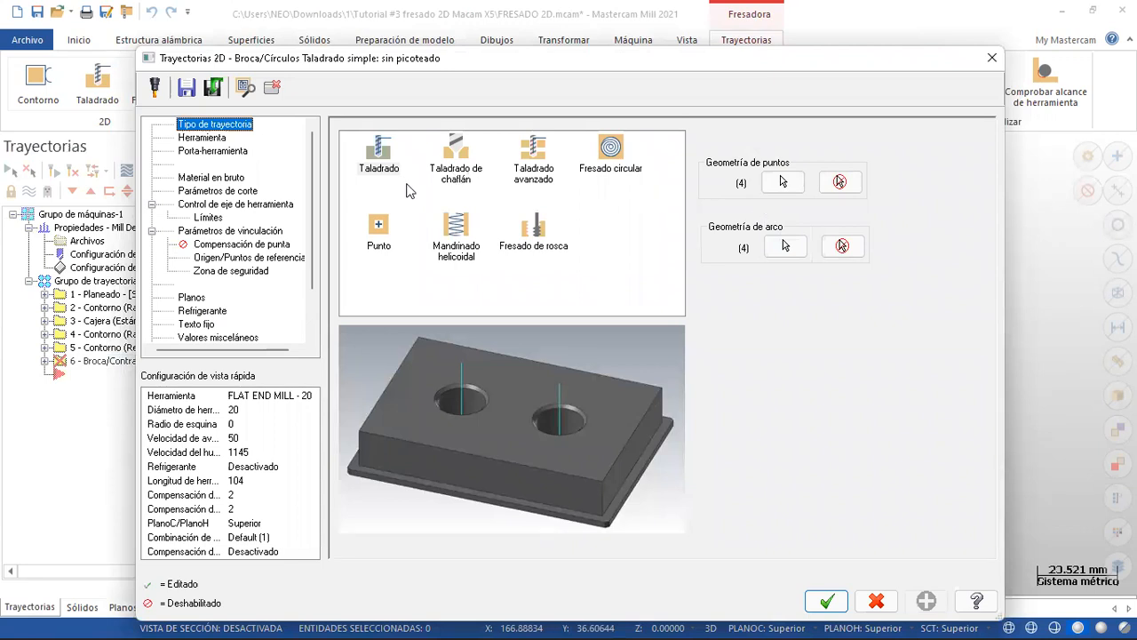
{"action": "left_click", "coordinate": [204, 138]}
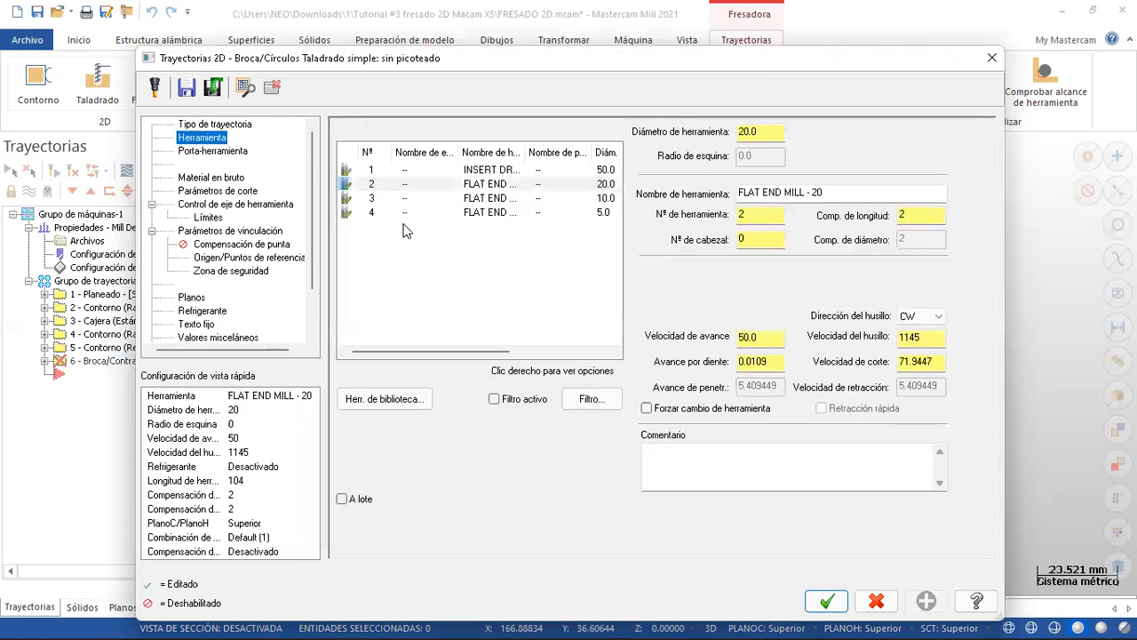
{"action": "right_click", "coordinate": [458, 281]}
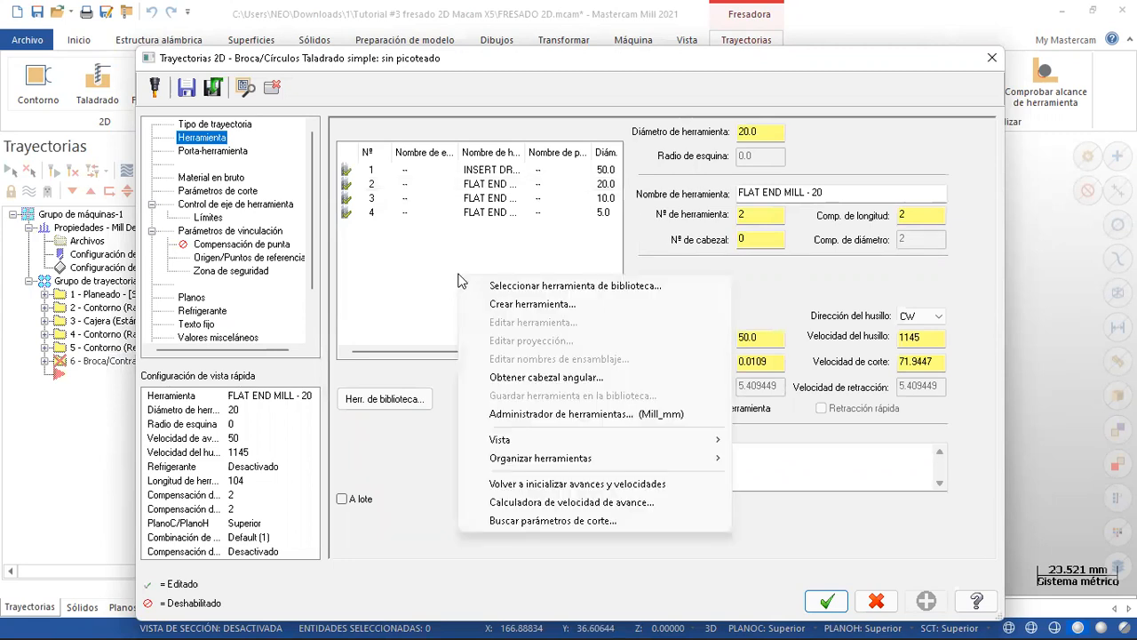
{"action": "left_click", "coordinate": [532, 304]}
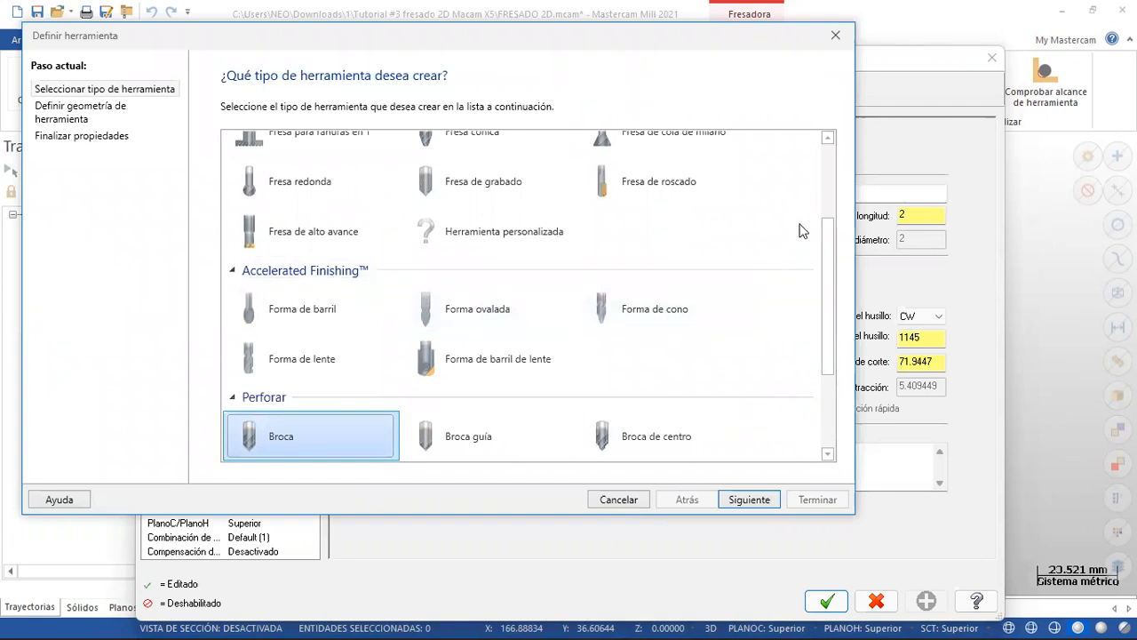
{"action": "left_click", "coordinate": [646, 435]}
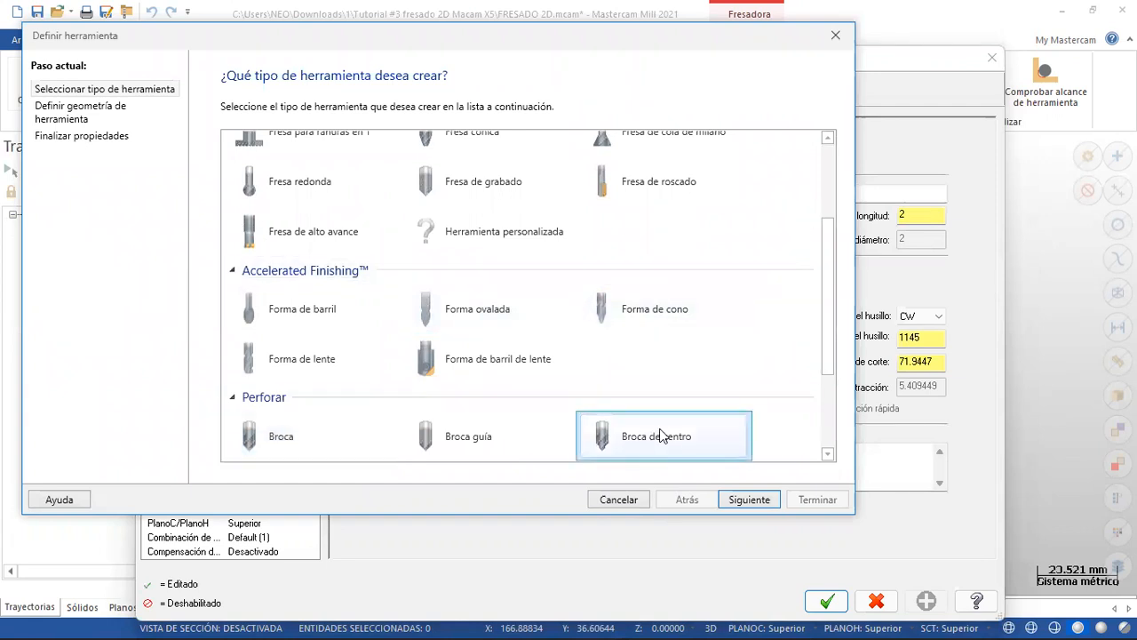
{"action": "left_click", "coordinate": [748, 505]}
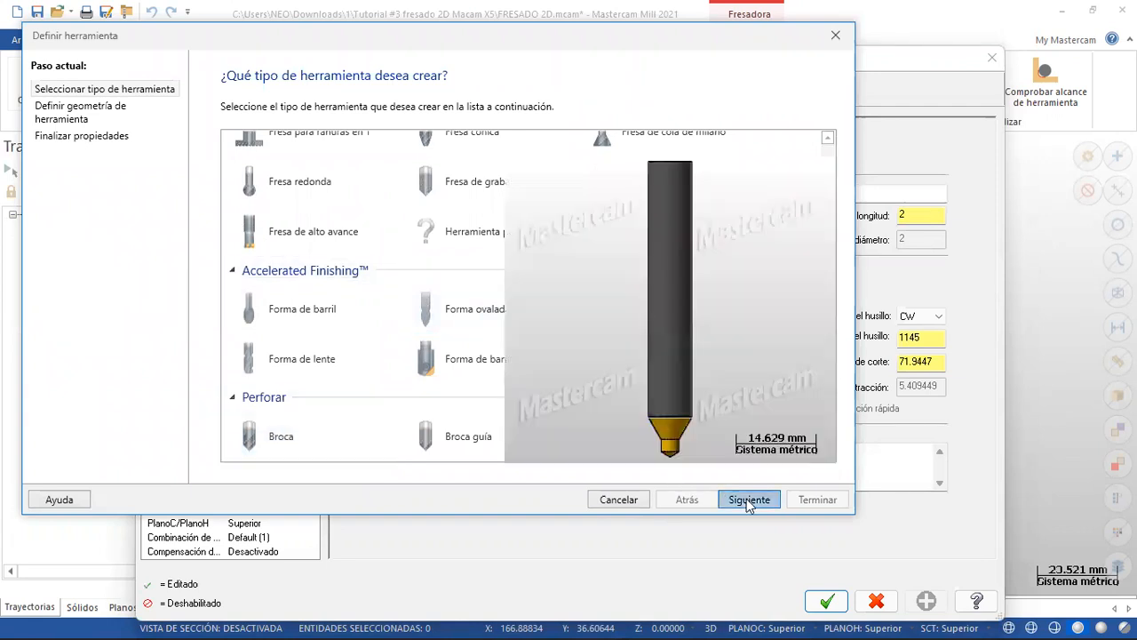
- Give the centre drill the standard size 2.00, finish creating it and enter the operation comment PERFORADO BC
{"action": "left_click", "coordinate": [474, 168]}
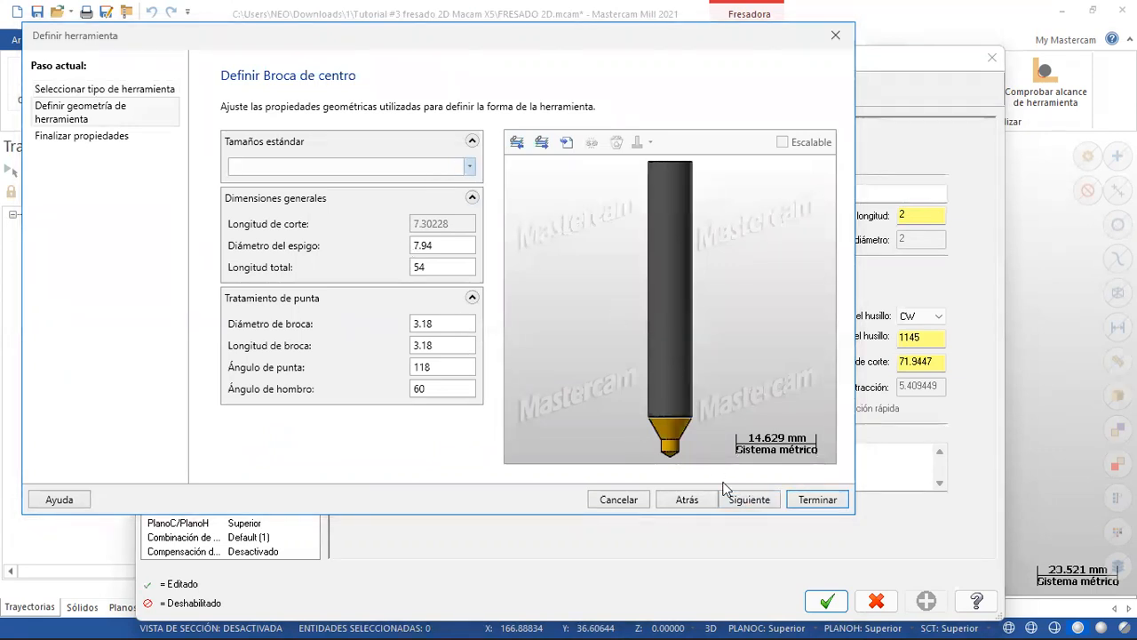
{"action": "left_click", "coordinate": [748, 501]}
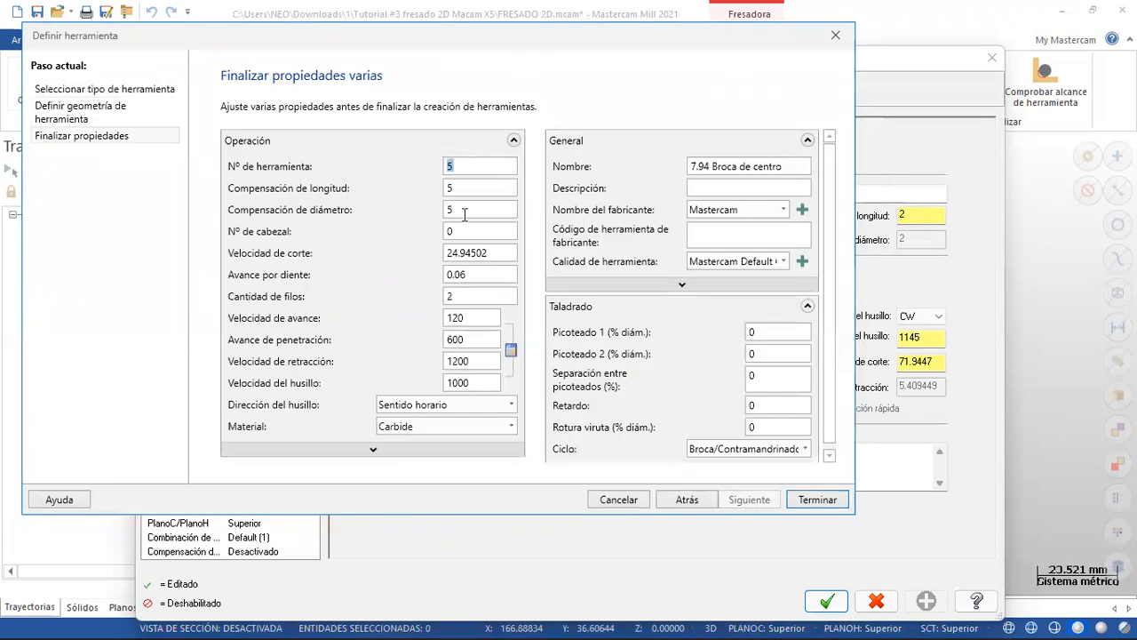
{"action": "left_click", "coordinate": [687, 500]}
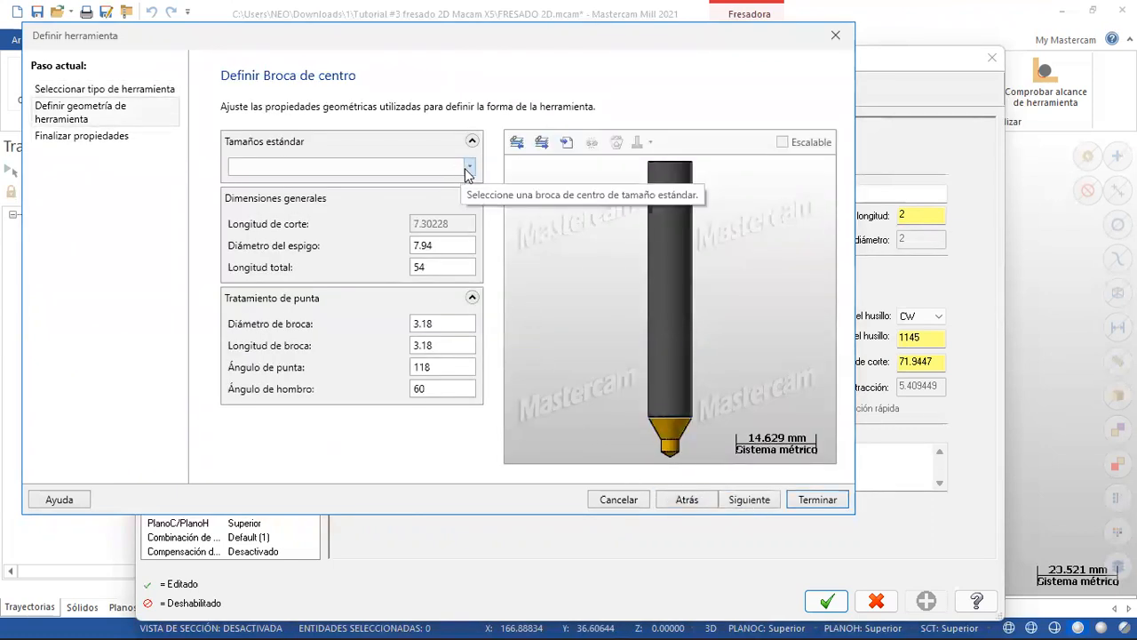
{"action": "left_click", "coordinate": [468, 169]}
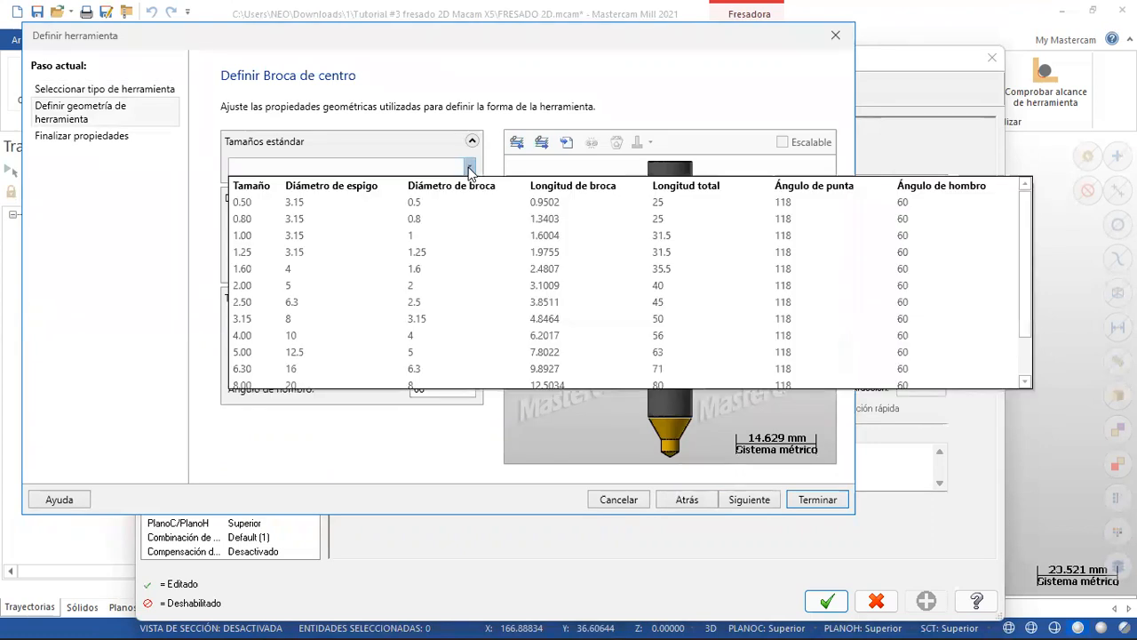
{"action": "left_click", "coordinate": [259, 287]}
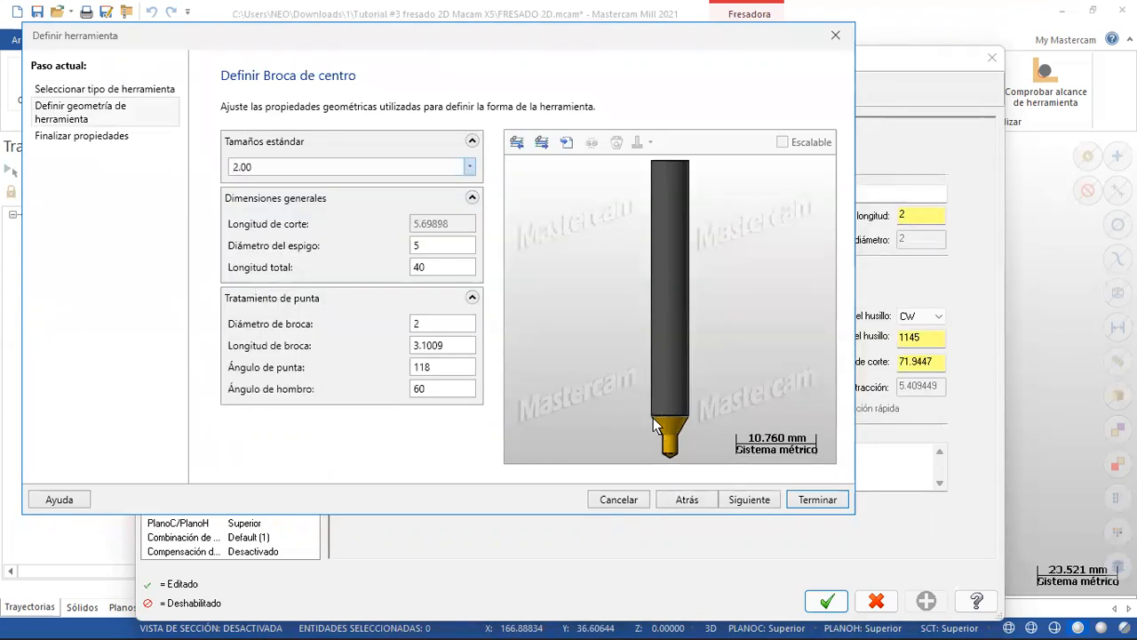
{"action": "left_click", "coordinate": [804, 500]}
{"action": "left_click", "coordinate": [679, 469]}
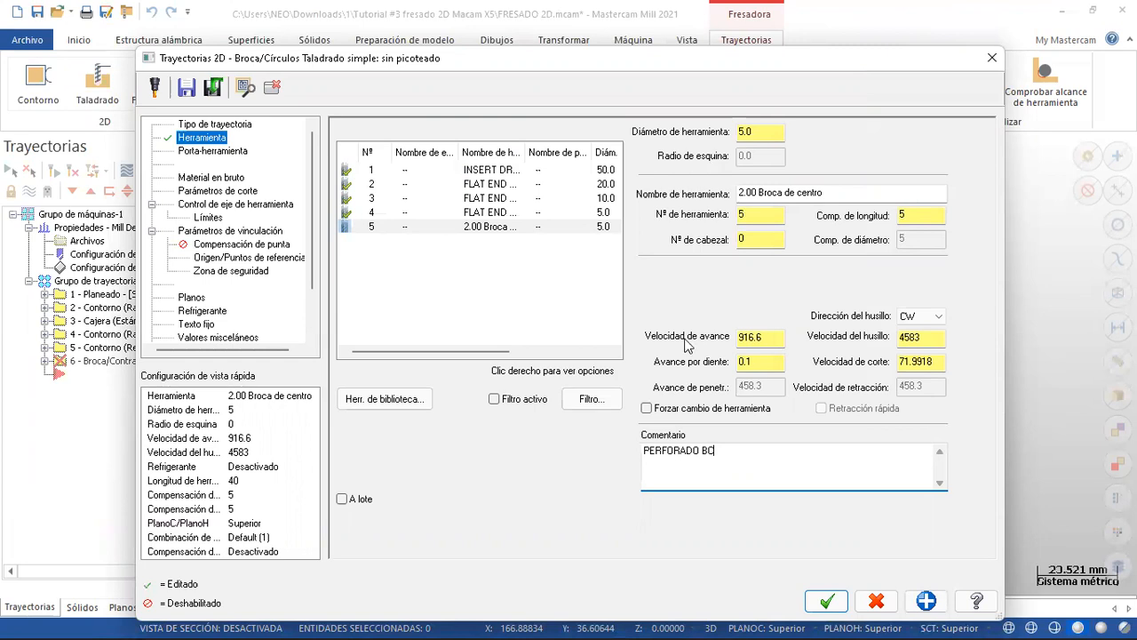
- Set the centre drilling's incremental depth to -5, absolute top of stock to 1 and absolute retract to 4, and generate the operation
{"action": "left_click", "coordinate": [217, 178]}
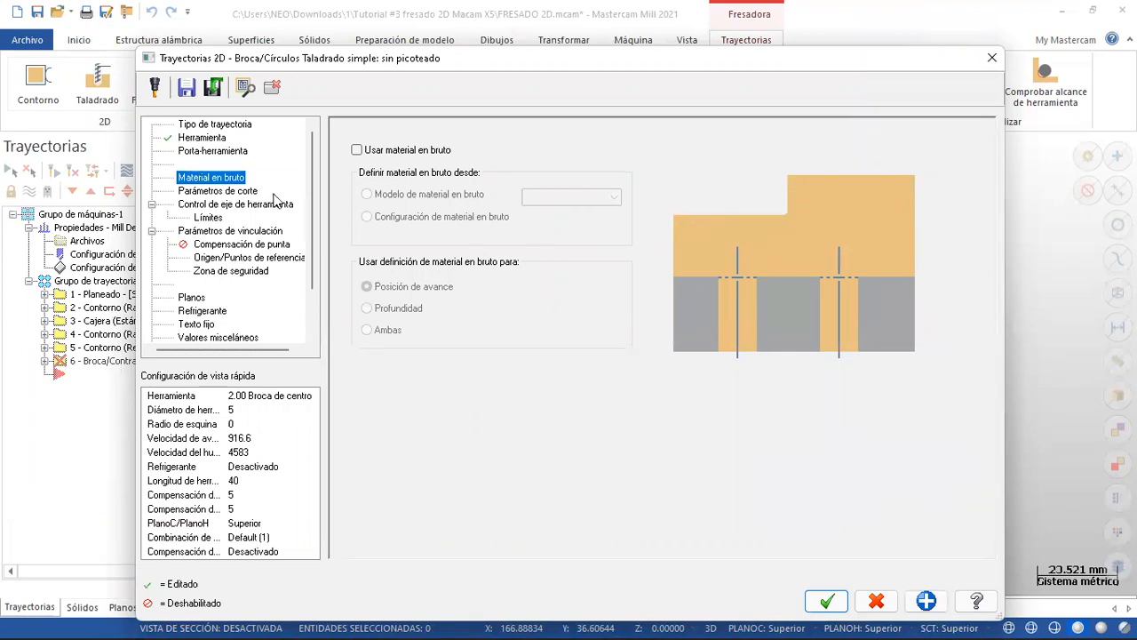
{"action": "left_click", "coordinate": [231, 191]}
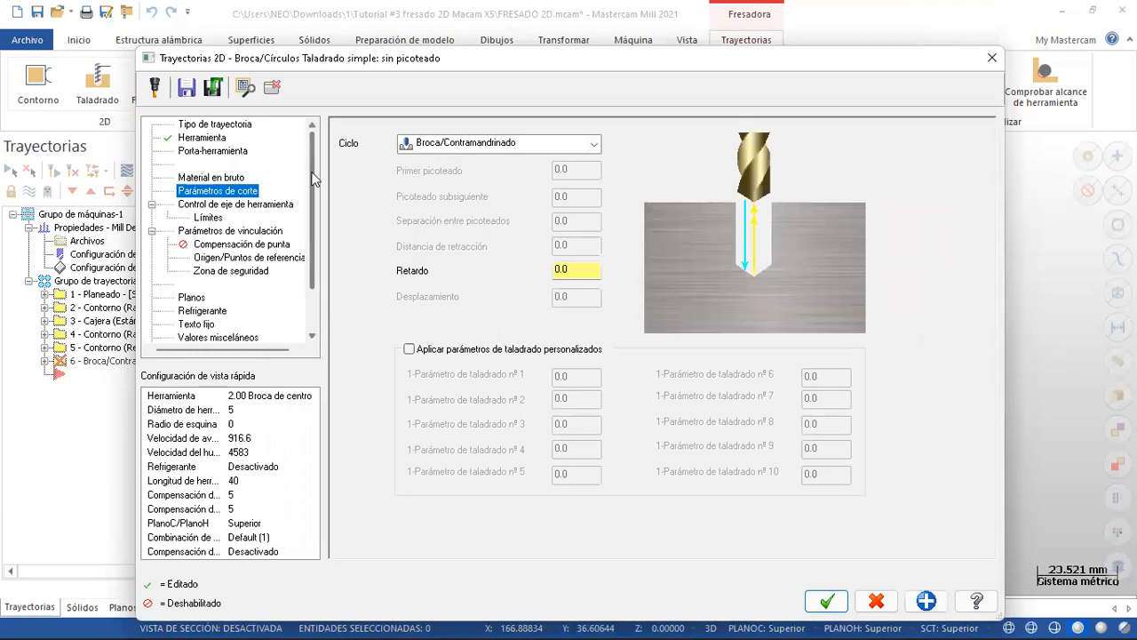
{"action": "left_click", "coordinate": [252, 205]}
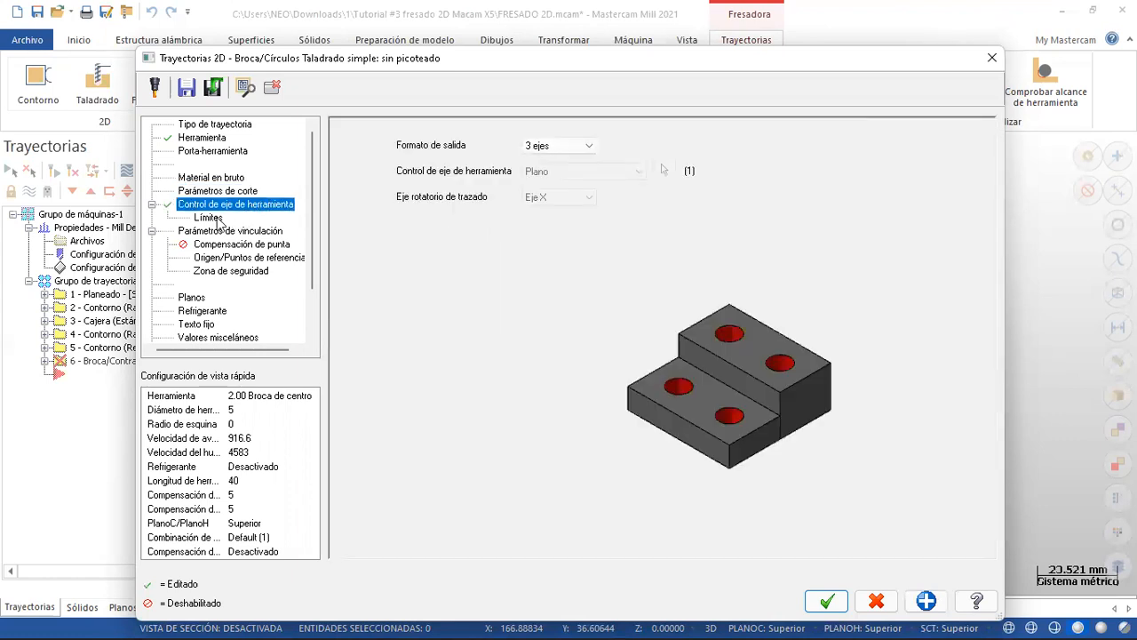
{"action": "left_click", "coordinate": [212, 231]}
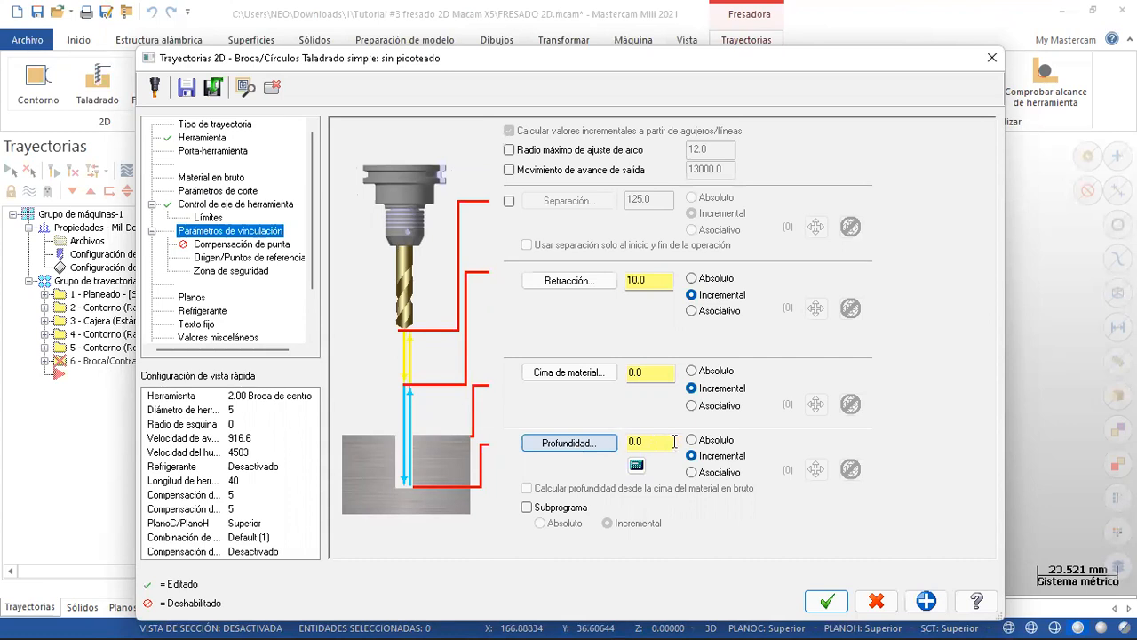
{"action": "double_click", "coordinate": [652, 442]}
{"action": "left_click", "coordinate": [691, 371]}
{"action": "double_click", "coordinate": [648, 373]}
{"action": "type", "text": "1"}
{"action": "left_click", "coordinate": [691, 278]}
{"action": "double_click", "coordinate": [636, 280]}
{"action": "type", "text": "4"}
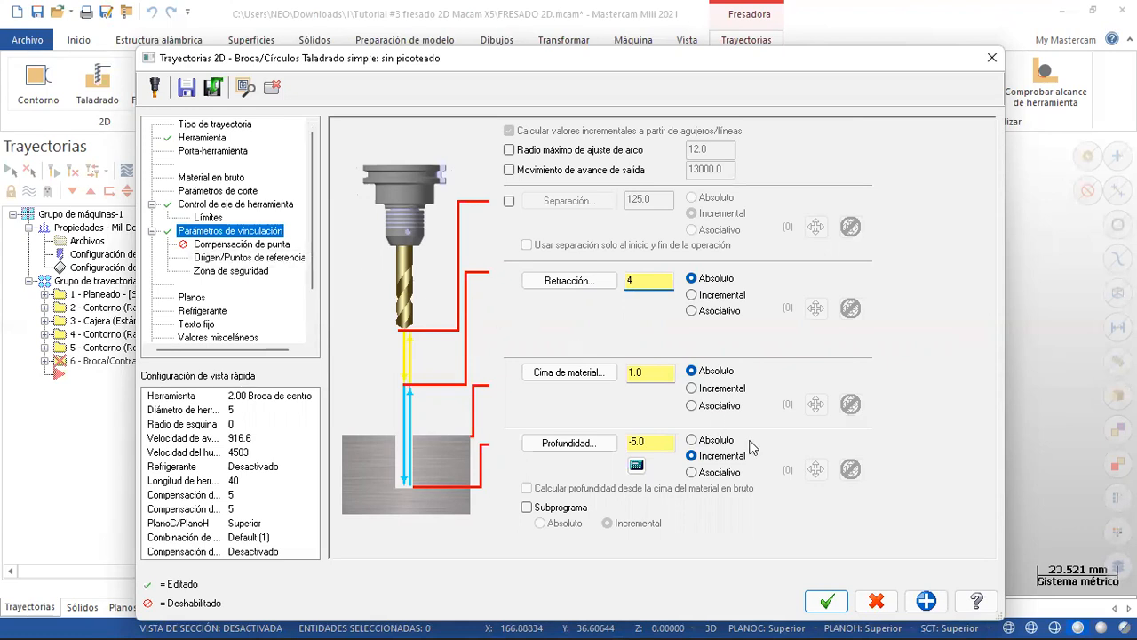
{"action": "left_click", "coordinate": [828, 603]}
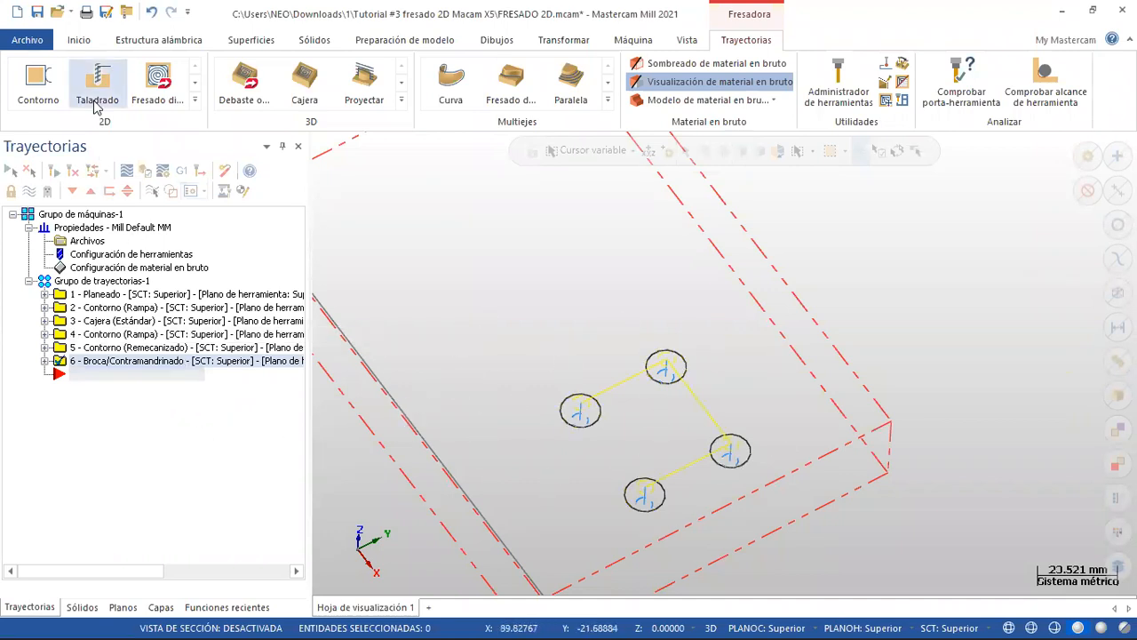
- Save the file and hide the toolpath display of operation 6
{"action": "left_click", "coordinate": [38, 13]}
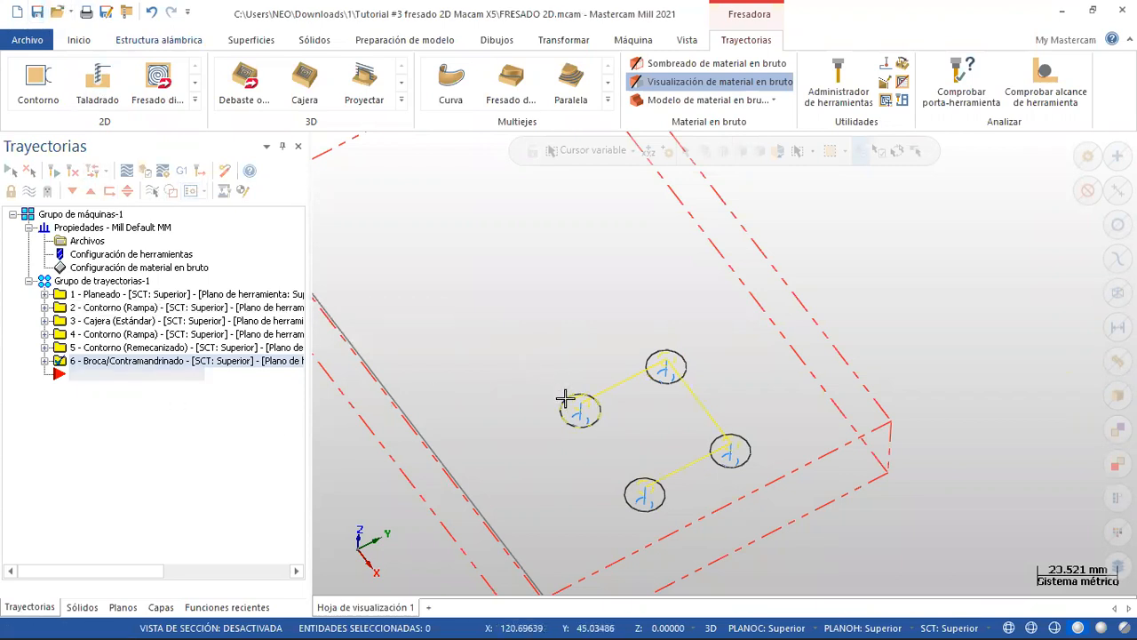
{"action": "left_click", "coordinate": [28, 190]}
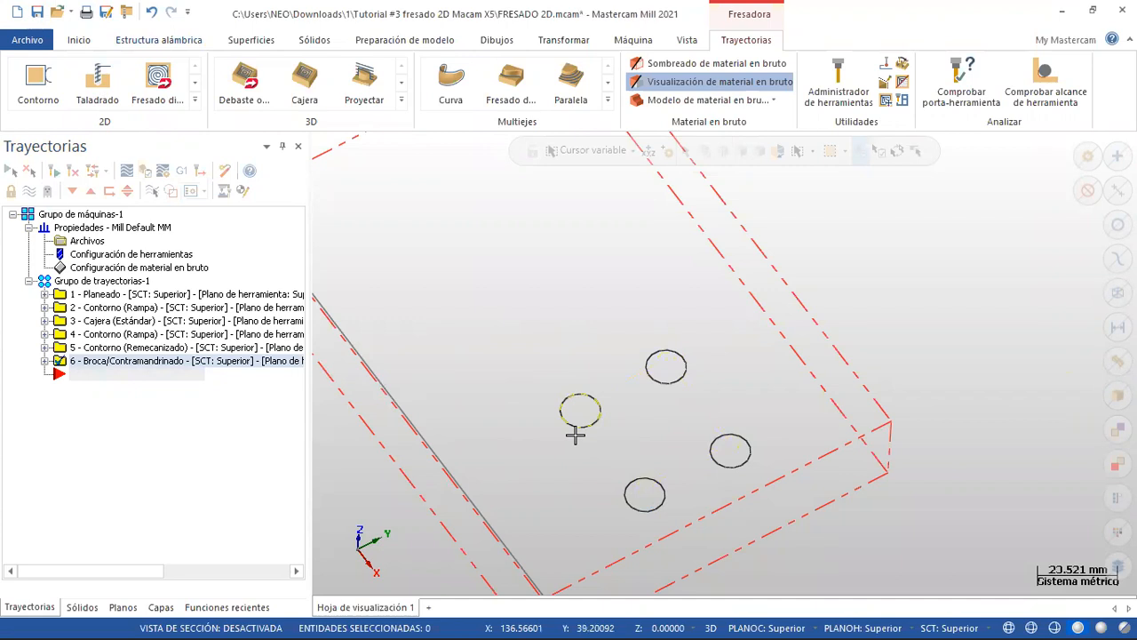
- Start another Taladrado toolpath and window-select the four hole circles that match one picked reference arc
{"action": "right_click", "coordinate": [125, 471]}
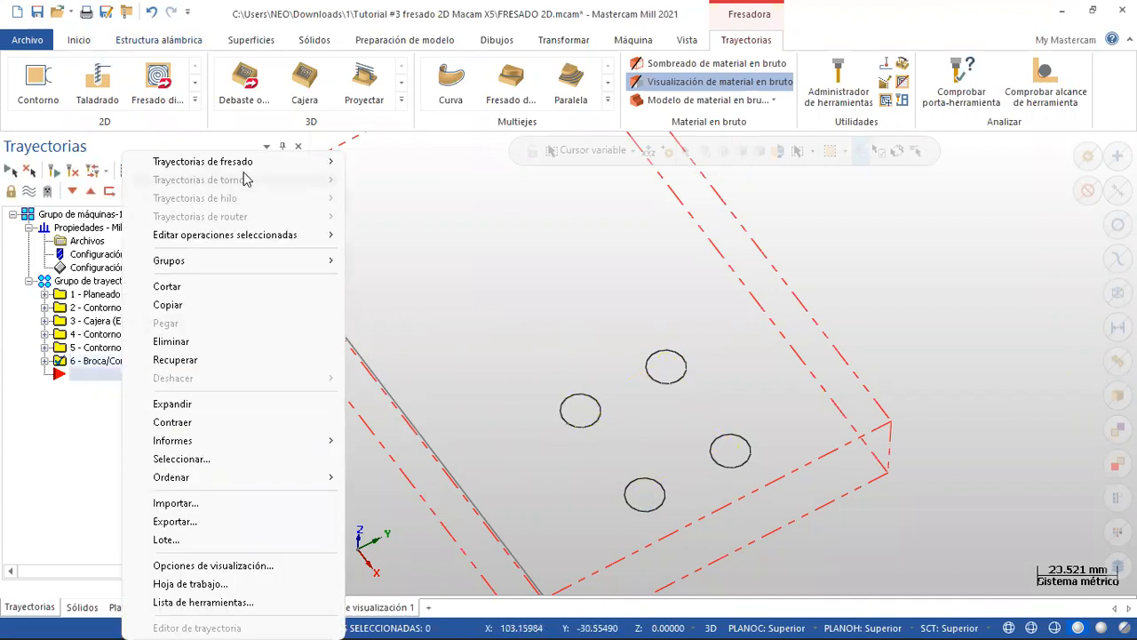
{"action": "mouse_move", "coordinate": [340, 168]}
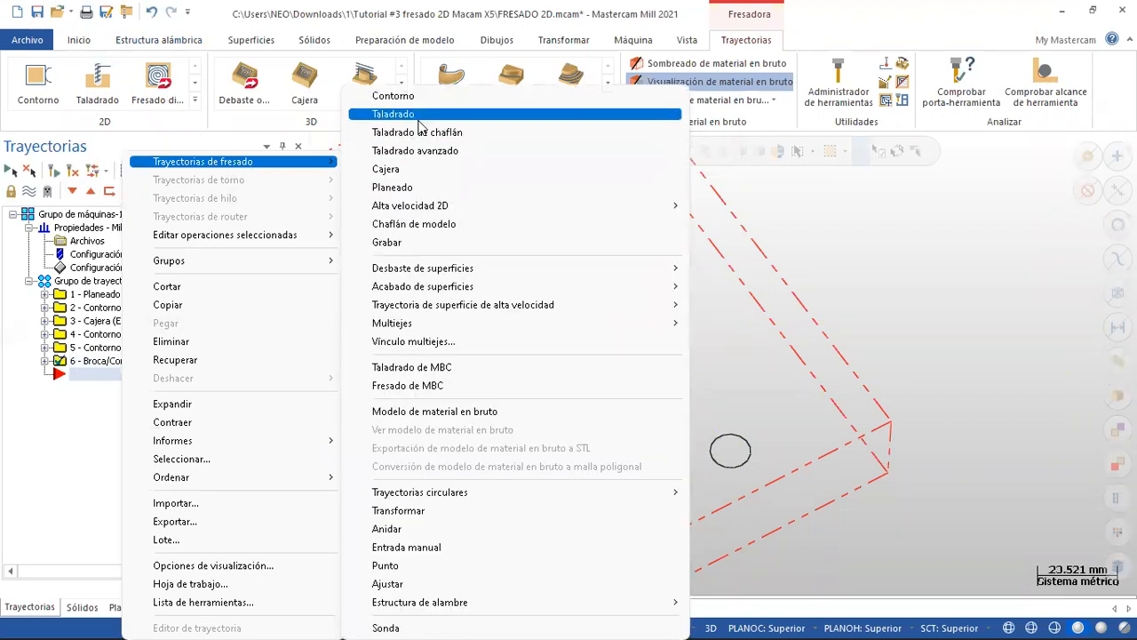
{"action": "left_click", "coordinate": [392, 113]}
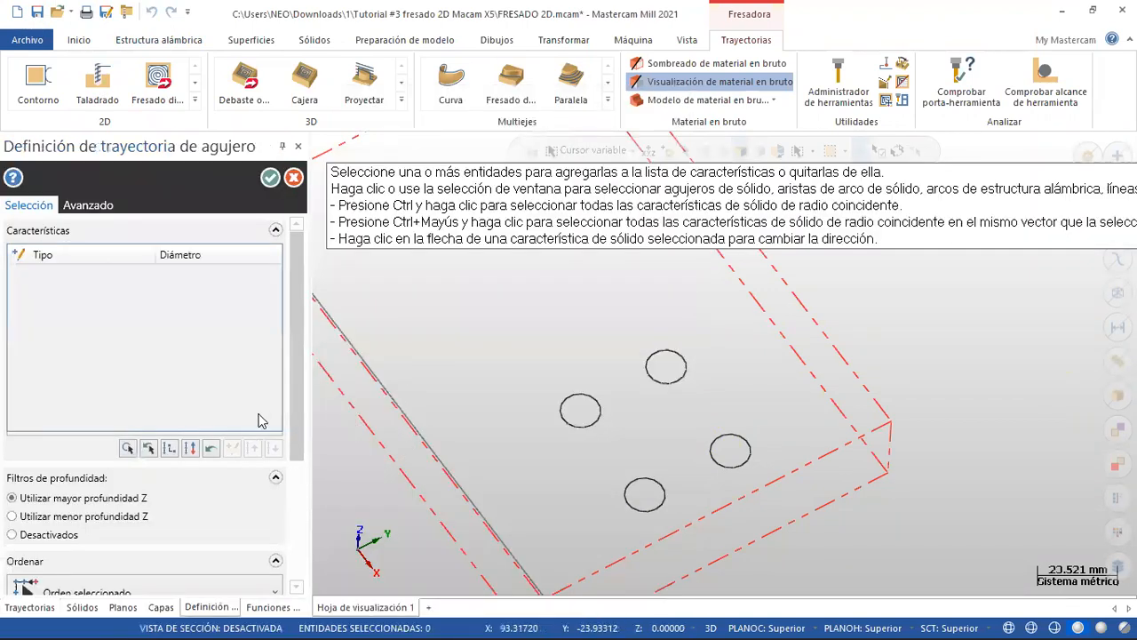
{"action": "left_click", "coordinate": [128, 449]}
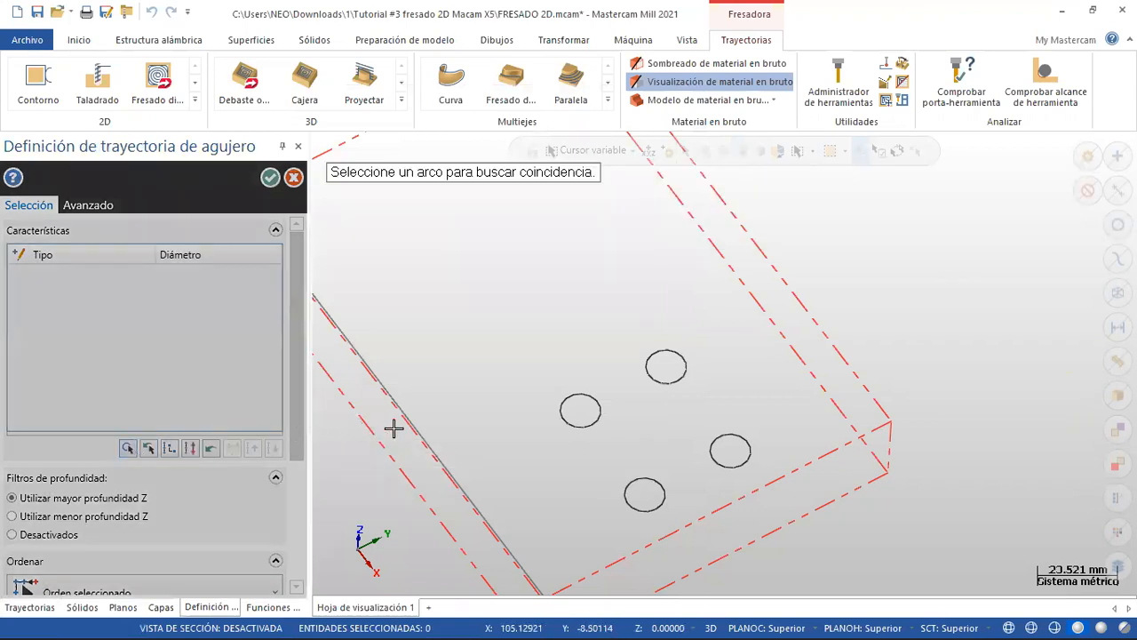
{"action": "left_click", "coordinate": [558, 424]}
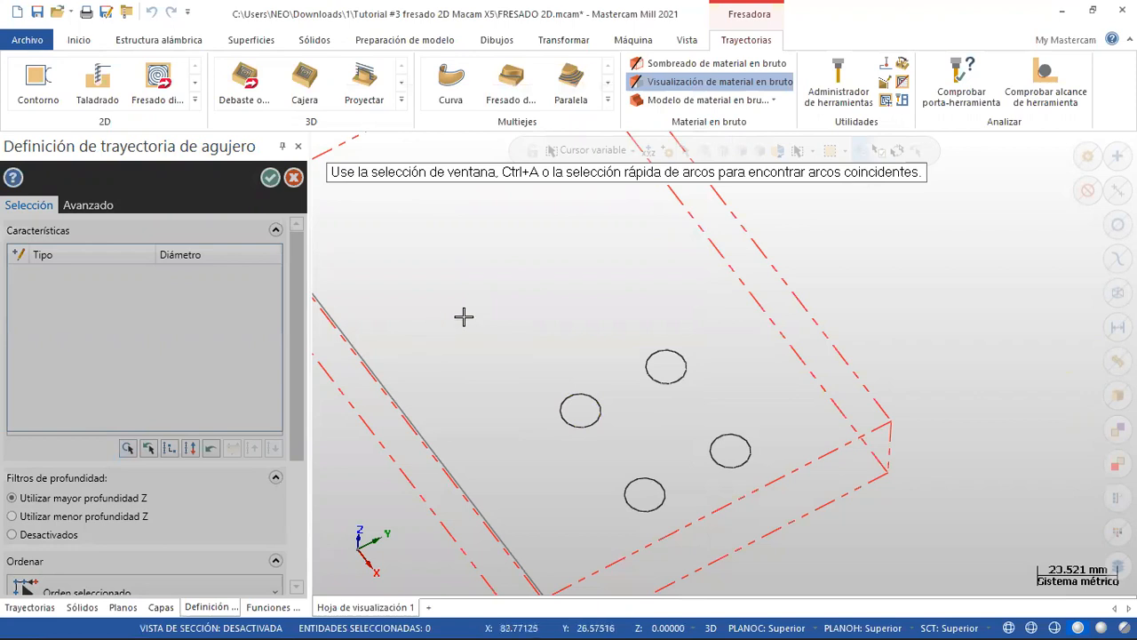
{"action": "left_click_drag", "start_coordinate": [478, 300], "coordinate": [797, 571]}
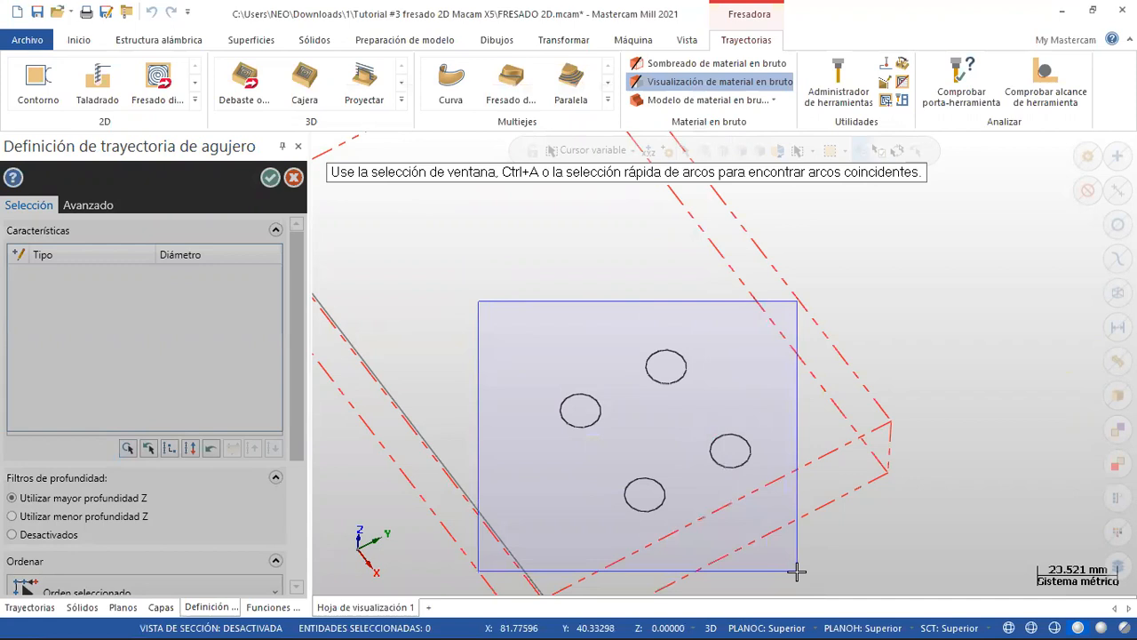
{"action": "left_click_drag", "start_coordinate": [804, 569], "coordinate": [799, 569]}
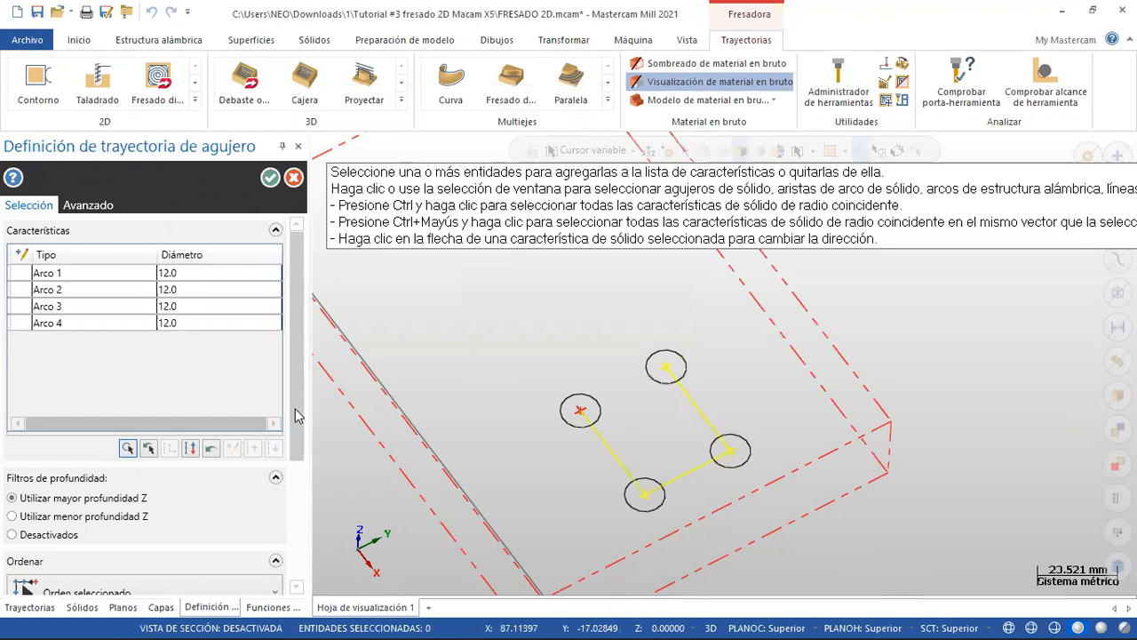
- Try the X+ Y- point ordering, set it to Y+ X+ instead and accept the hole selection
{"action": "scroll", "coordinate": [300, 456], "scroll_direction": "down", "scroll_amount": 2}
{"action": "scroll", "coordinate": [300, 456], "scroll_direction": "down", "scroll_amount": 2}
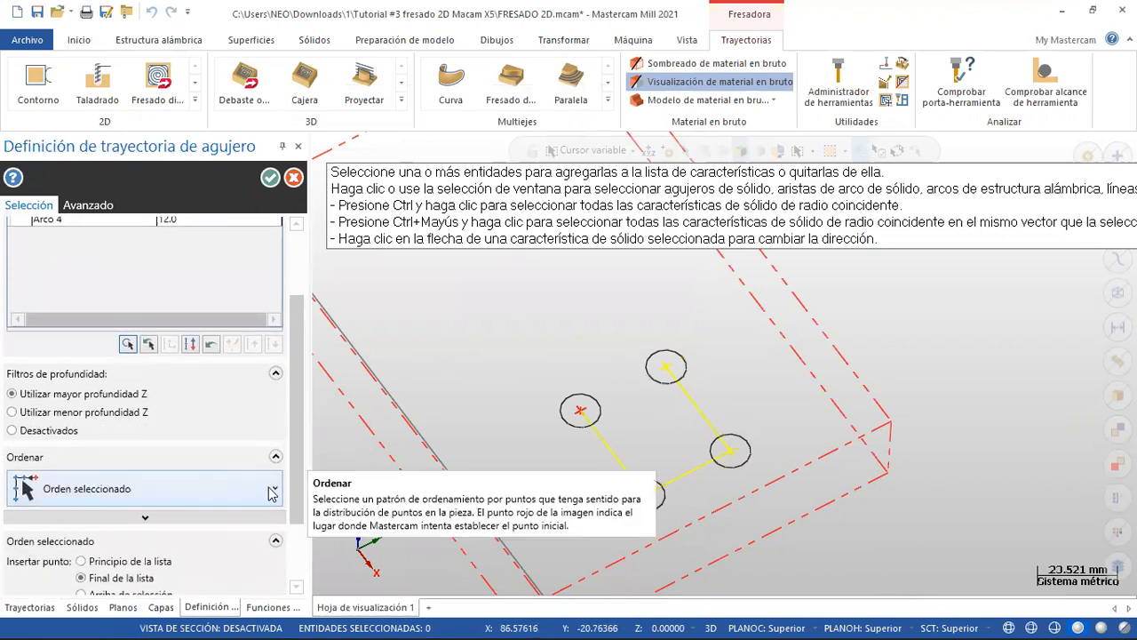
{"action": "left_click", "coordinate": [273, 490]}
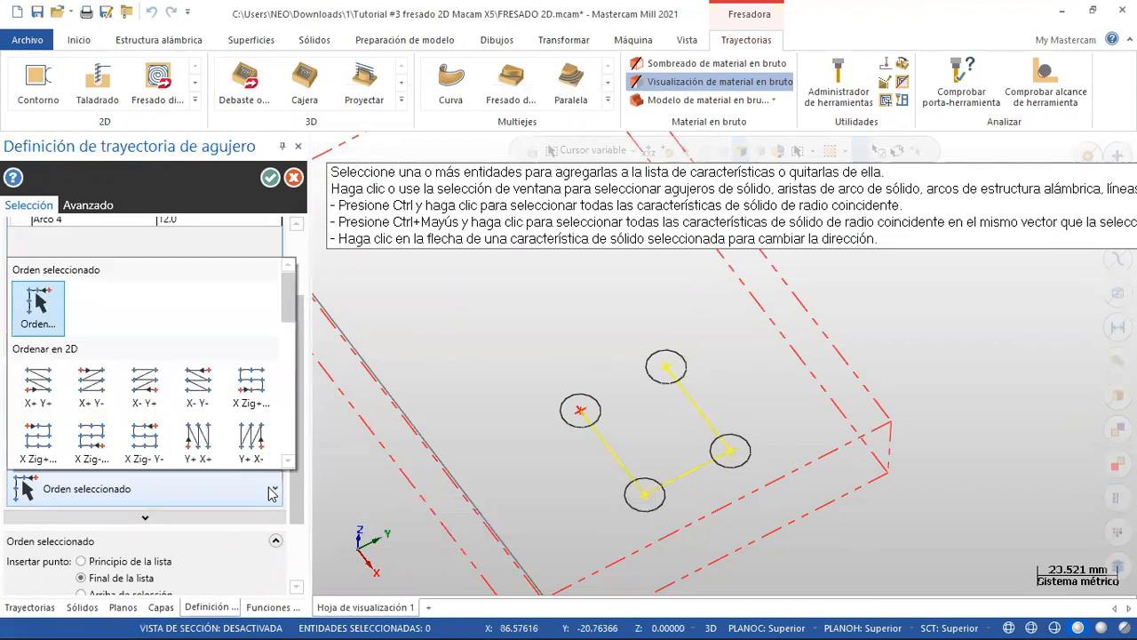
{"action": "left_click", "coordinate": [89, 391]}
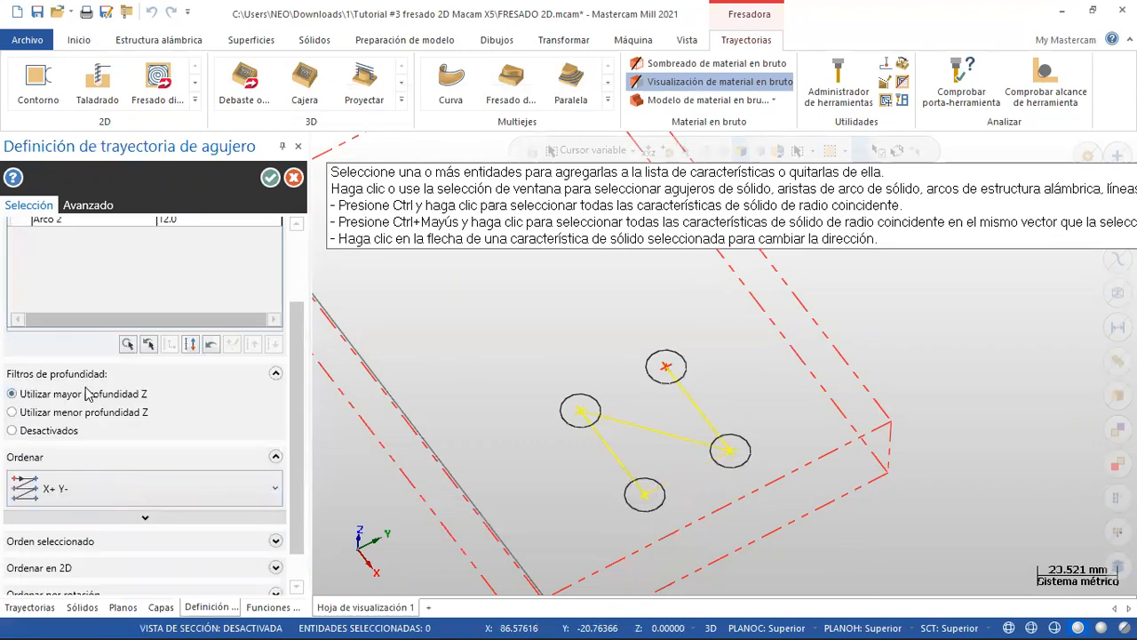
{"action": "left_click", "coordinate": [258, 496]}
{"action": "scroll", "coordinate": [249, 431], "scroll_direction": "down", "scroll_amount": 1}
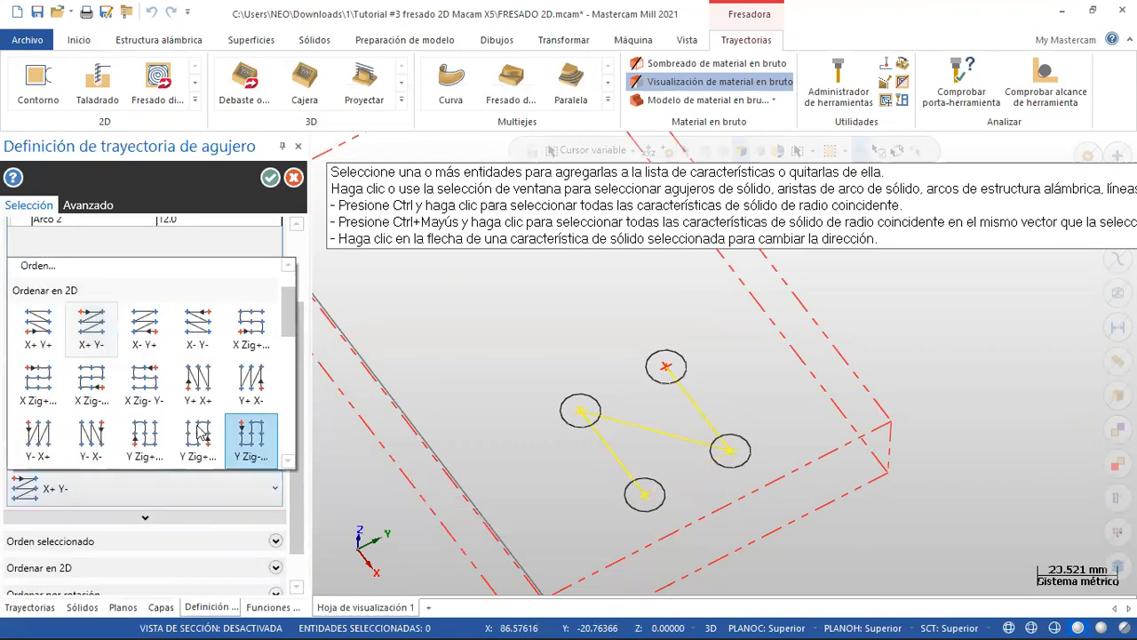
{"action": "left_click", "coordinate": [197, 382]}
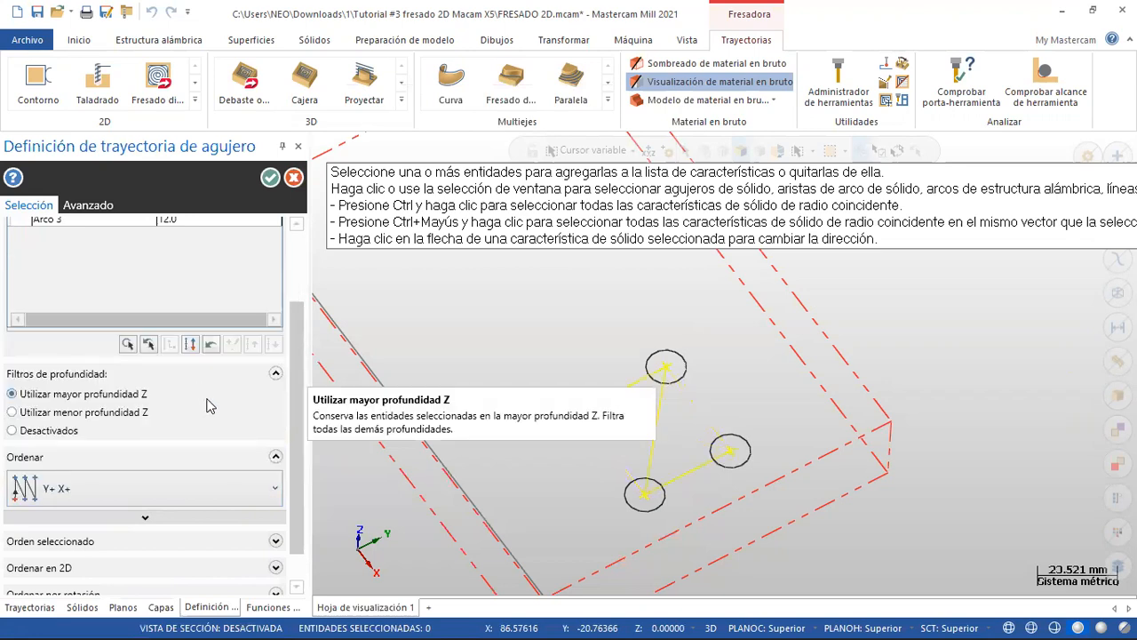
{"action": "left_click", "coordinate": [269, 179]}
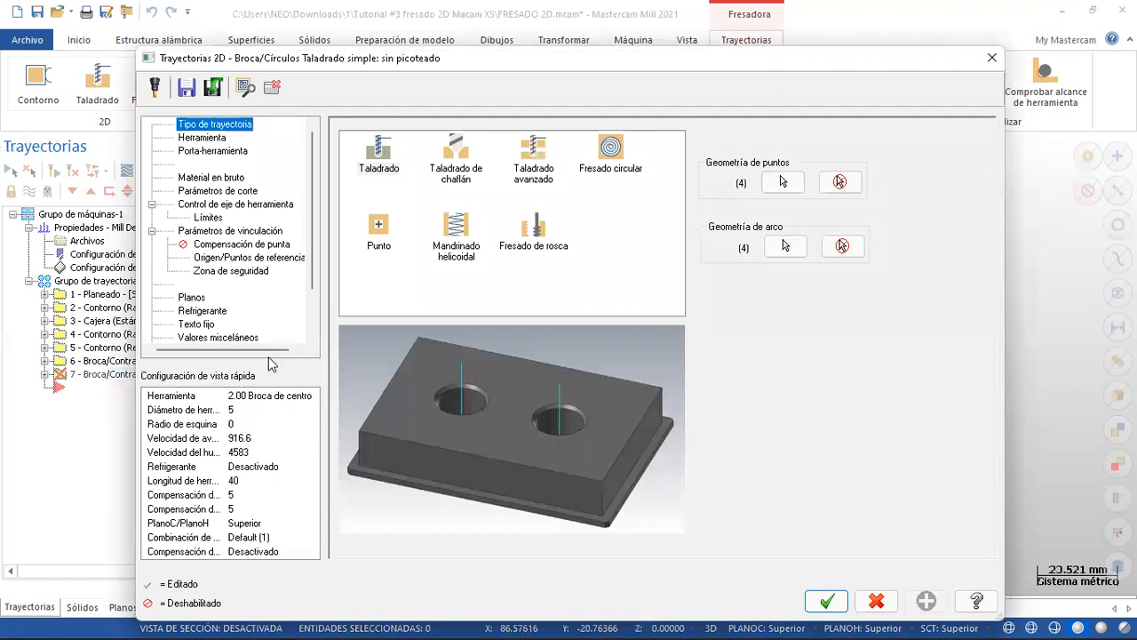
- Open the tool library for the new drilling operation, toggle the Broca type in its tool filter and browse the filtered tools
{"action": "left_click", "coordinate": [213, 139]}
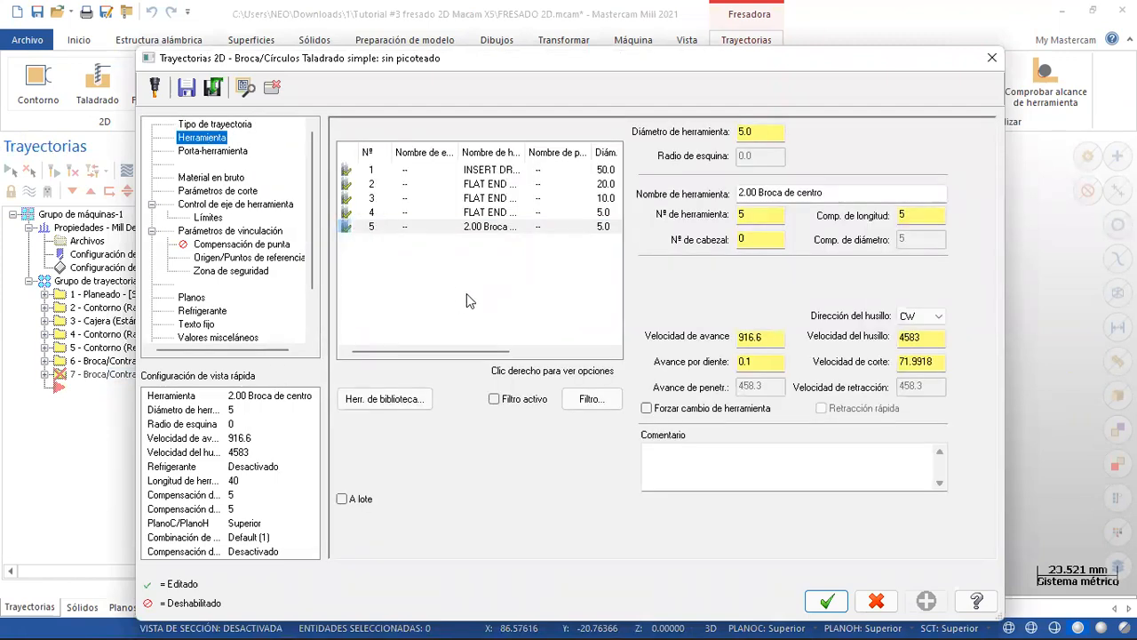
{"action": "left_click", "coordinate": [409, 399]}
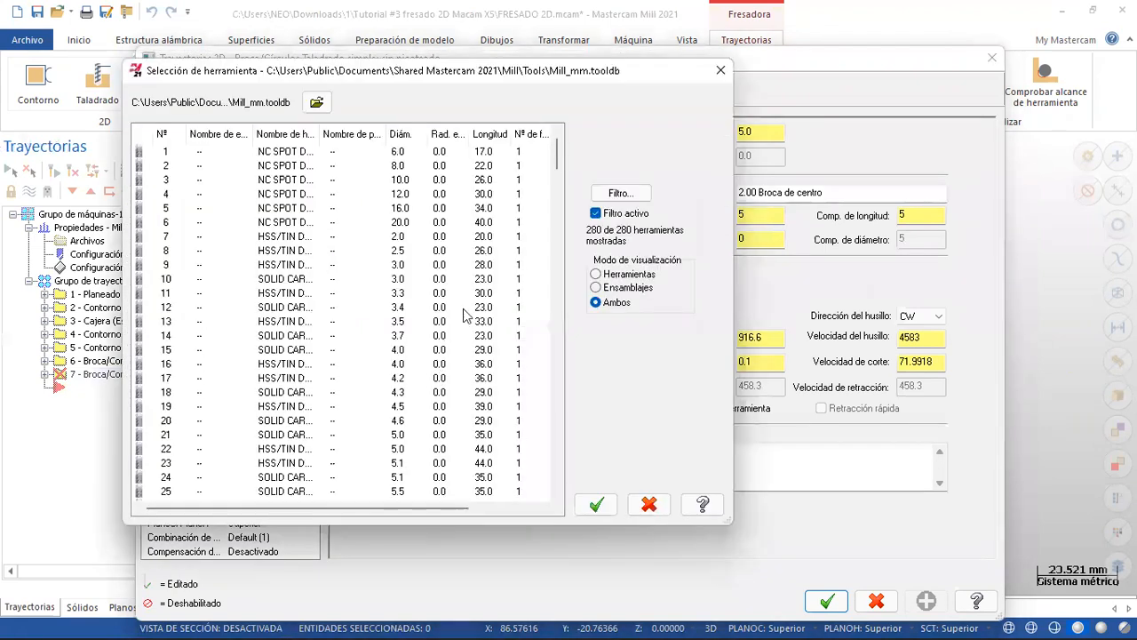
{"action": "left_click", "coordinate": [620, 194]}
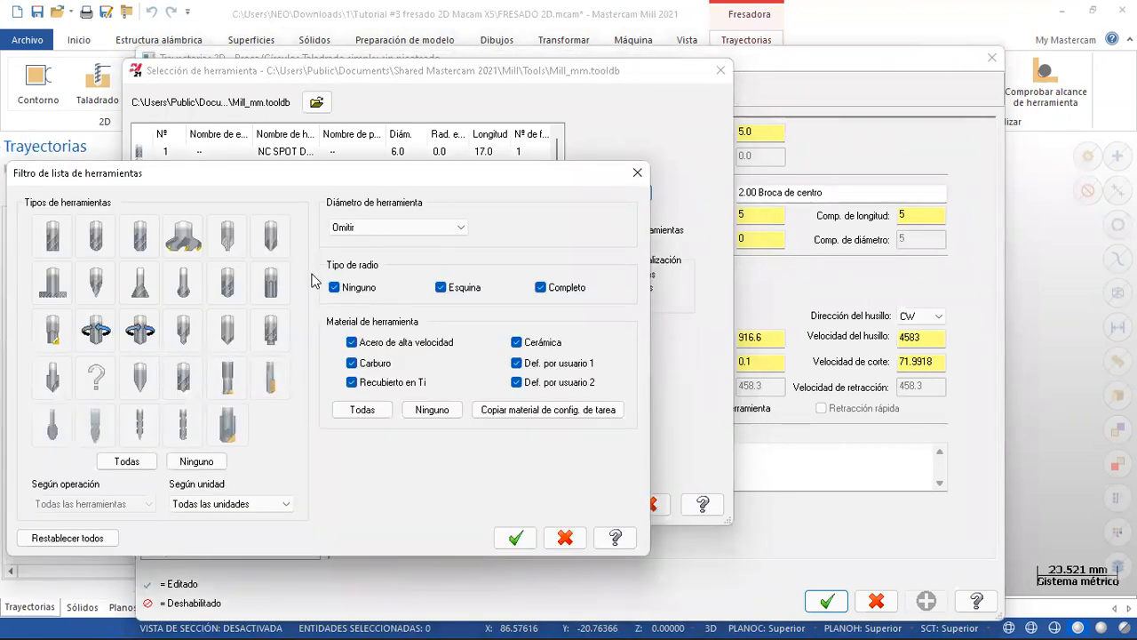
{"action": "left_click", "coordinate": [231, 286]}
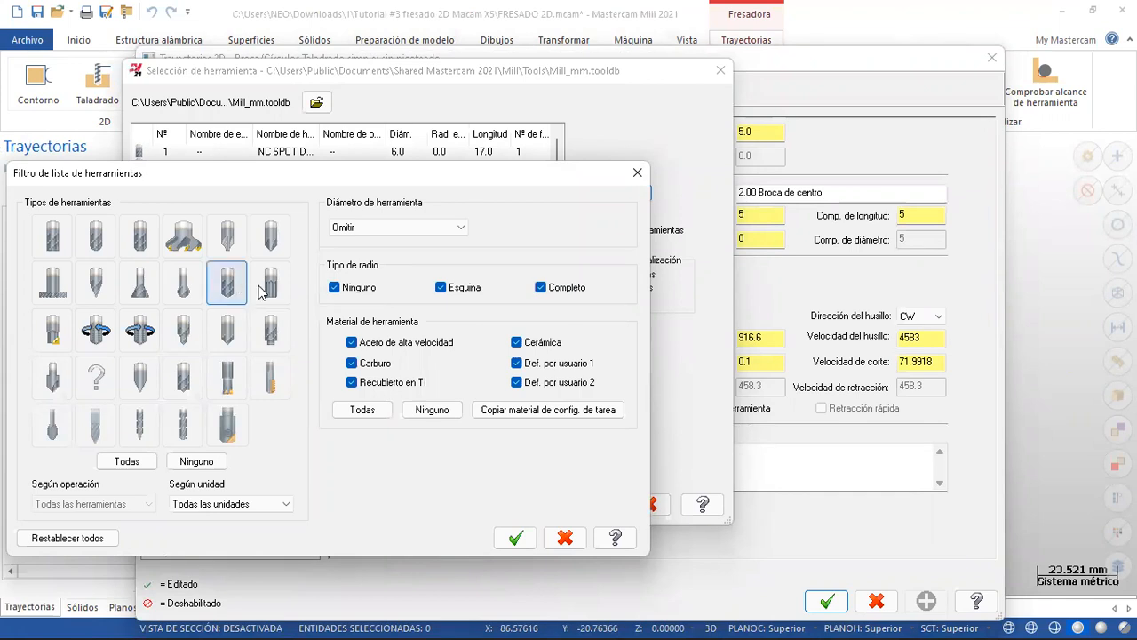
{"action": "left_click", "coordinate": [515, 537]}
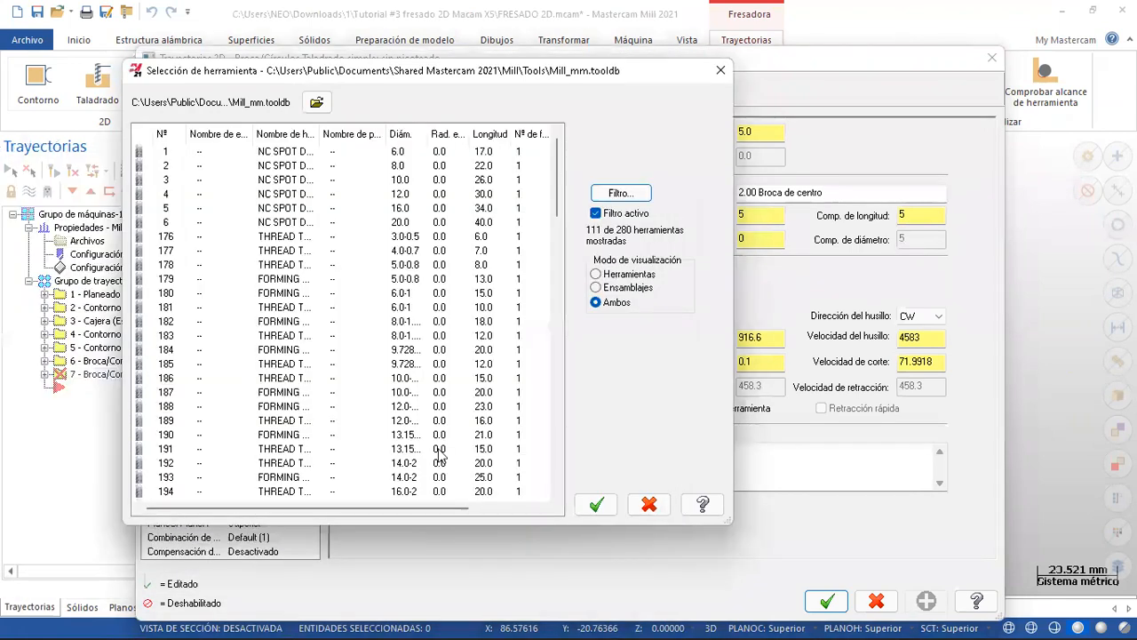
{"action": "scroll", "coordinate": [374, 318], "scroll_direction": "down", "scroll_amount": 17}
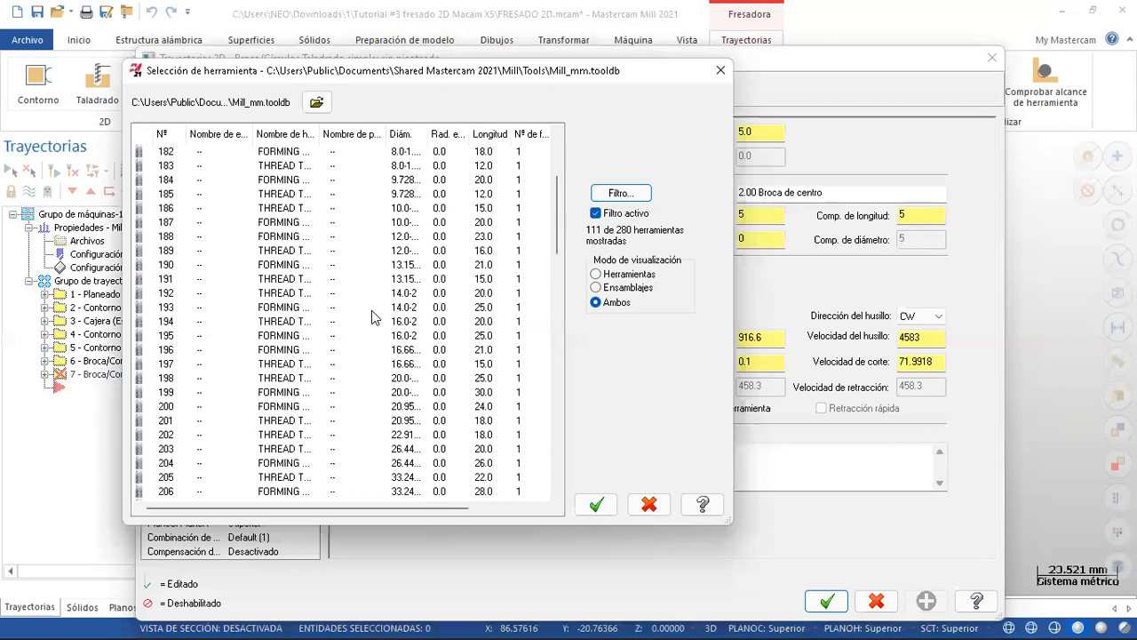
{"action": "scroll", "coordinate": [373, 318], "scroll_direction": "down", "scroll_amount": 3}
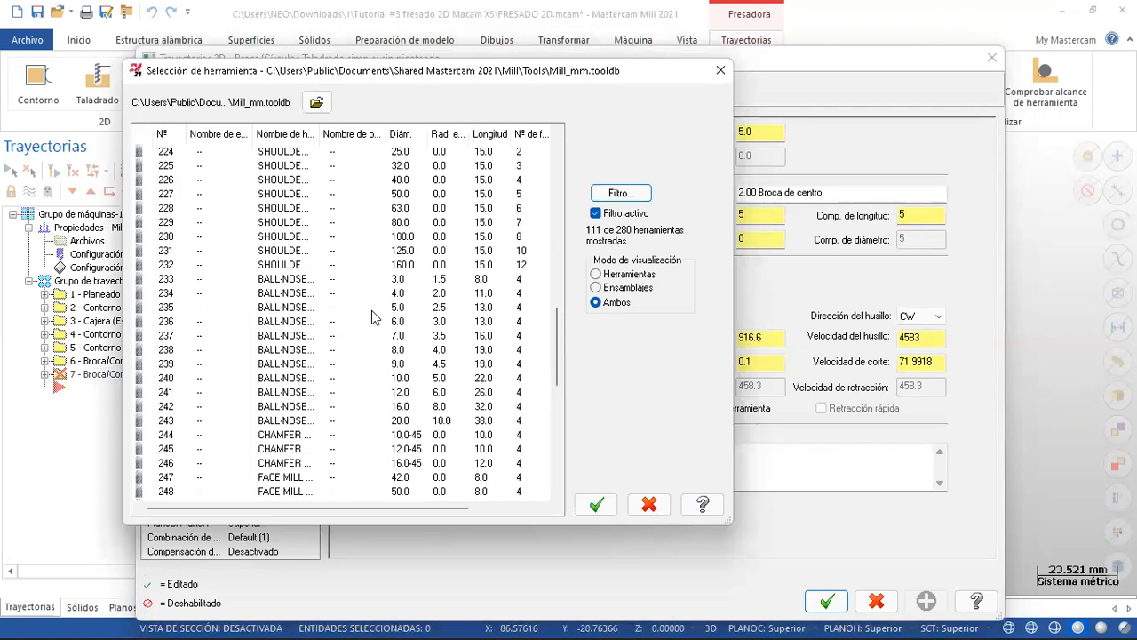
{"action": "scroll", "coordinate": [373, 318], "scroll_direction": "up", "scroll_amount": 3}
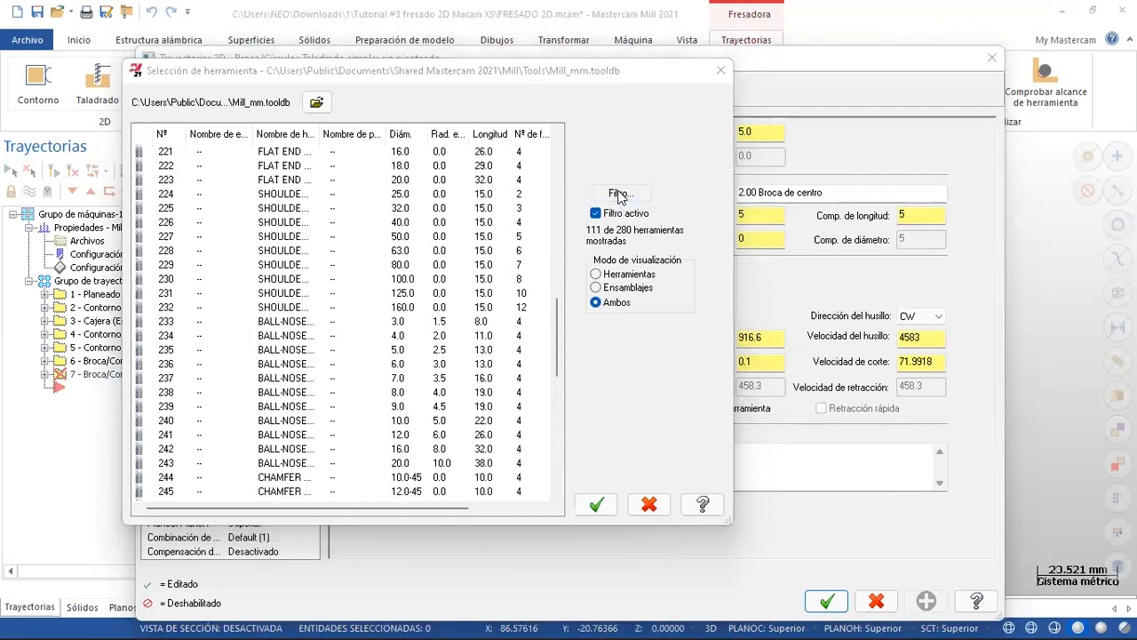
- Toggle the Broca type again, filter the library for tool diameter Igual 10 and add the 10 mm NC spot drill
{"action": "left_click", "coordinate": [619, 194]}
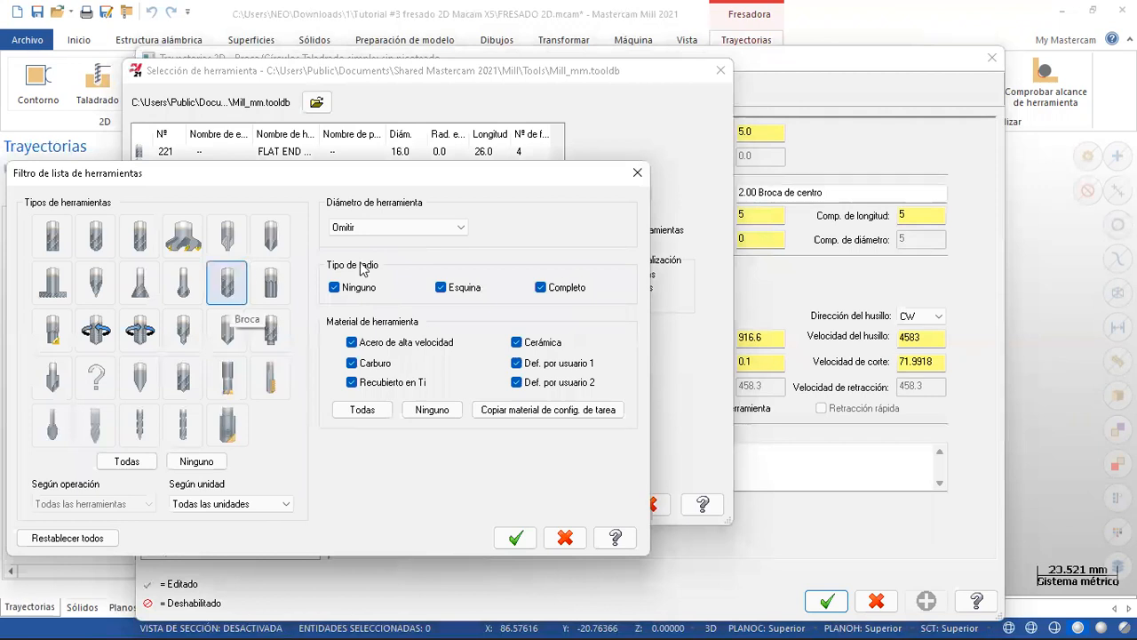
{"action": "left_click", "coordinate": [241, 288]}
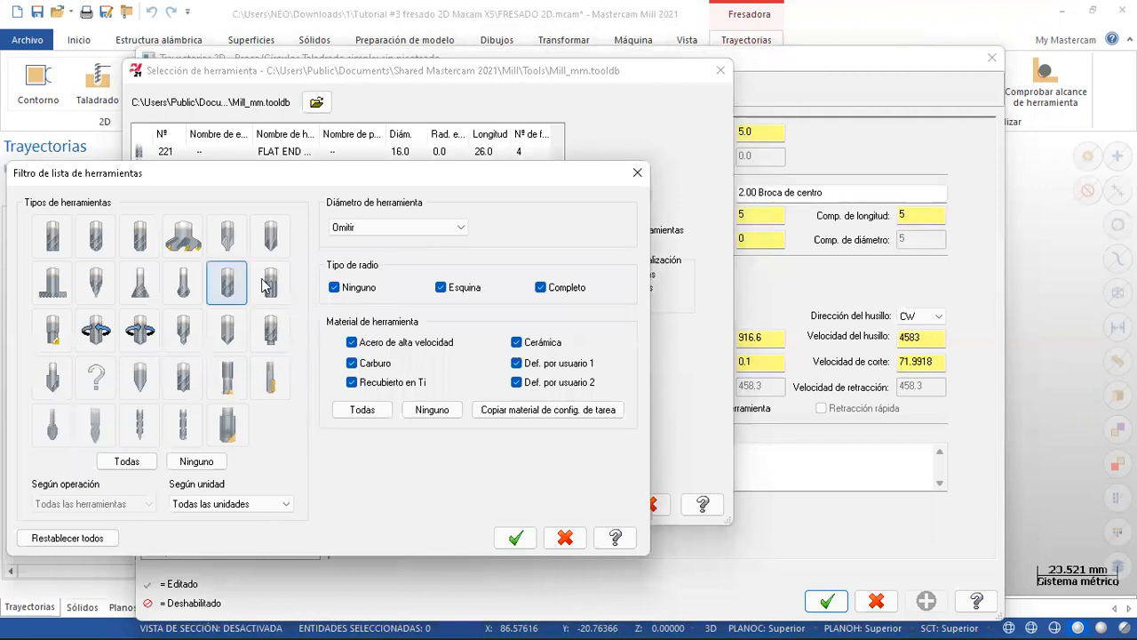
{"action": "left_click", "coordinate": [435, 229]}
{"action": "left_click", "coordinate": [389, 249]}
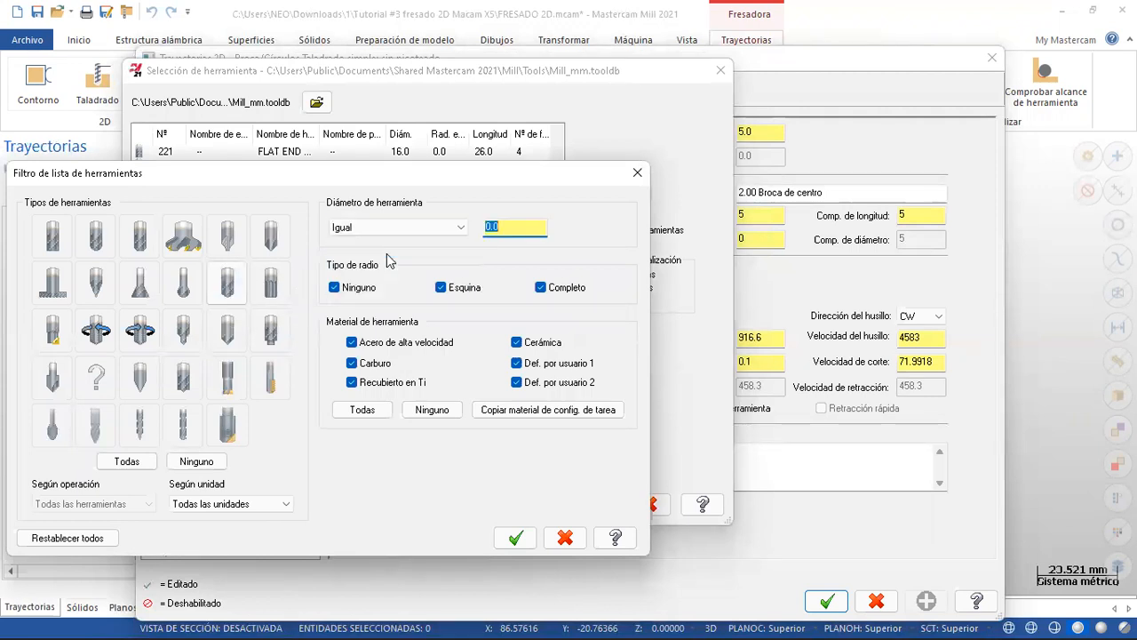
{"action": "type", "text": "1"}
{"action": "key", "text": "Tab"}
{"action": "left_click", "coordinate": [516, 537]}
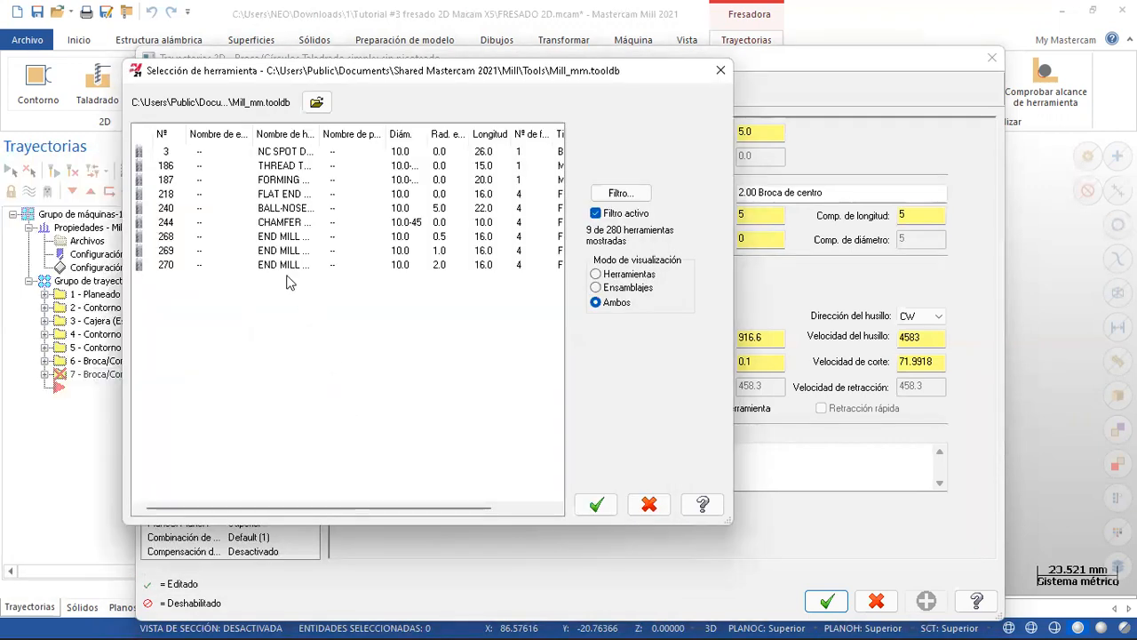
{"action": "left_click", "coordinate": [278, 153]}
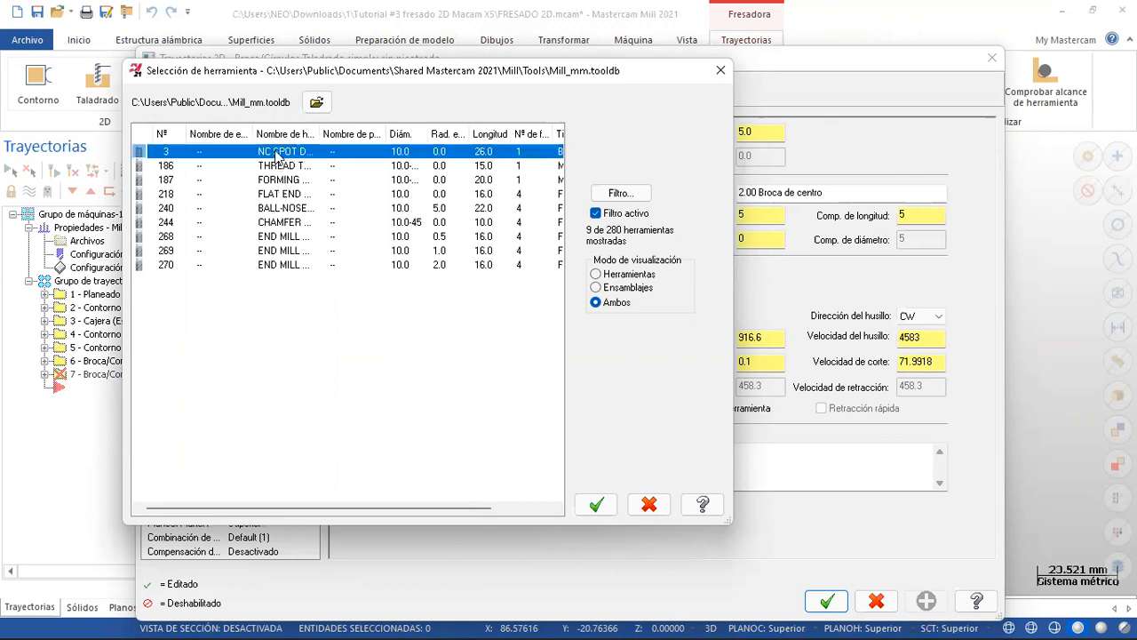
{"action": "left_click", "coordinate": [596, 504]}
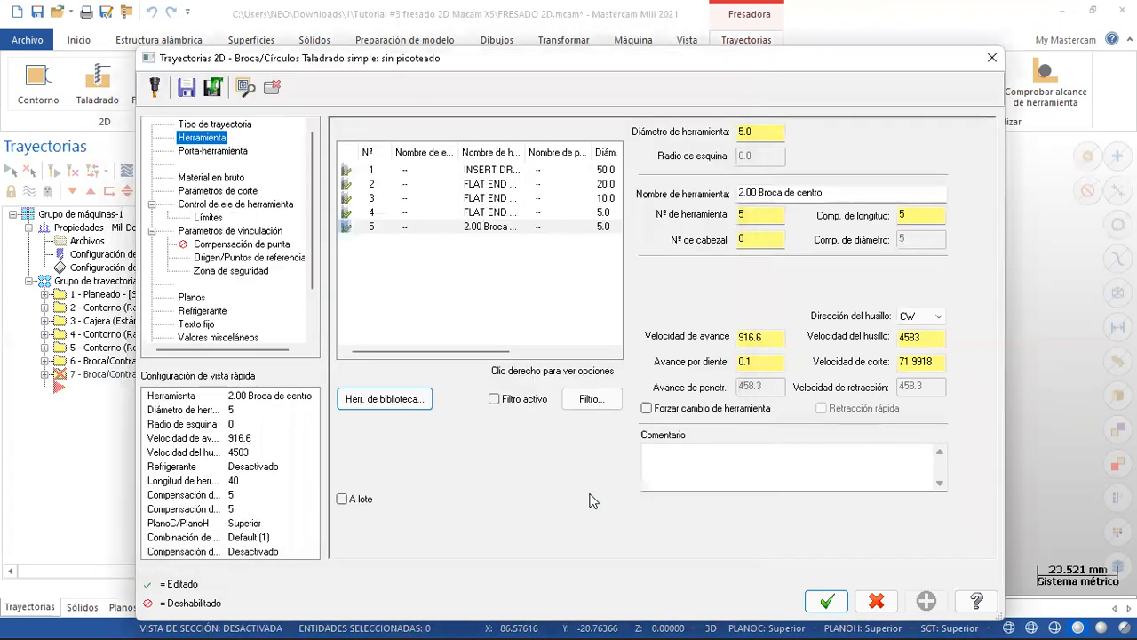
- Edit the added NC spot drill and apply the standard size 5 X 90, accepting the geometry overwrite
{"action": "left_click", "coordinate": [447, 241]}
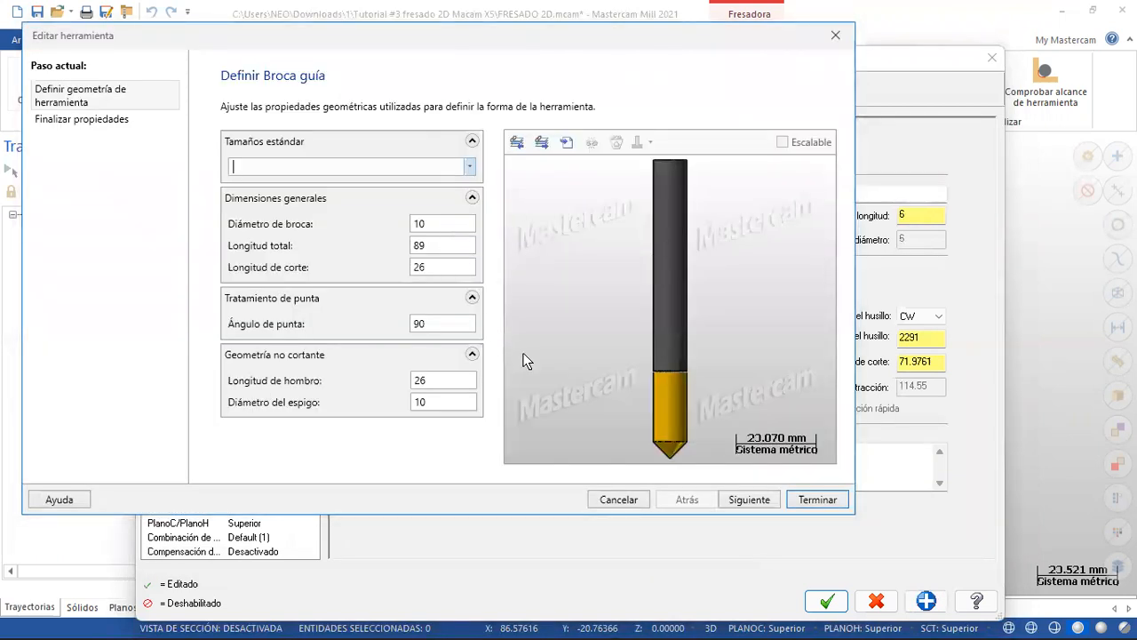
{"action": "left_click", "coordinate": [470, 171]}
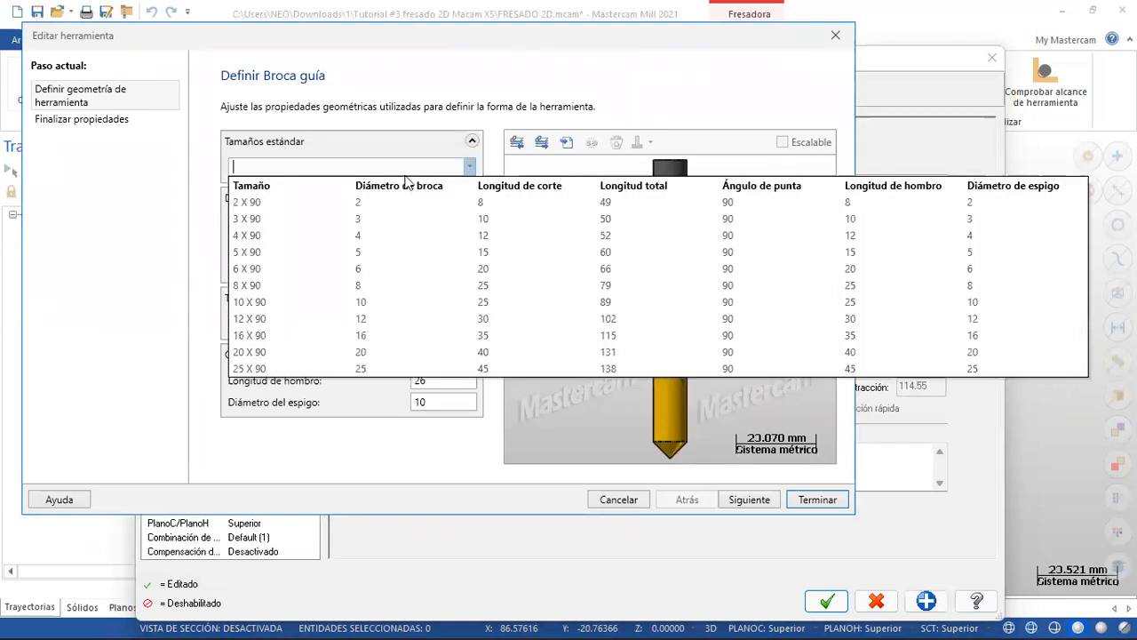
{"action": "left_click", "coordinate": [267, 252]}
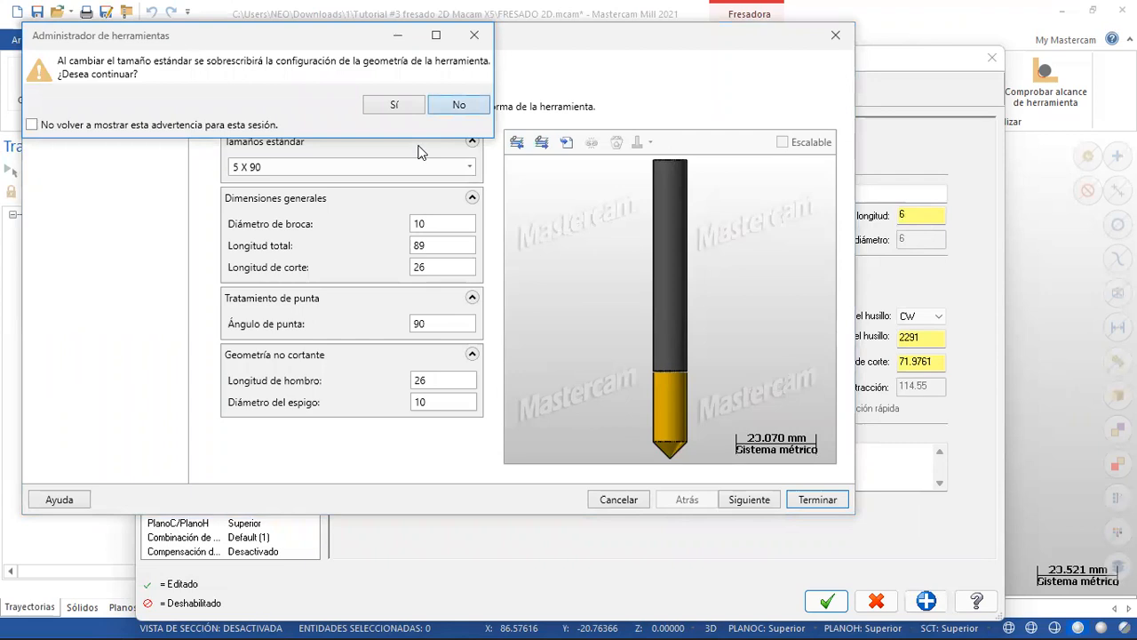
{"action": "key", "text": "Left"}
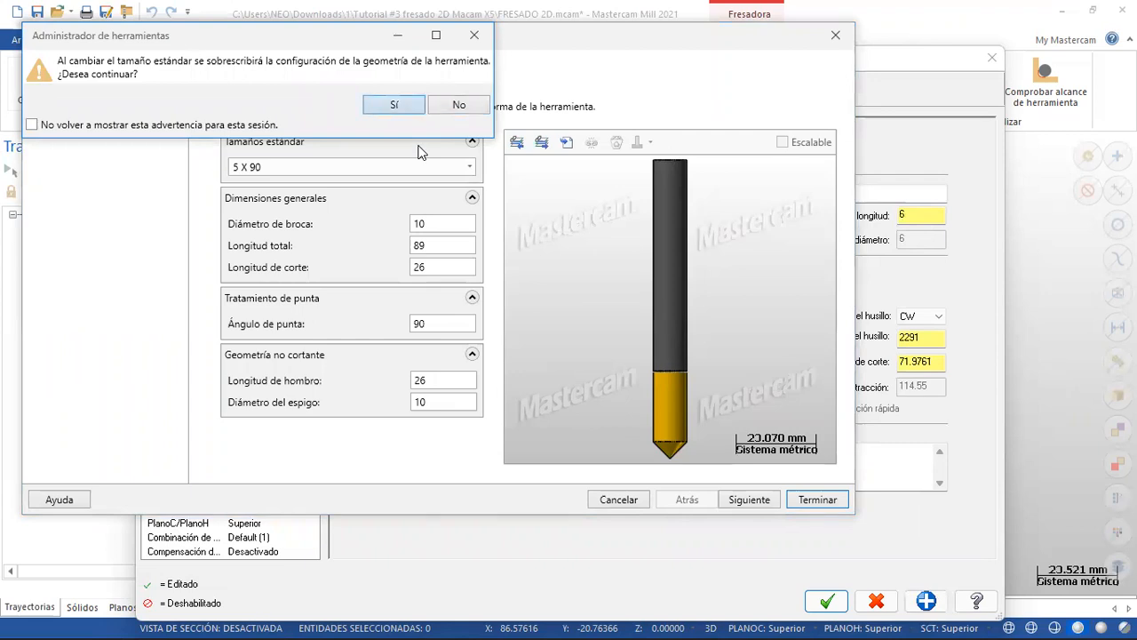
{"action": "key", "text": "Return"}
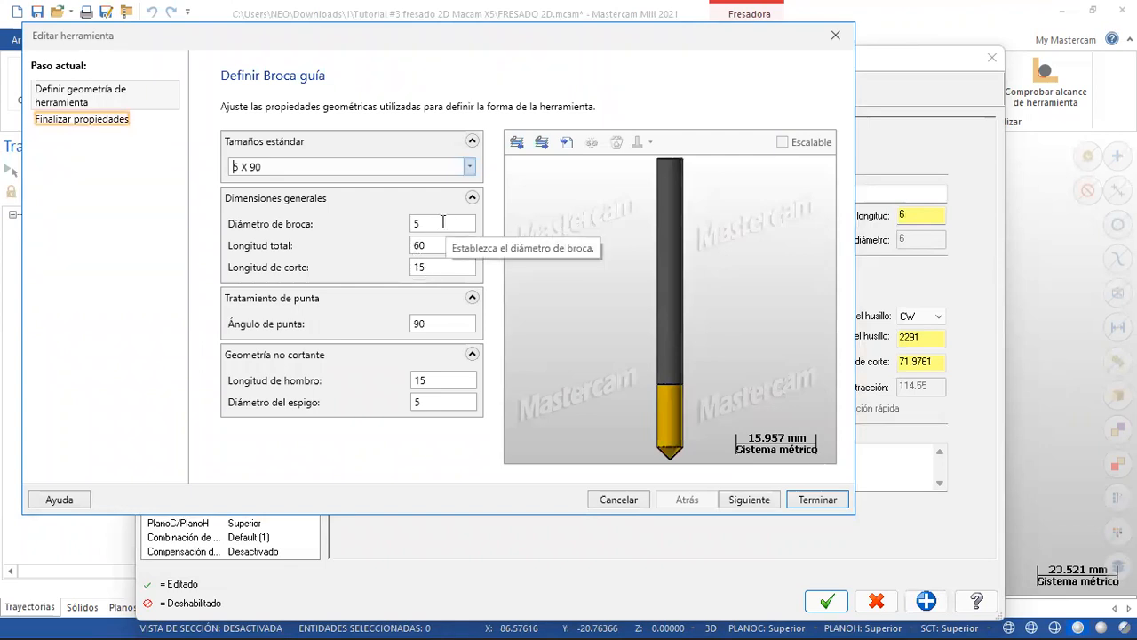
- Set the tool's drill diameter to 10, cutting length to 40 and shank diameter to 10, and finish the tool edit
{"action": "double_click", "coordinate": [414, 222]}
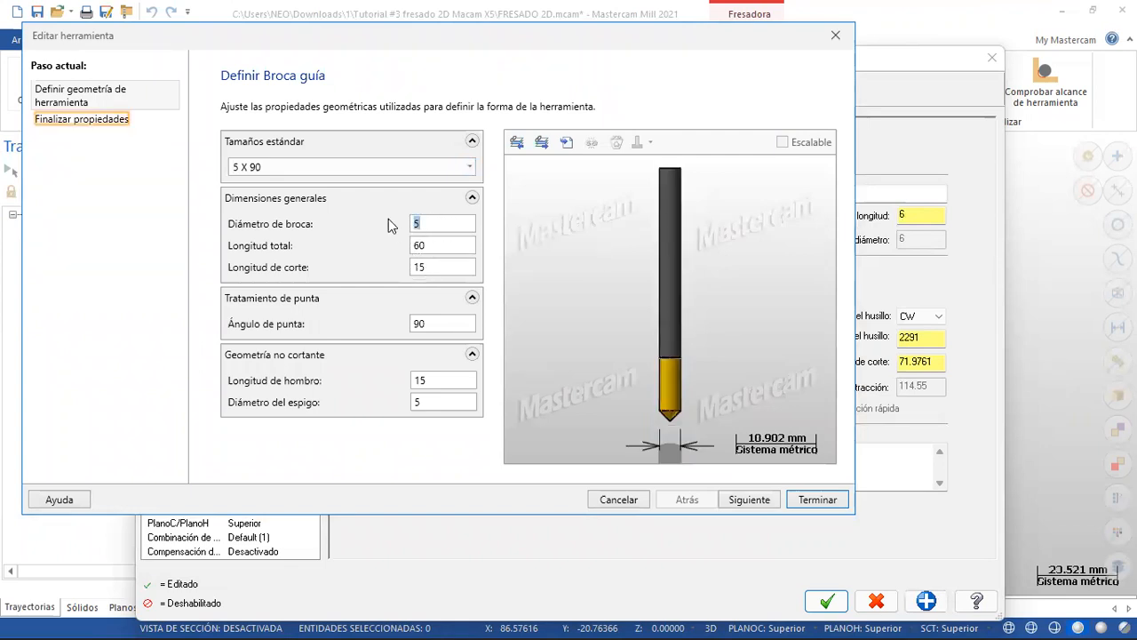
{"action": "type", "text": "10"}
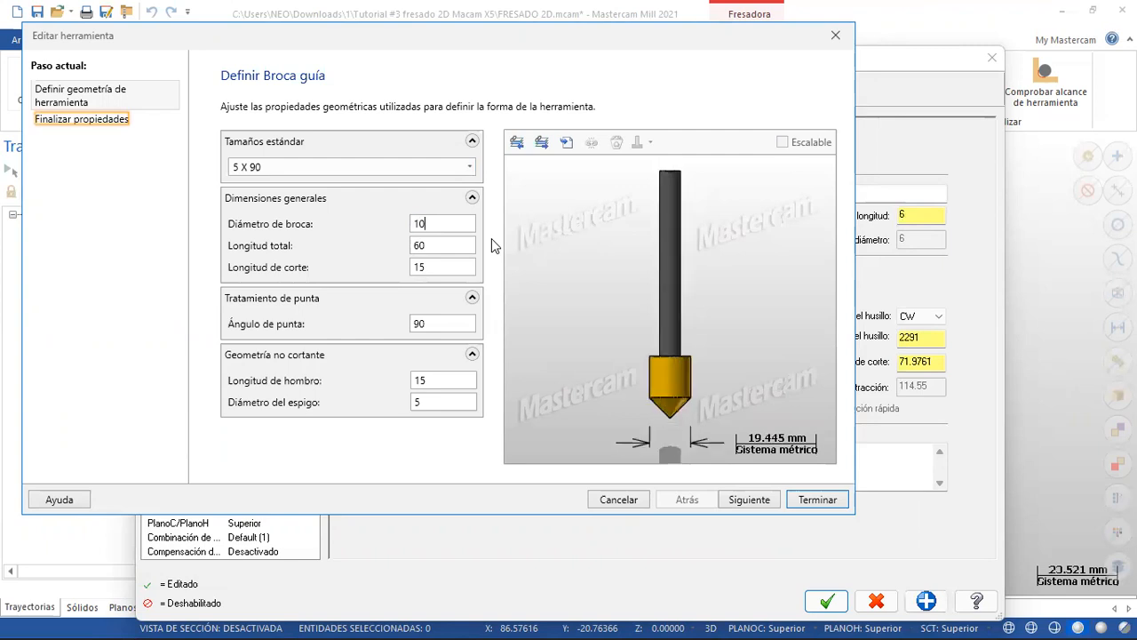
{"action": "left_click", "coordinate": [437, 246]}
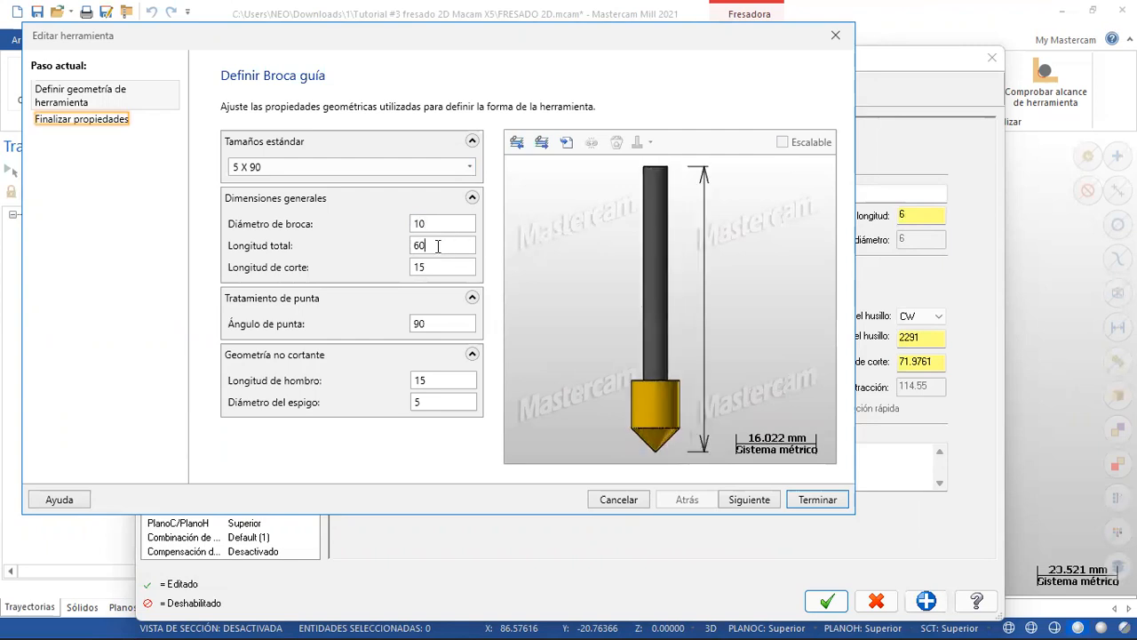
{"action": "left_click", "coordinate": [437, 267]}
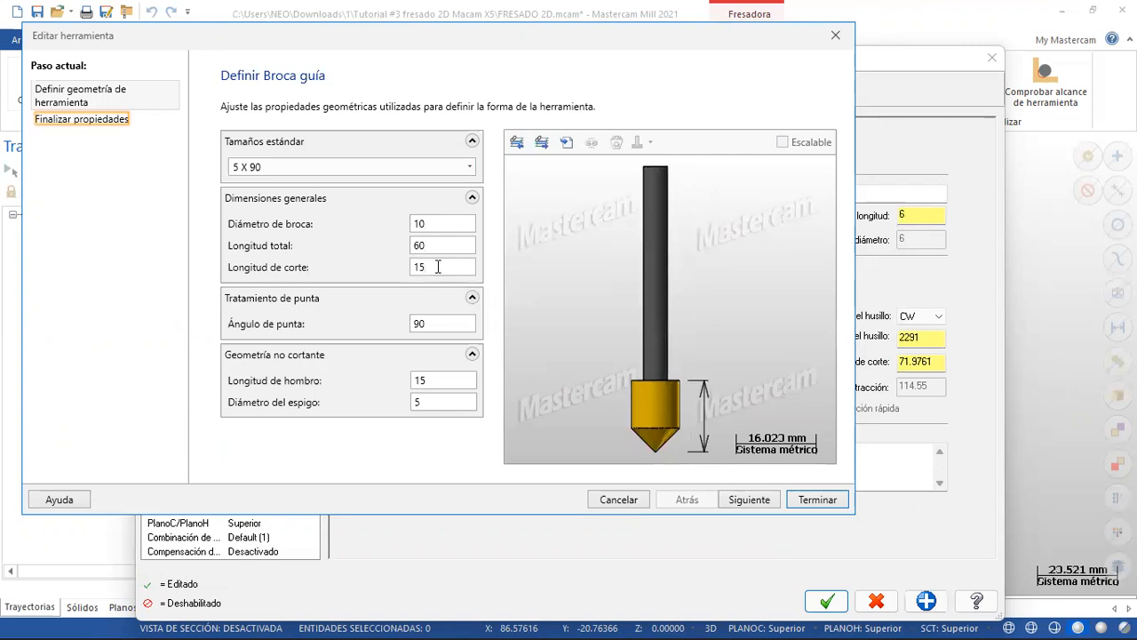
{"action": "left_click_drag", "start_coordinate": [437, 266], "coordinate": [368, 261]}
{"action": "key", "text": "Tab"}
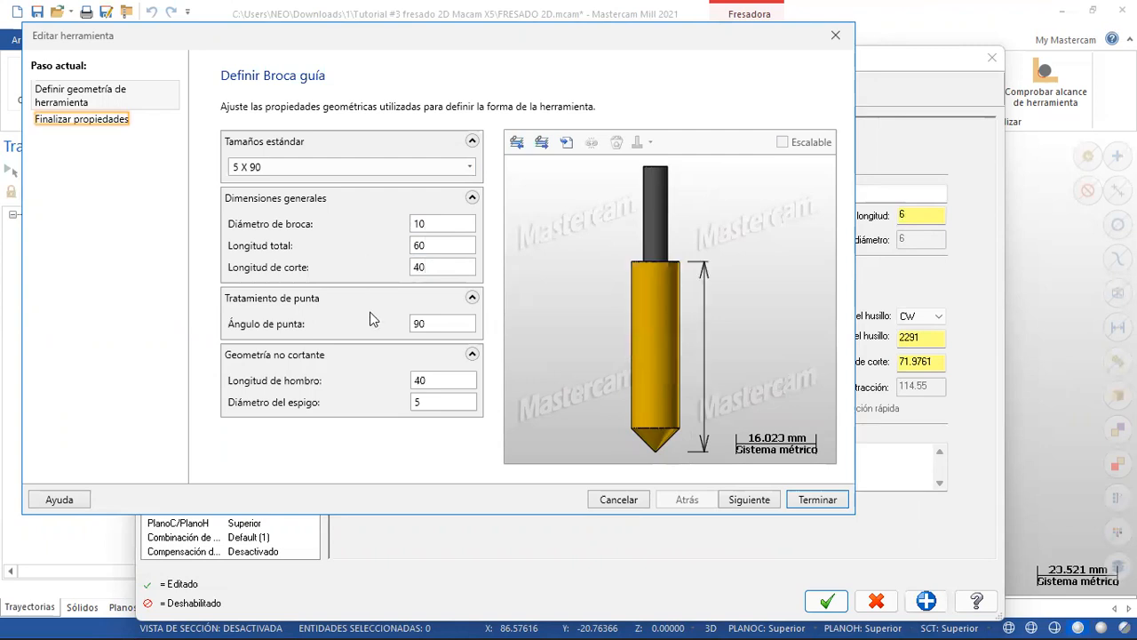
{"action": "left_click", "coordinate": [442, 402]}
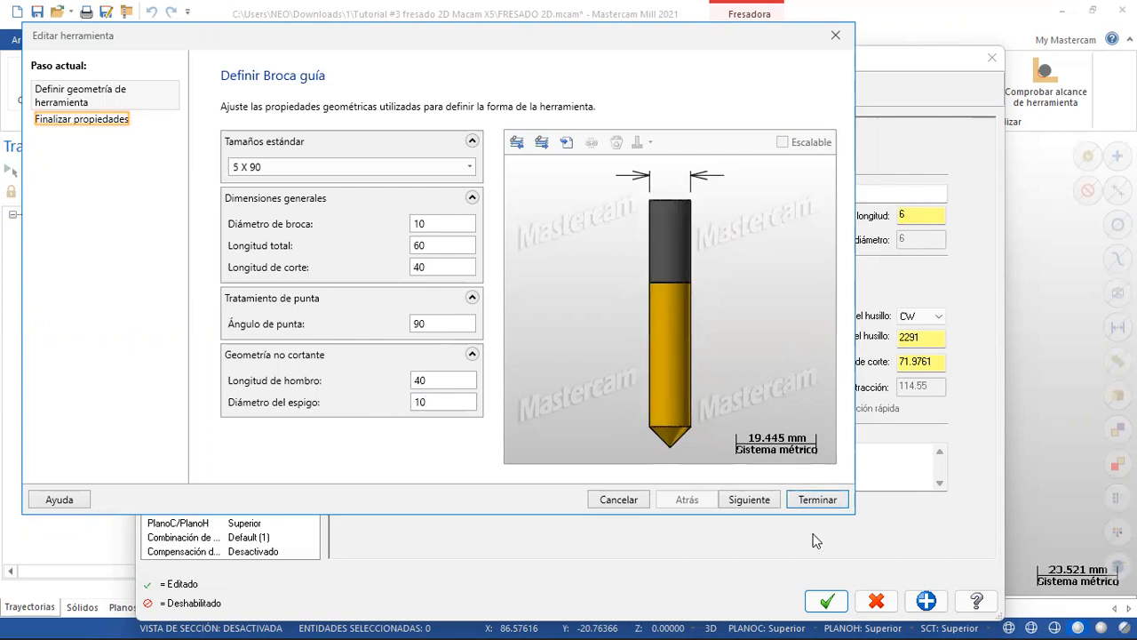
{"action": "left_click", "coordinate": [817, 499]}
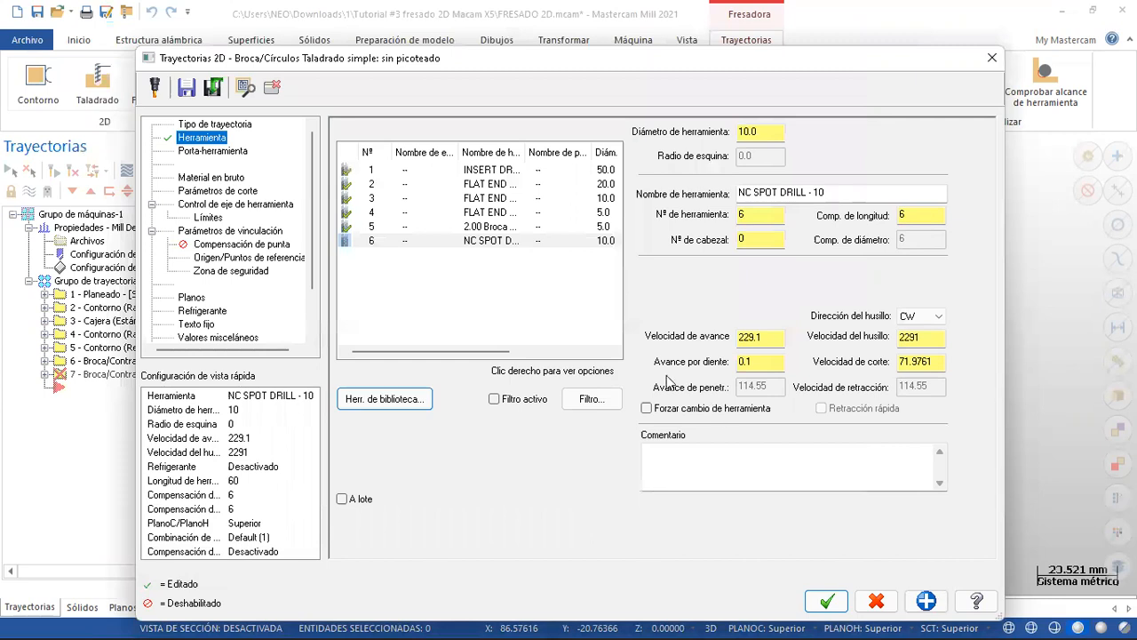
- Enter the comment PERFORADO D. 10 MM and set the cycle to Taladrado de picoteado with a peck of 4
{"action": "left_click", "coordinate": [730, 469]}
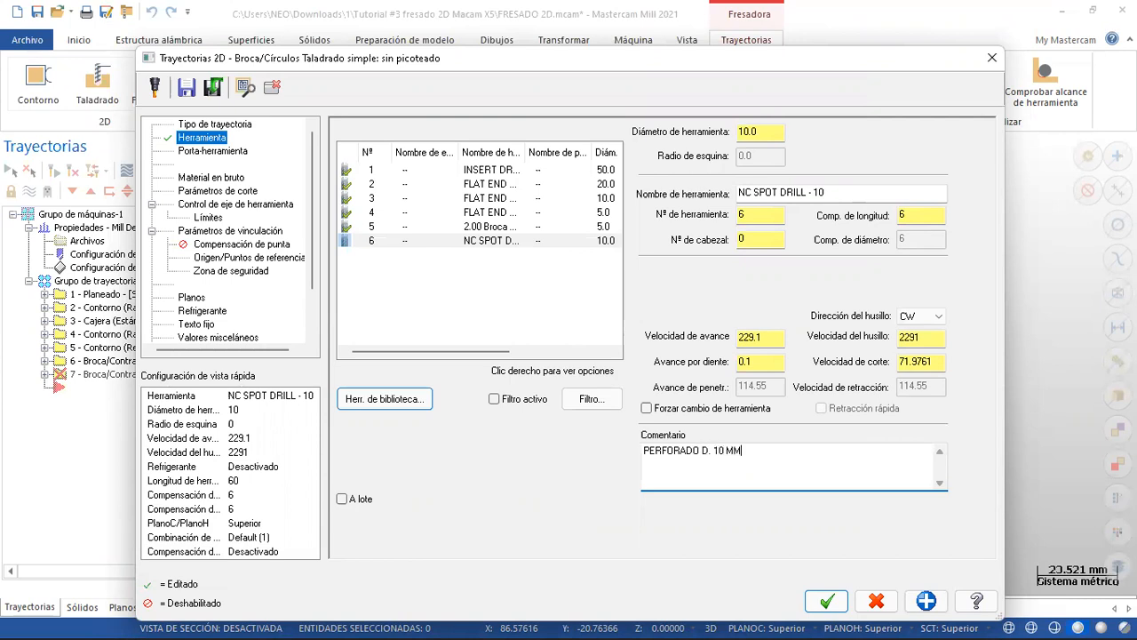
{"action": "left_click", "coordinate": [206, 178]}
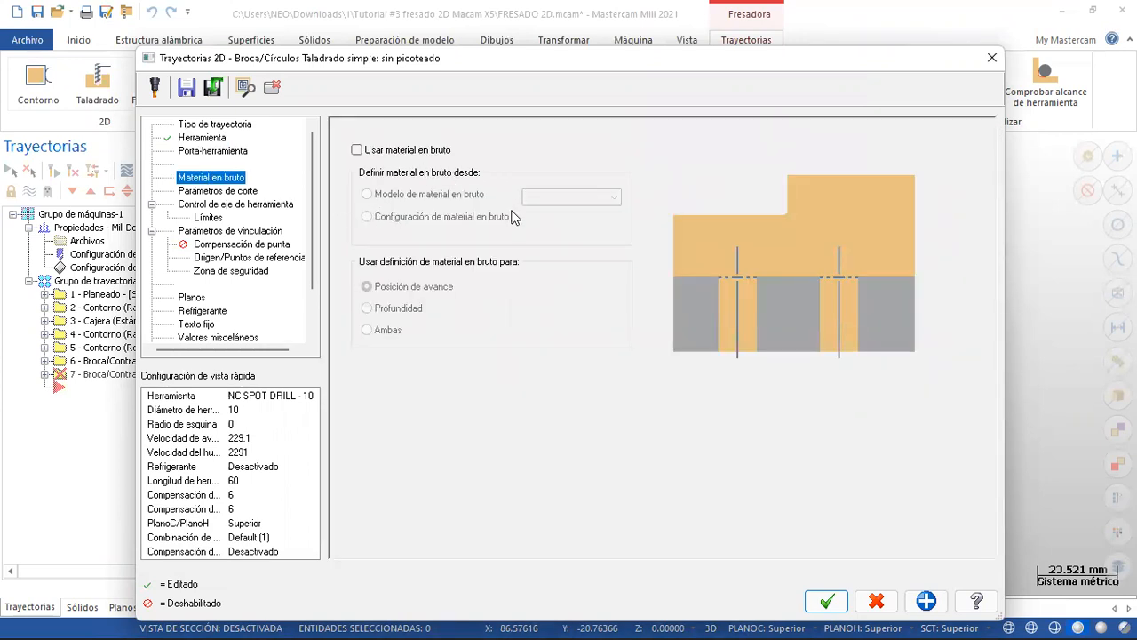
{"action": "left_click", "coordinate": [219, 192]}
{"action": "left_click", "coordinate": [505, 147]}
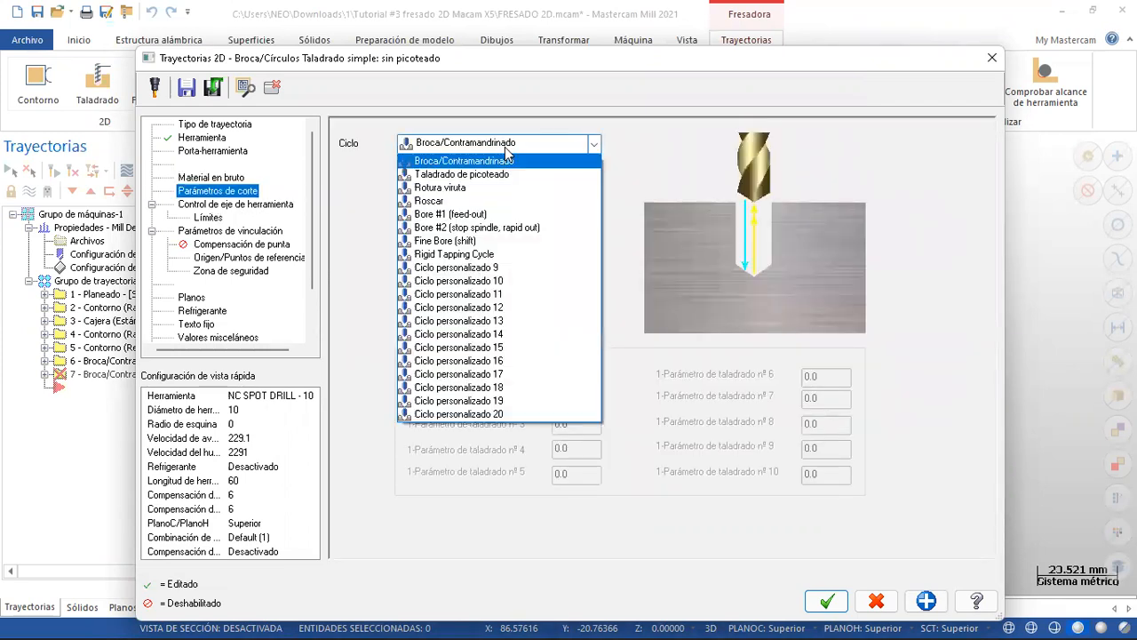
{"action": "left_click", "coordinate": [484, 172]}
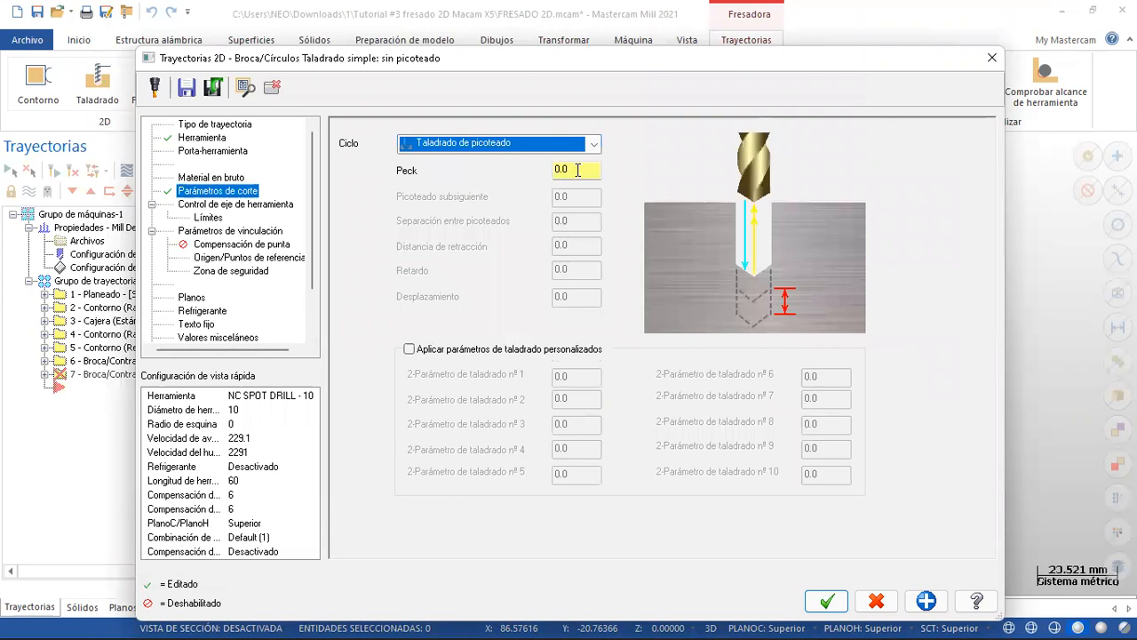
{"action": "key", "text": "Tab"}
{"action": "type", "text": "4"}
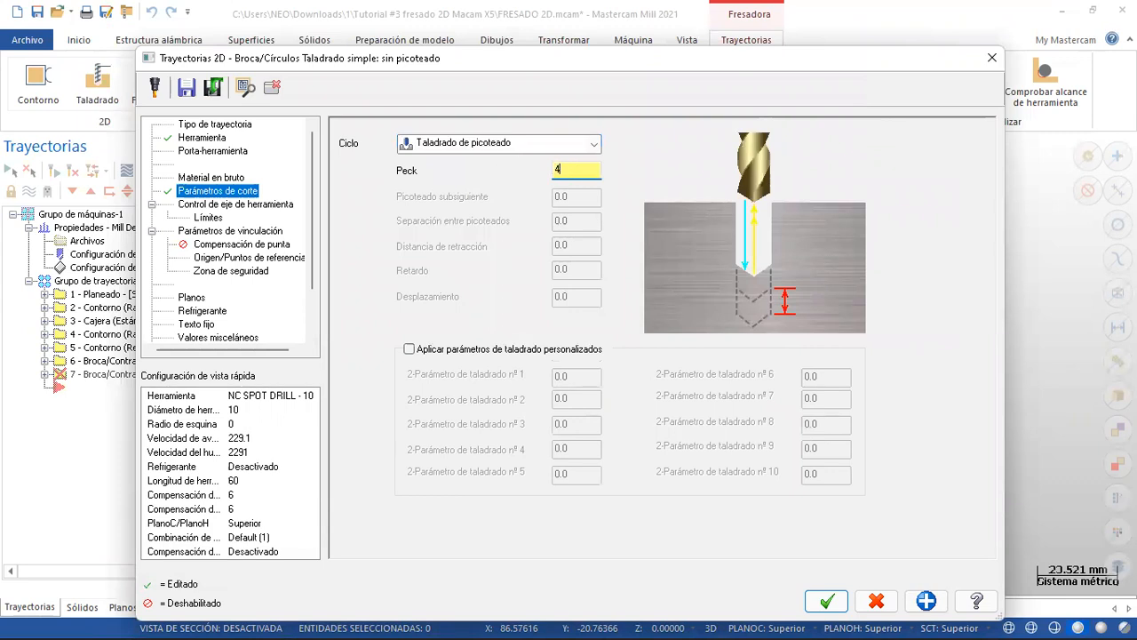
- Show the Pieza4 layer and pick the lower corner of the part's end as the drilling depth in the linking parameters
{"action": "left_click", "coordinate": [236, 210]}
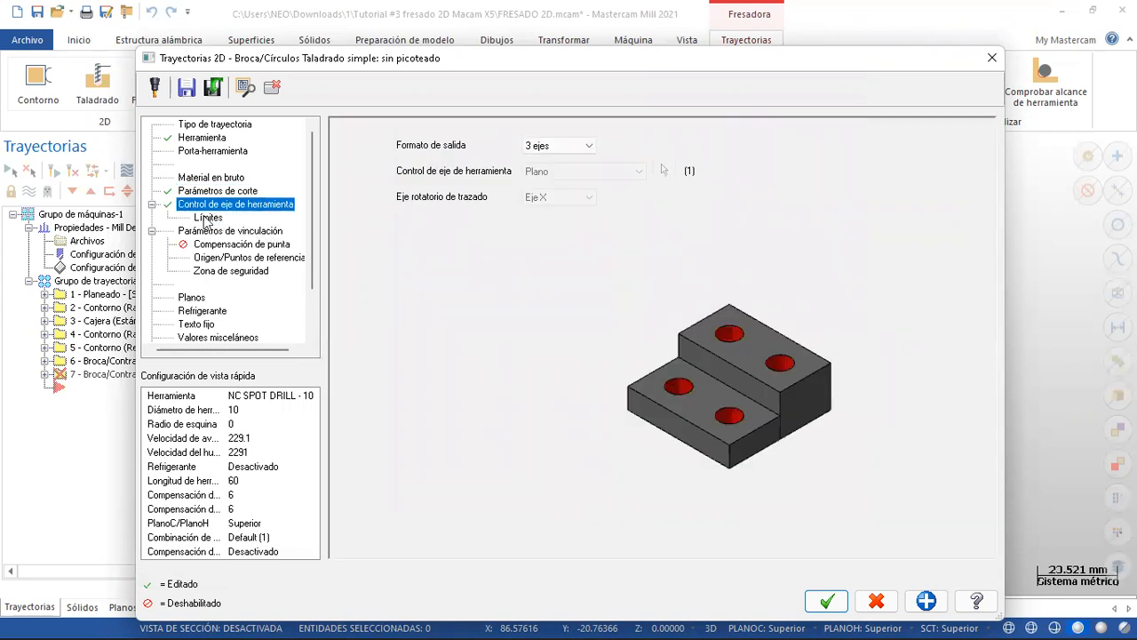
{"action": "left_click", "coordinate": [204, 232]}
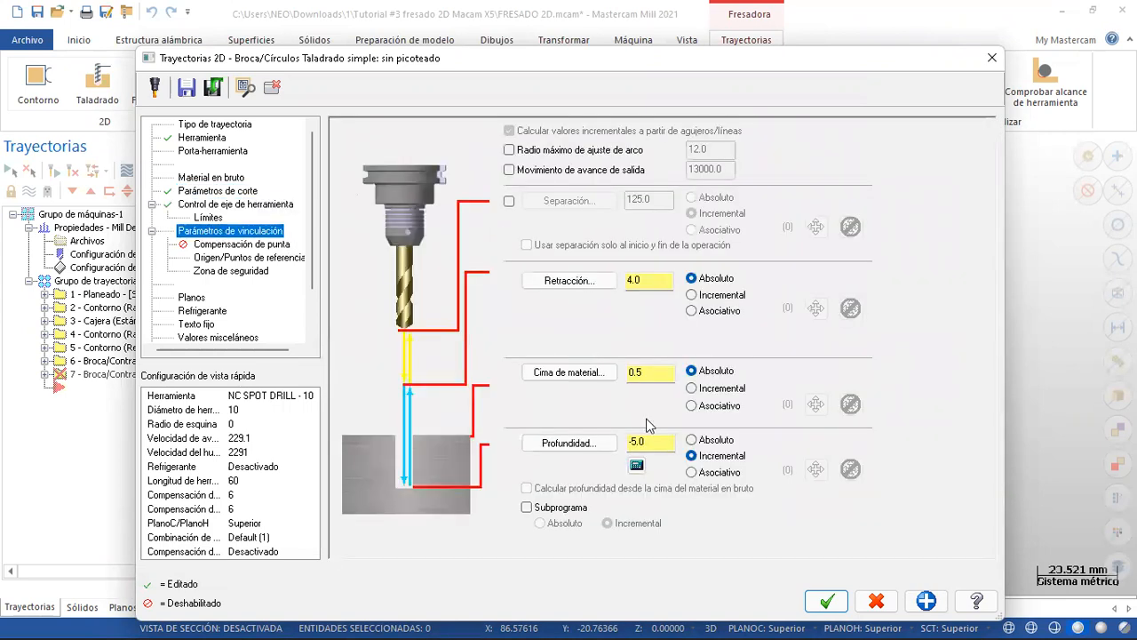
{"action": "left_click", "coordinate": [572, 443]}
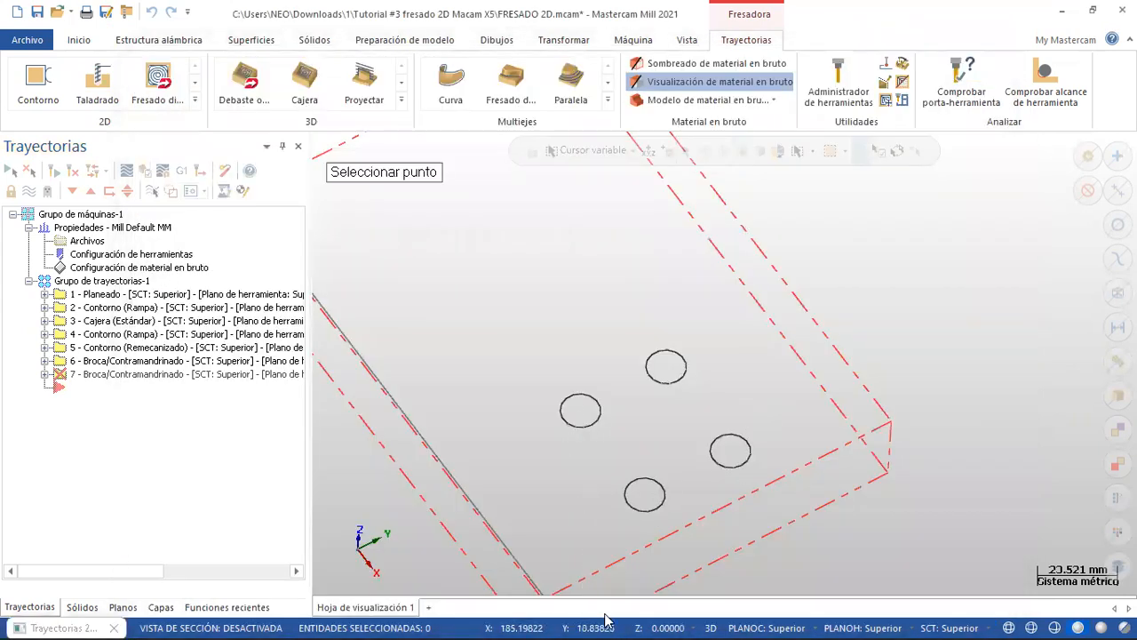
{"action": "left_click", "coordinate": [161, 606]}
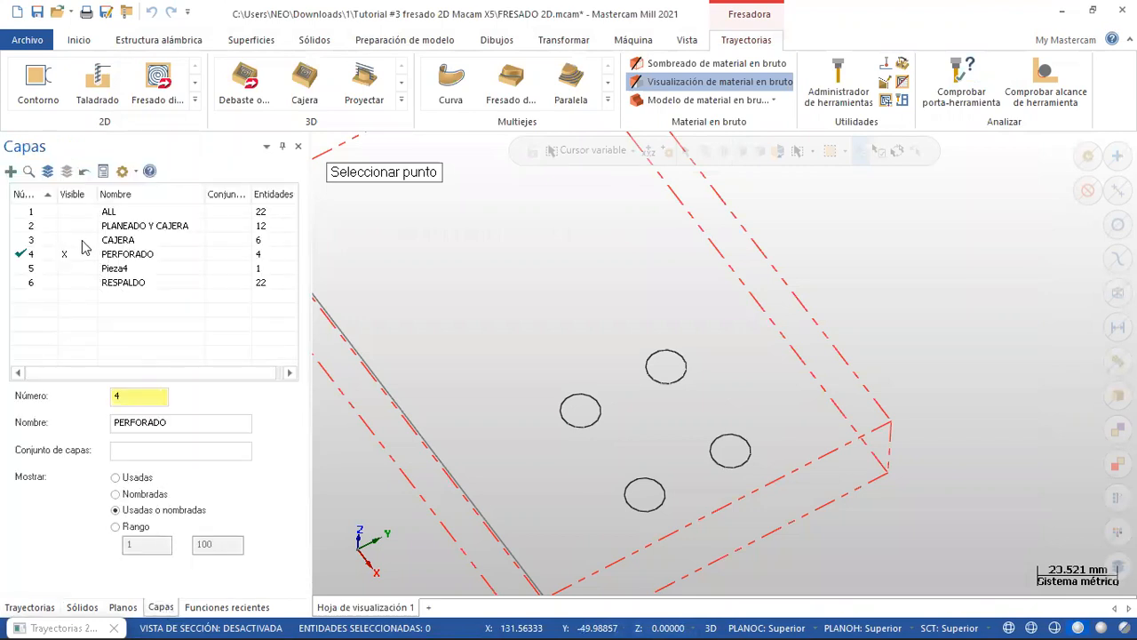
{"action": "left_click", "coordinate": [82, 239]}
{"action": "left_click", "coordinate": [82, 241]}
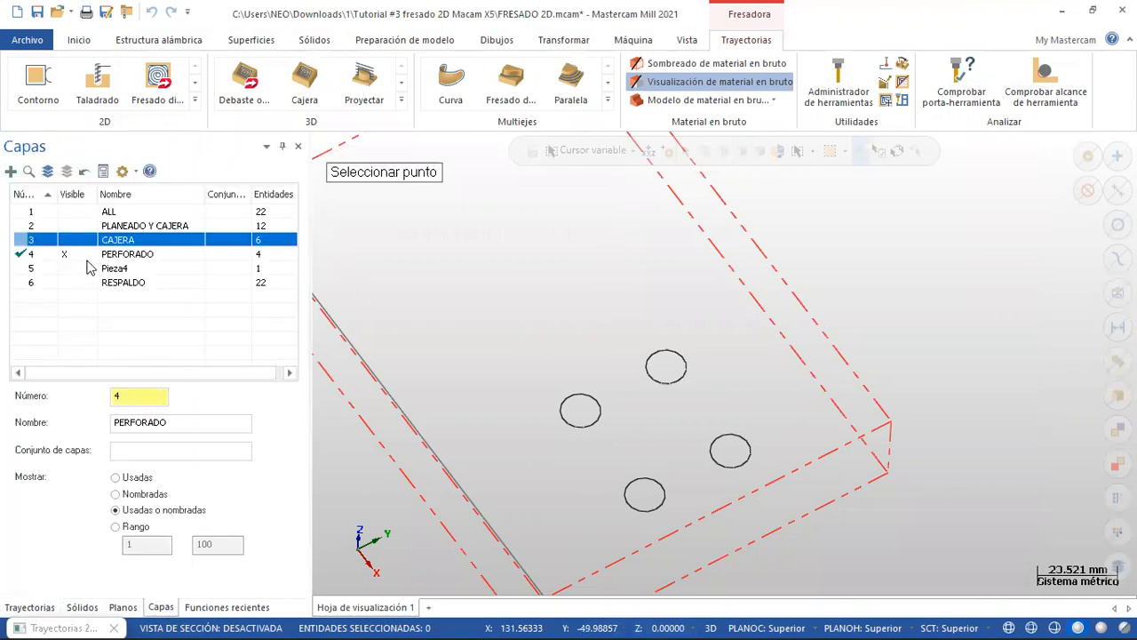
{"action": "left_click", "coordinate": [89, 267]}
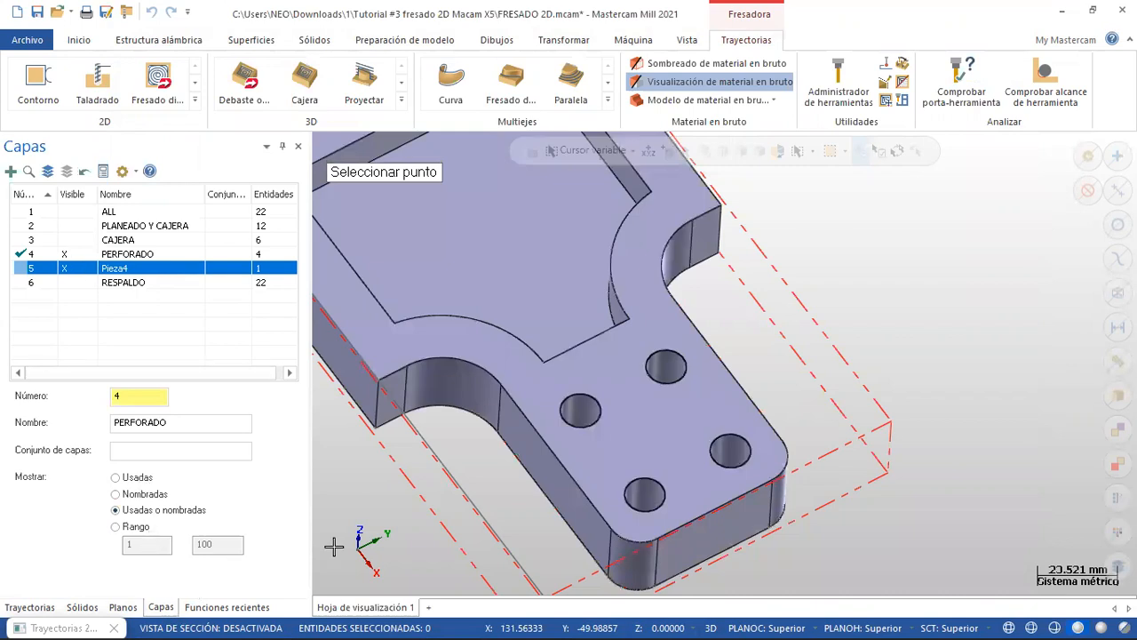
{"action": "left_click", "coordinate": [609, 580]}
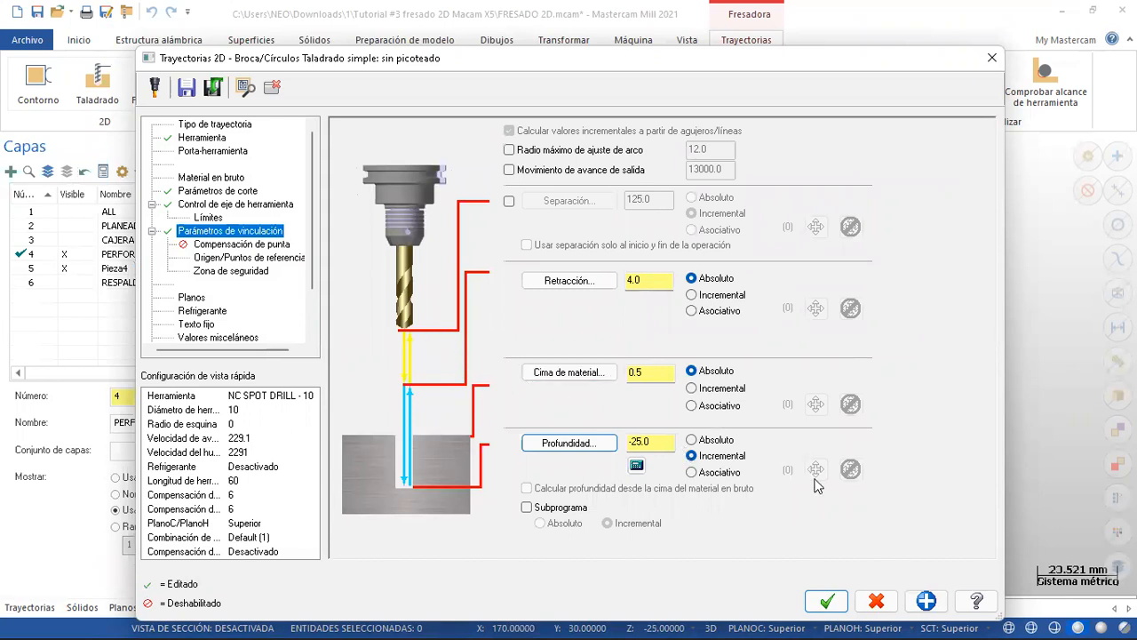
- Switch the drilling depth to Absoluto and pick the part's lower corner again for a depth of -25
{"action": "left_click", "coordinate": [709, 440]}
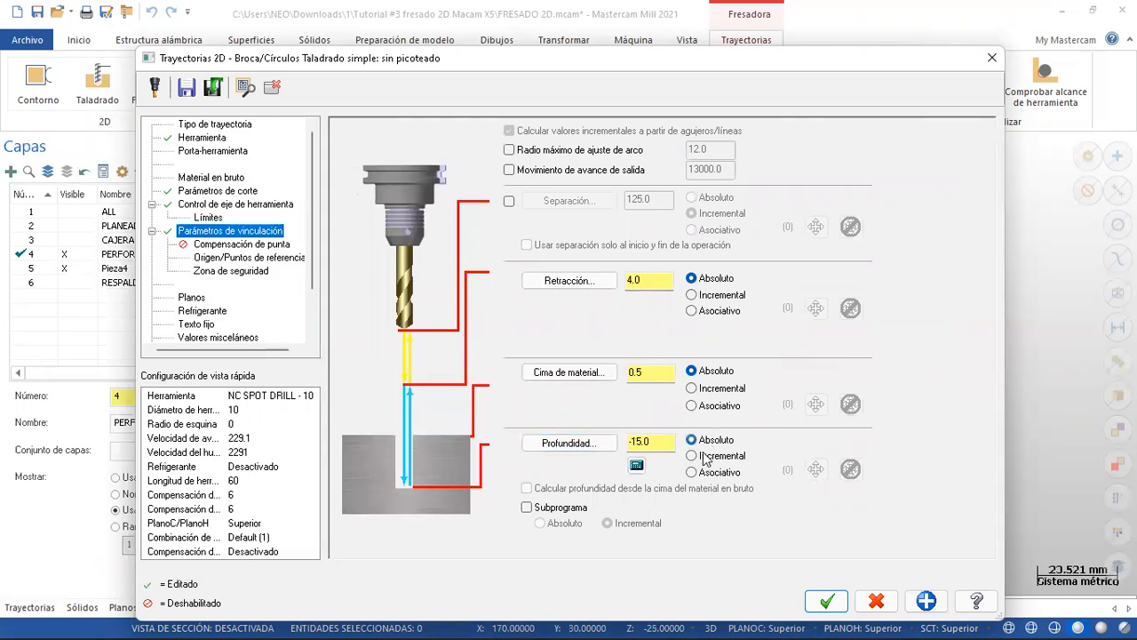
{"action": "left_click", "coordinate": [569, 443]}
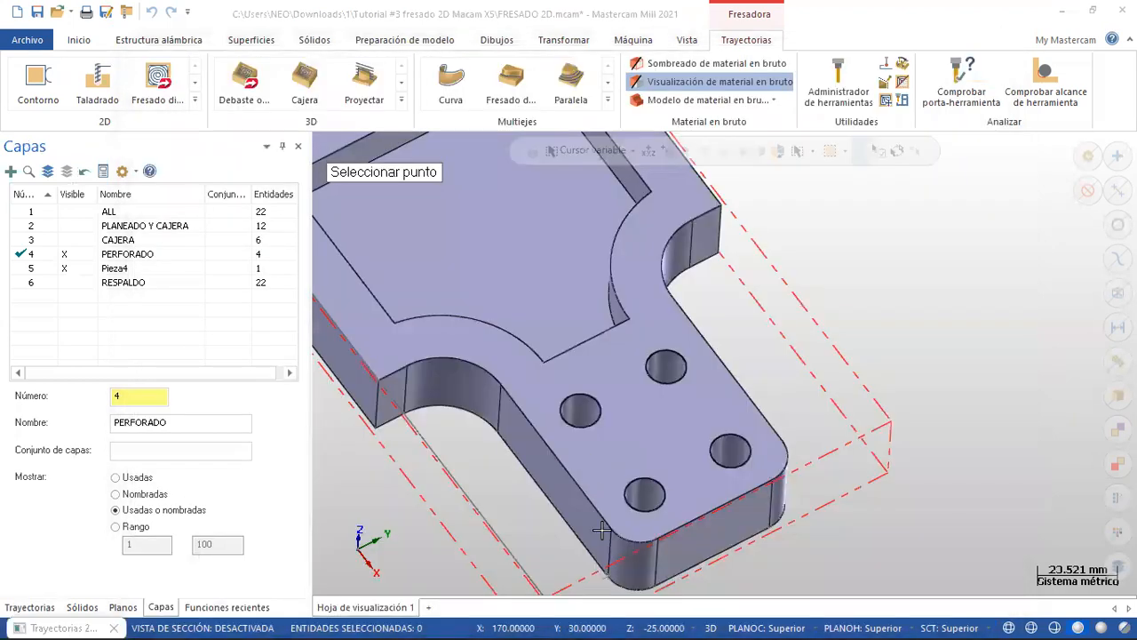
{"action": "left_click", "coordinate": [604, 578]}
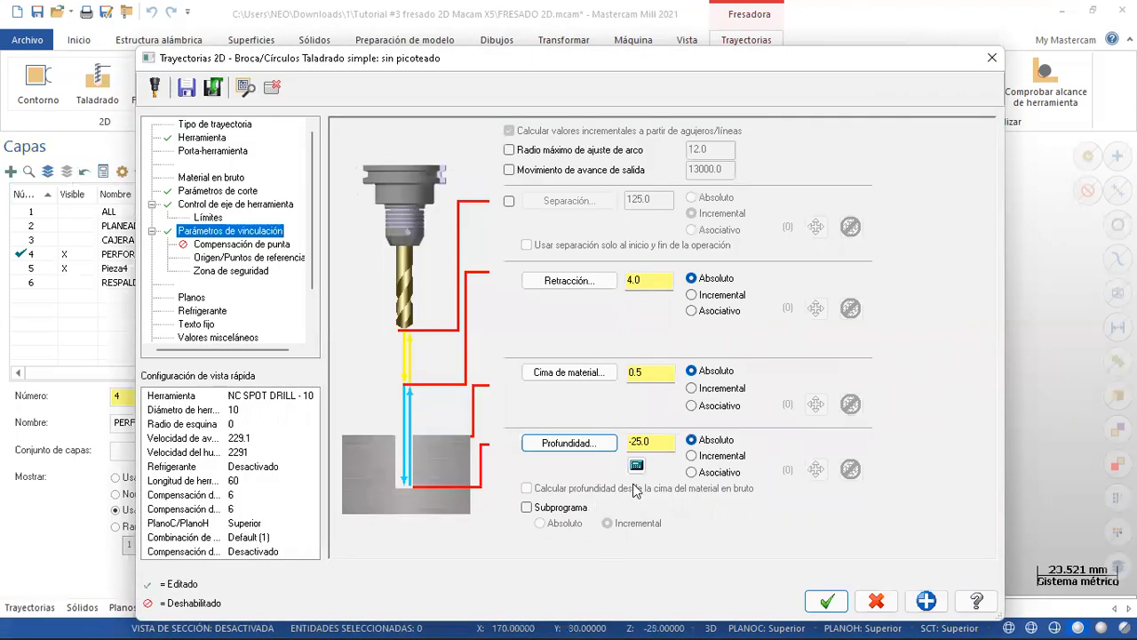
- Add the tool-tip depth of -5 to the drilling depth using the depth calculator, and accept the peck drilling operation
{"action": "left_click", "coordinate": [636, 466]}
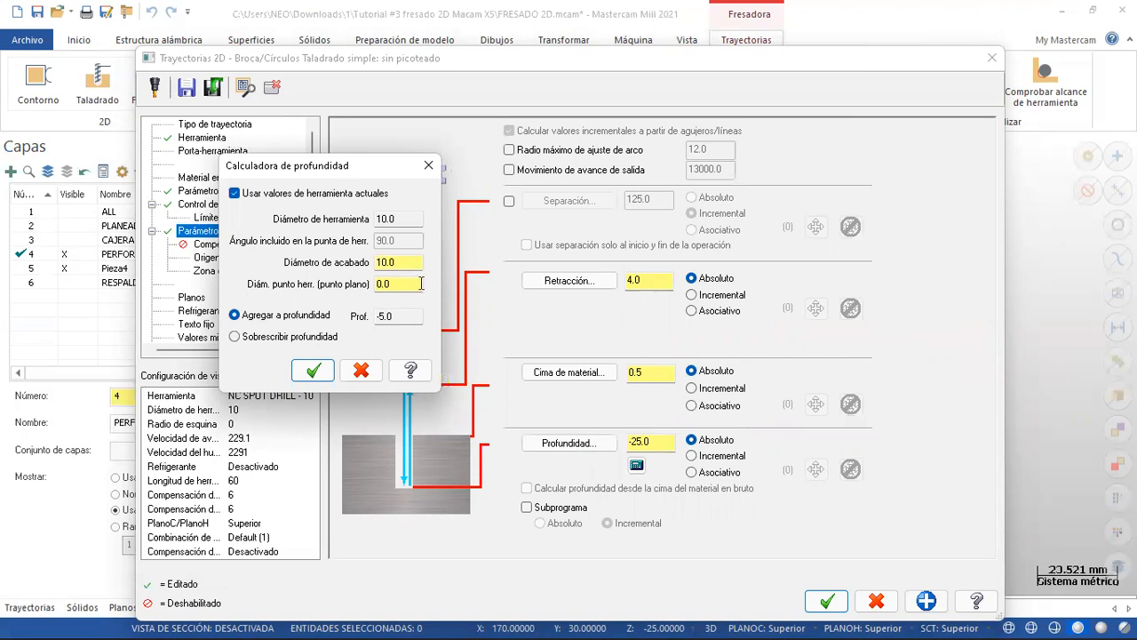
{"action": "left_click", "coordinate": [312, 371]}
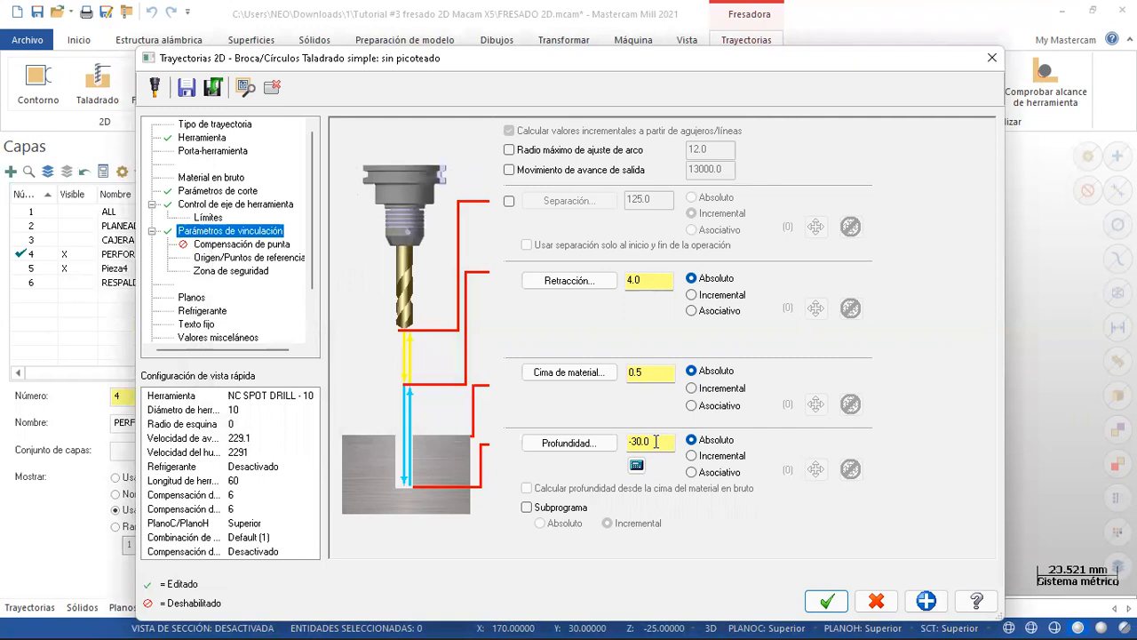
{"action": "left_click", "coordinate": [838, 604]}
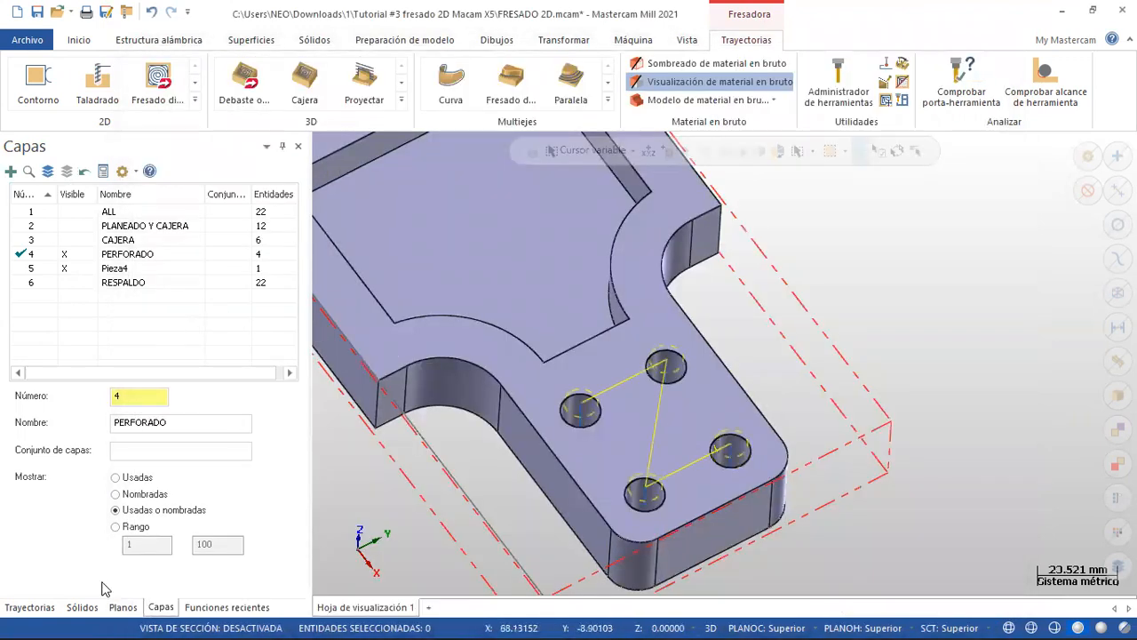
- Play the backplot of the peck drilling operation over the four holes and close it
{"action": "left_click", "coordinate": [44, 606]}
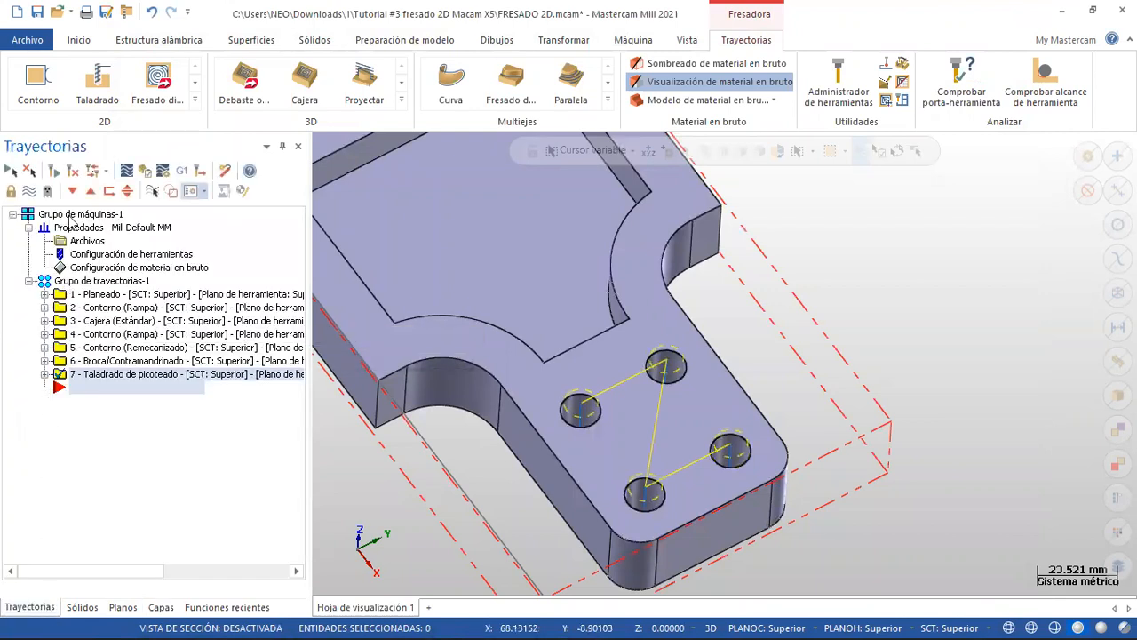
{"action": "left_click", "coordinate": [126, 170]}
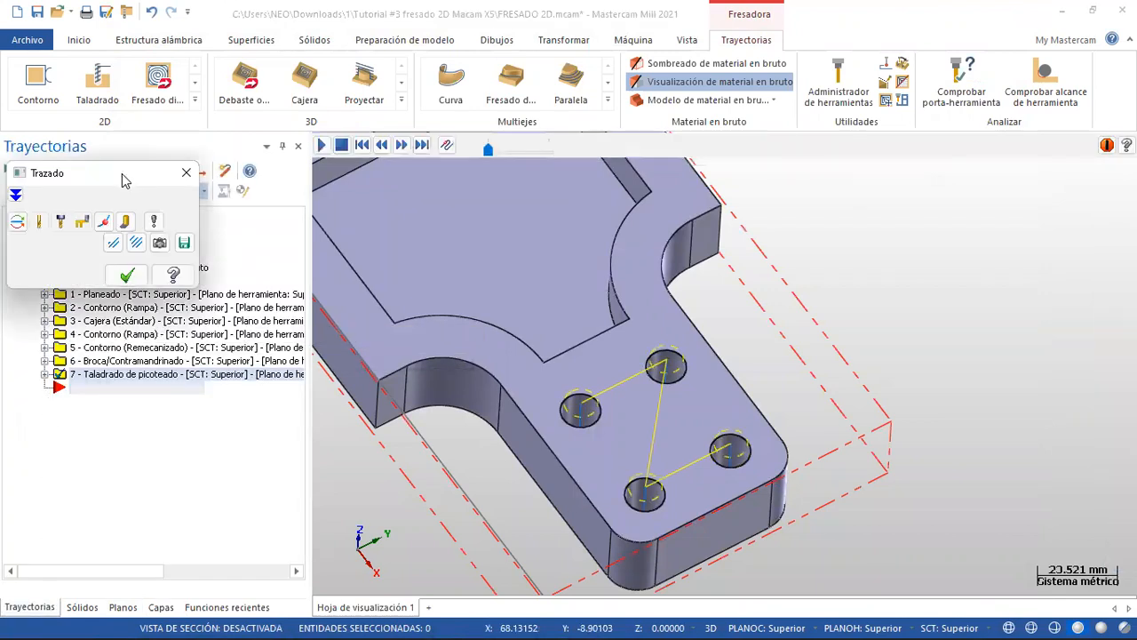
{"action": "left_click", "coordinate": [321, 146]}
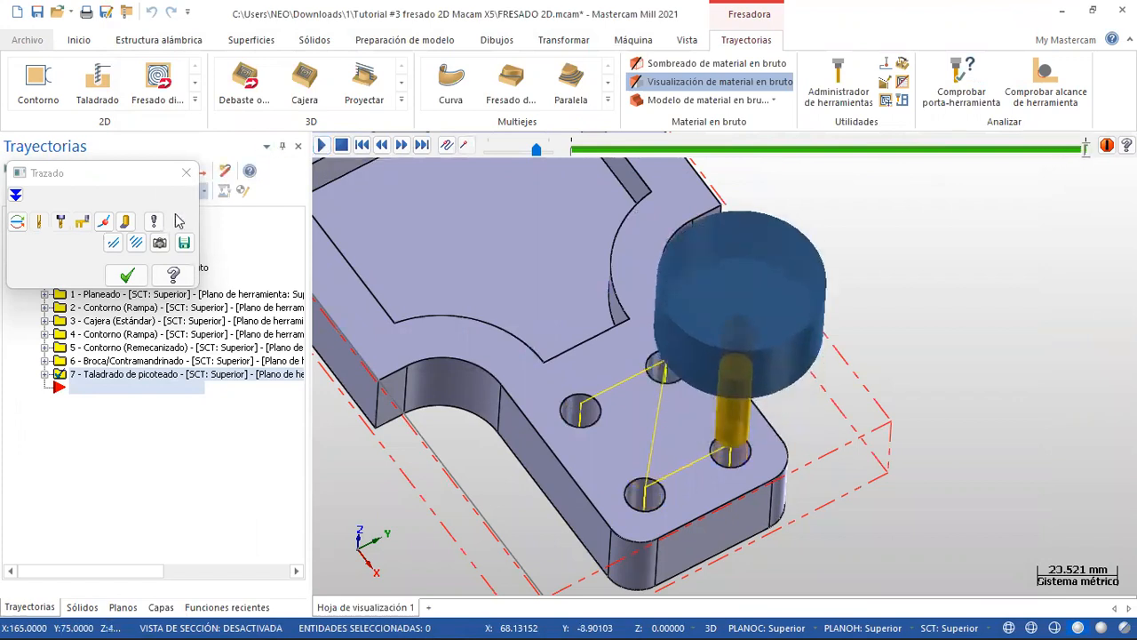
{"action": "left_click", "coordinate": [127, 275]}
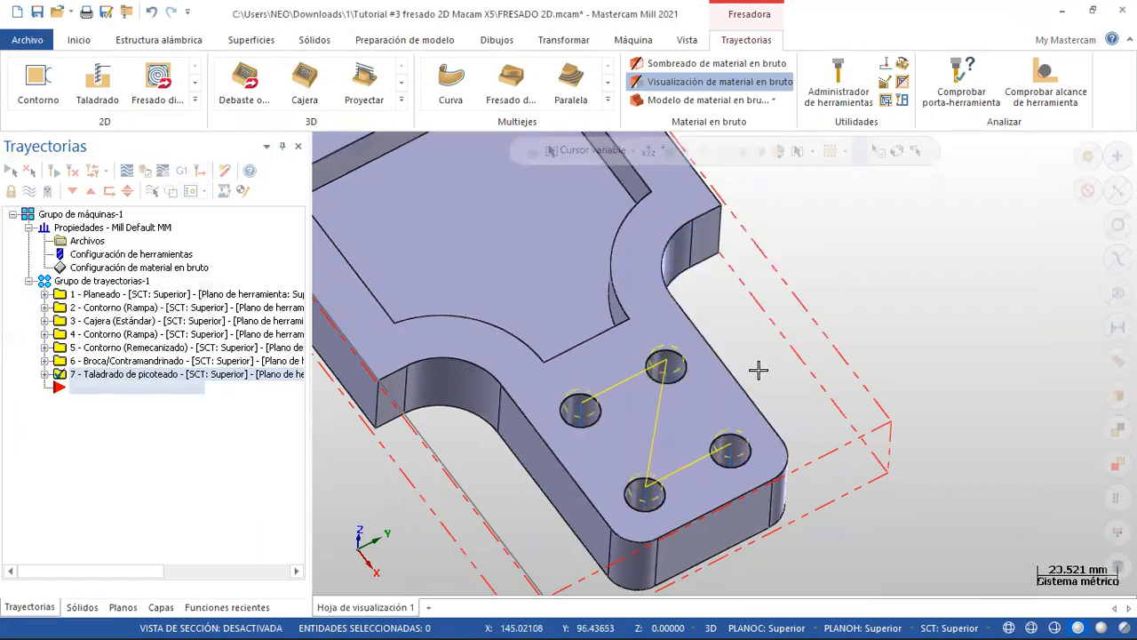
{"action": "scroll", "coordinate": [756, 369], "scroll_direction": "down", "scroll_amount": 2}
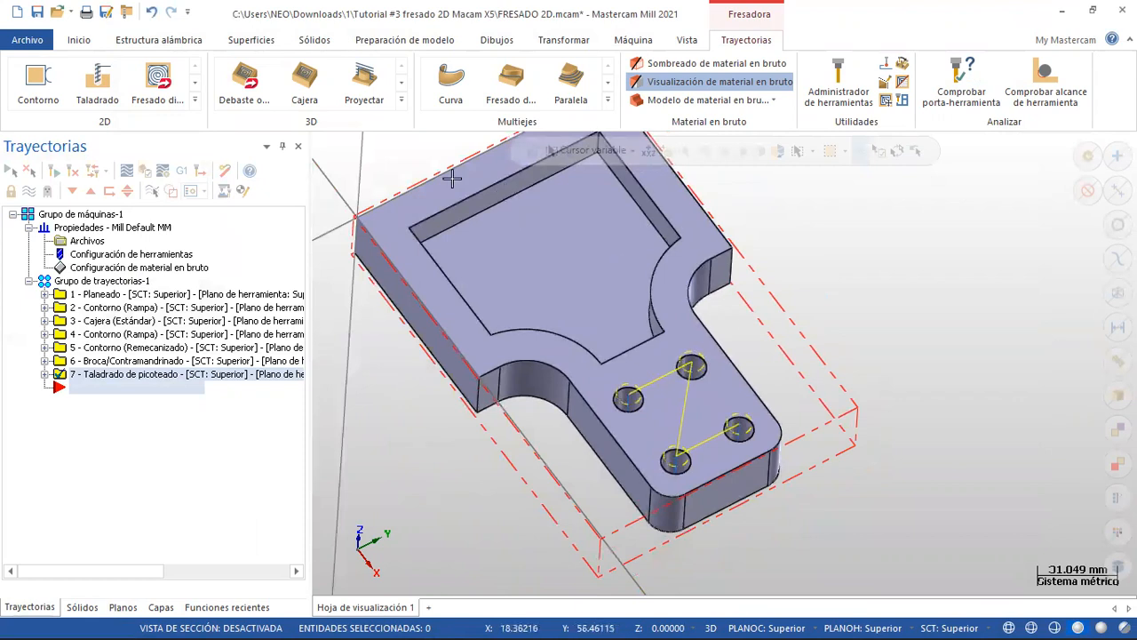
{"action": "scroll", "coordinate": [443, 178], "scroll_direction": "up", "scroll_amount": 1}
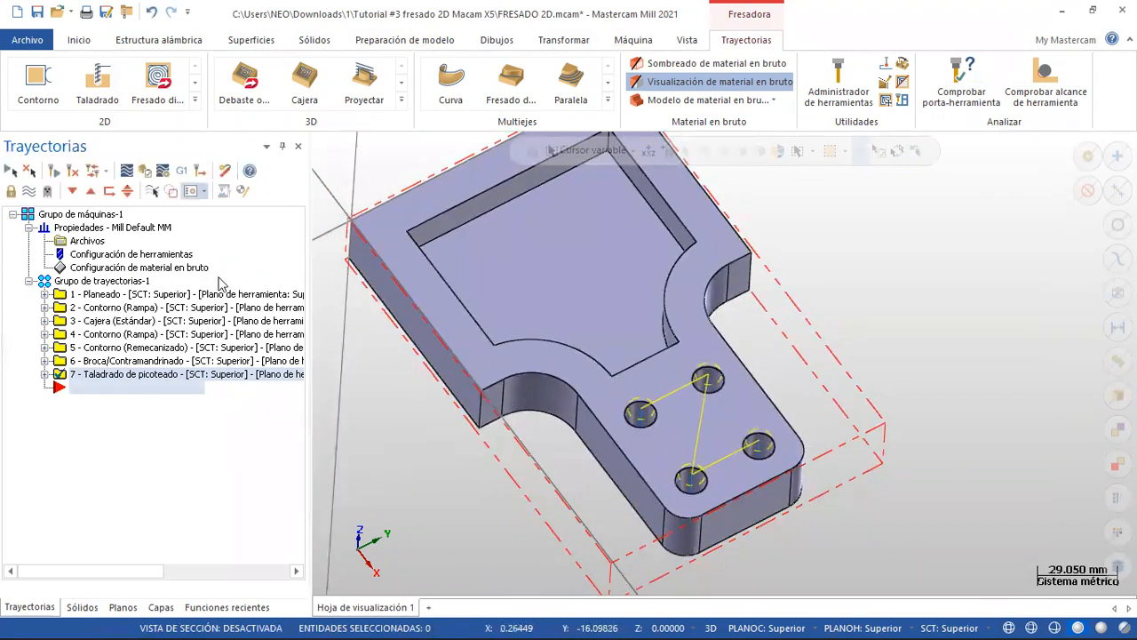
- Save the file, select all seven operations and load them into Verify, dismissing the OpenGL errors
{"action": "left_click", "coordinate": [37, 12]}
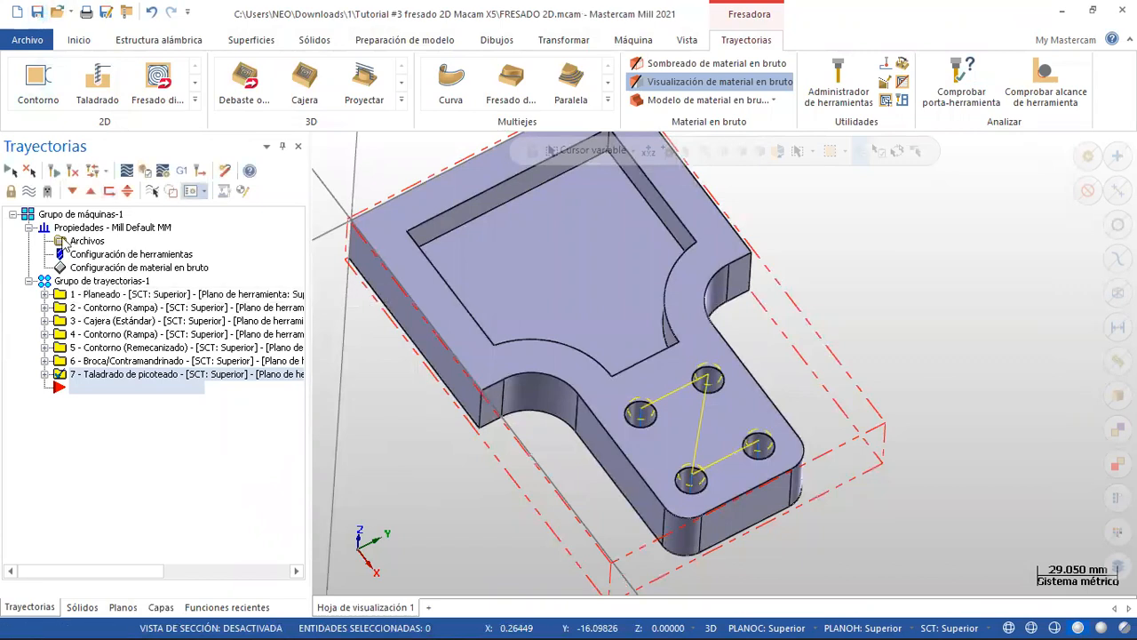
{"action": "left_click", "coordinate": [11, 171]}
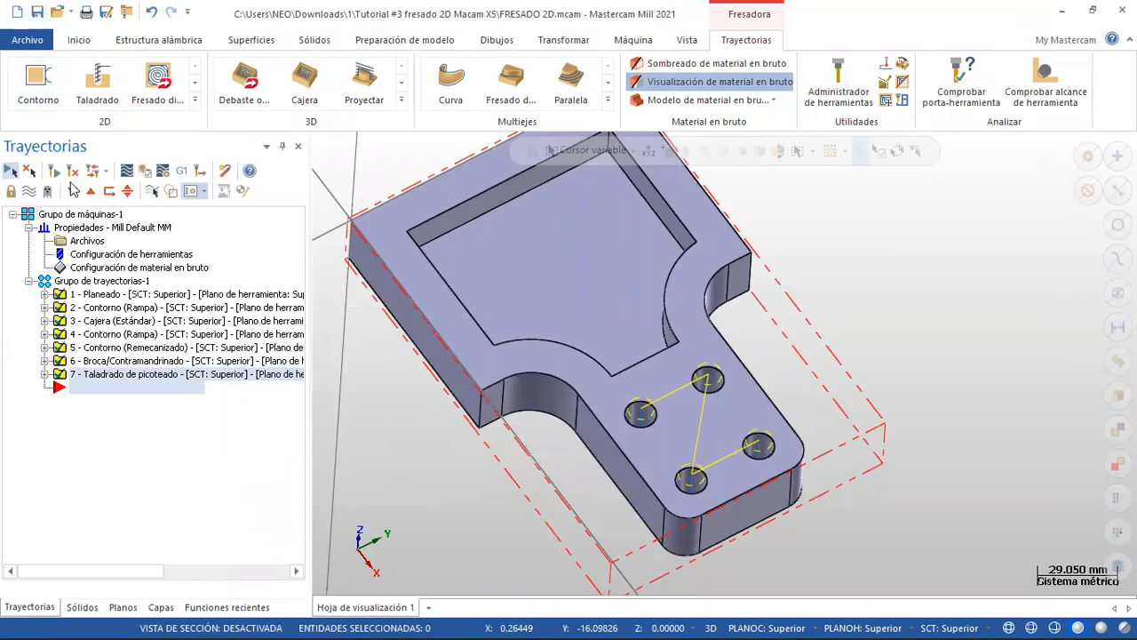
{"action": "left_click", "coordinate": [144, 171]}
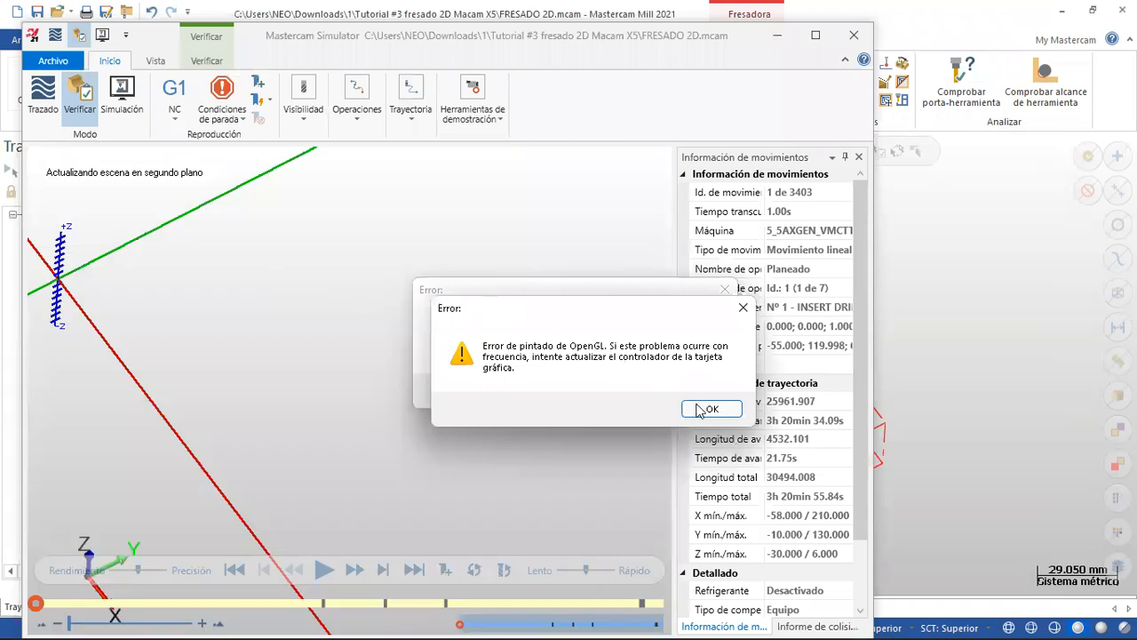
{"action": "left_click", "coordinate": [700, 408]}
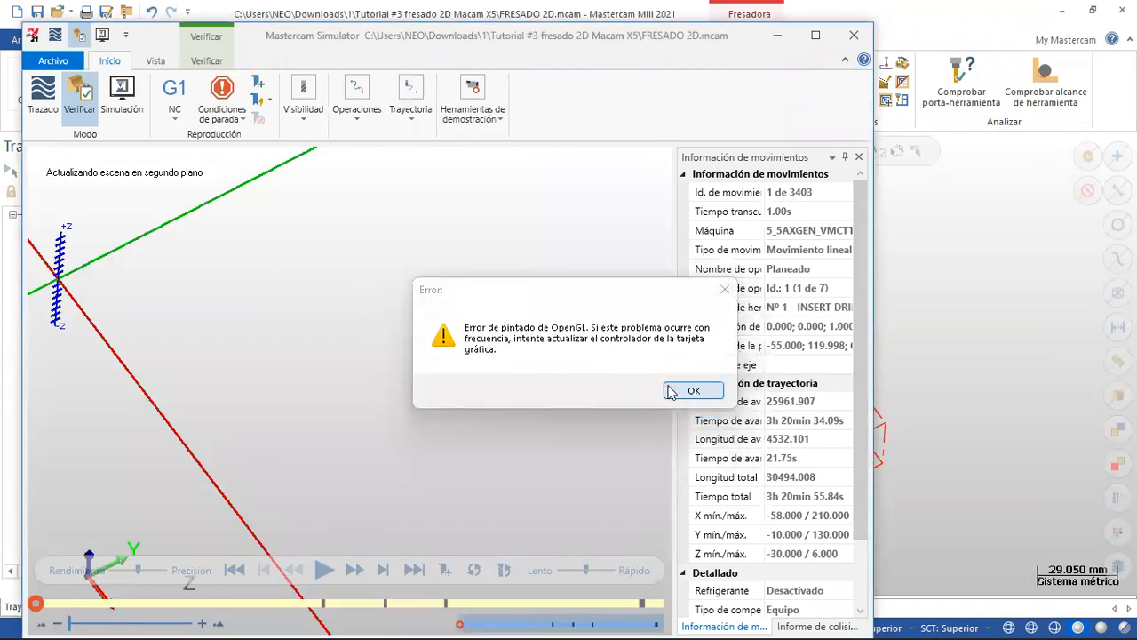
{"action": "left_click", "coordinate": [677, 391]}
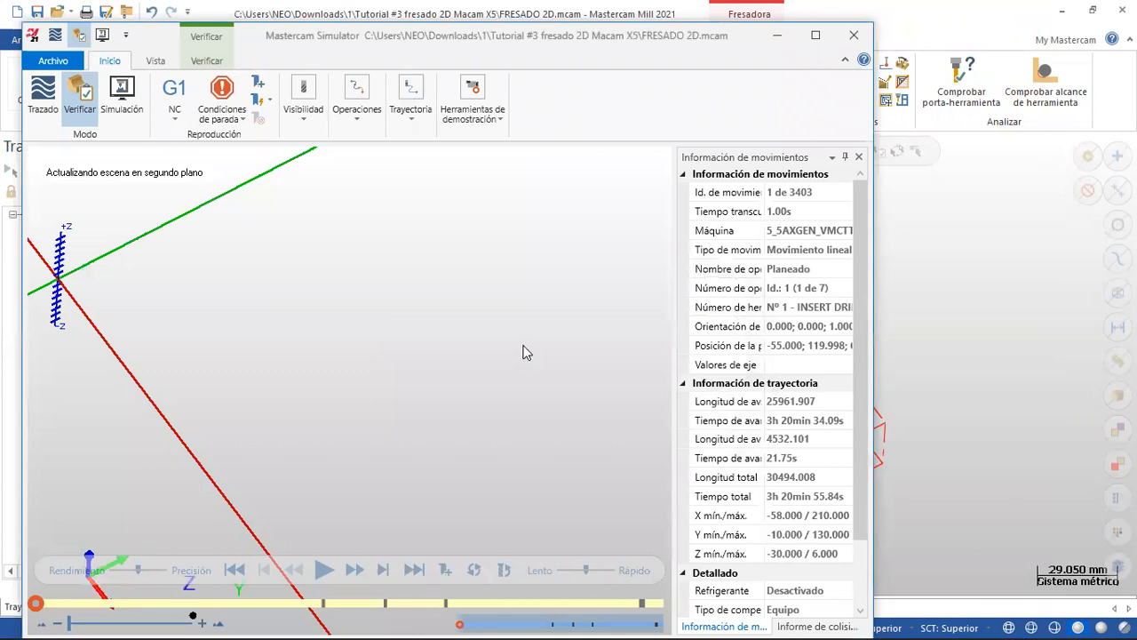
- Start the verification playback, pause it and rewind it to the first move
{"action": "left_click", "coordinate": [327, 560]}
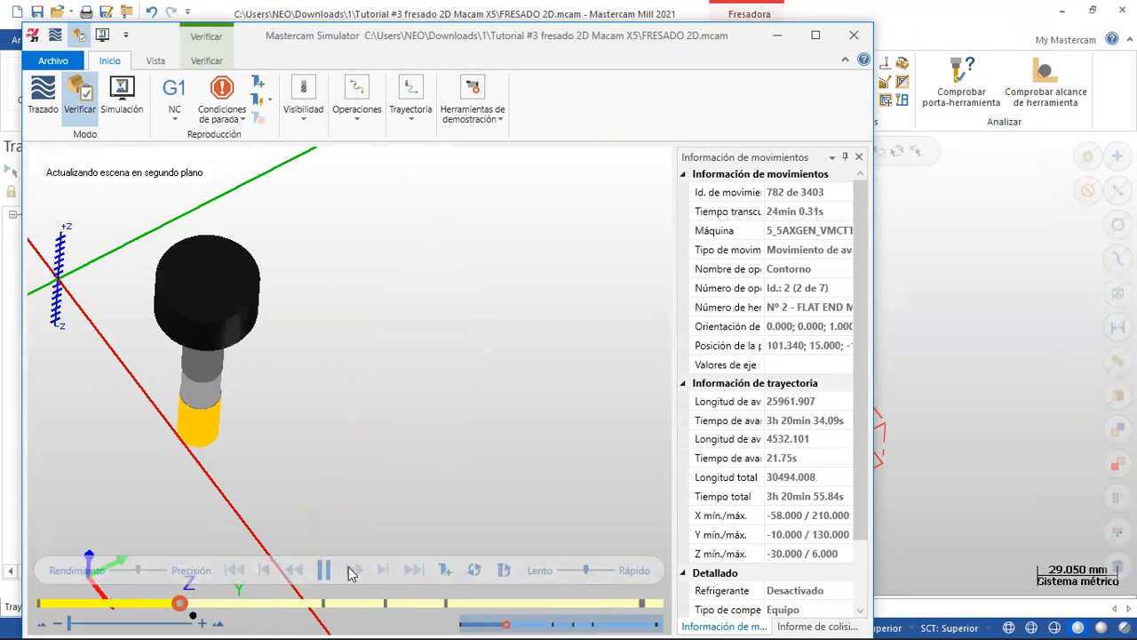
{"action": "left_click", "coordinate": [324, 573]}
{"action": "left_click", "coordinate": [235, 571]}
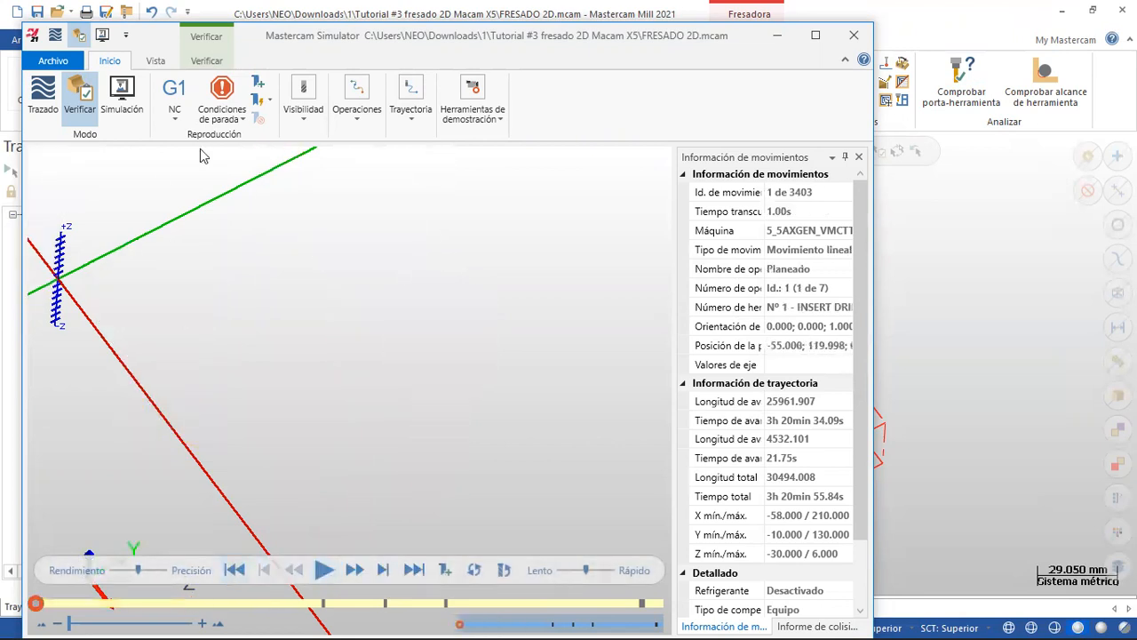
- Add Colisión as a stop condition, play the full verification, inspect the collision report and close the simulator
{"action": "left_click", "coordinate": [225, 116]}
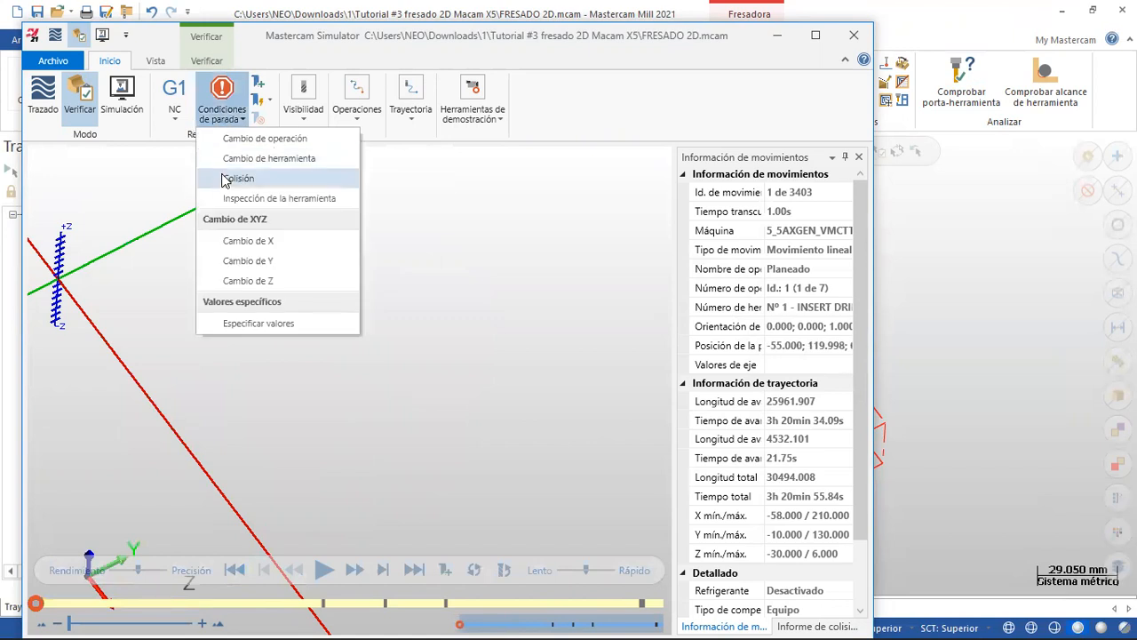
{"action": "left_click", "coordinate": [325, 571]}
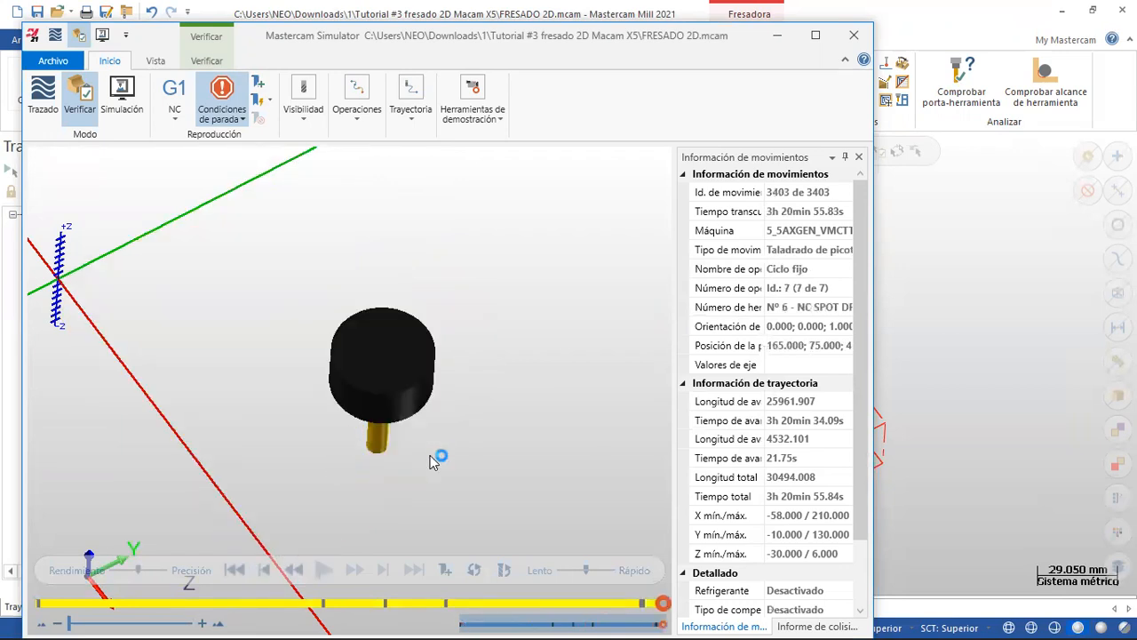
{"action": "middle_click_drag", "start_coordinate": [467, 435], "coordinate": [470, 451]}
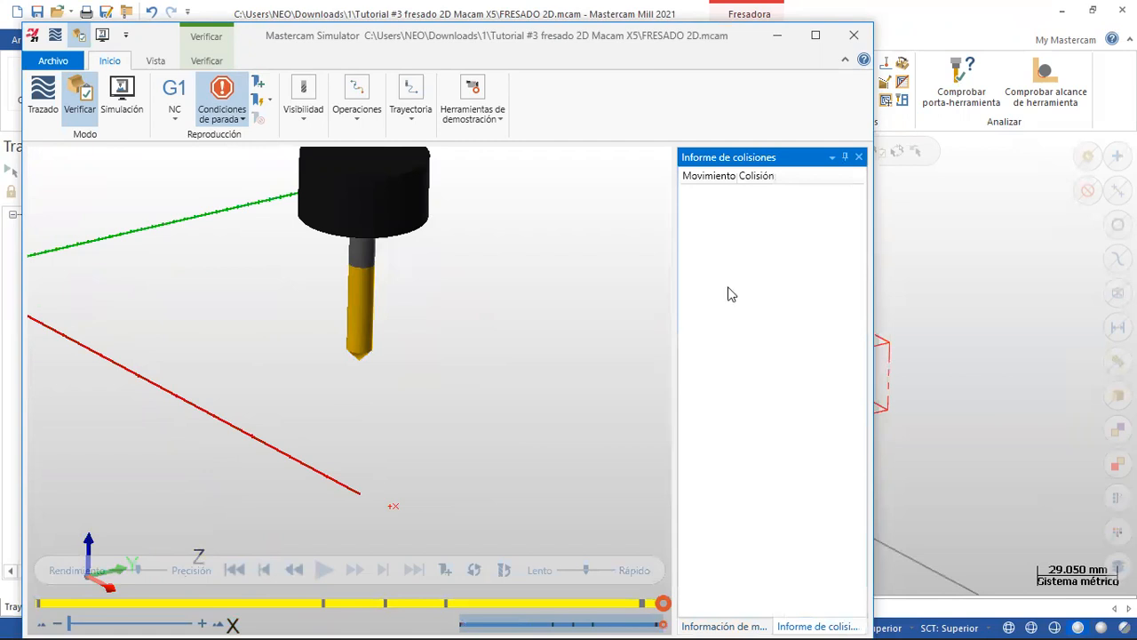
{"action": "left_click", "coordinate": [854, 36]}
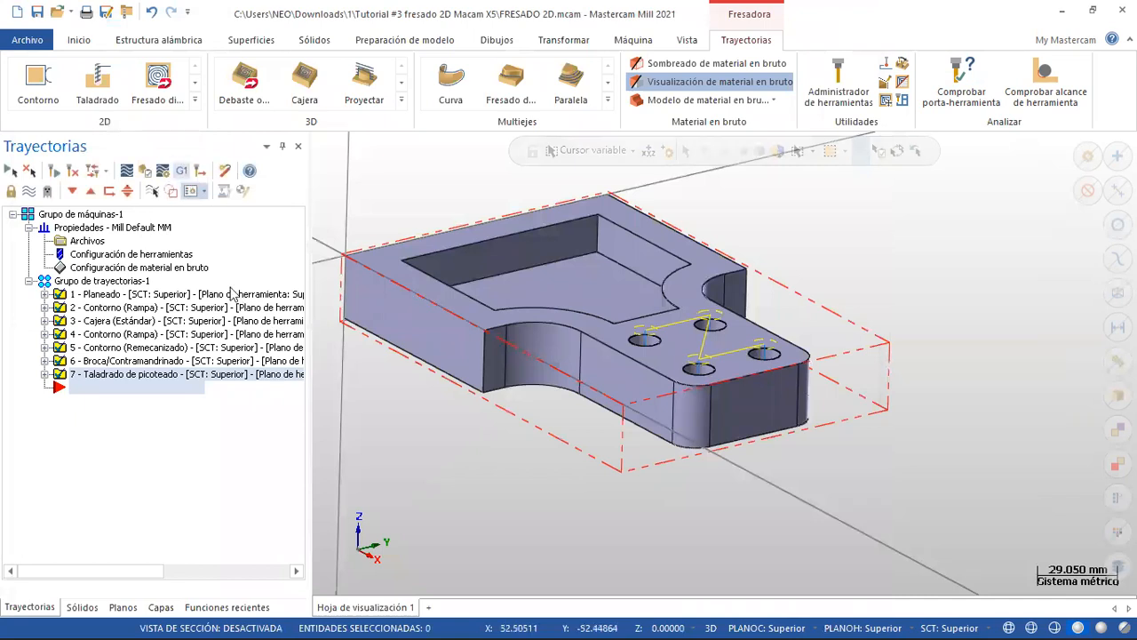
- Post-process all operations and save the G-code as the NC file FRESADO 2D
{"action": "left_click", "coordinate": [151, 503]}
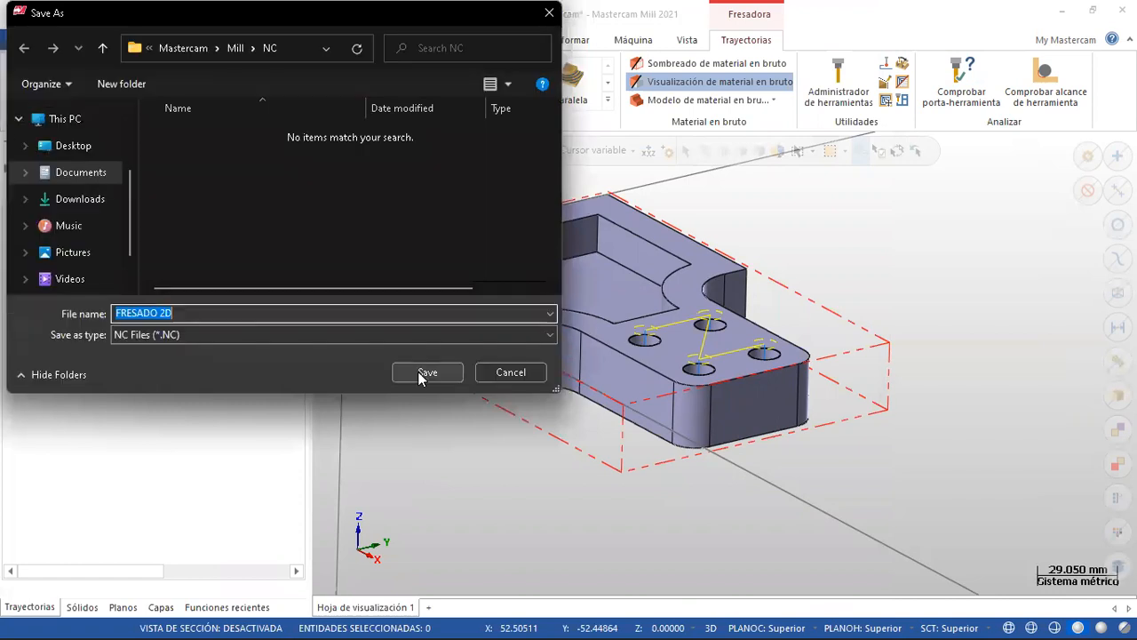
{"action": "left_click", "coordinate": [425, 373]}
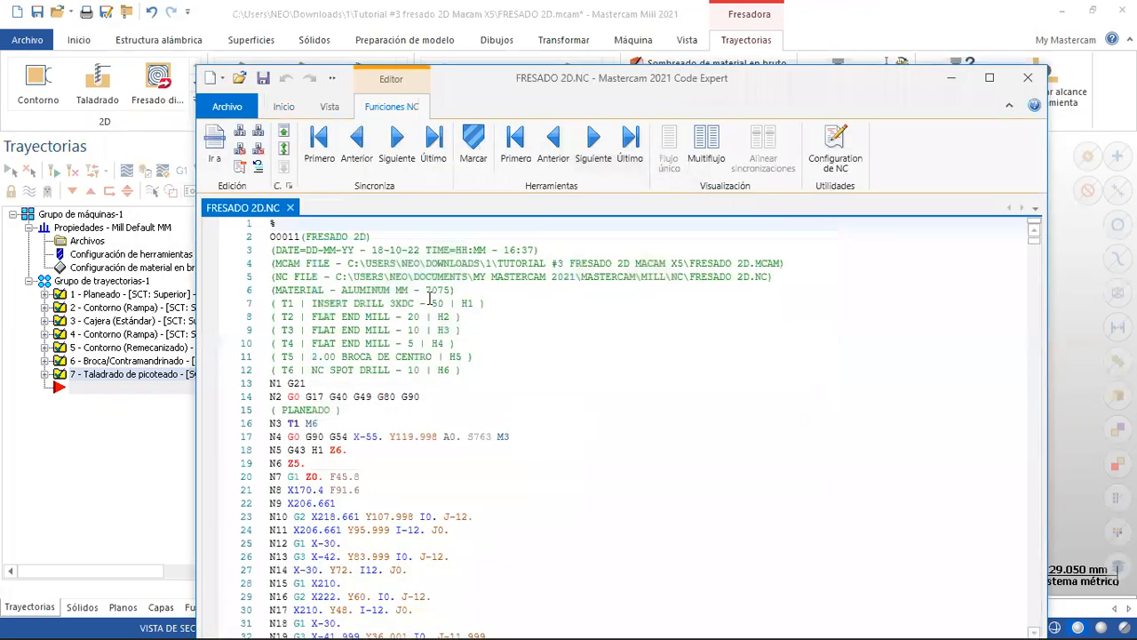
- Review the beginning of the FRESADO 2D.NC code, close the editor and return the part to the isometric view
{"action": "scroll", "coordinate": [448, 331], "scroll_direction": "down", "scroll_amount": 14}
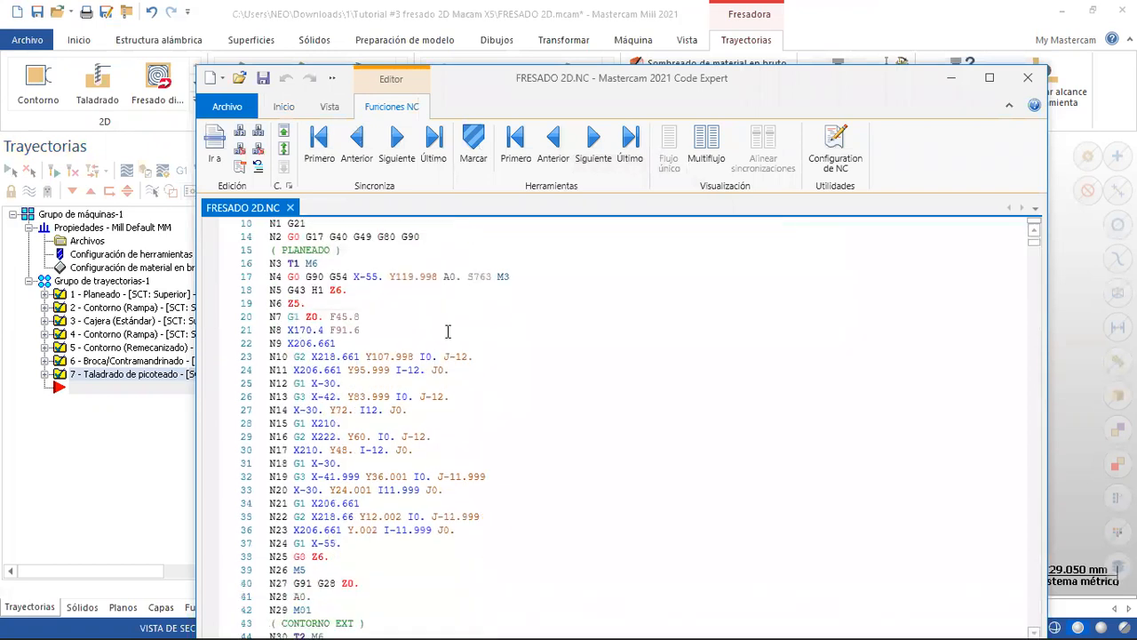
{"action": "mouse_move", "coordinate": [1034, 252]}
{"action": "left_mouse_down"}
{"action": "mouse_move", "coordinate": [1034, 354]}
{"action": "mouse_move", "coordinate": [1034, 232]}
{"action": "left_mouse_up"}
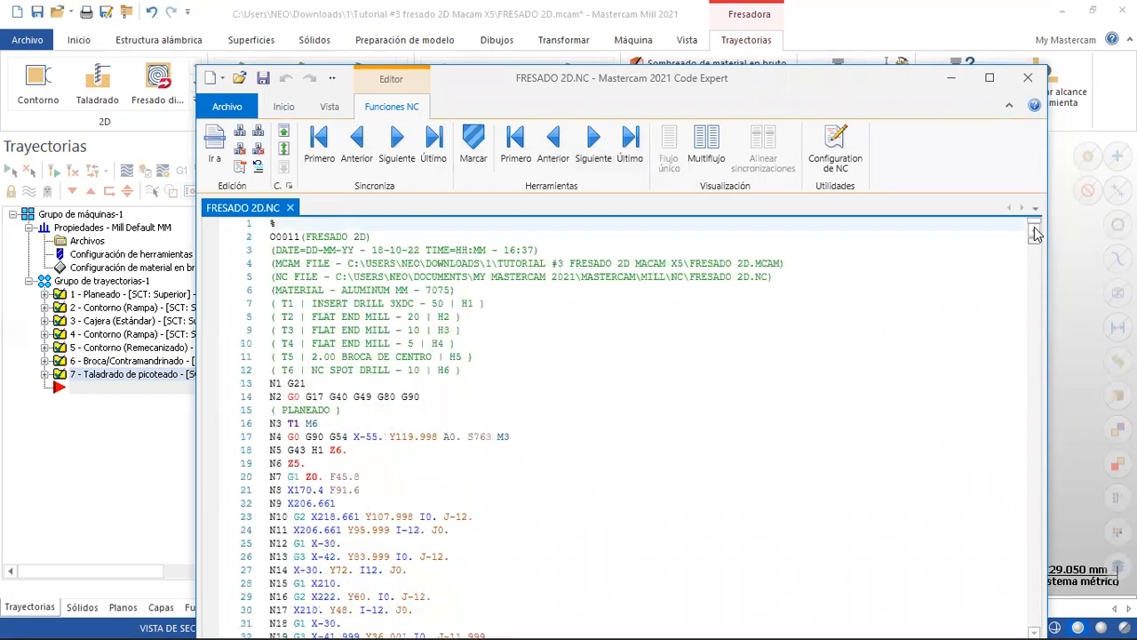
{"action": "left_click", "coordinate": [1028, 78]}
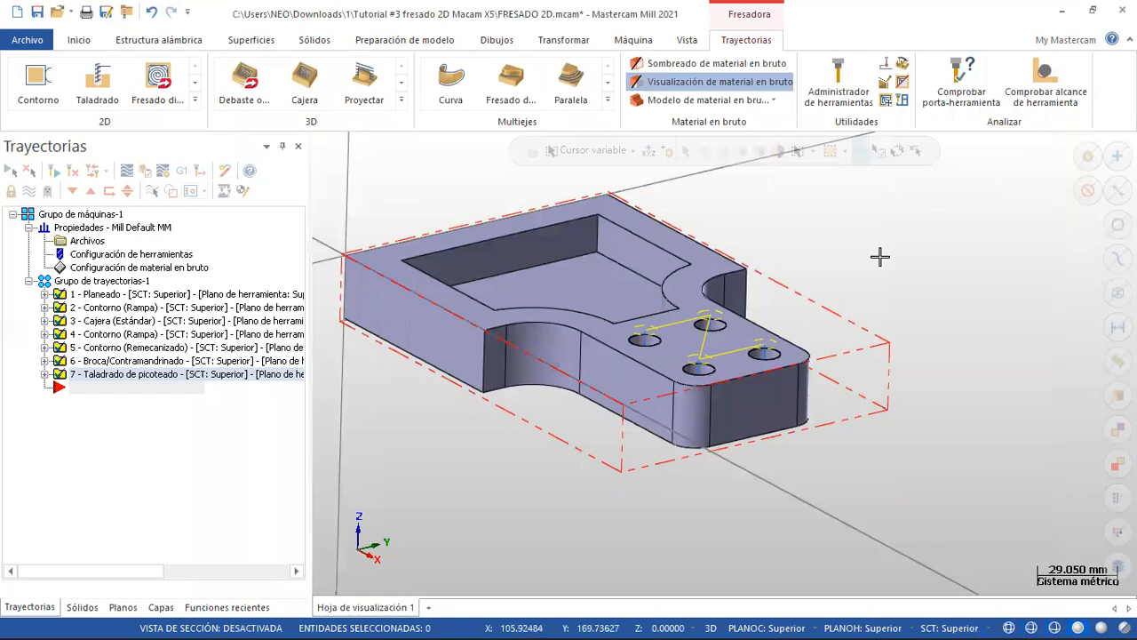
{"action": "key", "text": "alt+7"}
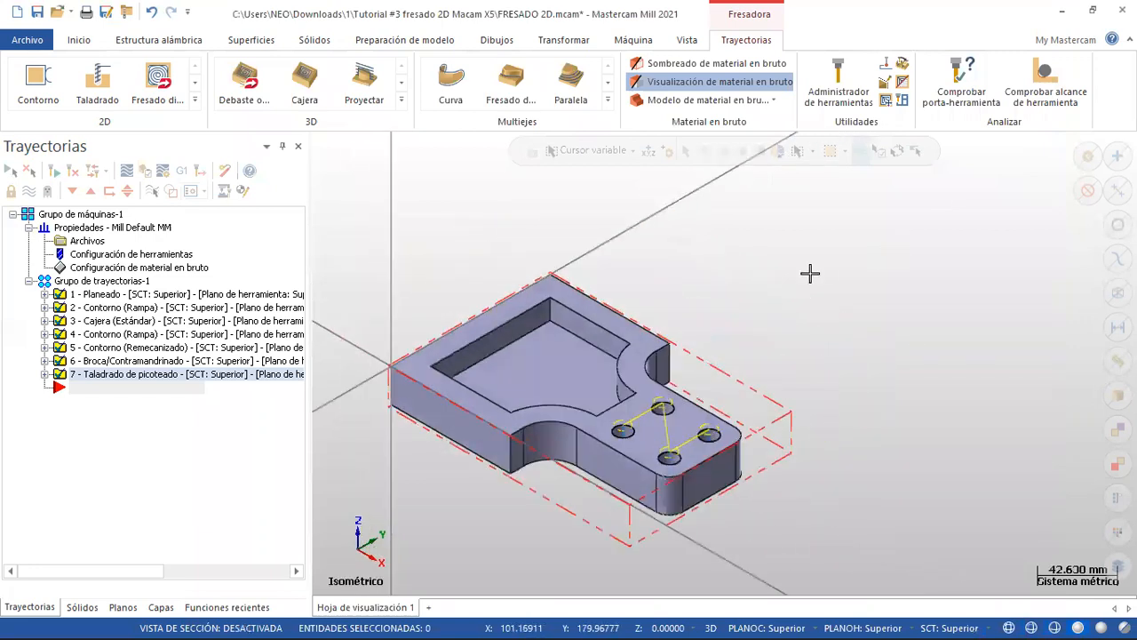